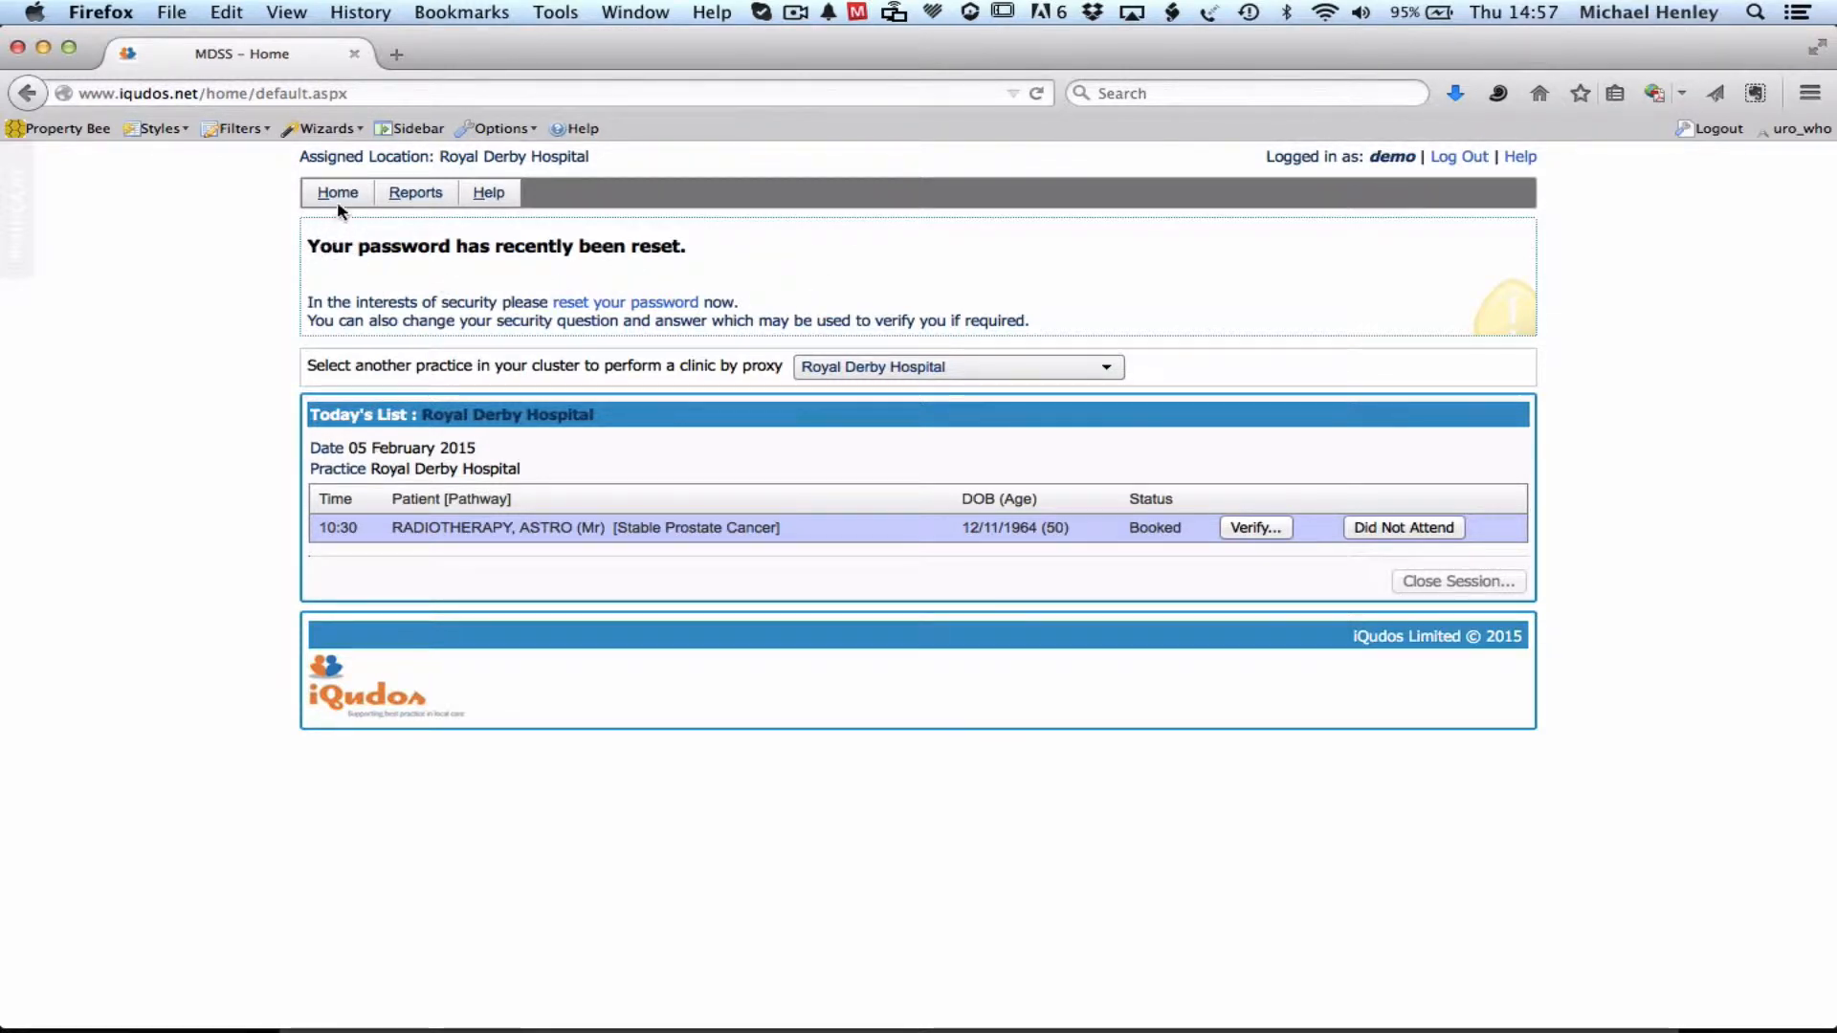
Step: Open the verification page for the booked 10:30 patient, then collapse and re-expand the patient's contact details
{"action": "mouse_move", "coordinate": [341, 202]}
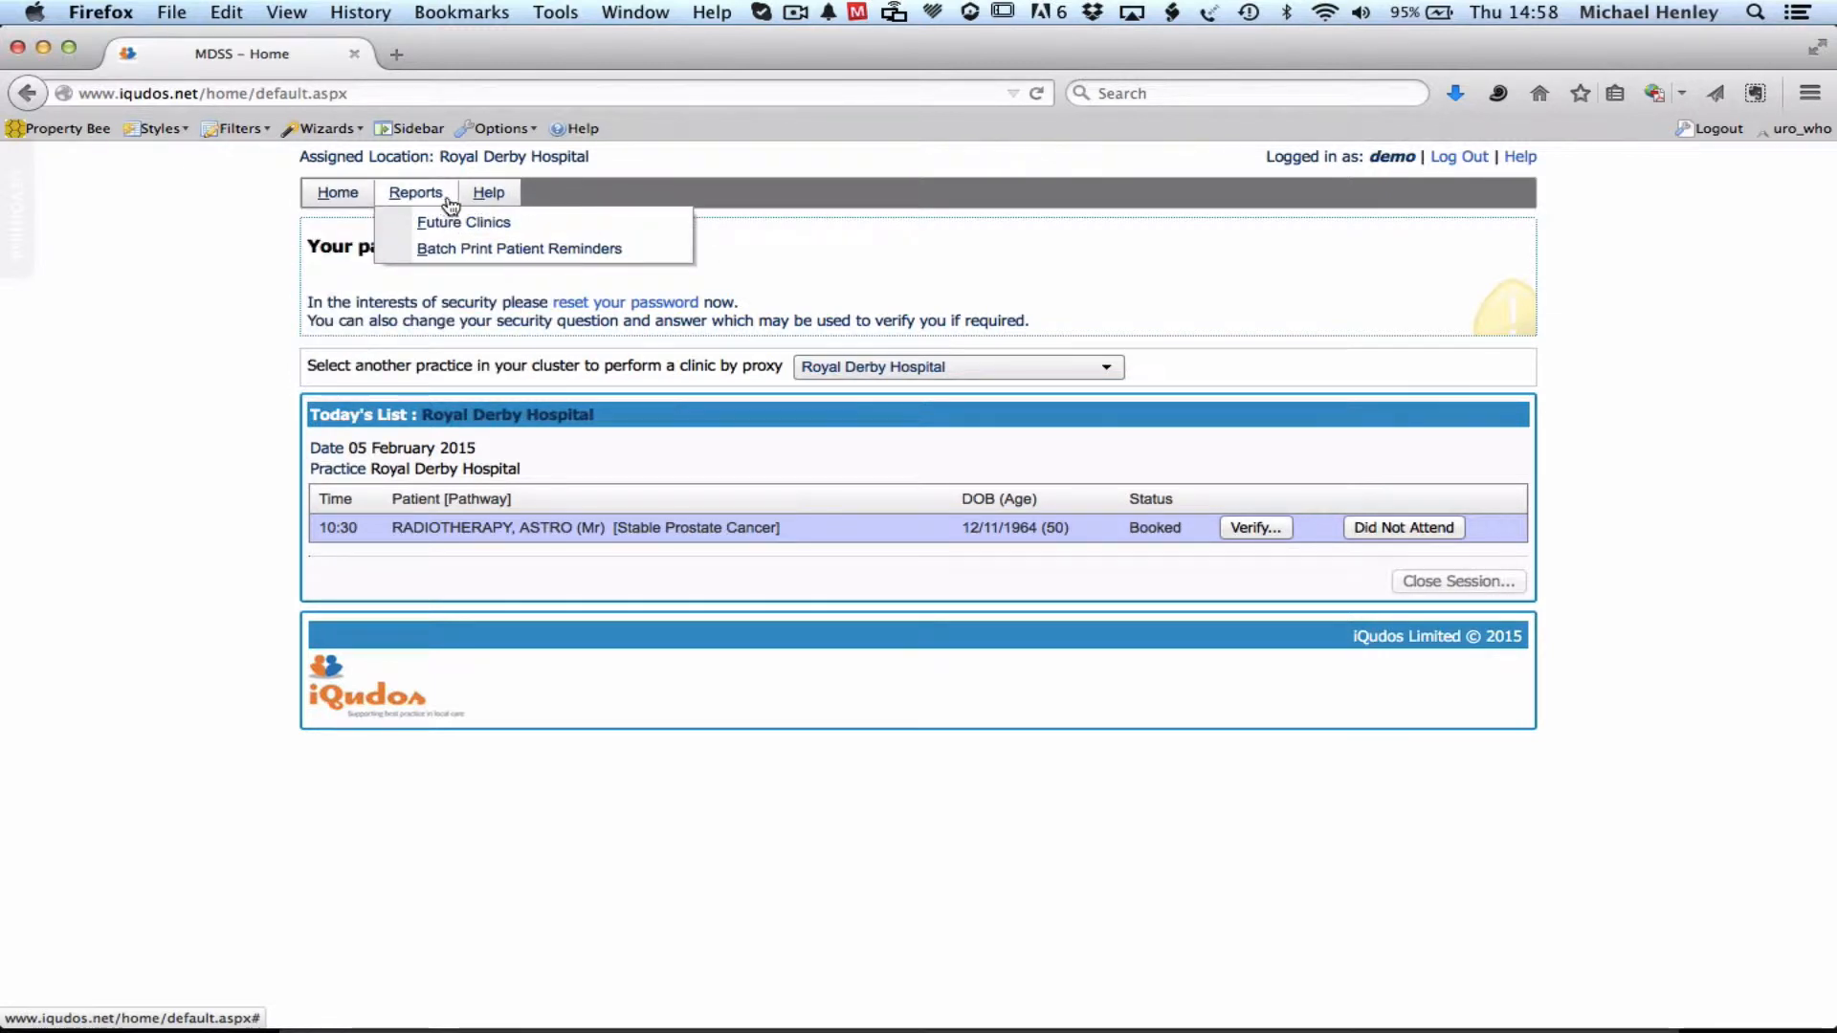
{"action": "mouse_move", "coordinate": [488, 203]}
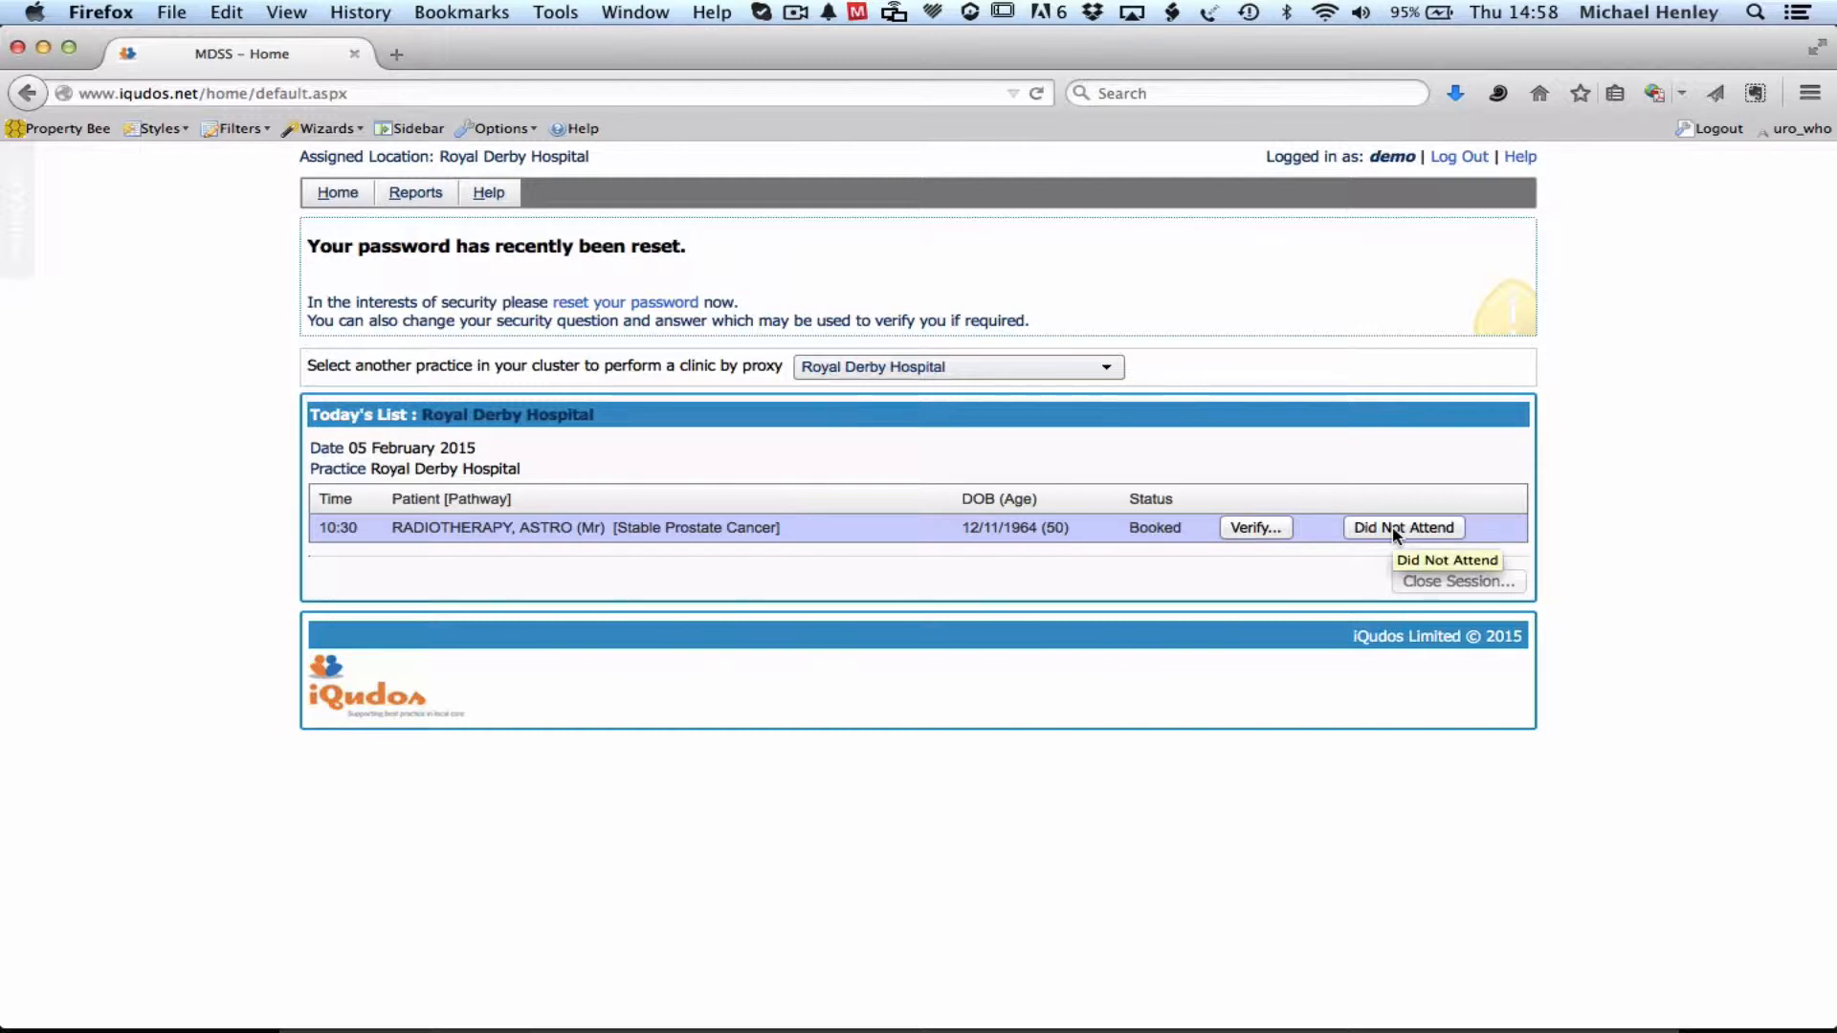
{"action": "left_click", "coordinate": [1265, 532]}
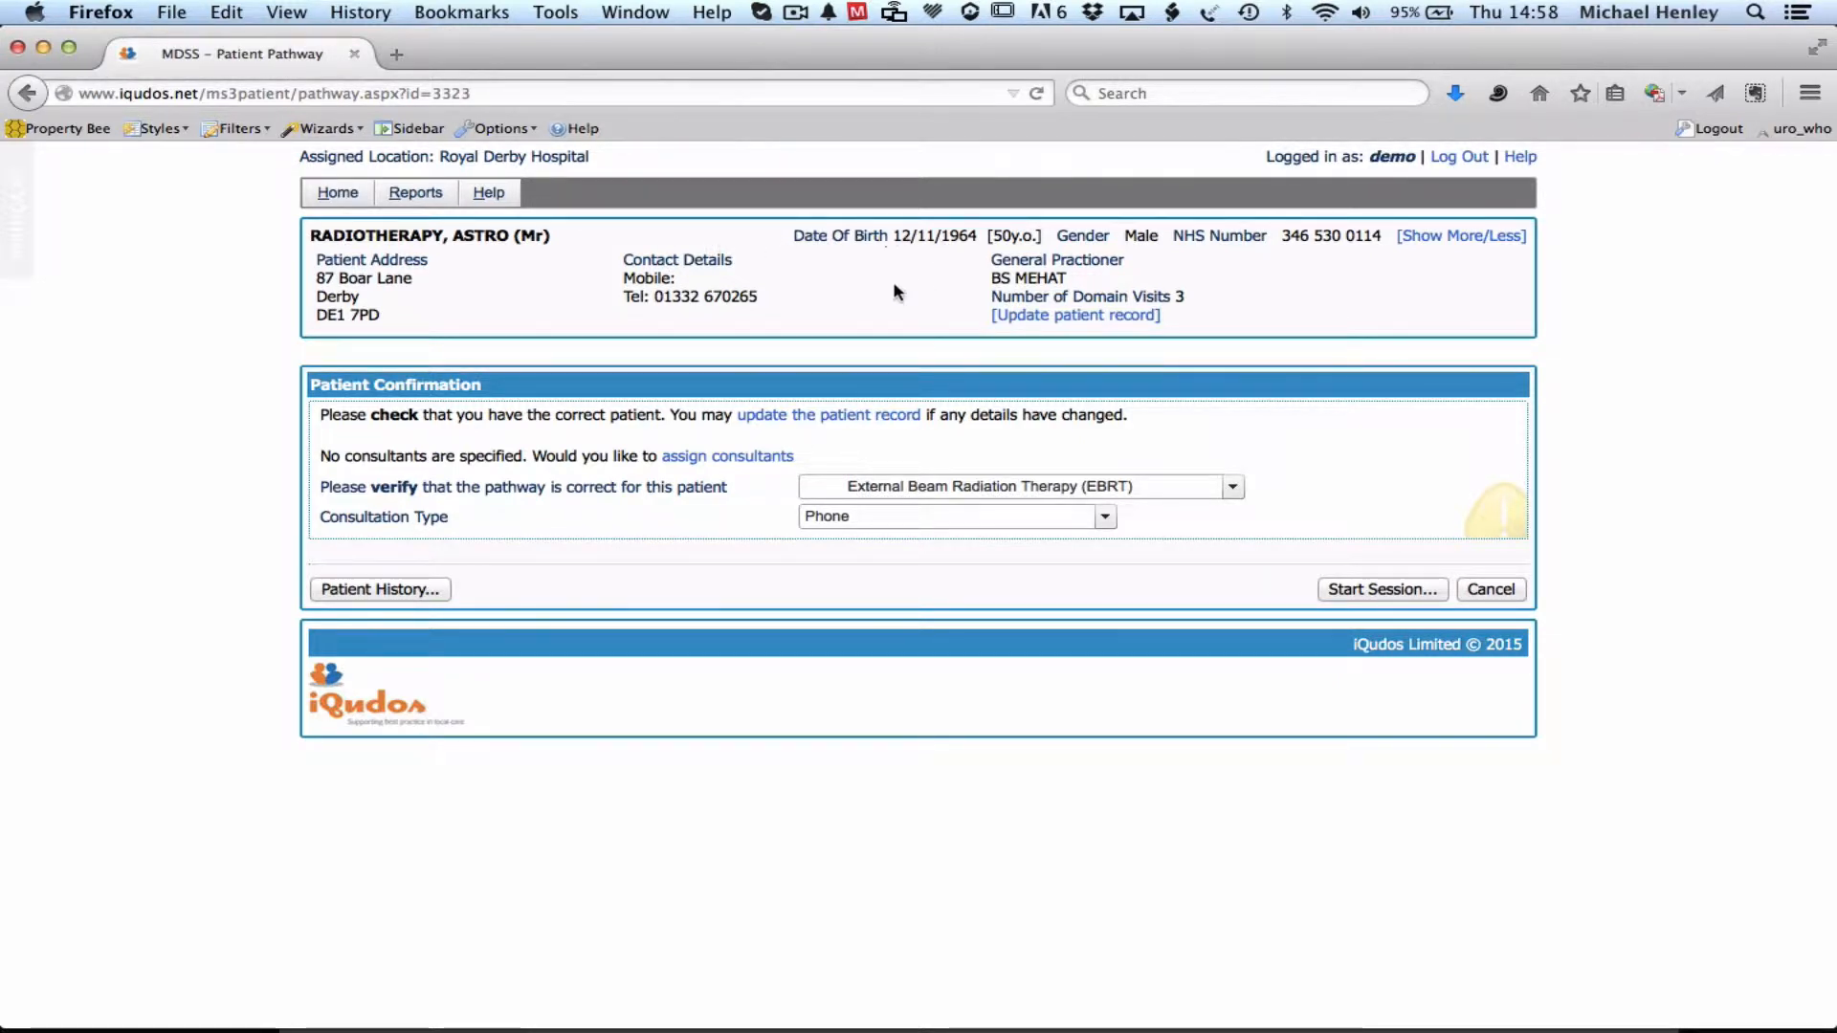
{"action": "left_click", "coordinate": [1438, 237]}
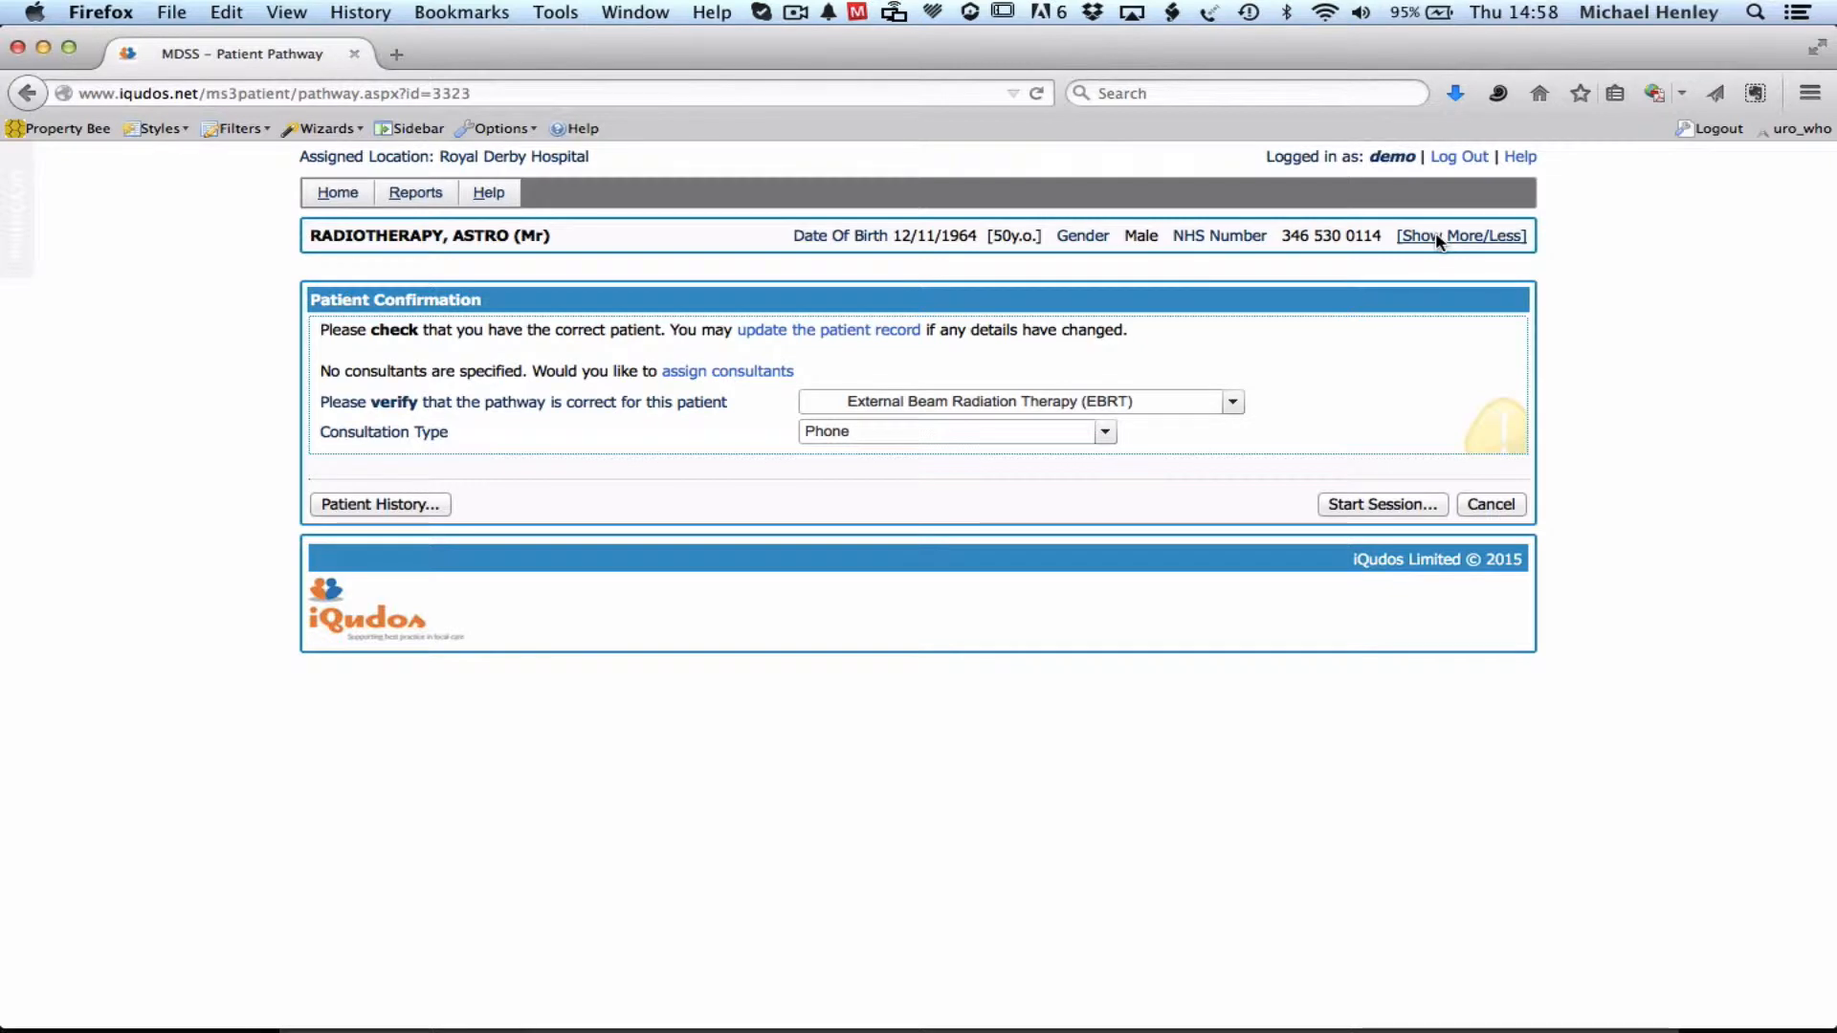
{"action": "left_click", "coordinate": [1438, 237]}
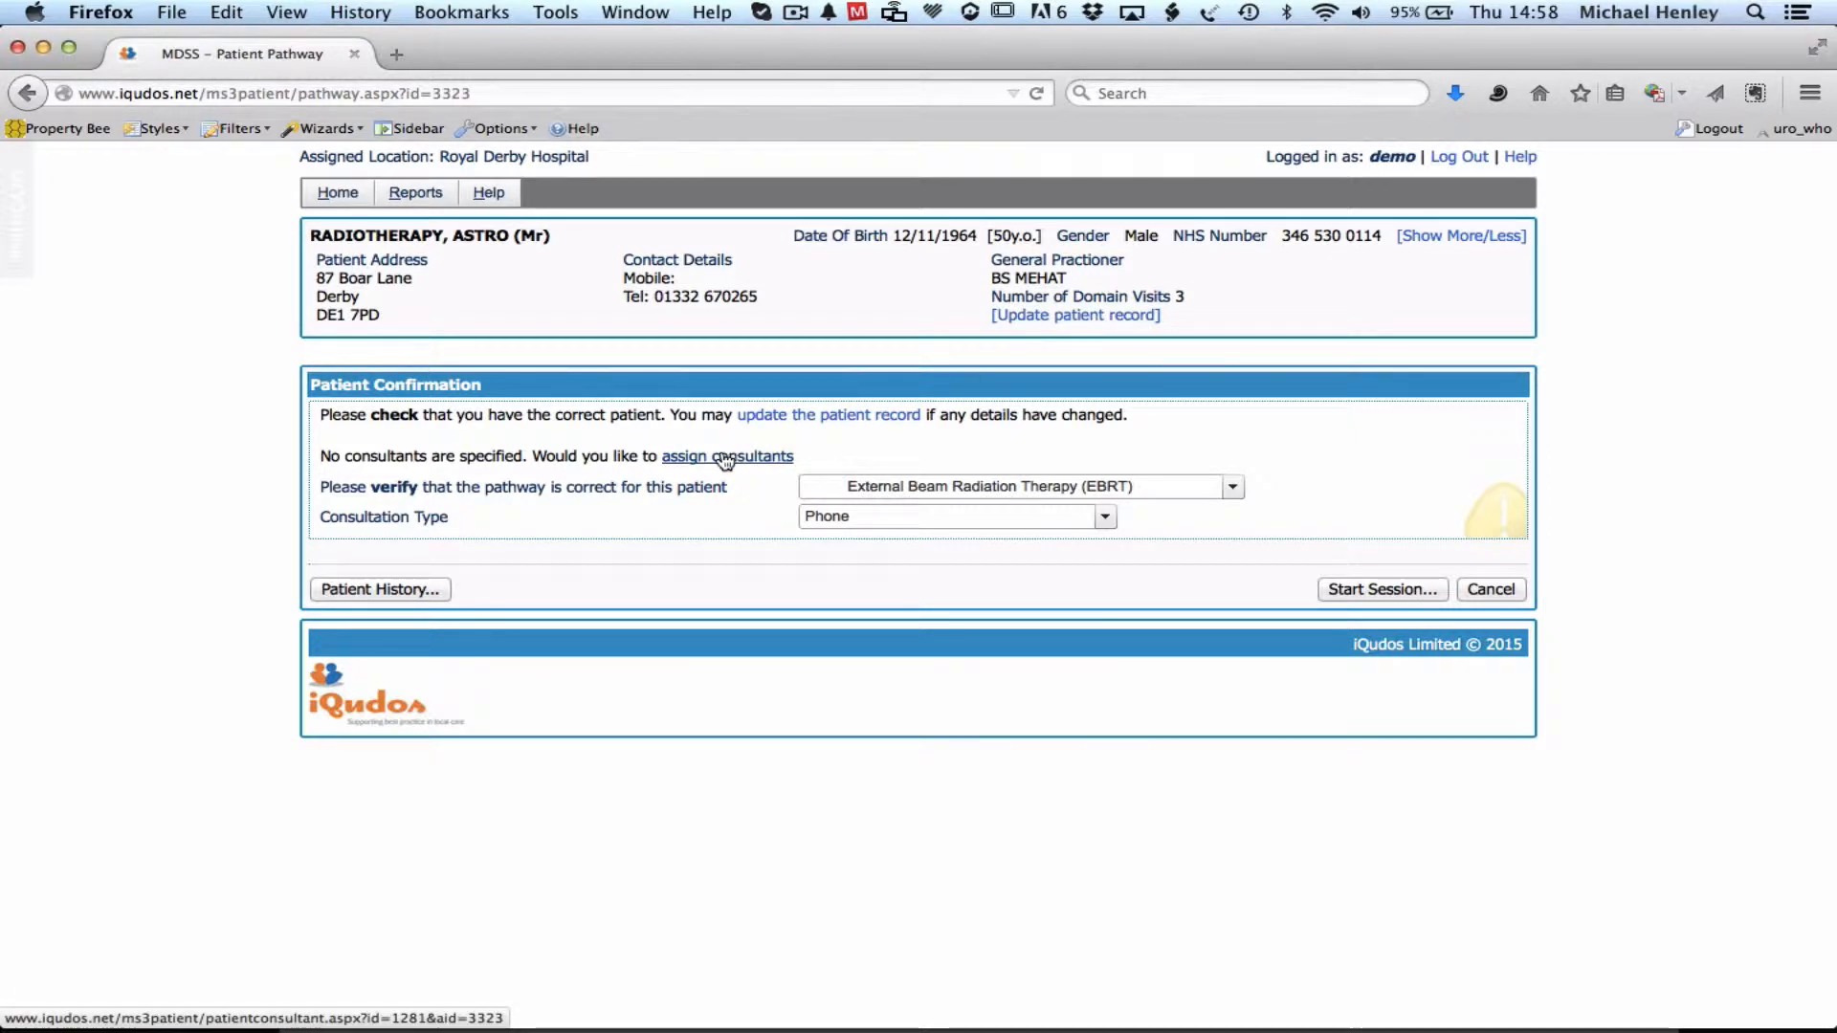
Step: Look through the treatment pathways and choose External Beam Radiation Therapy (EBRT) for the patient
{"action": "left_click", "coordinate": [1234, 489]}
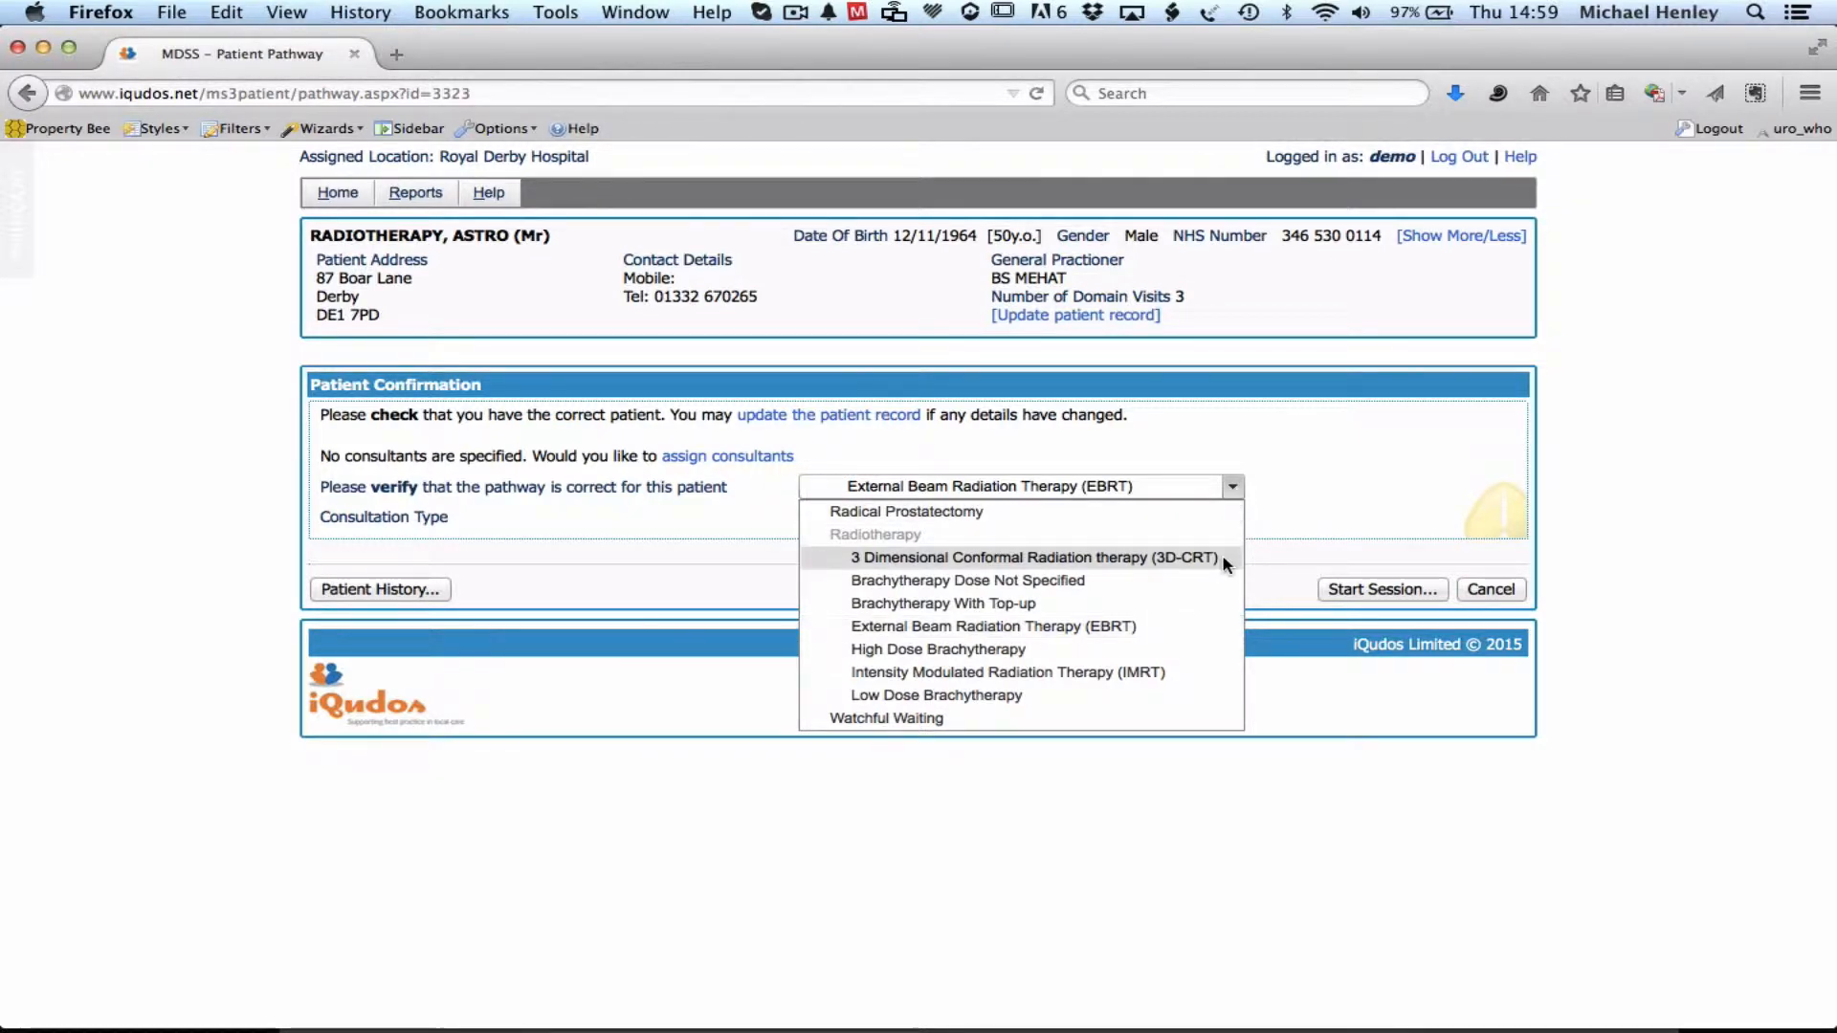
{"action": "scroll", "coordinate": [1236, 602], "scroll_direction": "up", "scroll_amount": 3}
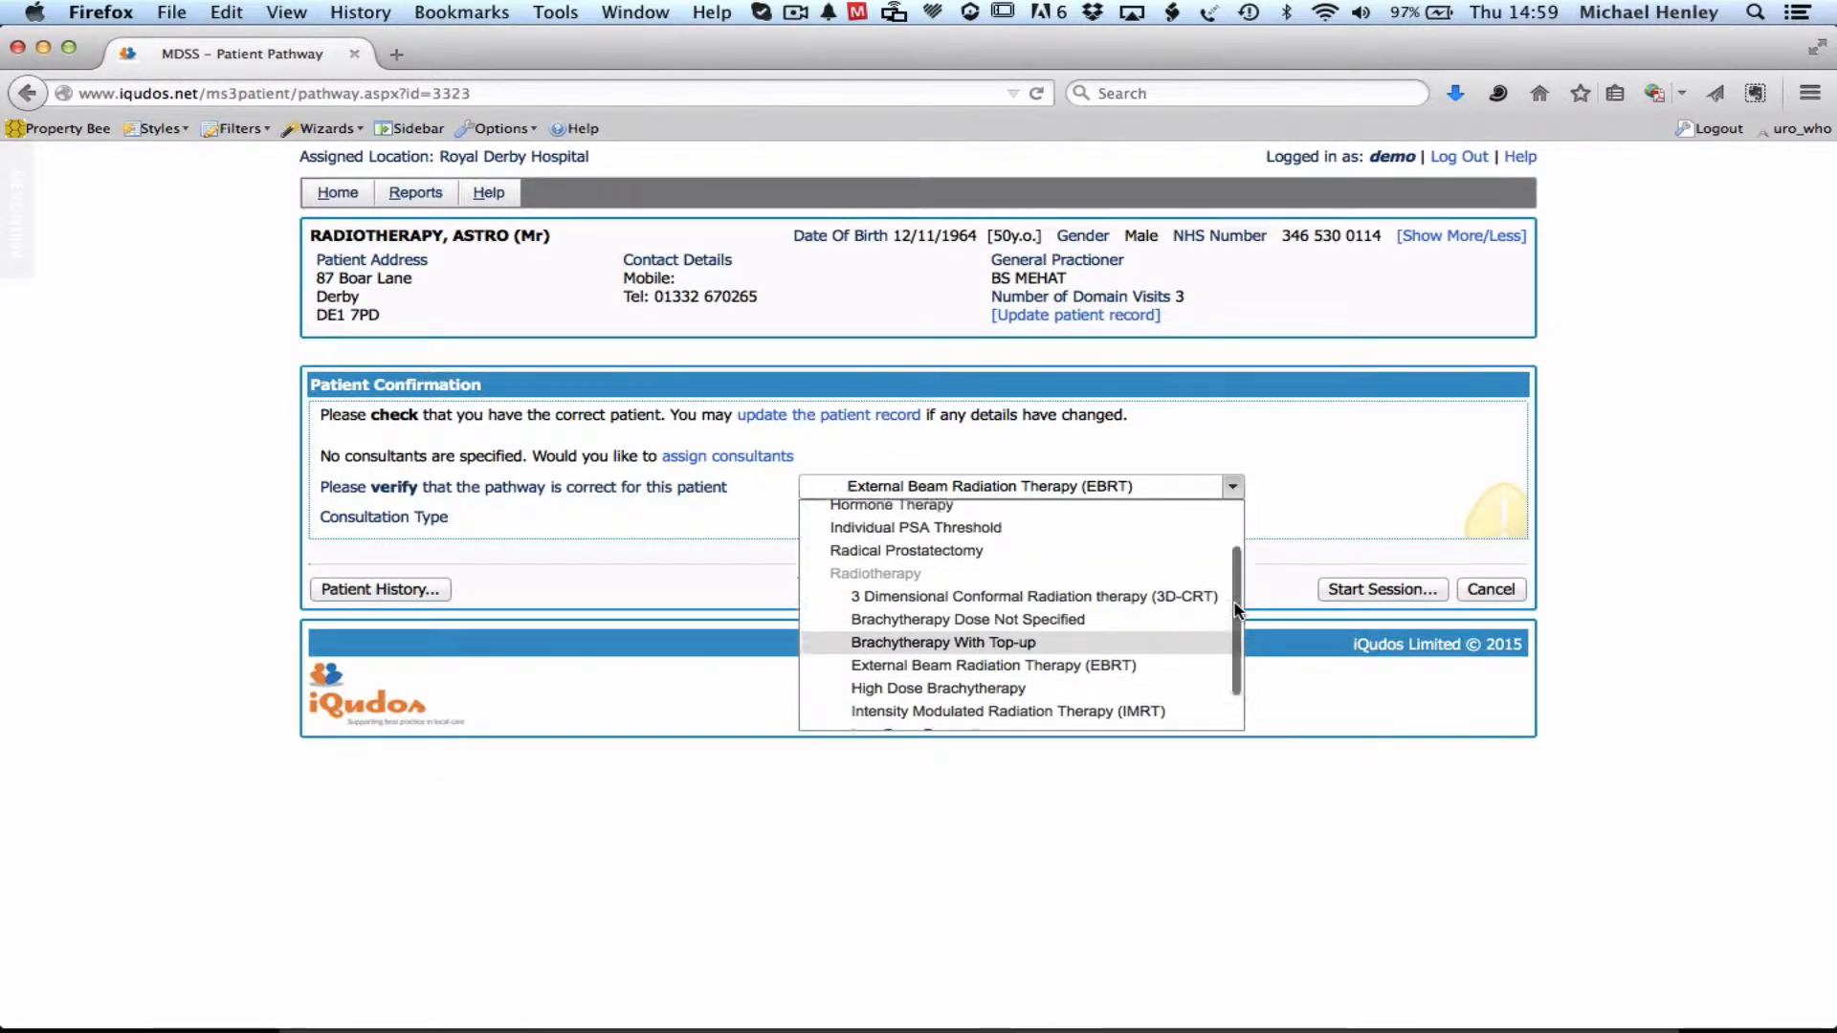
{"action": "scroll", "coordinate": [1235, 609], "scroll_direction": "up", "scroll_amount": 2}
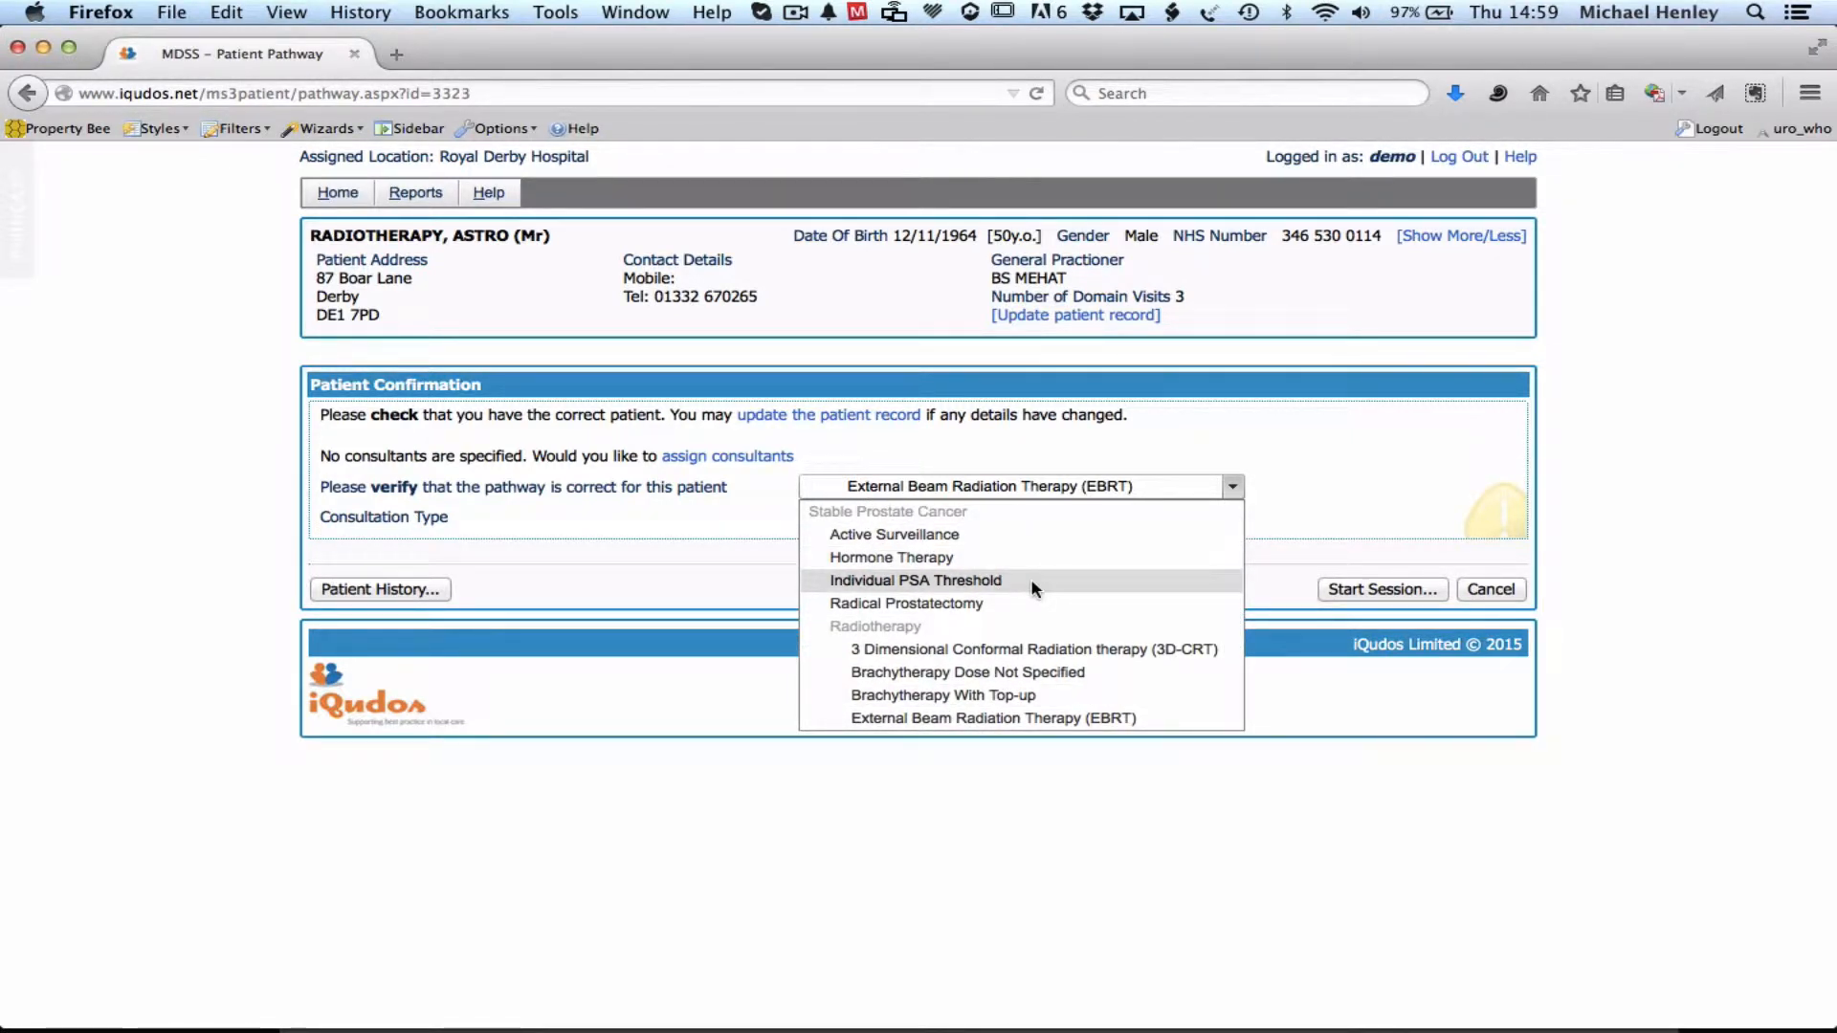
{"action": "scroll", "coordinate": [1011, 593], "scroll_direction": "down", "scroll_amount": 3}
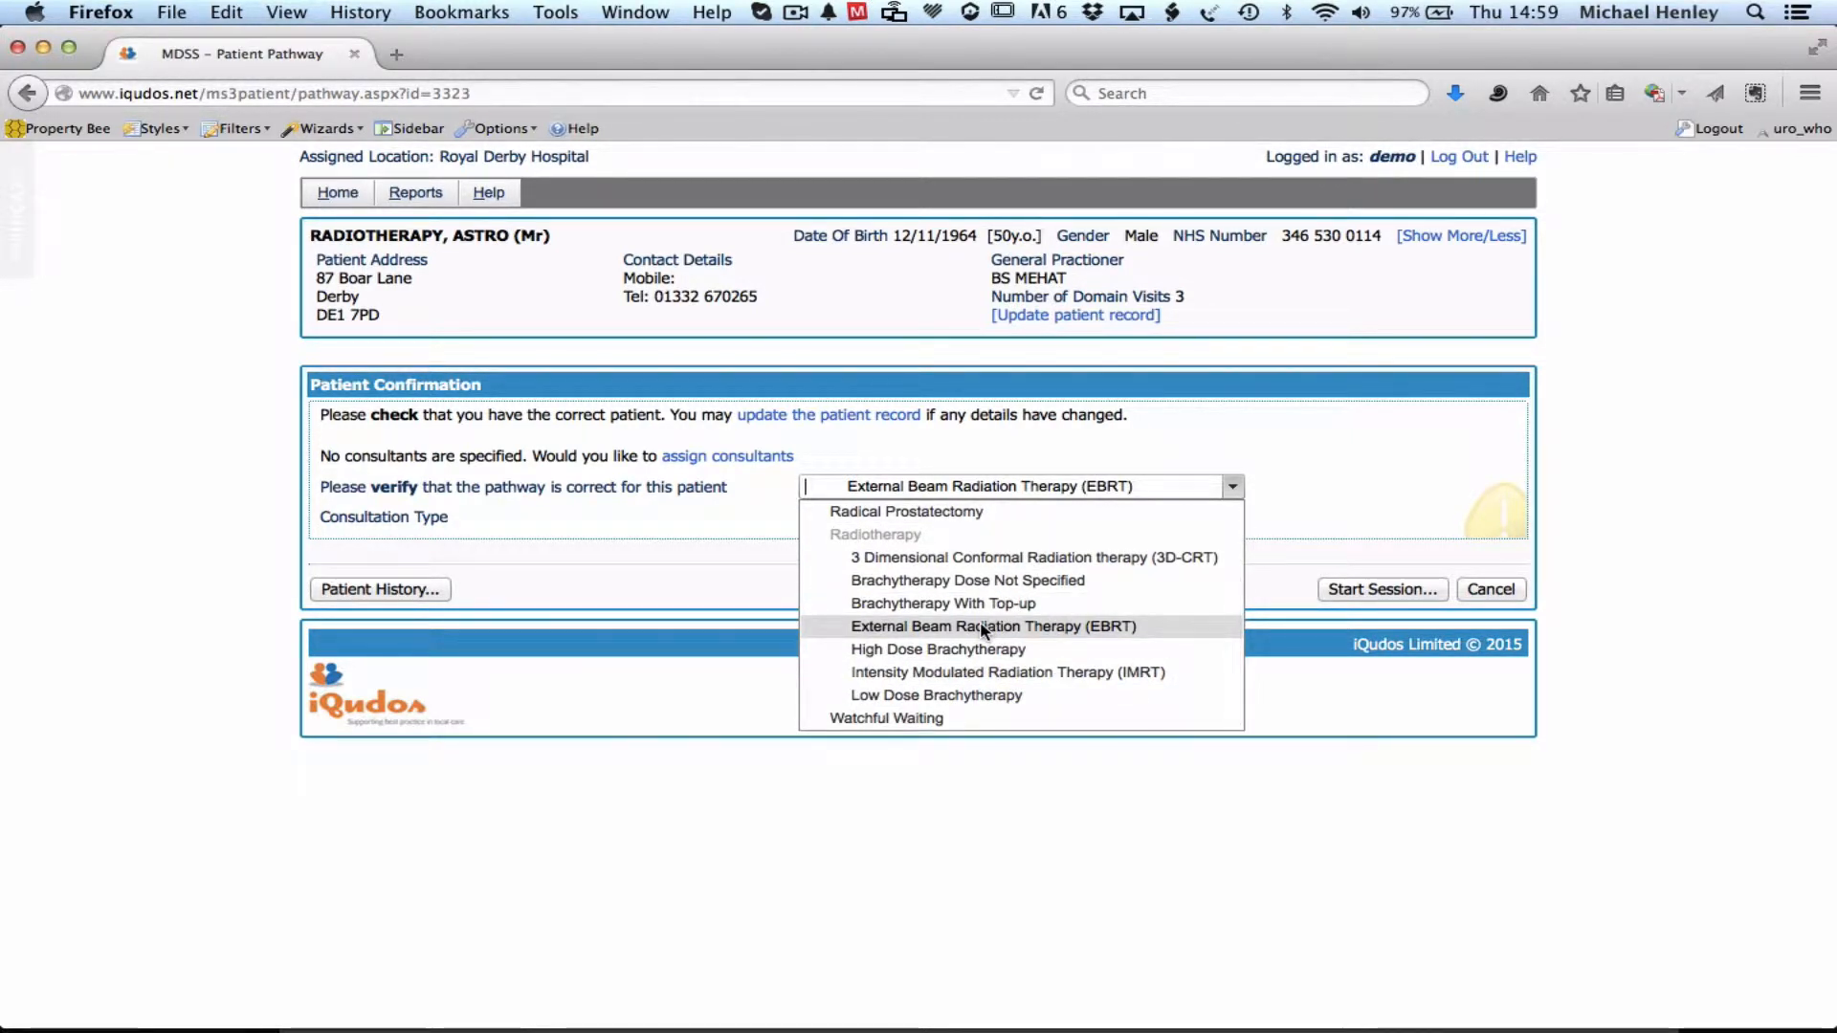
{"action": "left_click", "coordinate": [983, 627]}
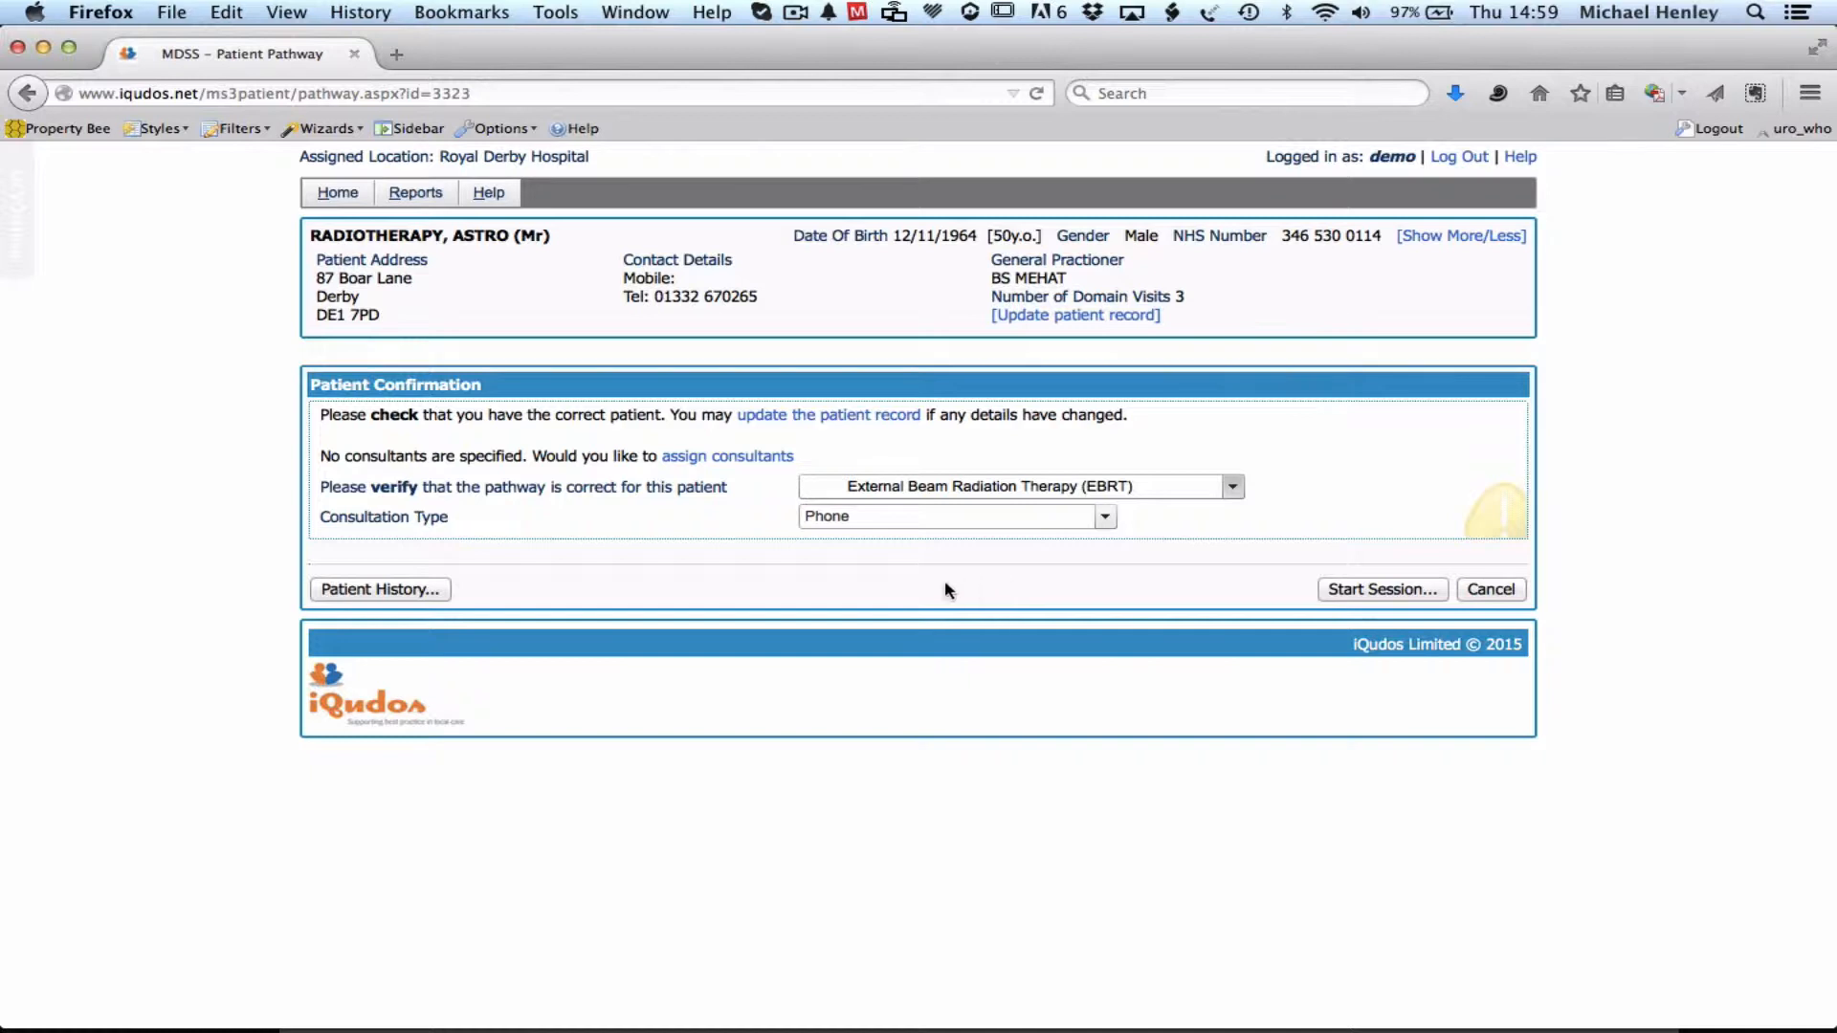
Step: Open the Stable Prostate Cancer entry in the patient's history and examine its diagnosis date and ASA options
{"action": "left_click", "coordinate": [362, 591]}
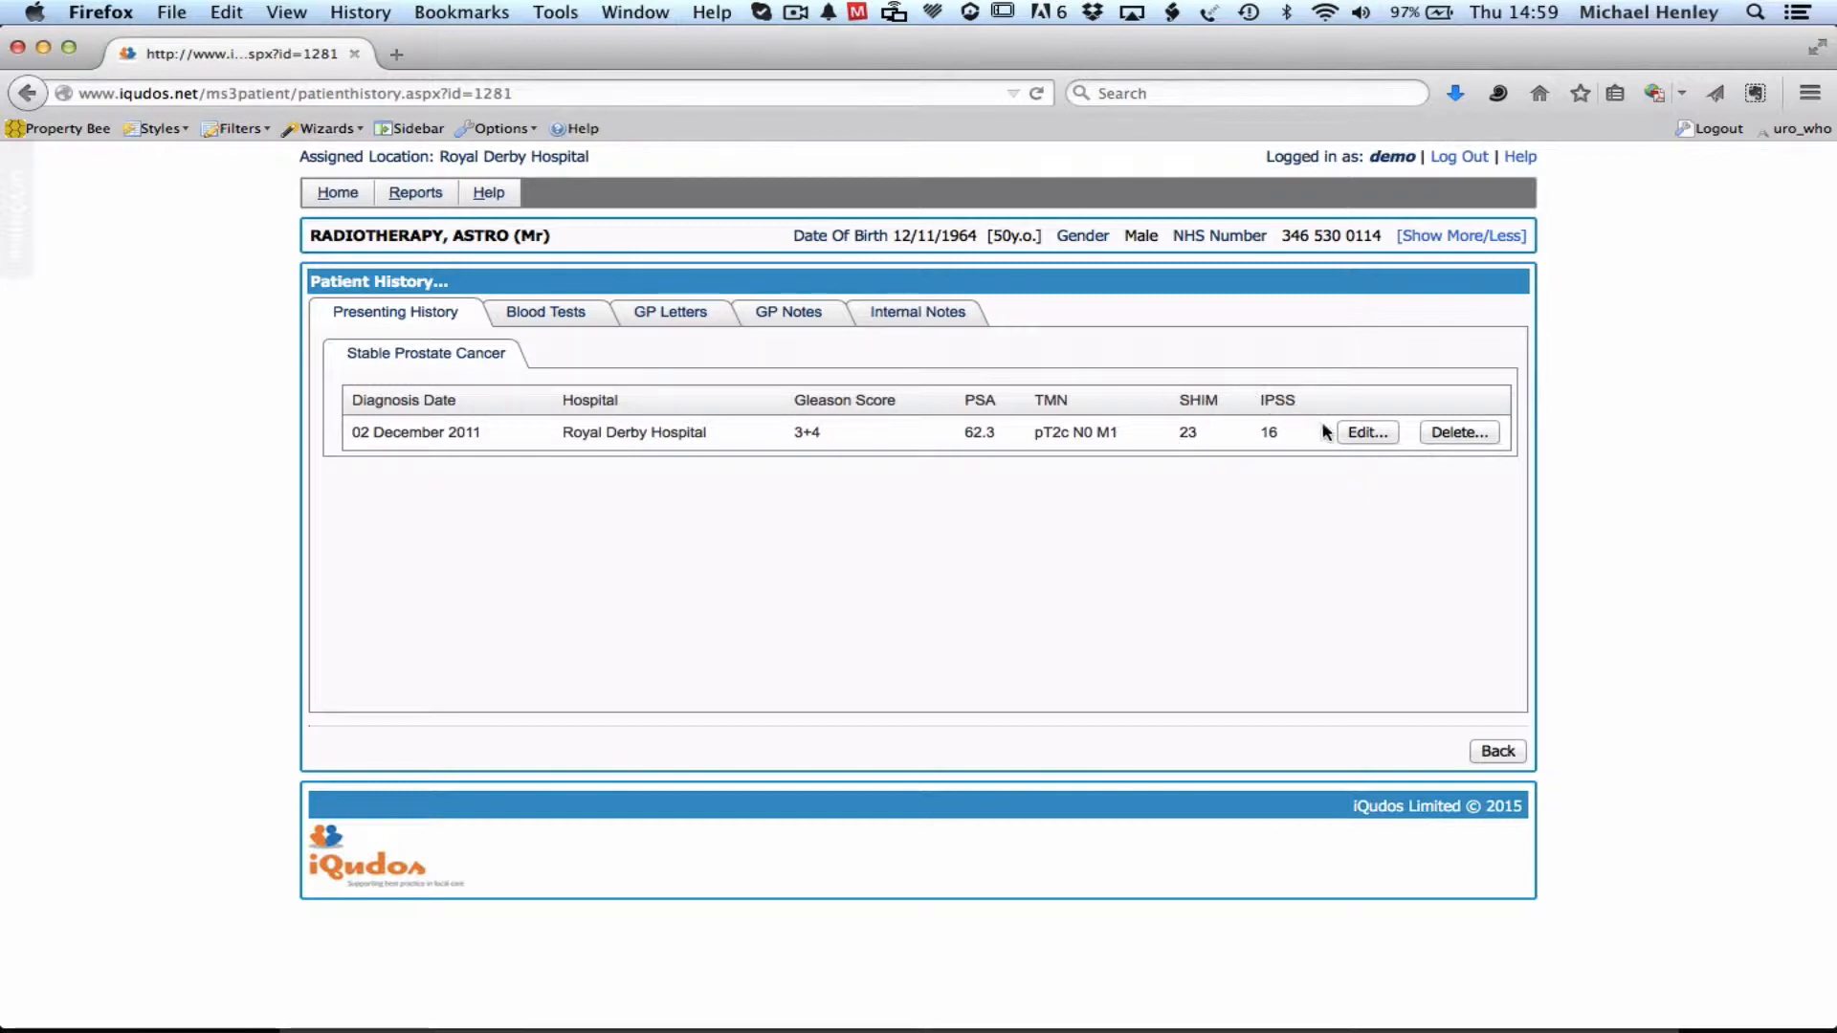
{"action": "left_click", "coordinate": [1364, 436]}
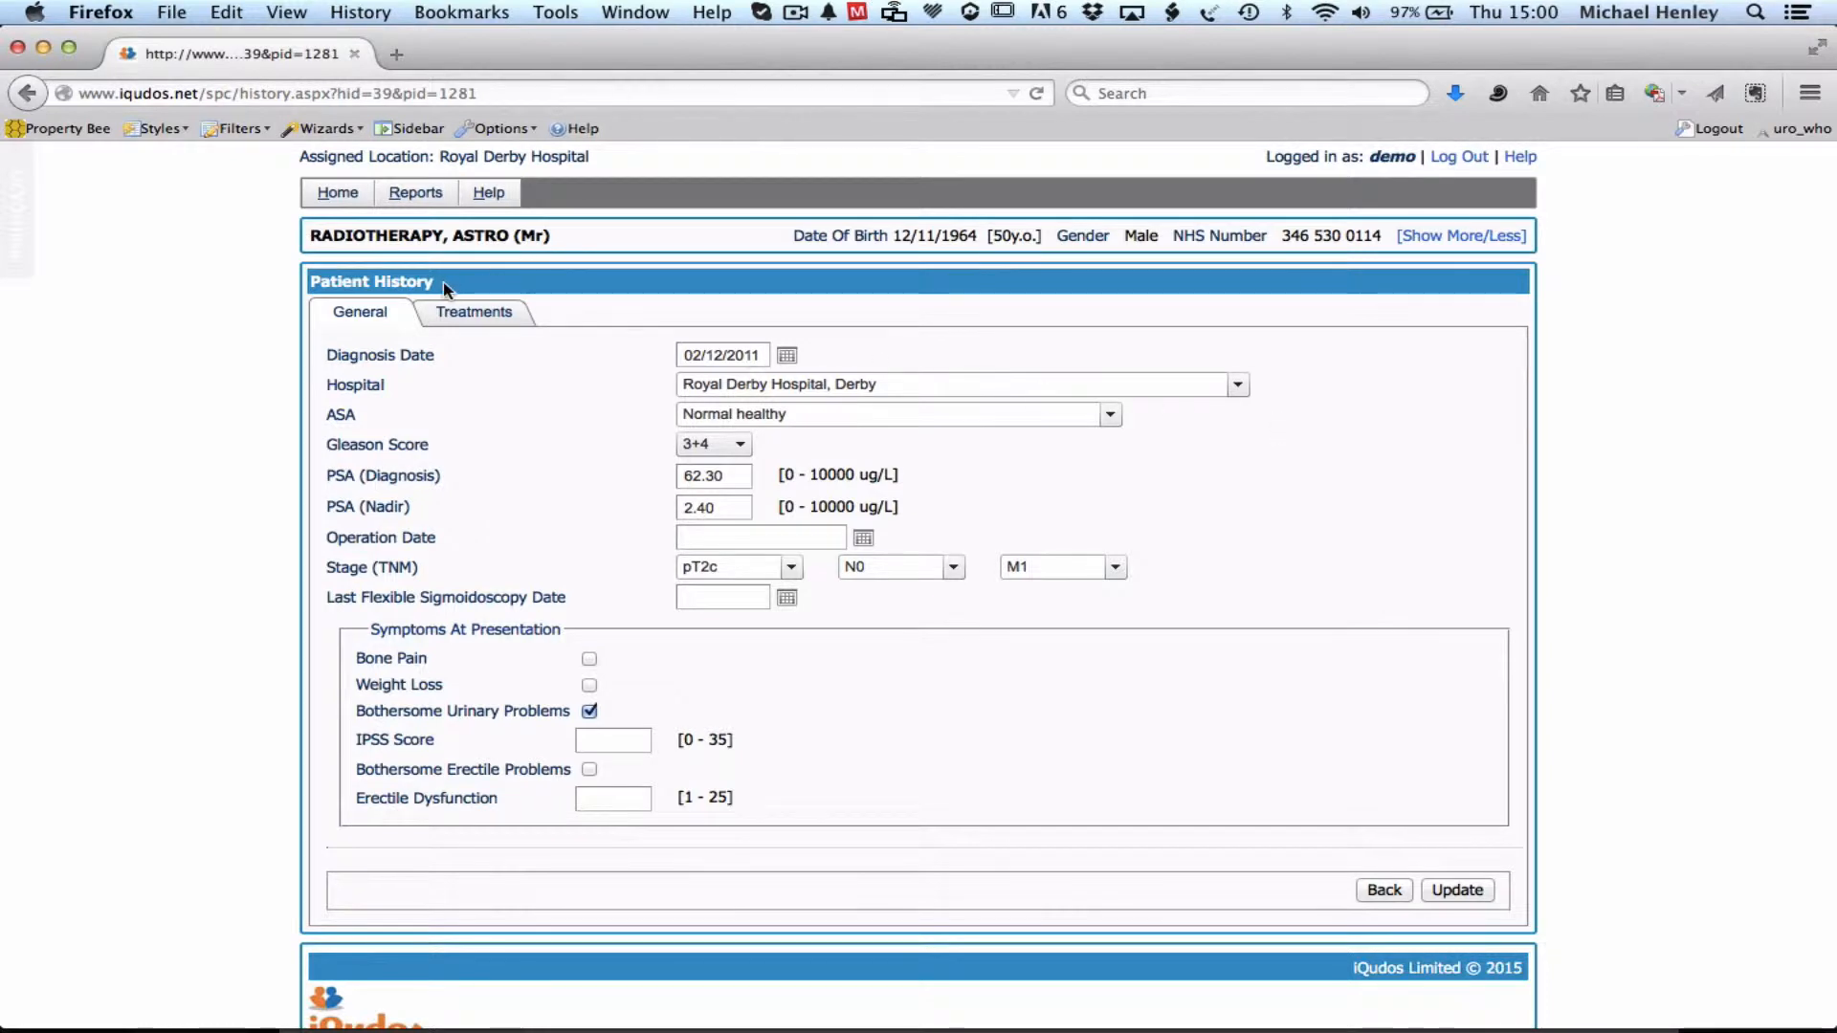
{"action": "left_click", "coordinate": [787, 358]}
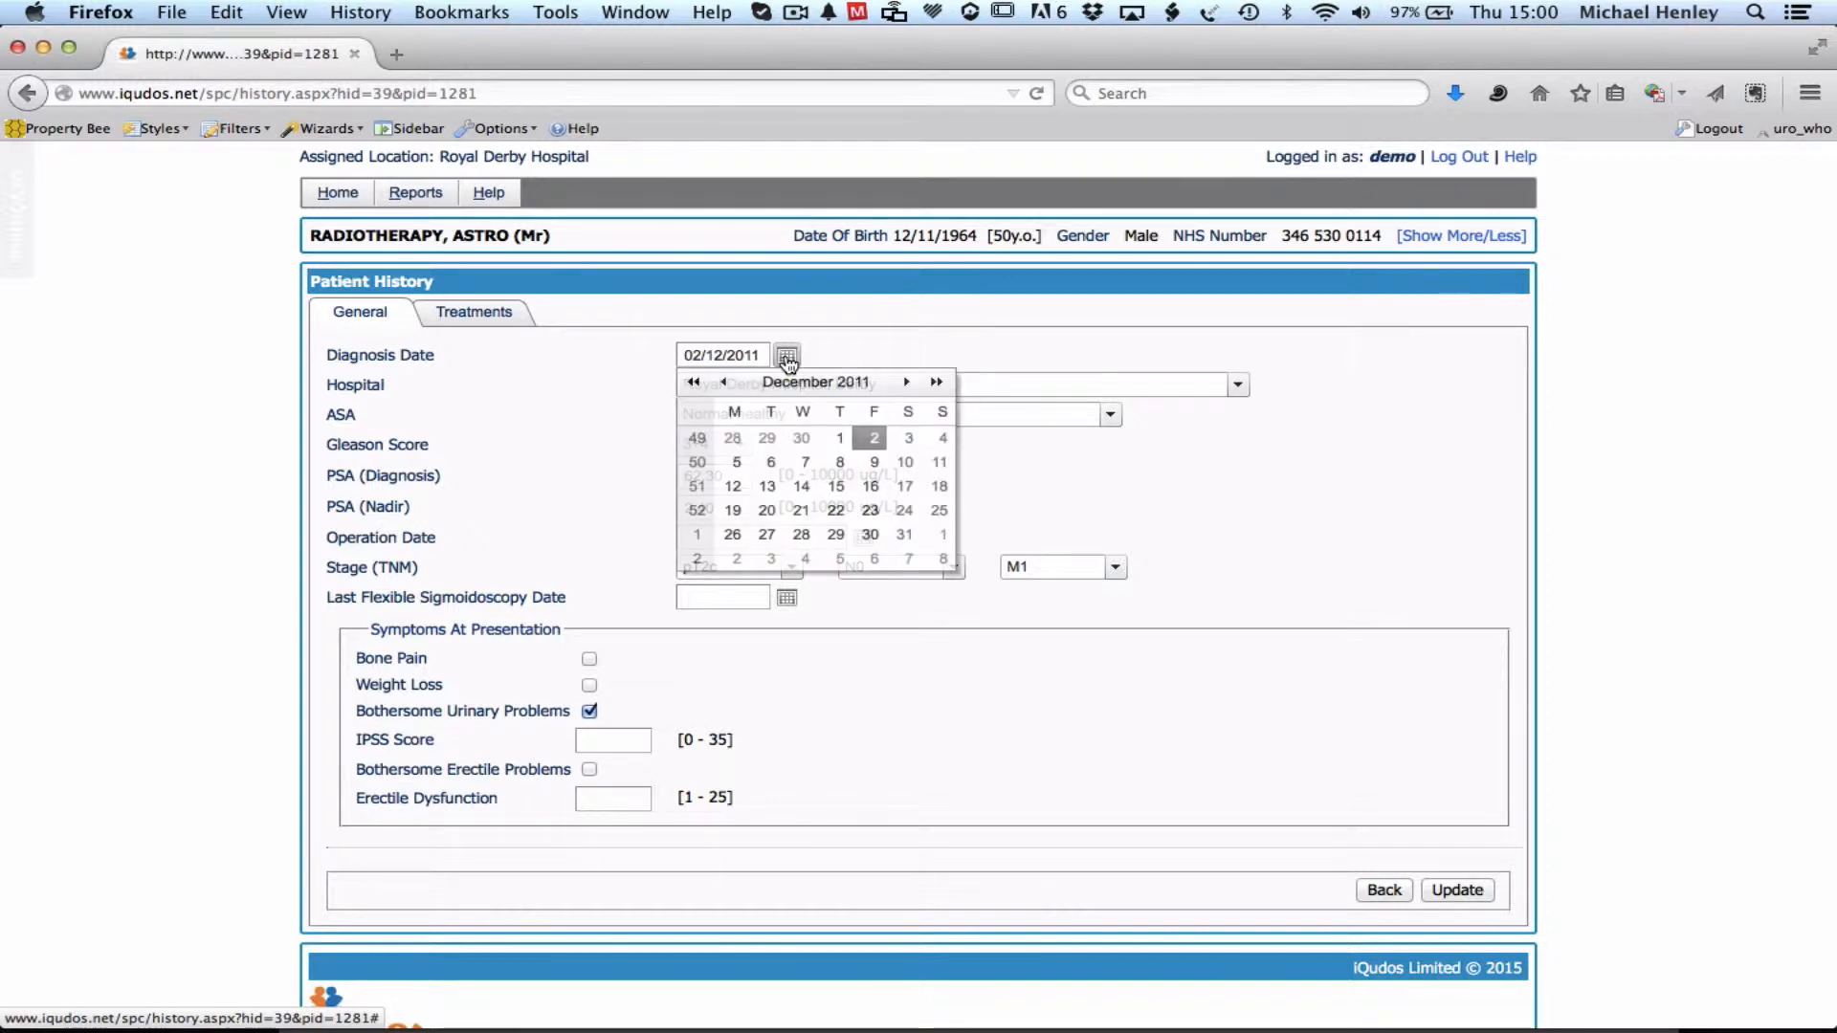
{"action": "left_click", "coordinate": [558, 421]}
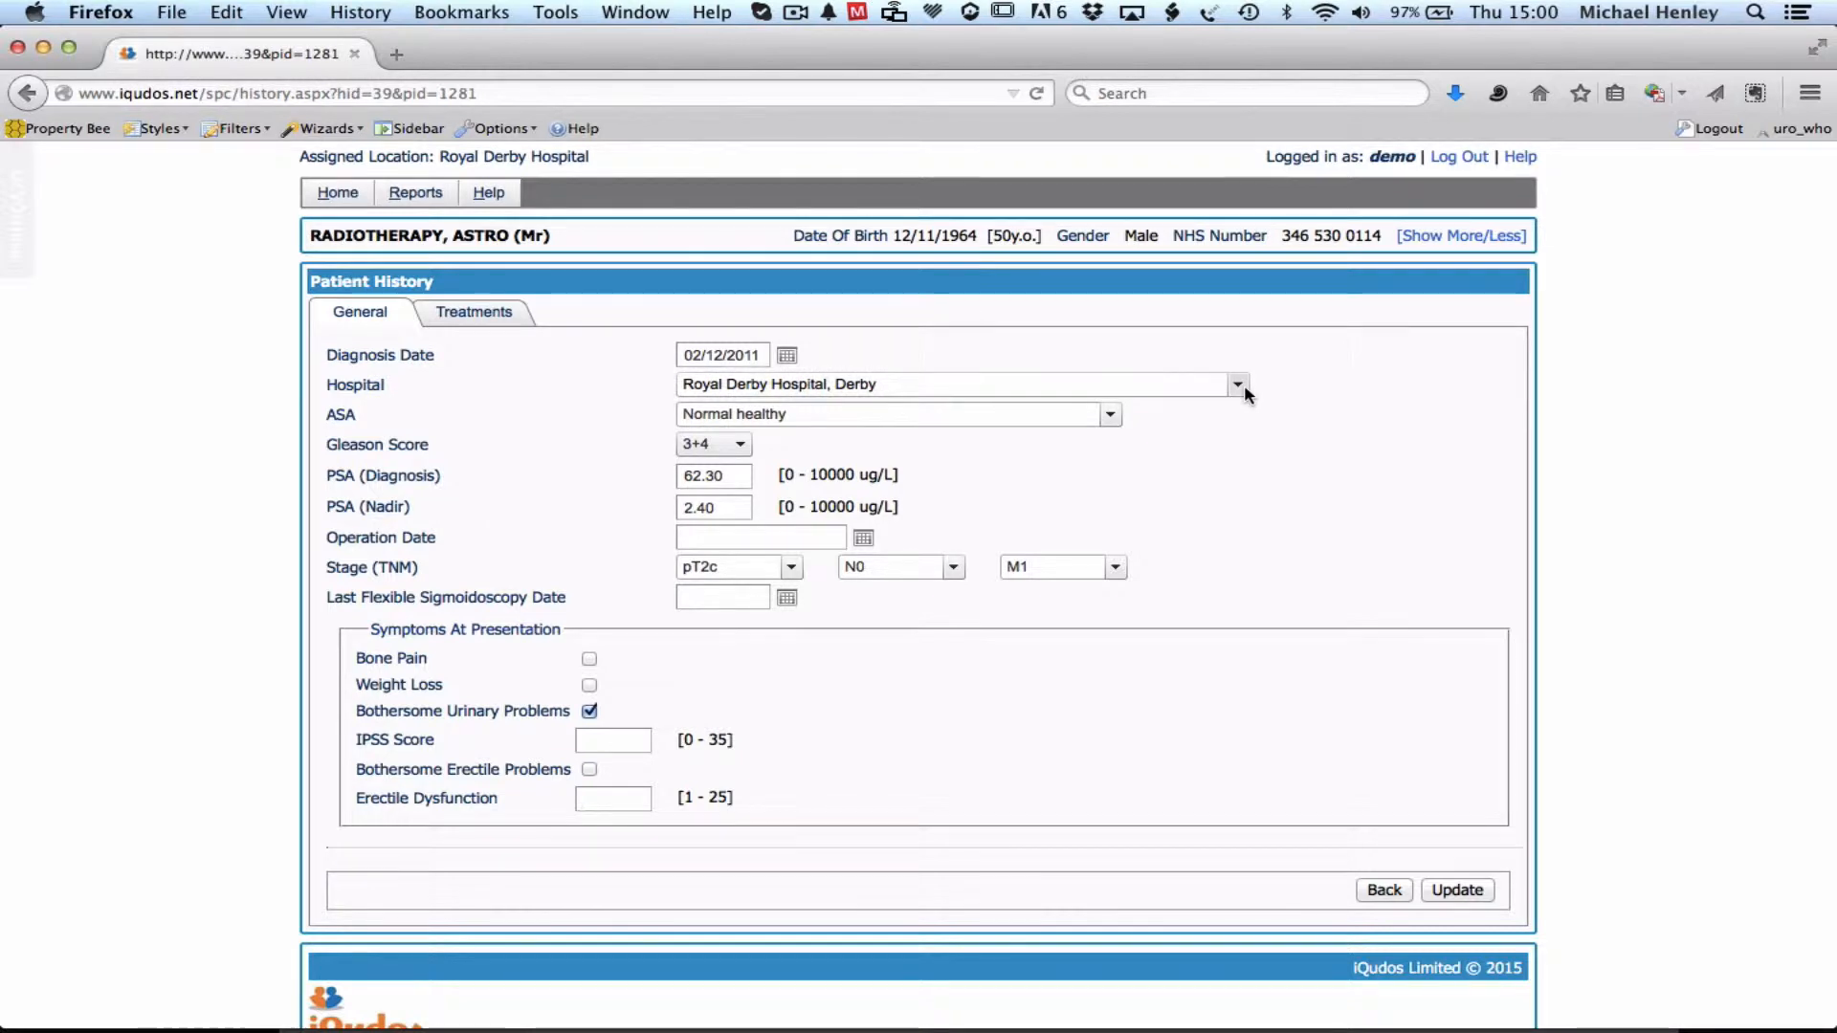
{"action": "left_click", "coordinate": [1111, 416]}
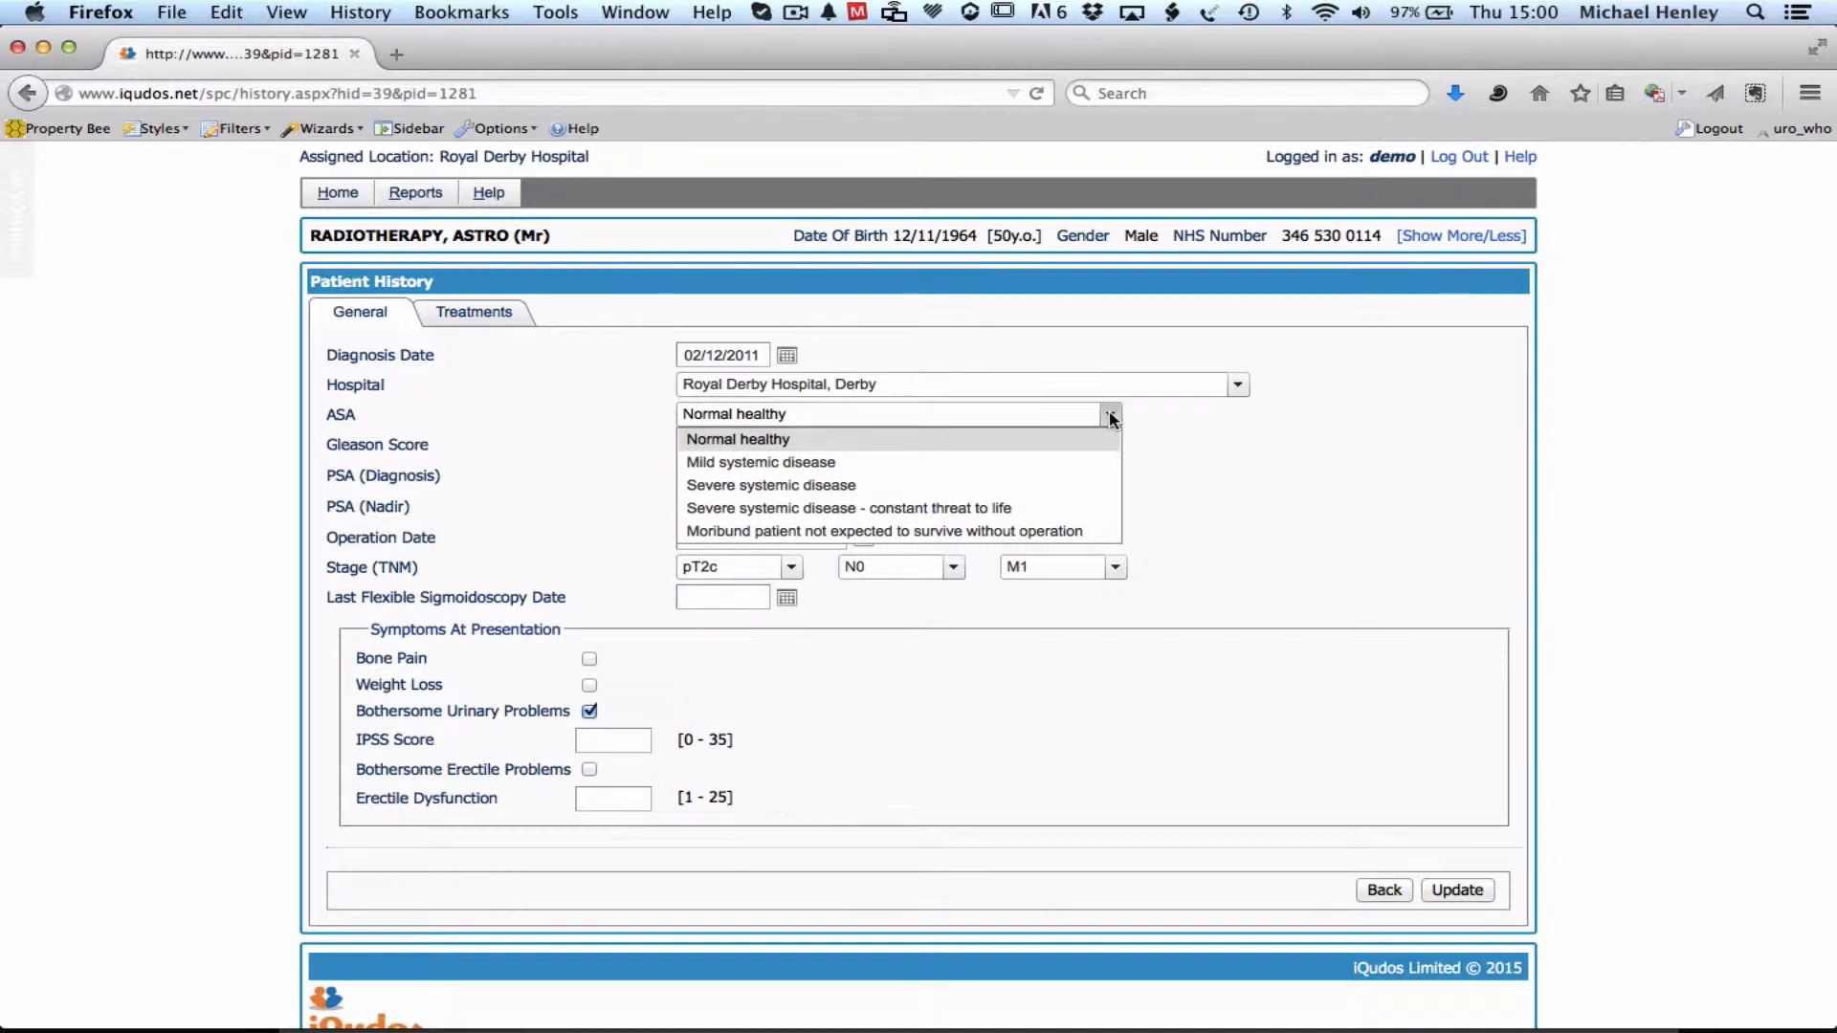
{"action": "left_click", "coordinate": [1110, 416]}
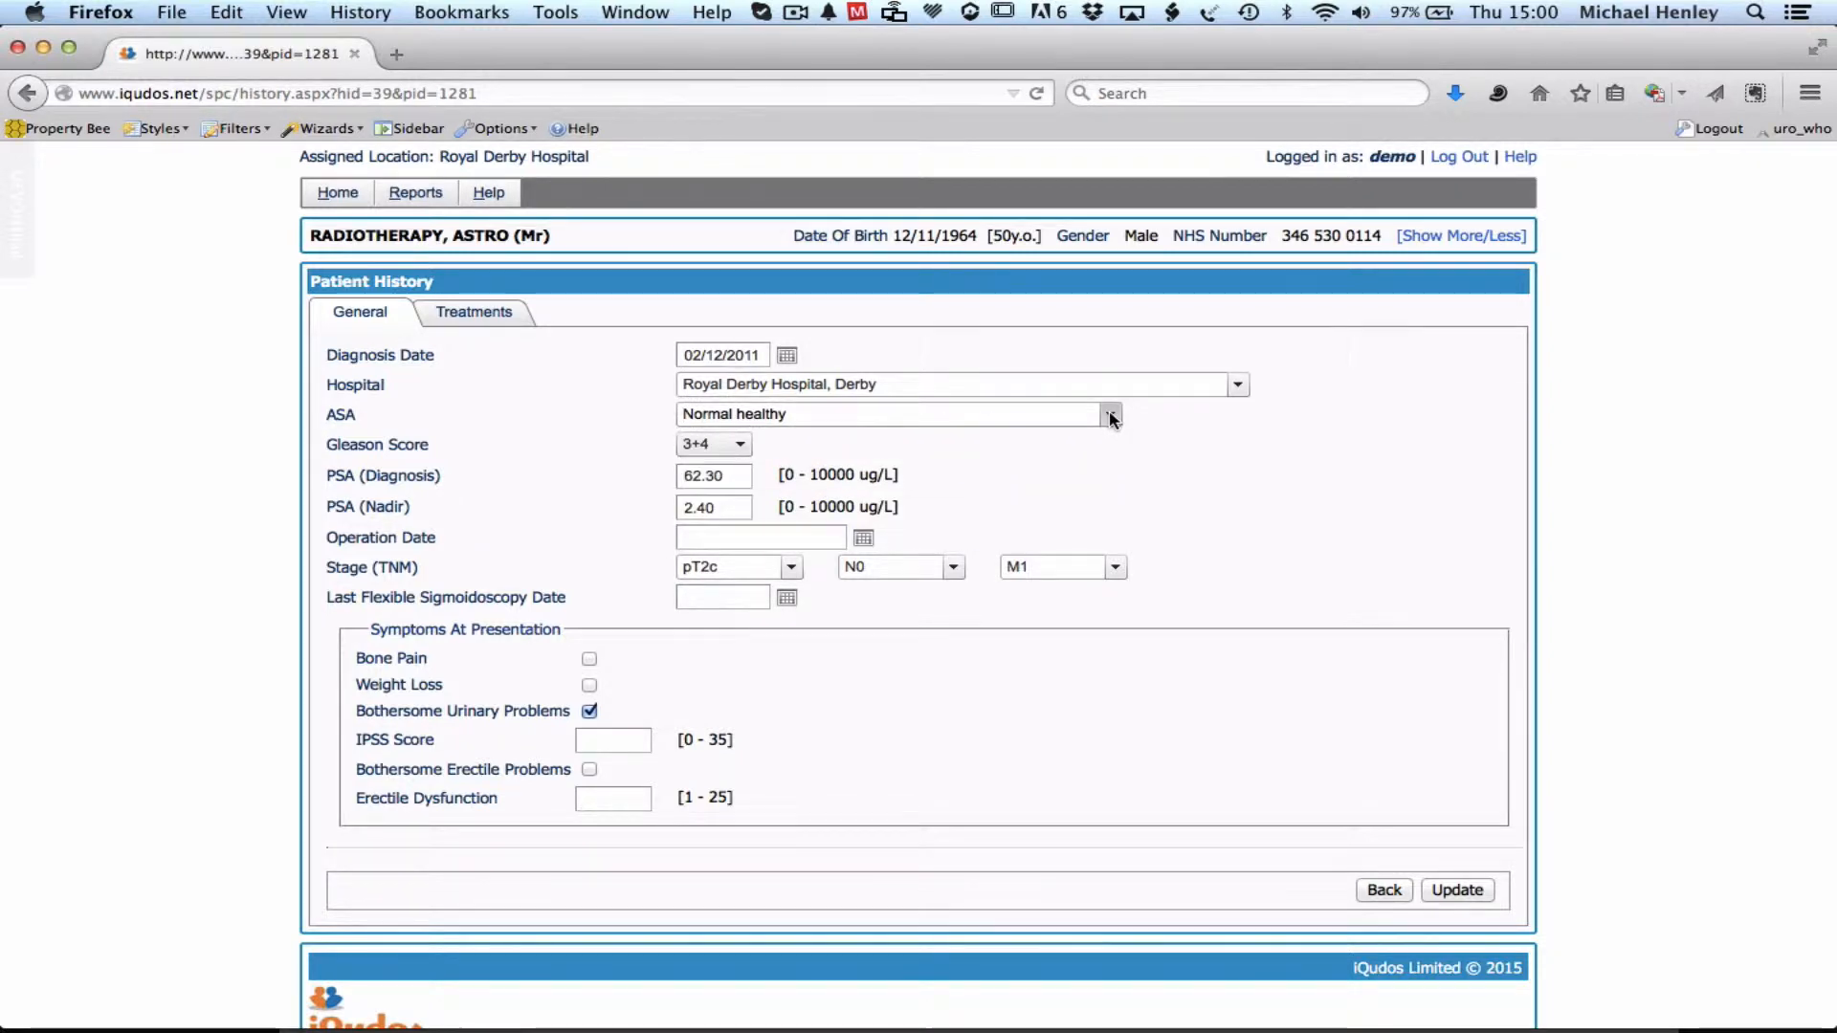
Step: Examine the Gleason score, the diagnosis and nadir PSA fields, and the T stage options without changing them
{"action": "left_click", "coordinate": [742, 445]}
{"action": "left_click", "coordinate": [742, 445]}
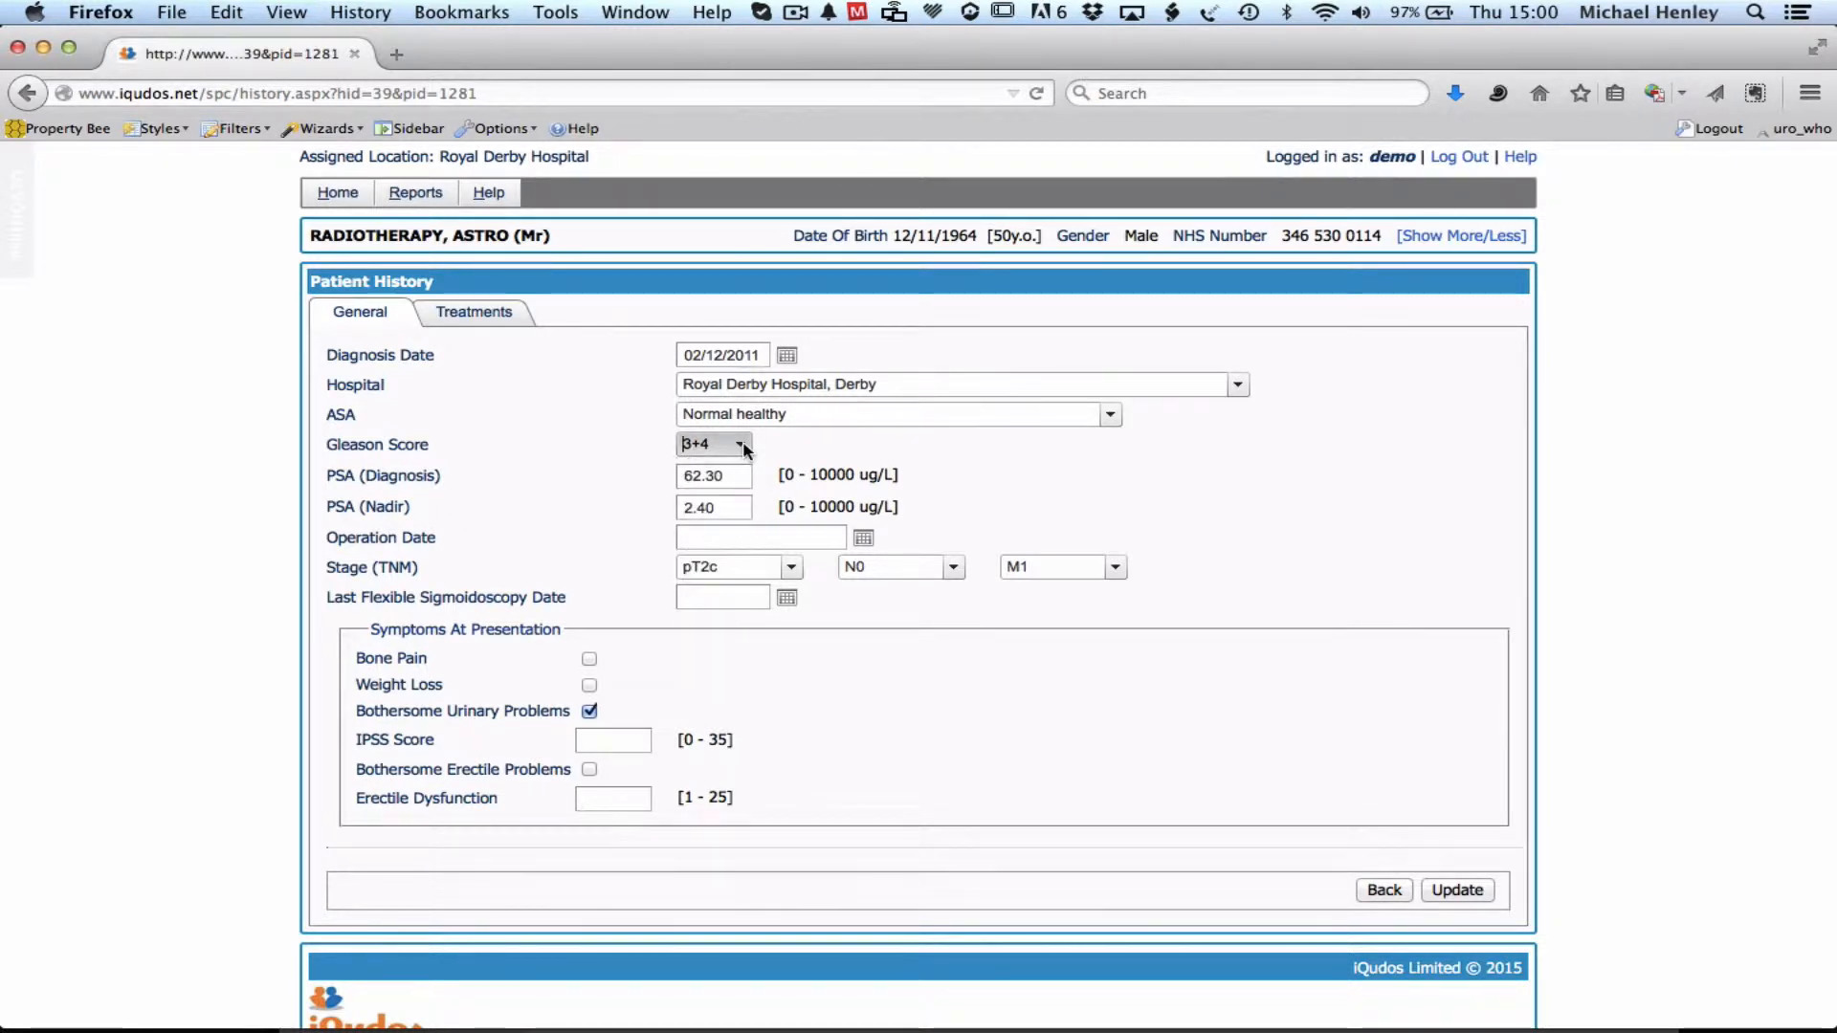
{"action": "left_click", "coordinate": [733, 478]}
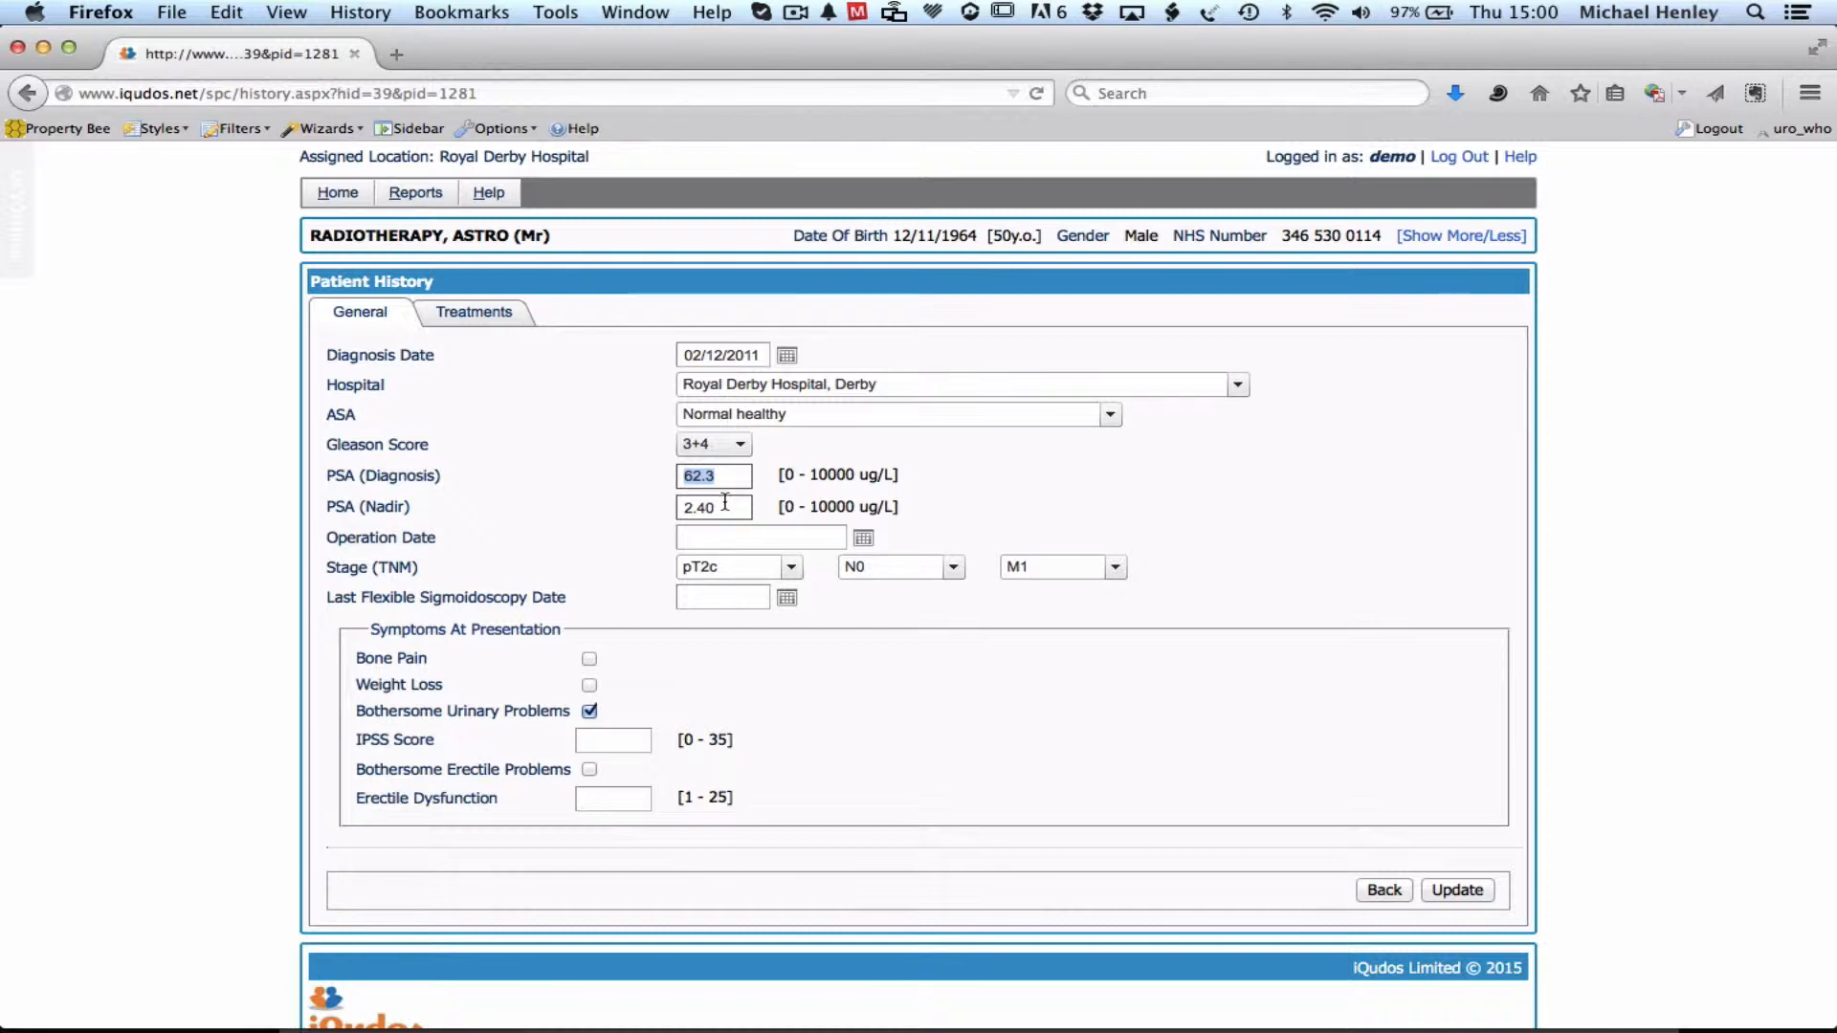
{"action": "left_click", "coordinate": [724, 504]}
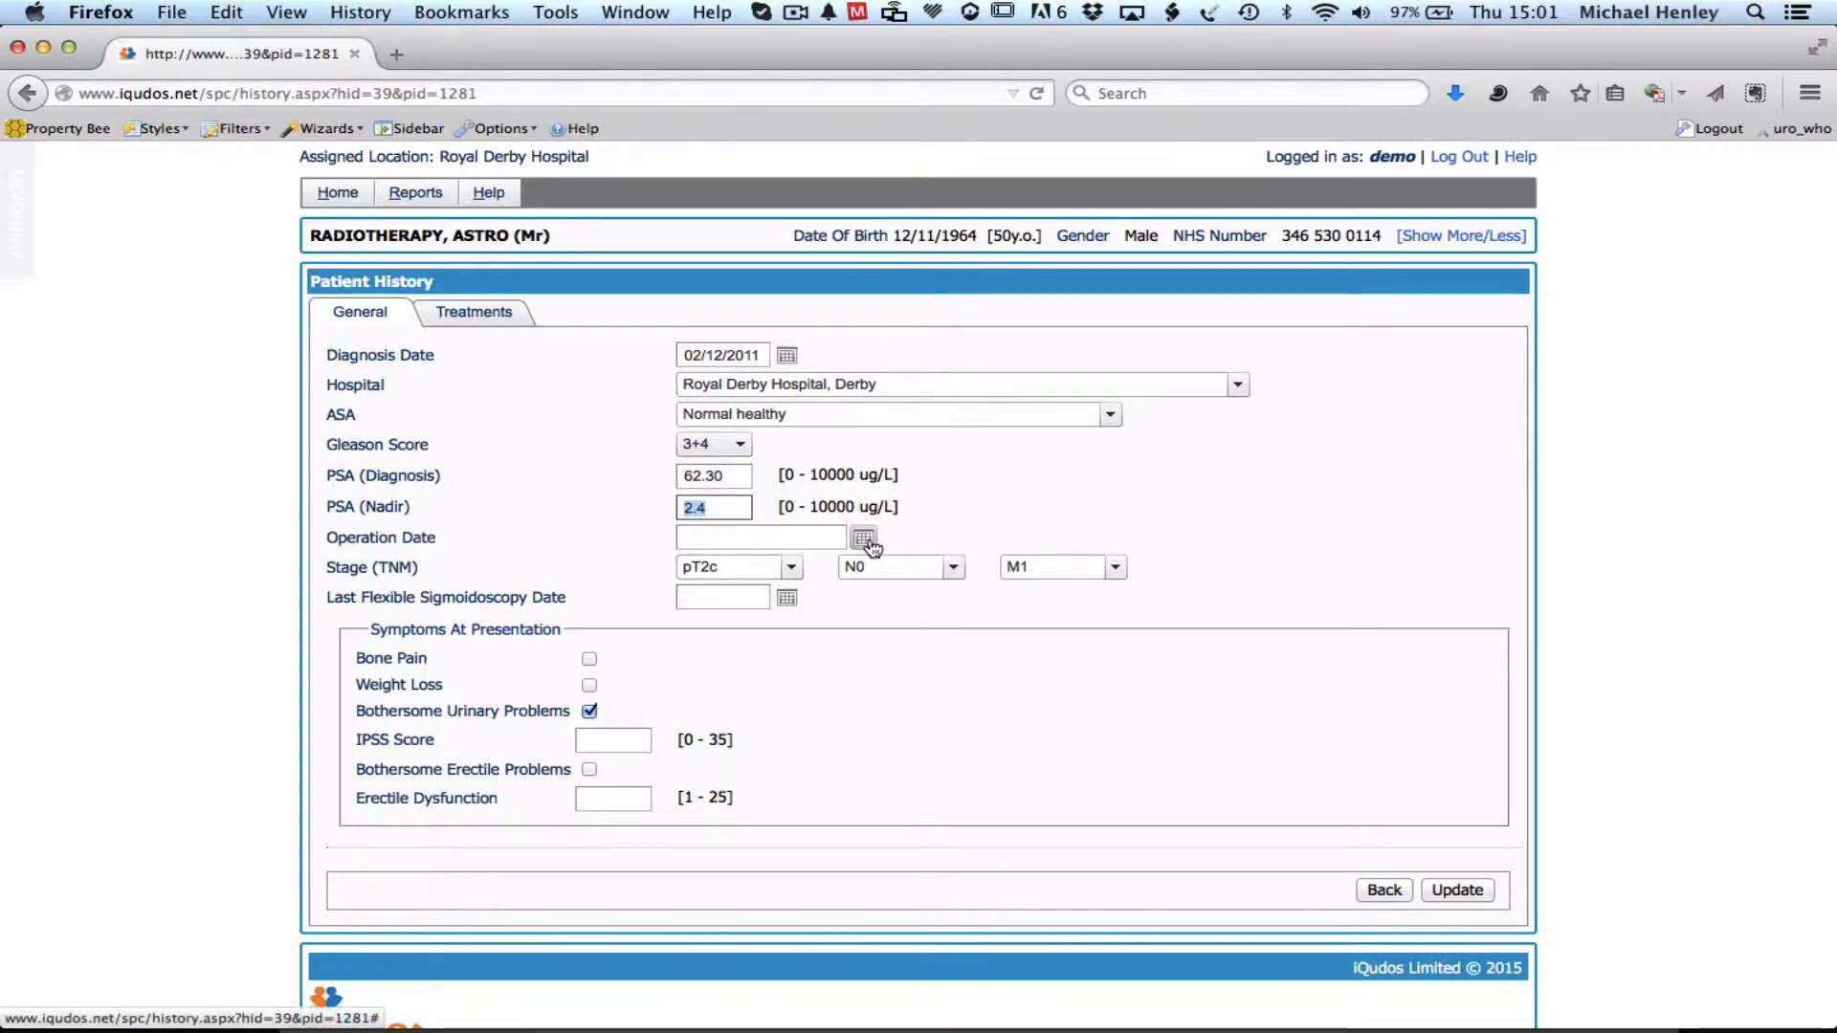
{"action": "left_click", "coordinate": [792, 567]}
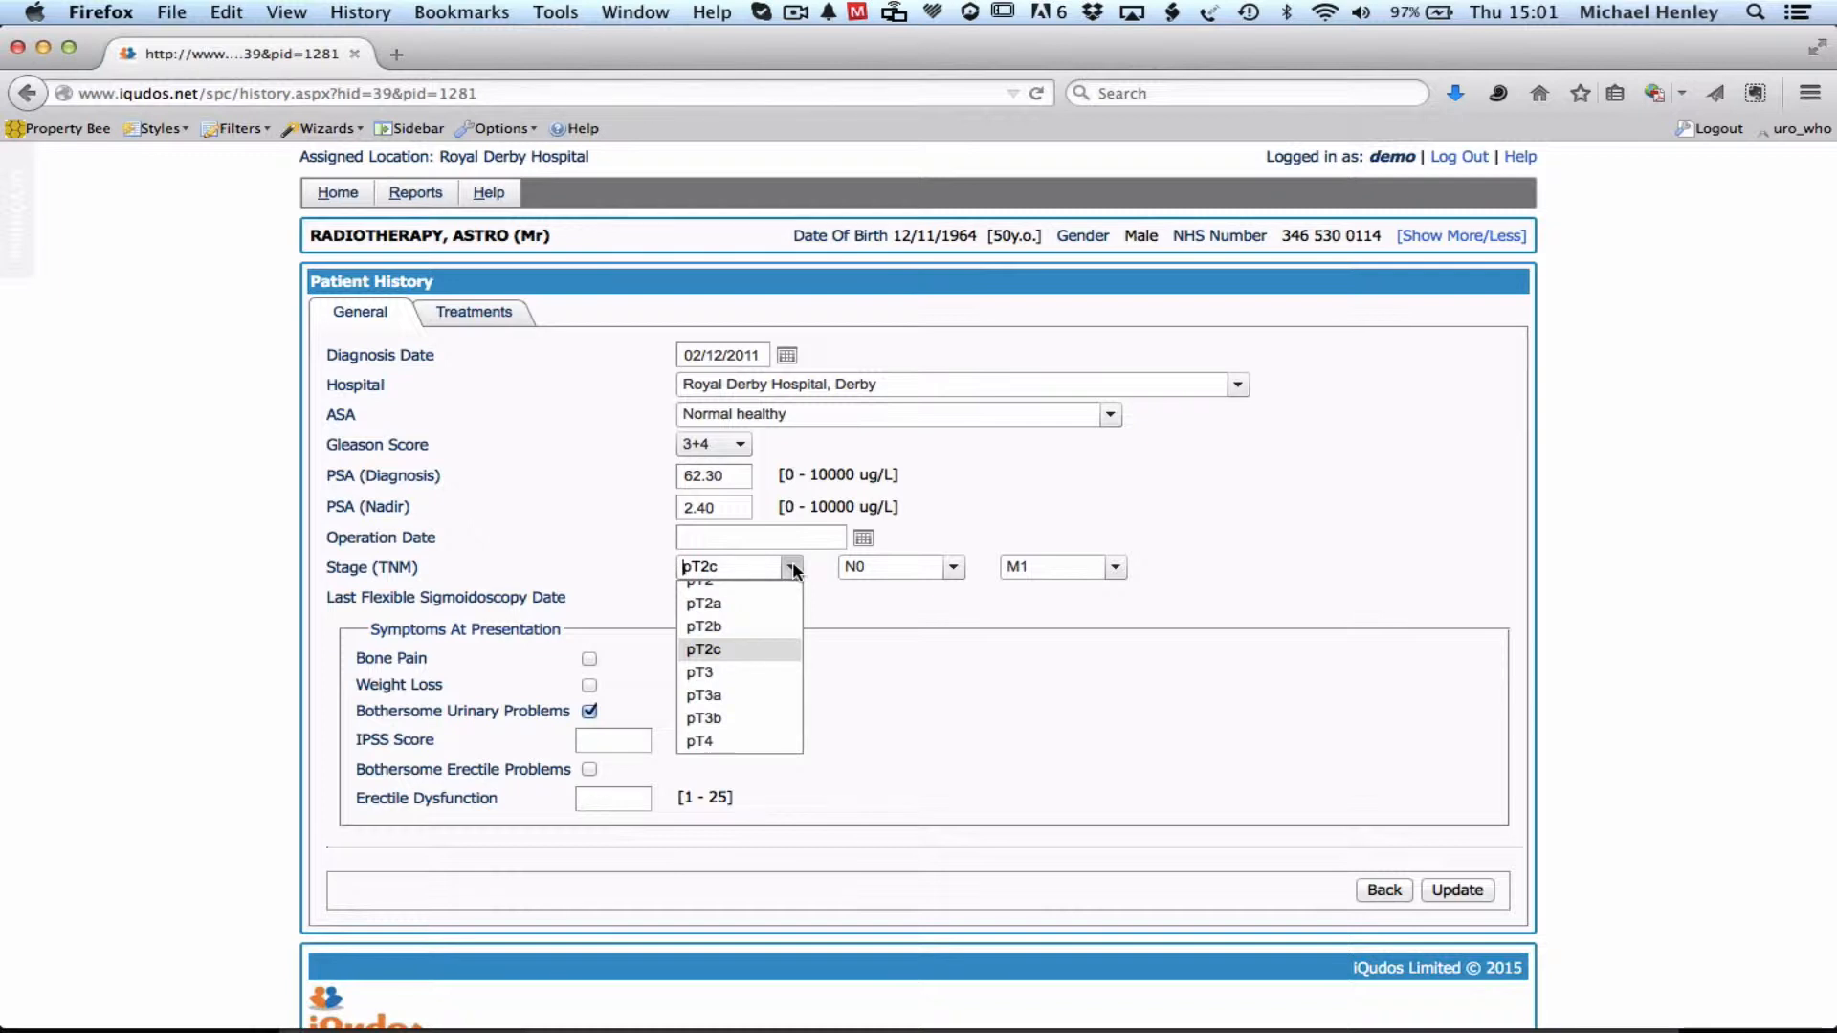
{"action": "left_click", "coordinate": [794, 572]}
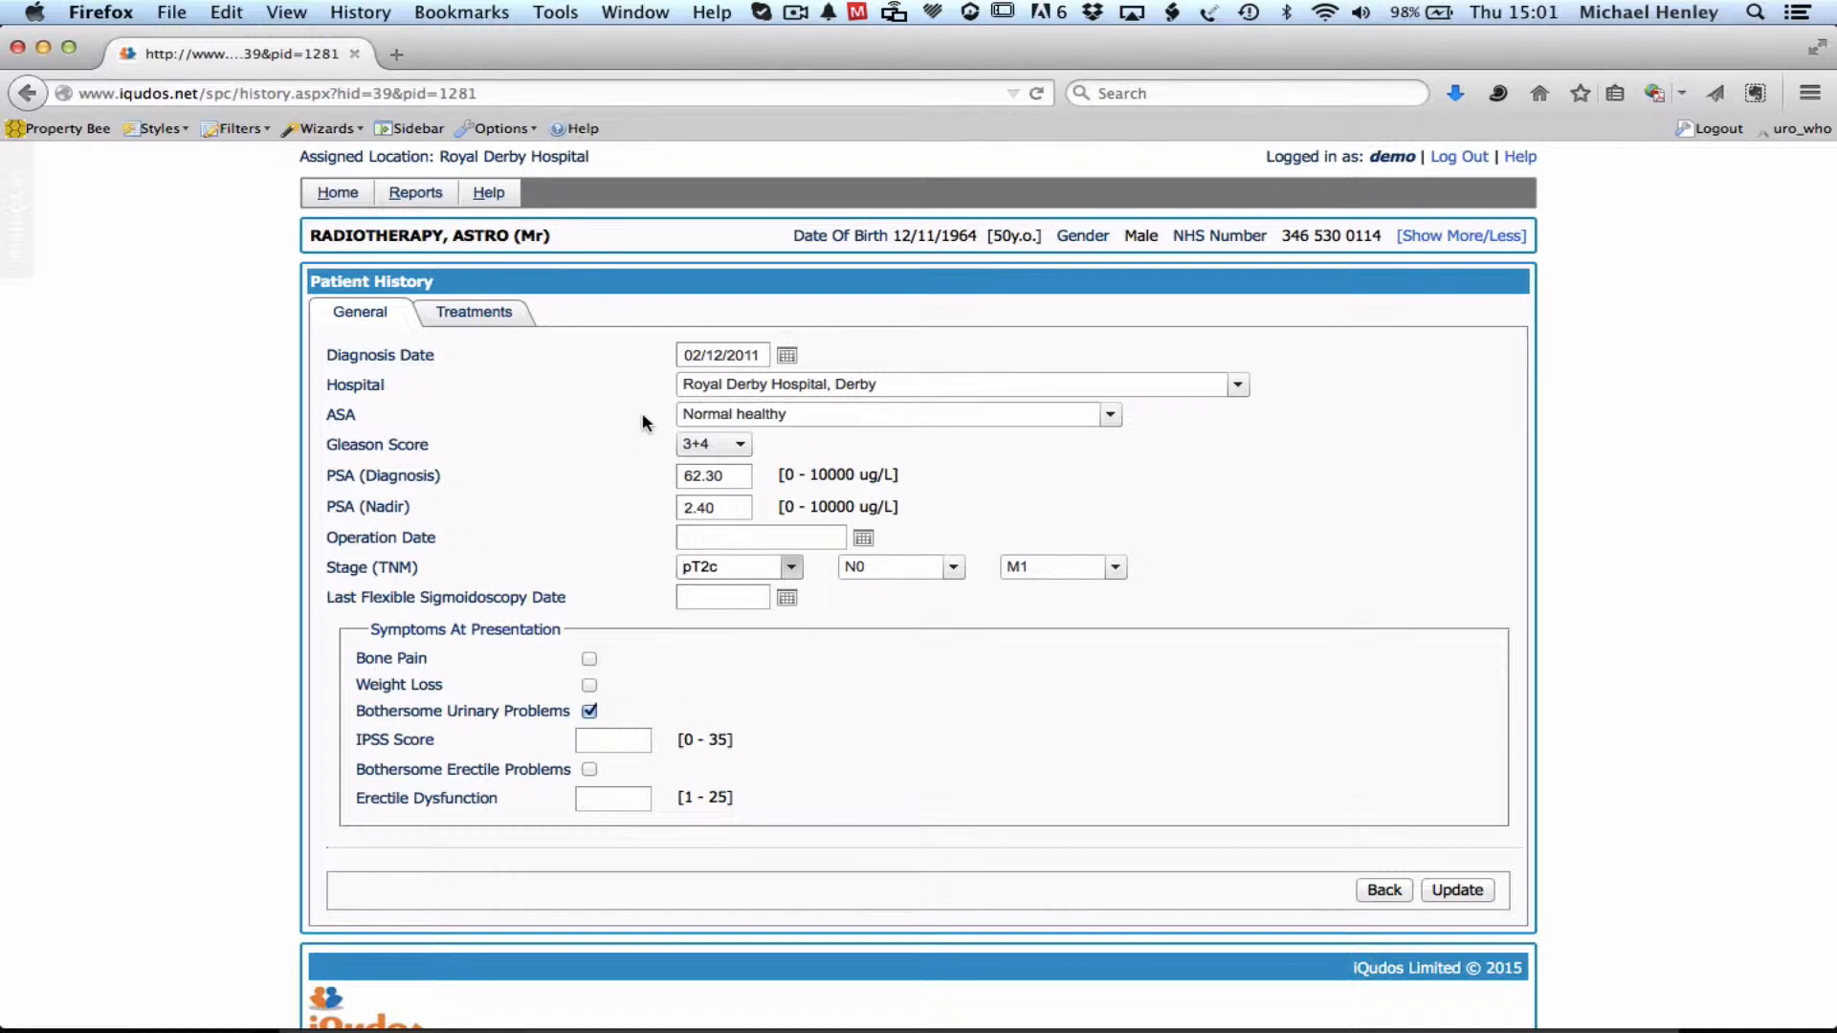
Step: Review the treatments recorded in the patient's history and return to the patient confirmation page
{"action": "left_click", "coordinate": [463, 318]}
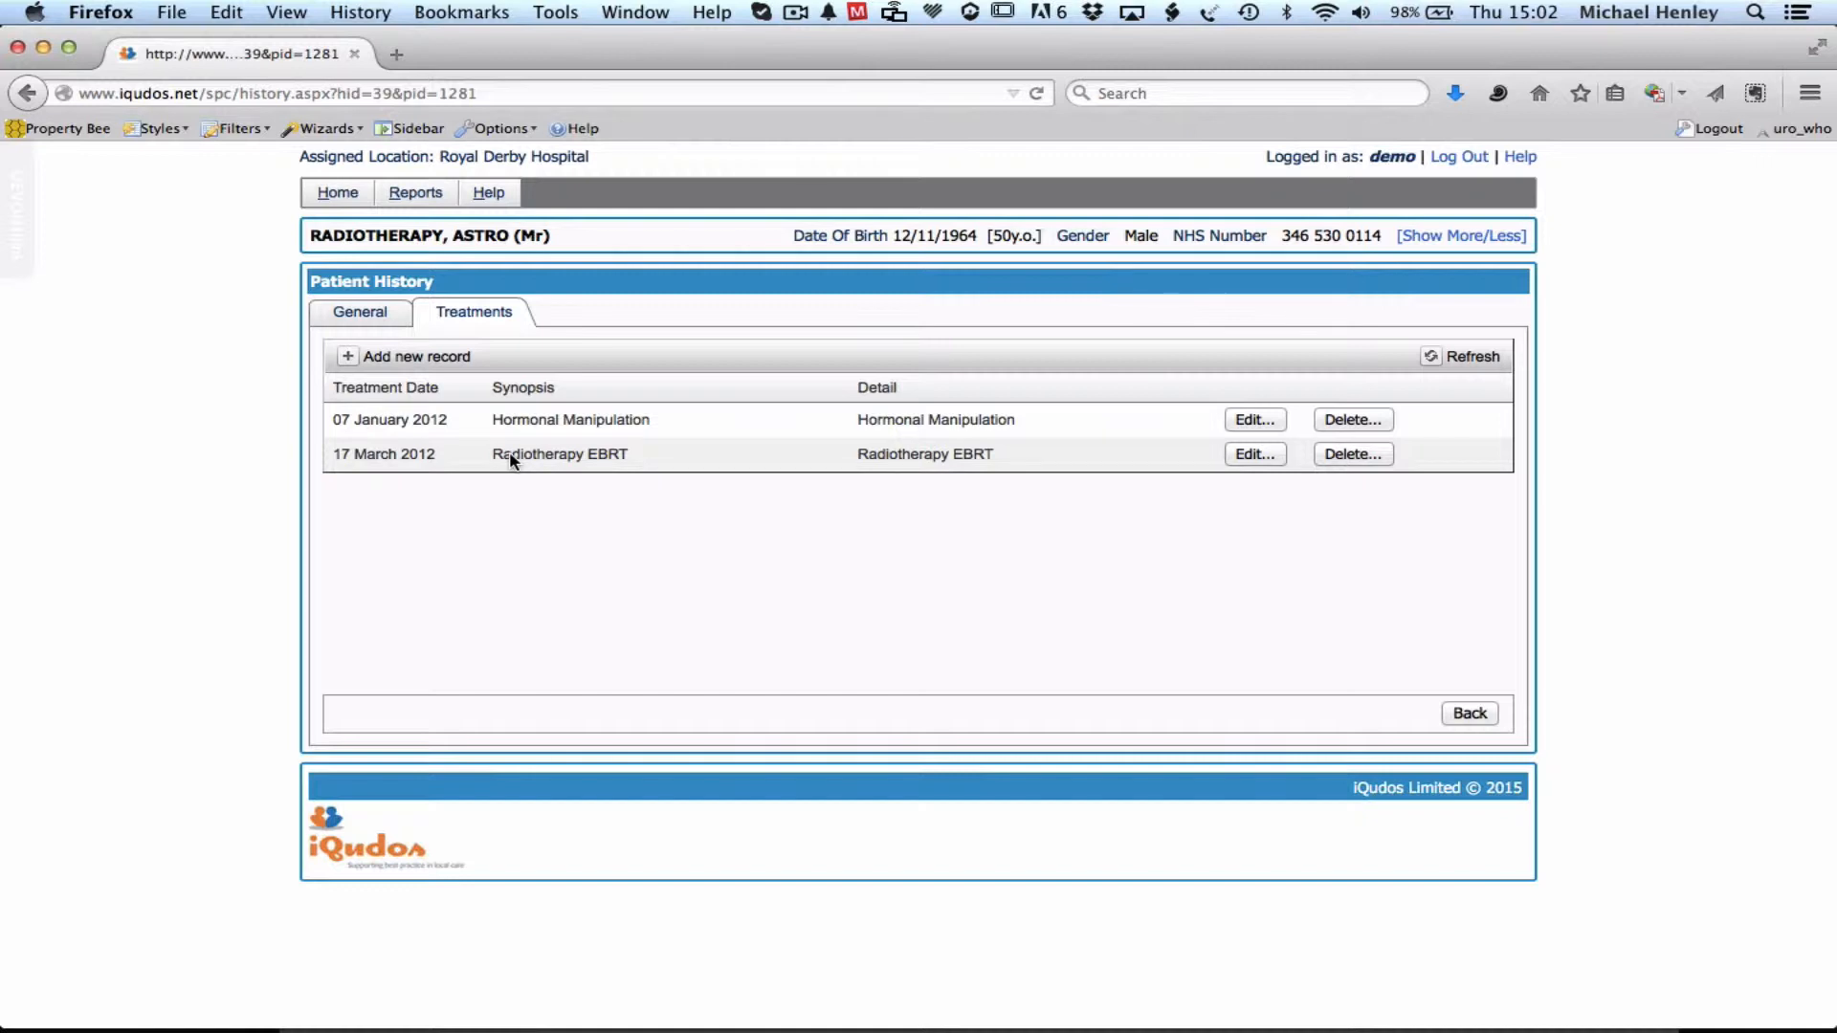
{"action": "left_click", "coordinate": [1470, 716]}
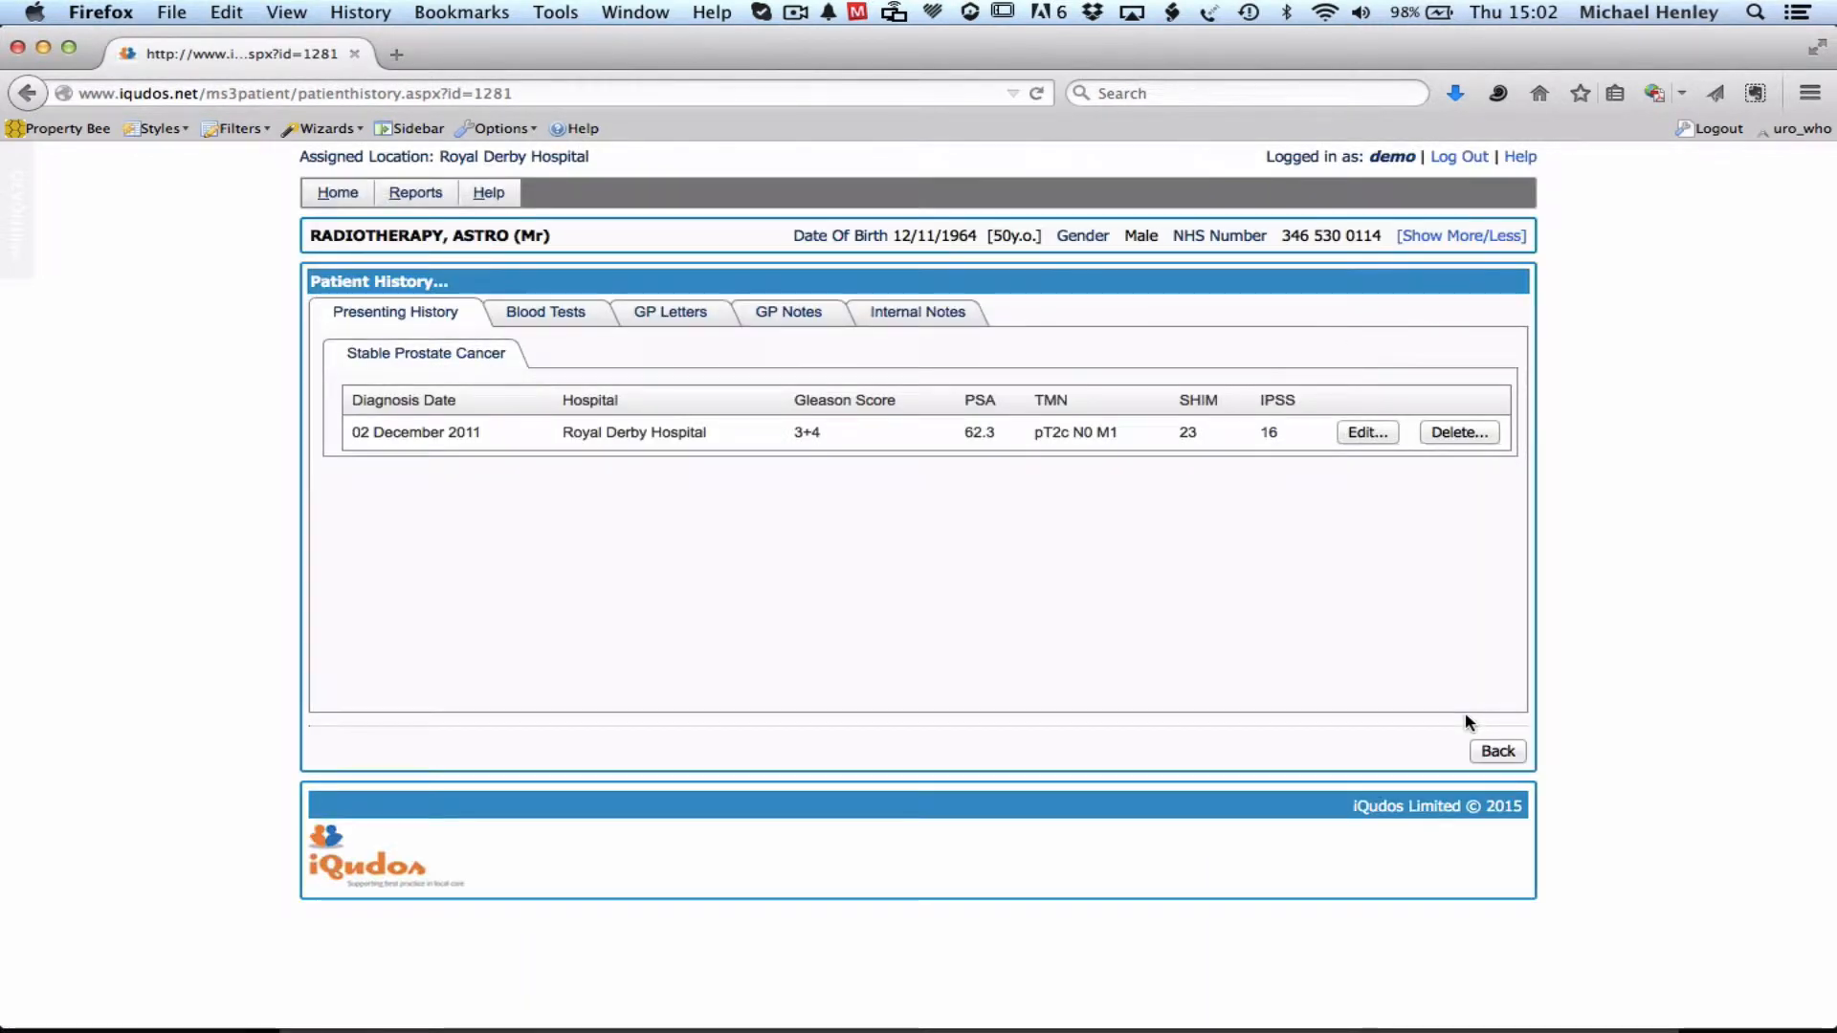
{"action": "left_click", "coordinate": [1497, 752]}
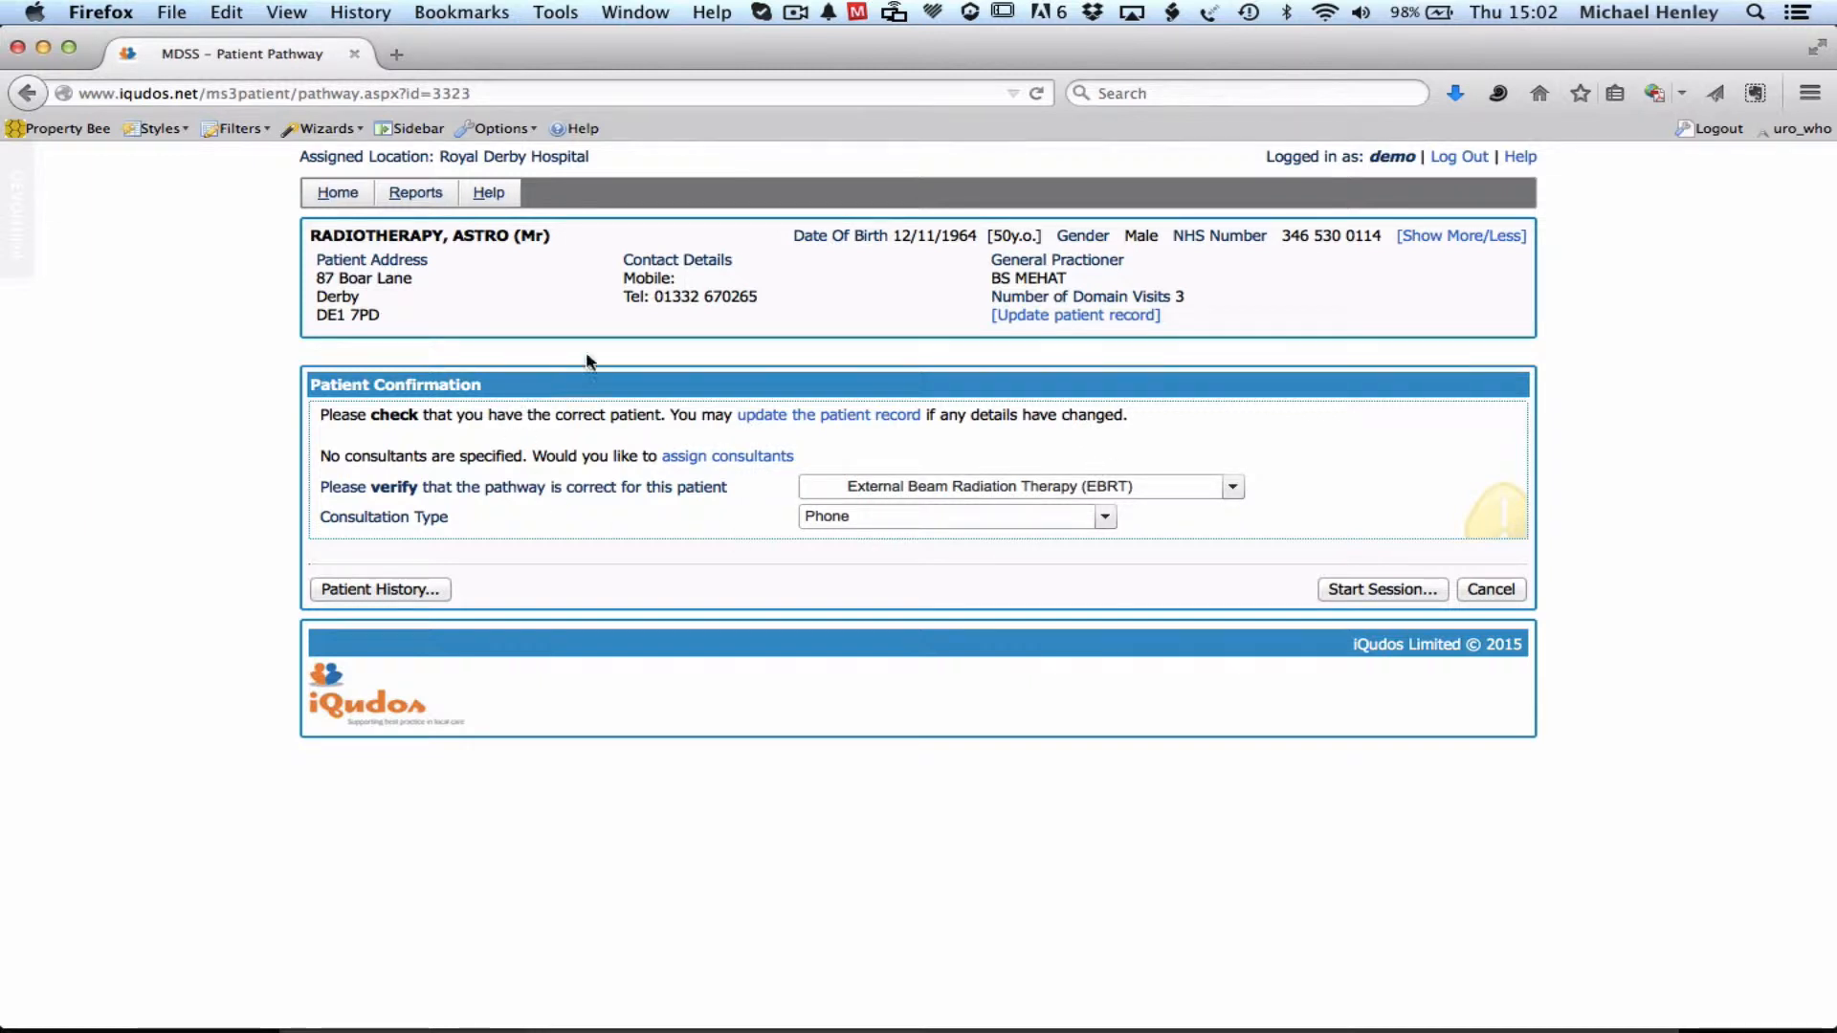
Step: Review the patient history's blood tests, GP letters, GP notes, internal notes and presenting history, then return to patient confirmation
{"action": "left_click", "coordinate": [390, 589]}
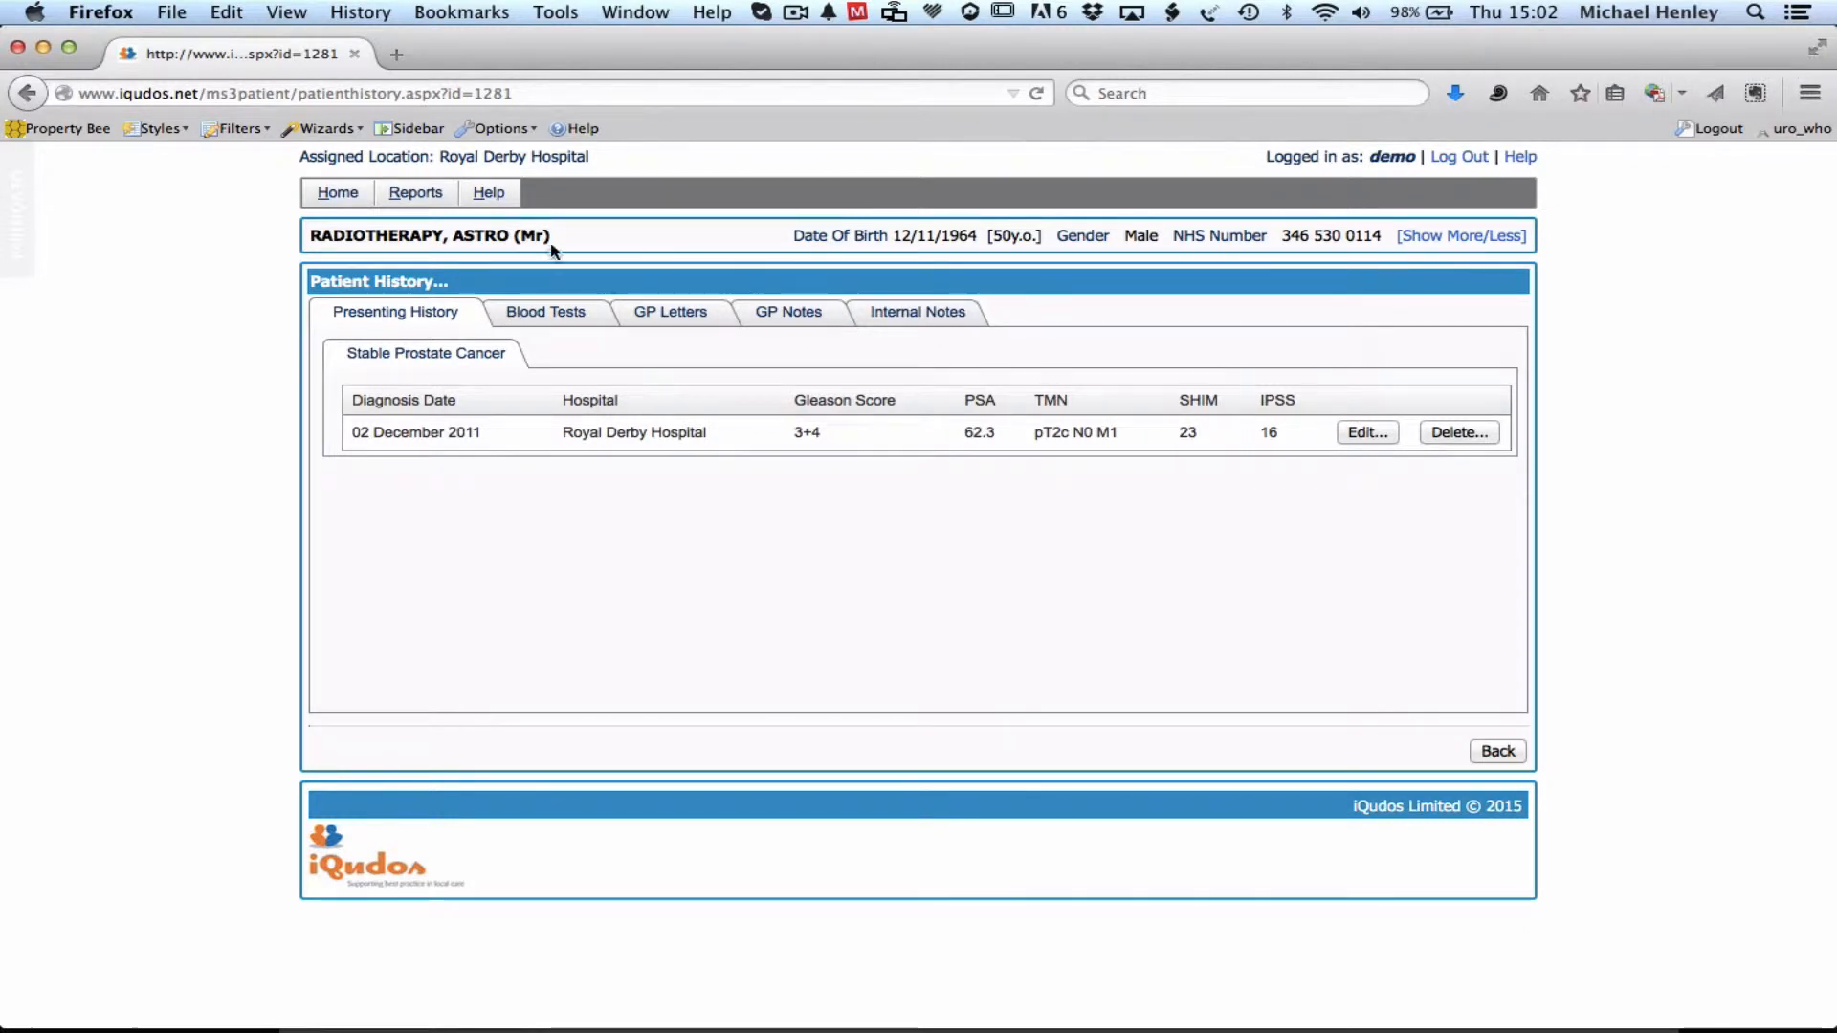
{"action": "left_click", "coordinate": [544, 319]}
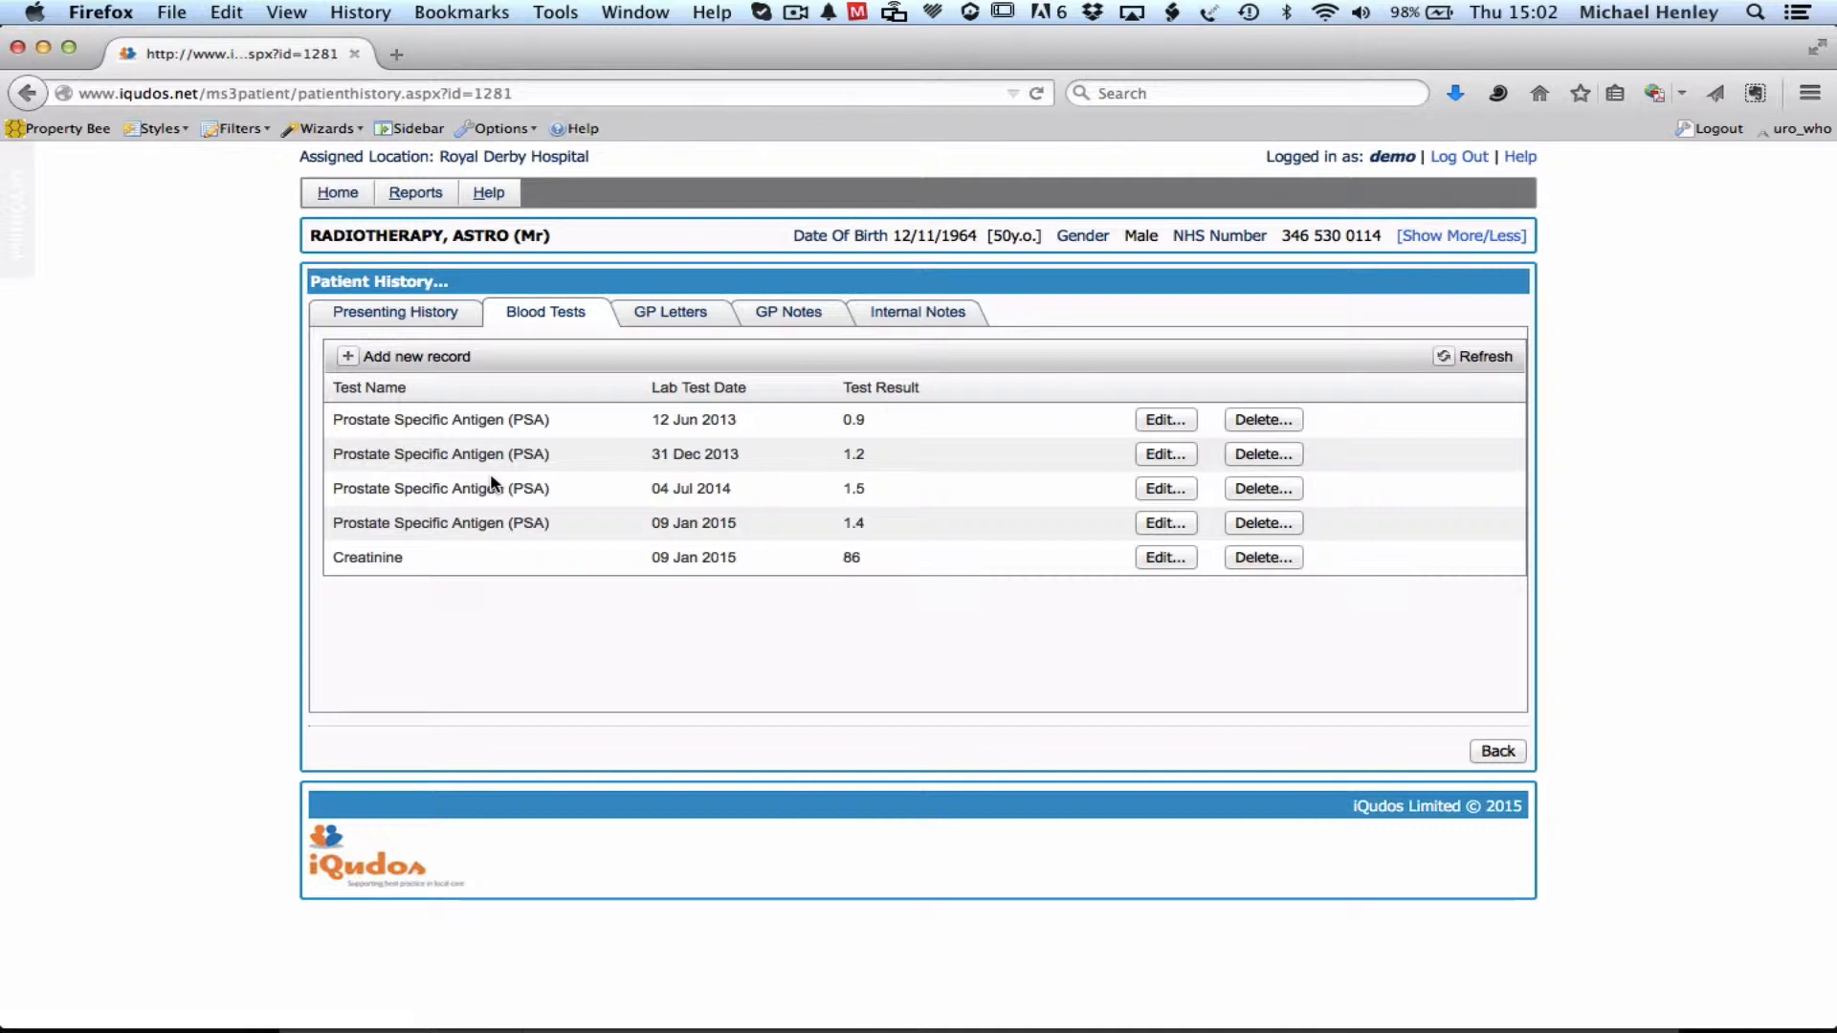
{"action": "left_click", "coordinate": [670, 318]}
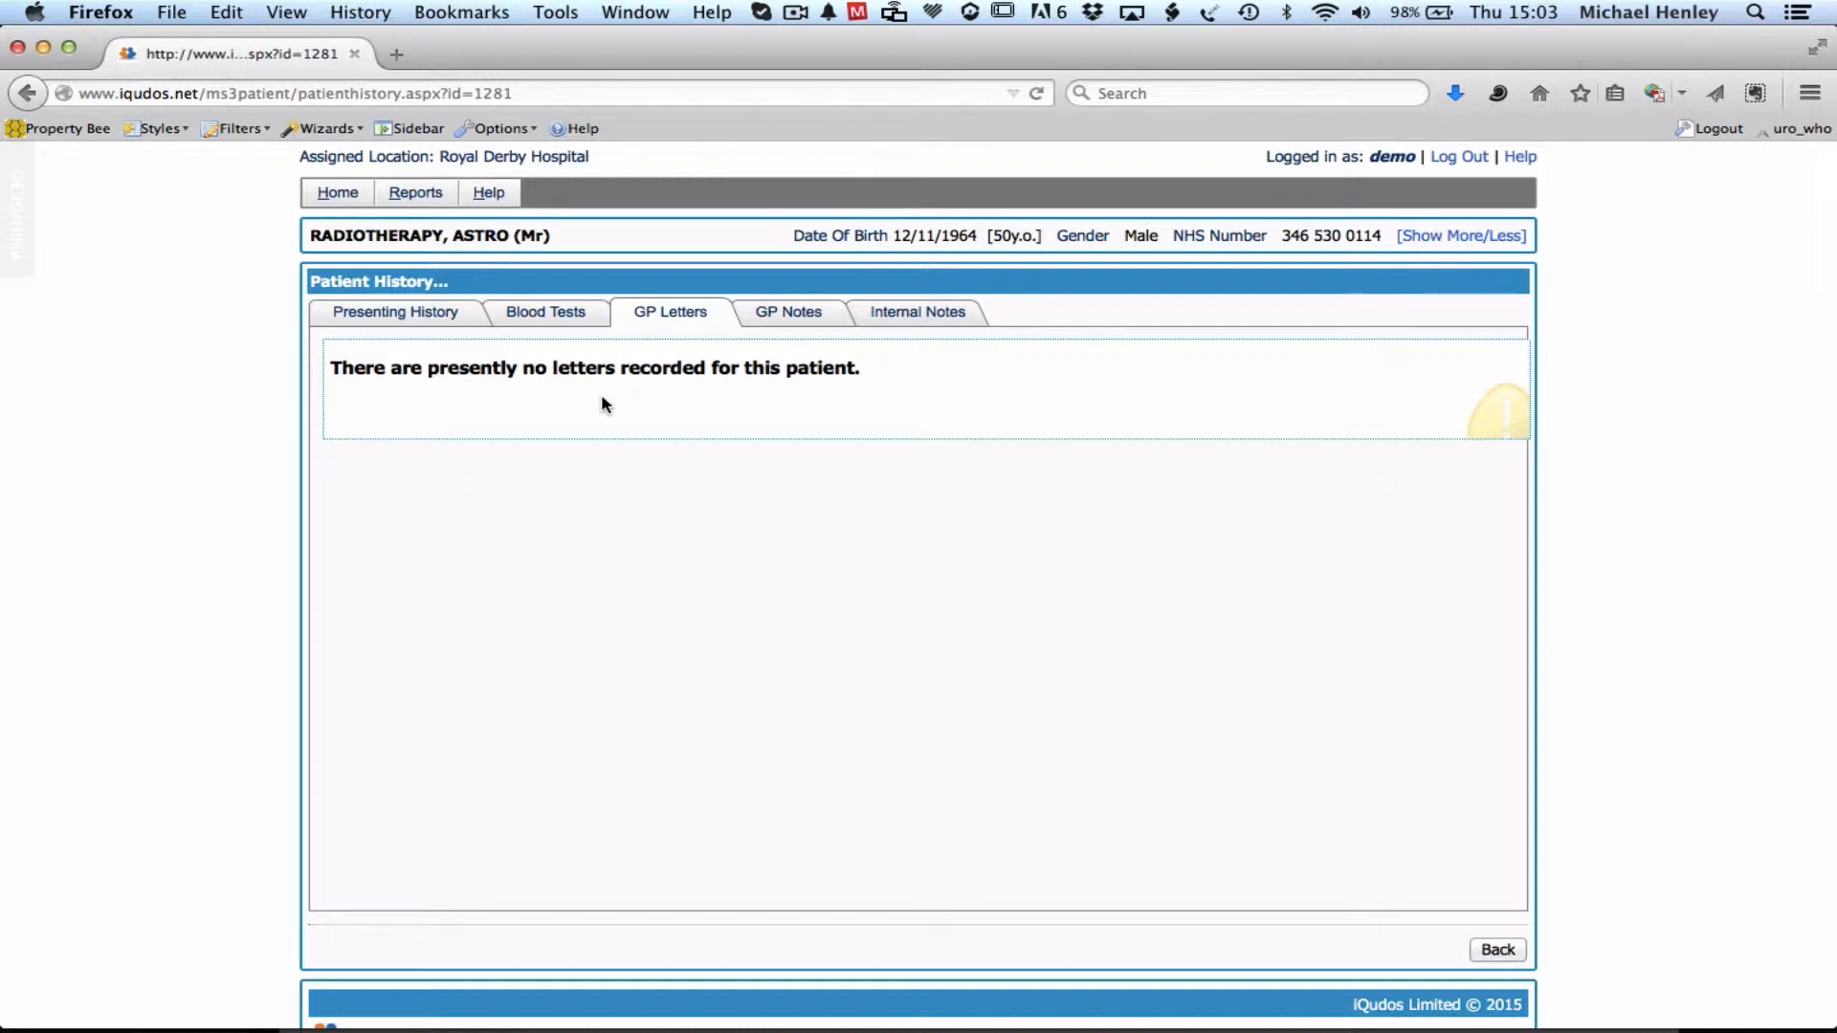
{"action": "left_click", "coordinate": [781, 322]}
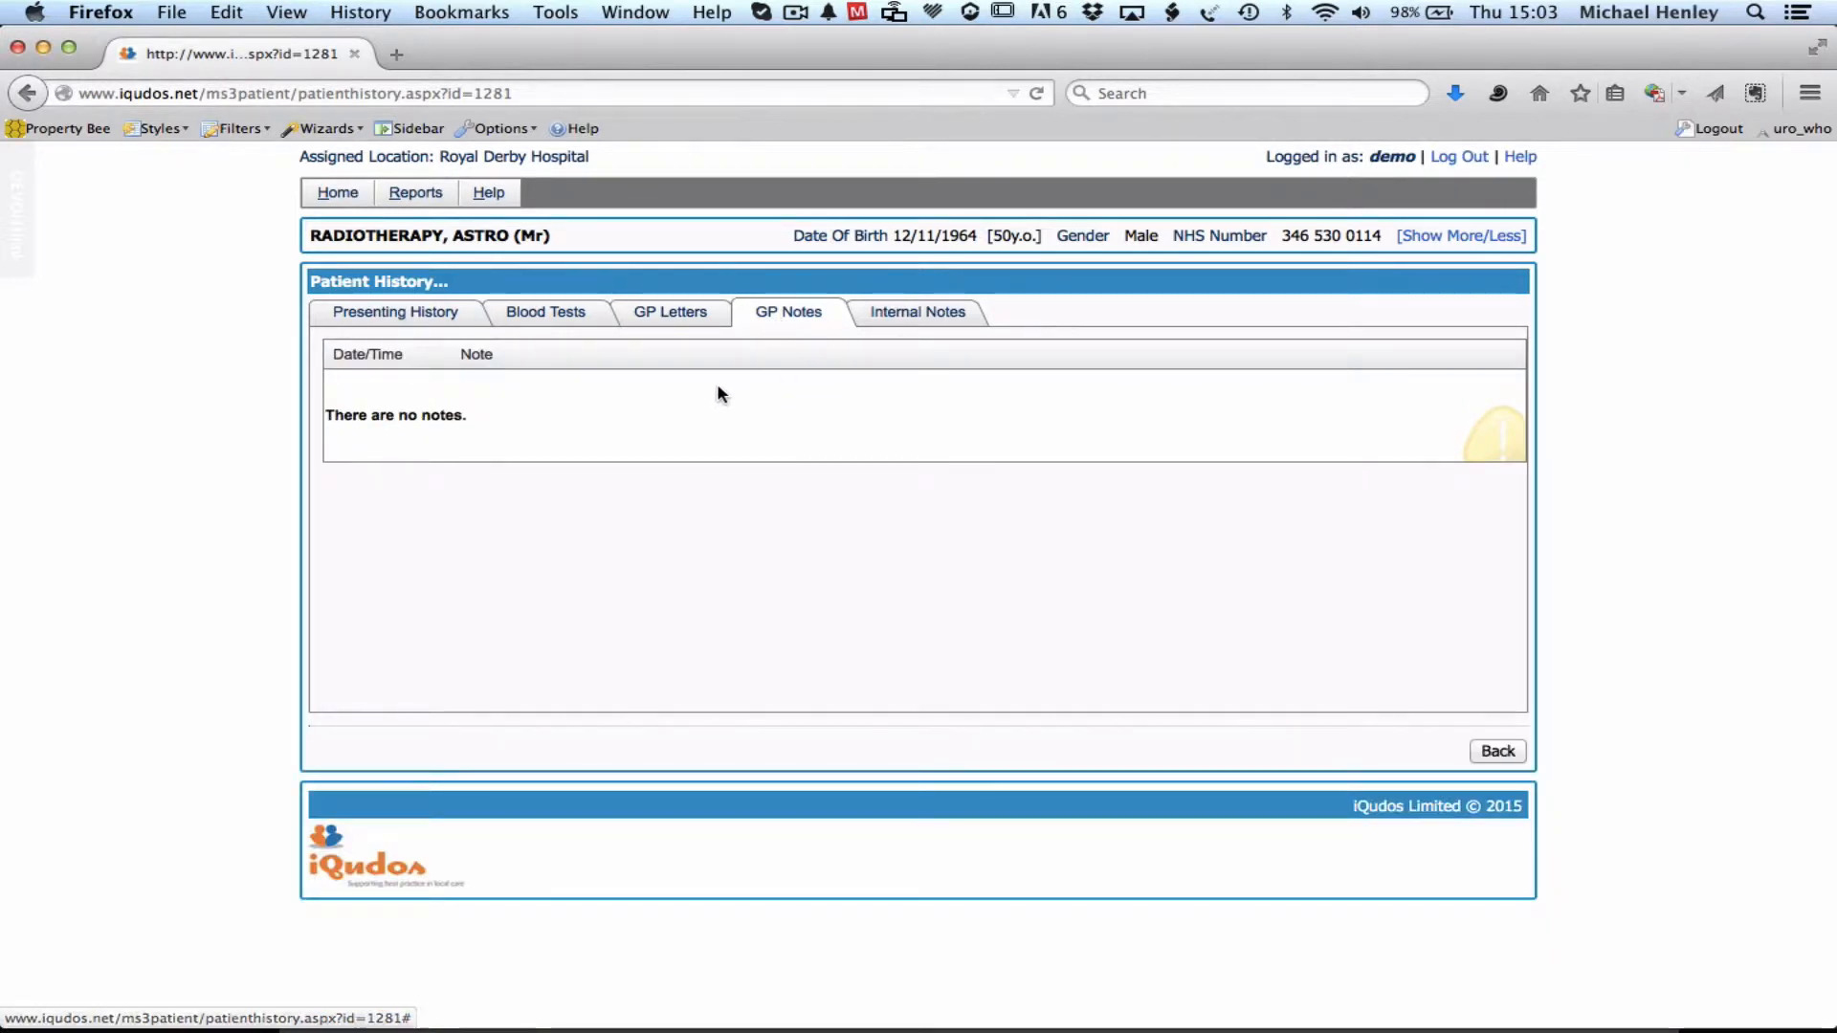
{"action": "left_click", "coordinate": [916, 321]}
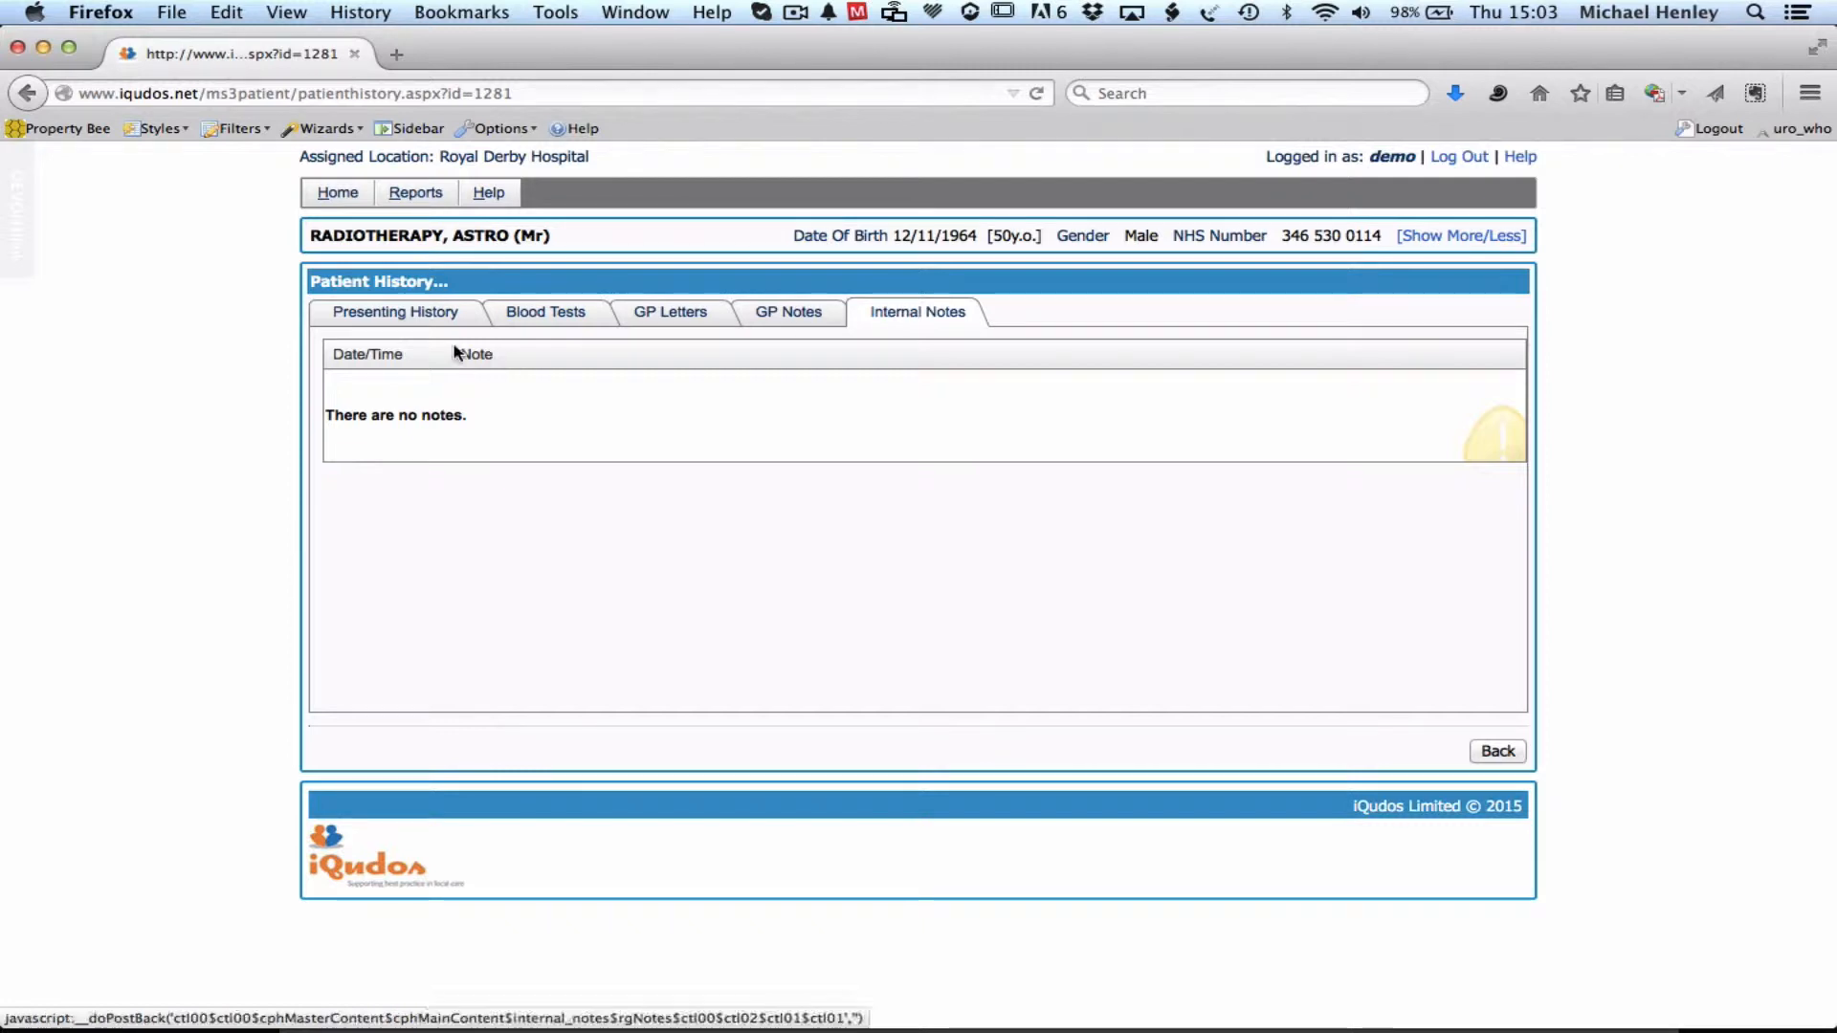
{"action": "left_click", "coordinate": [435, 324]}
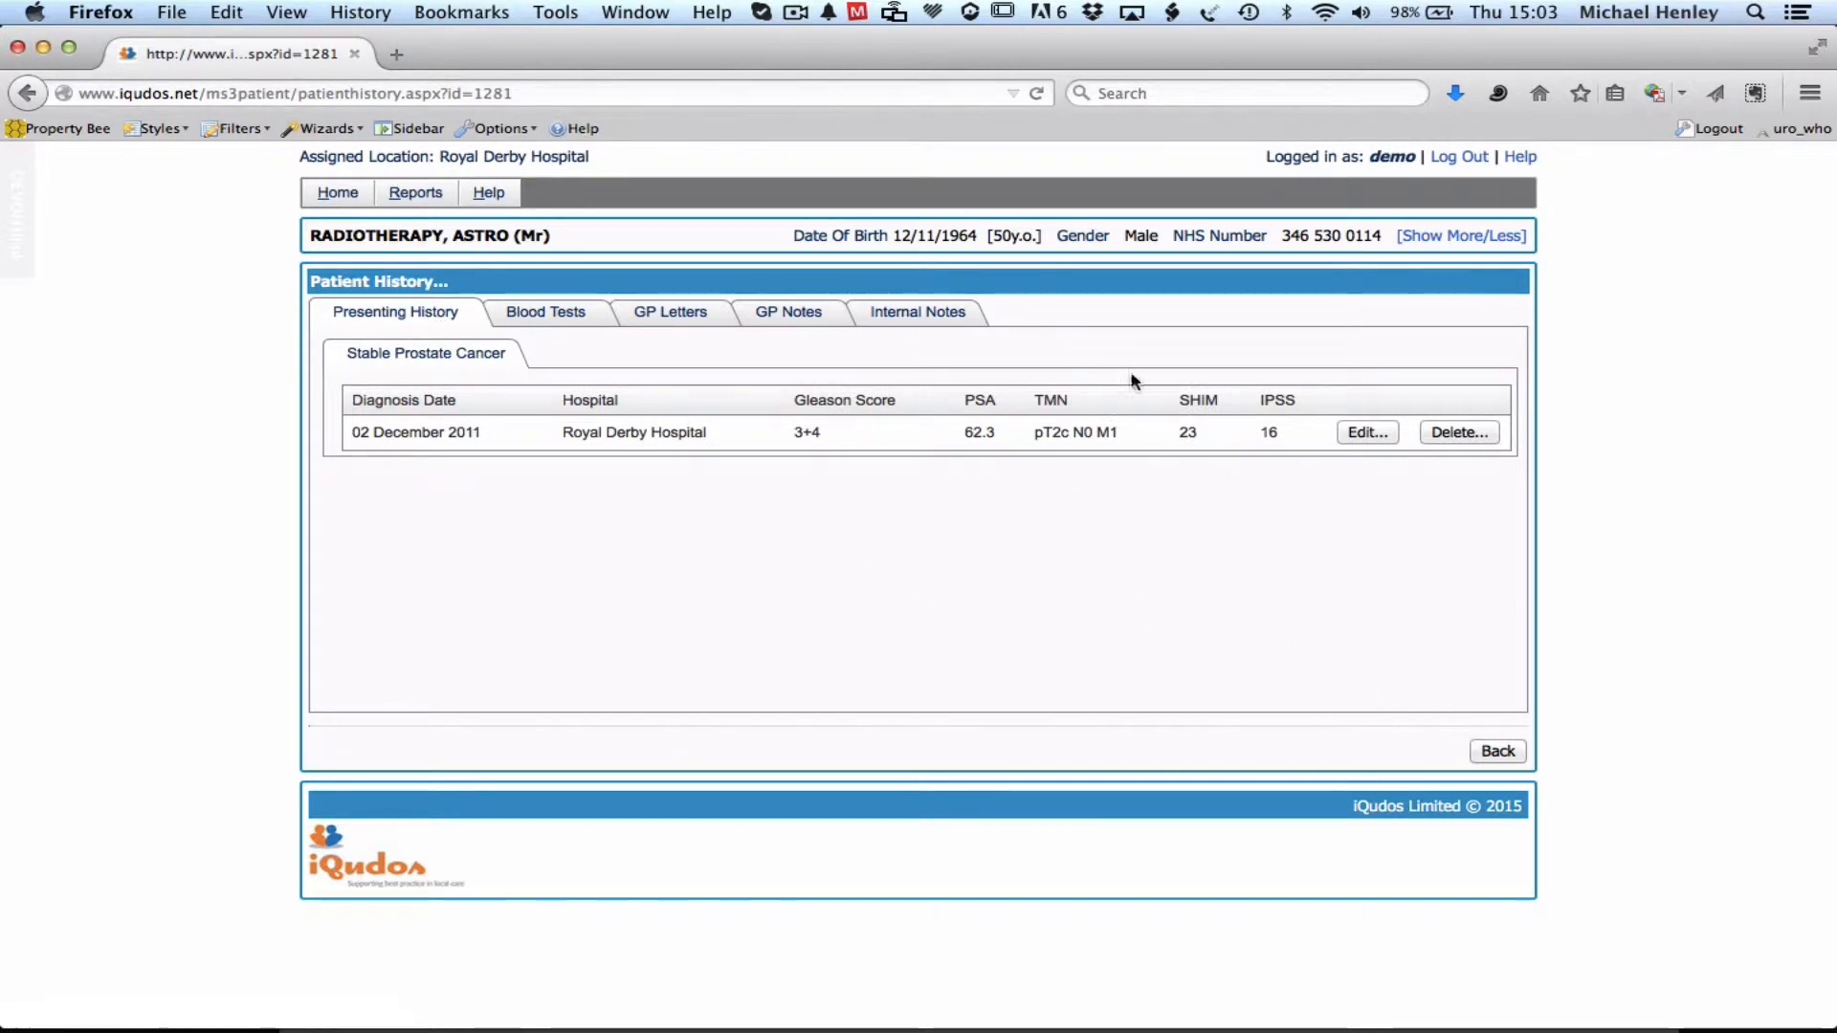
{"action": "left_click", "coordinate": [1504, 753]}
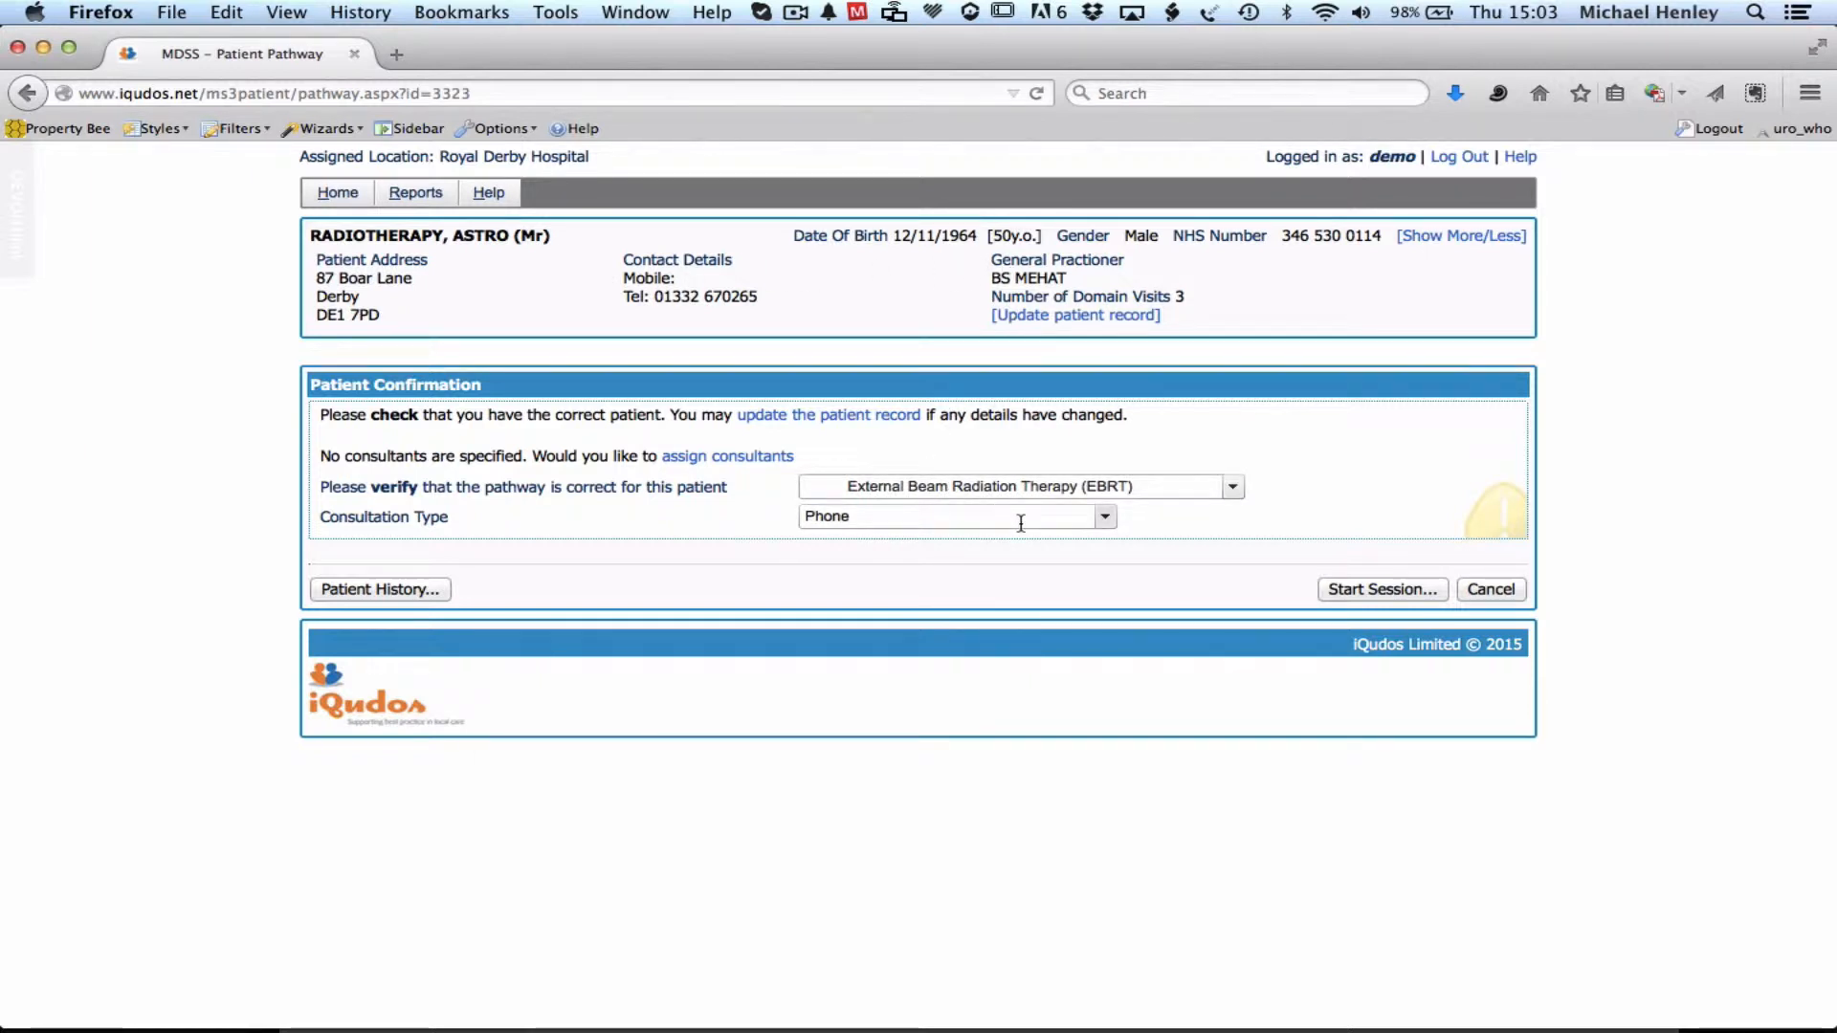
Step: Check the consultation types, keep Phone, and start the patient's session to view the current pathology form
{"action": "left_click", "coordinate": [1108, 518]}
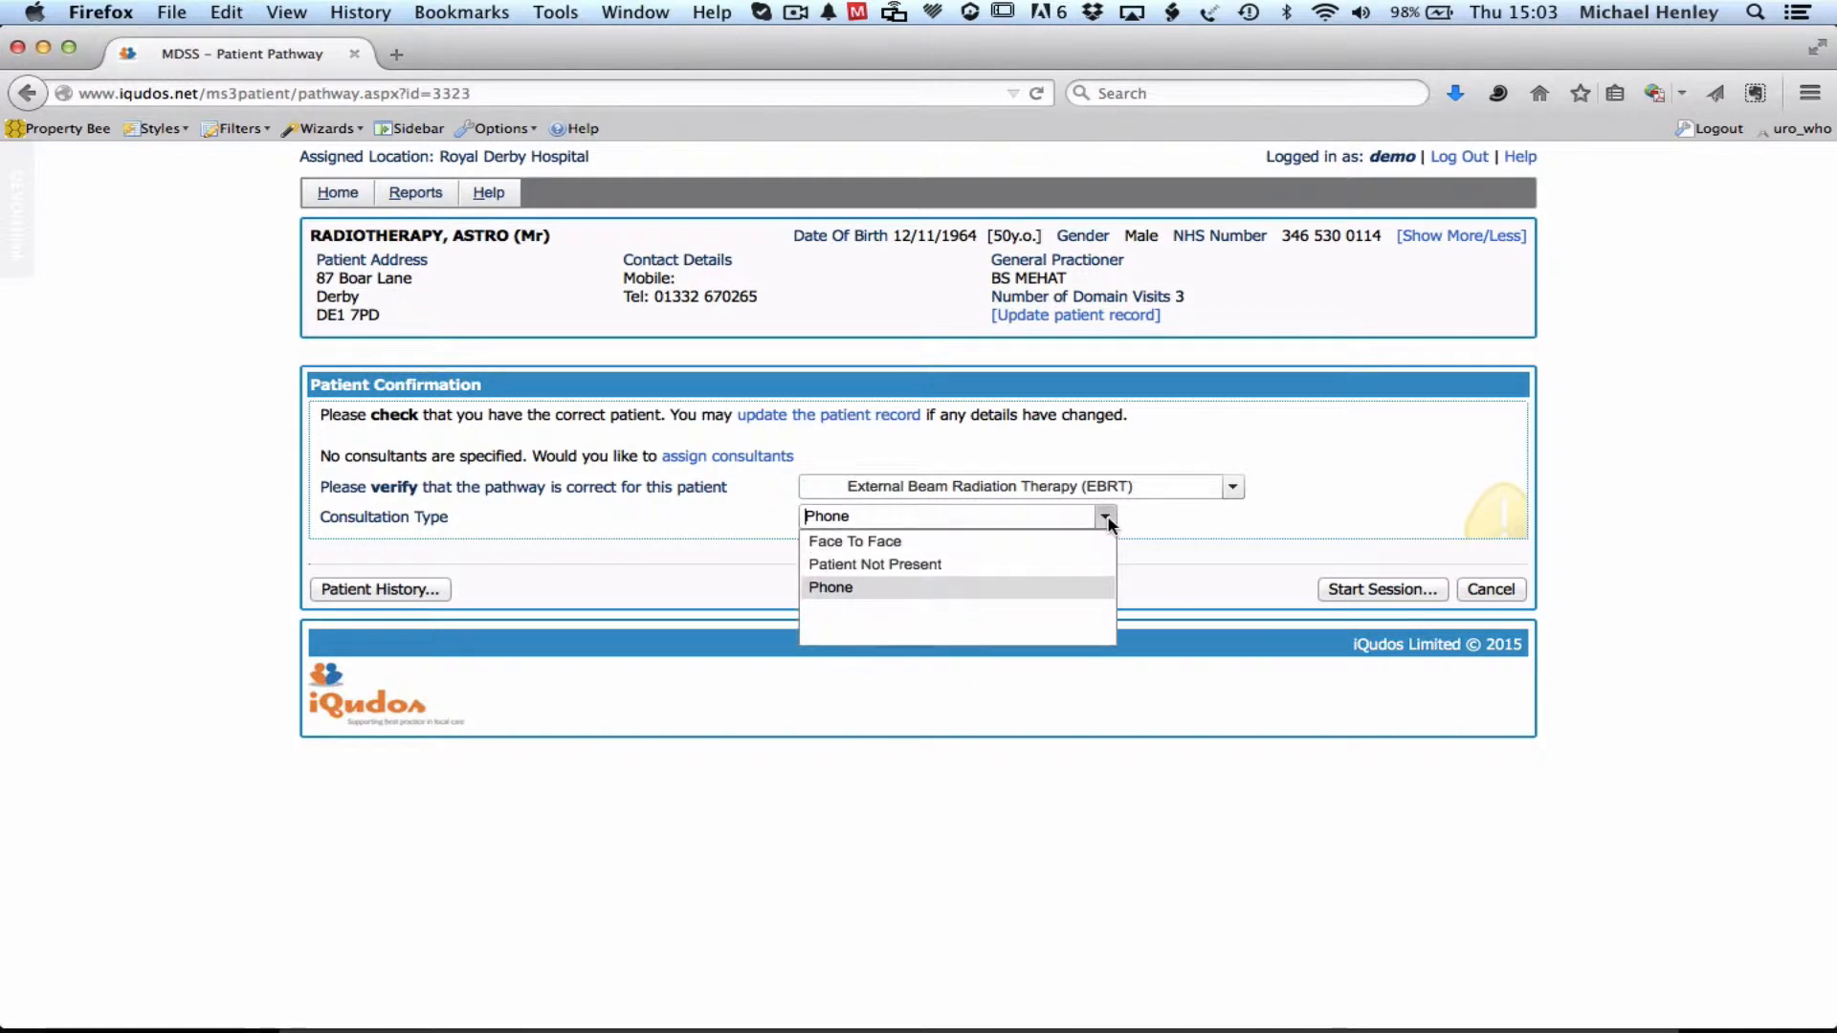
{"action": "left_click", "coordinate": [1108, 520]}
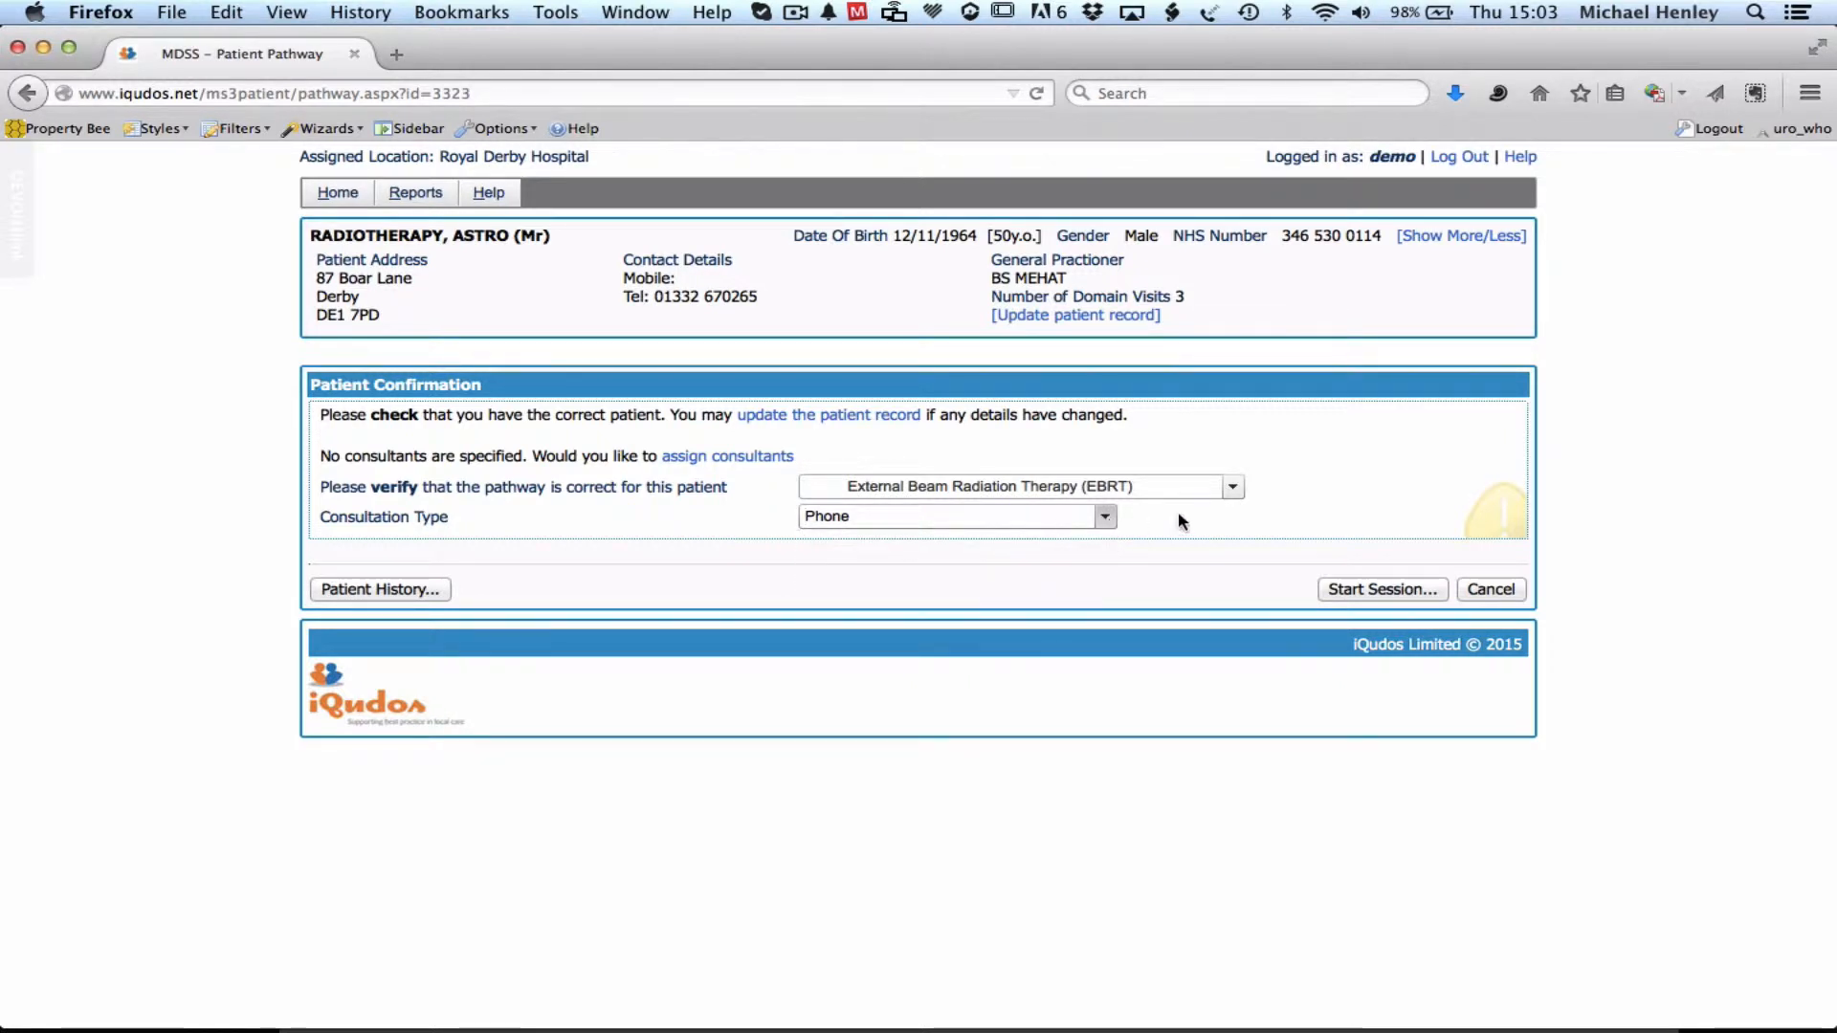
{"action": "left_click", "coordinate": [1349, 590]}
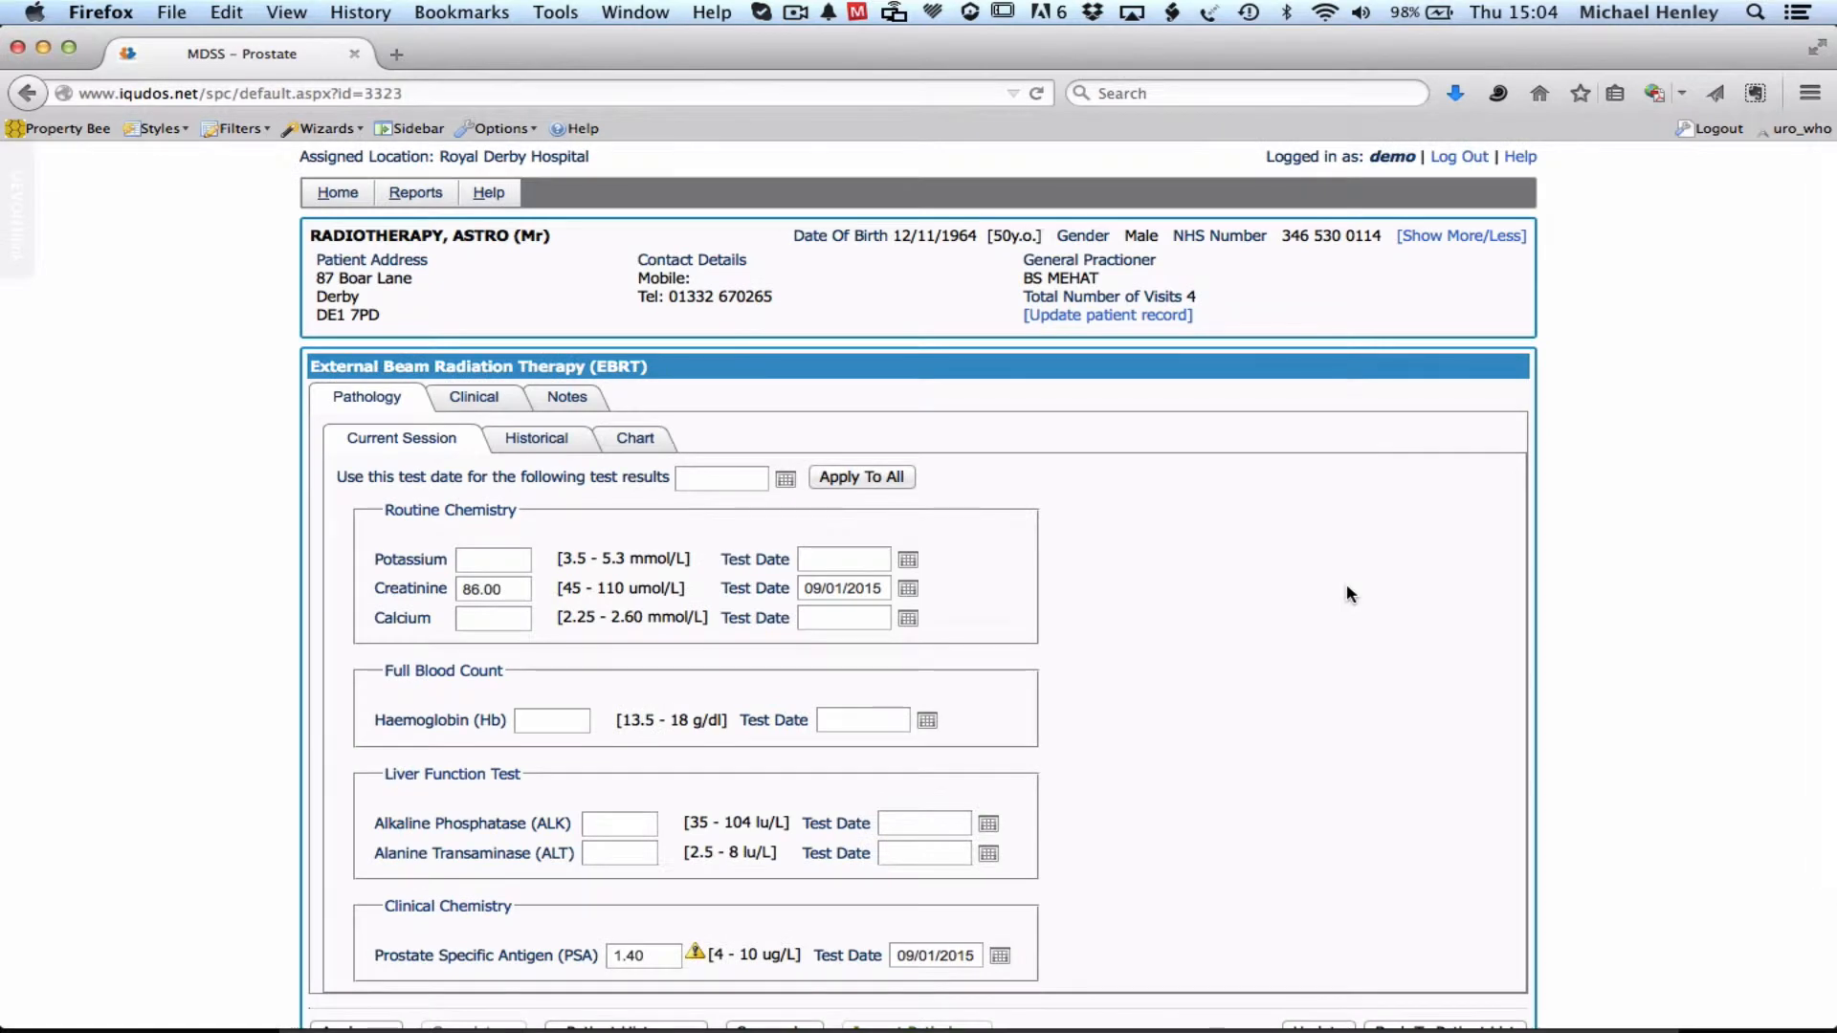
{"action": "scroll", "coordinate": [1205, 525], "scroll_direction": "down", "scroll_amount": 3}
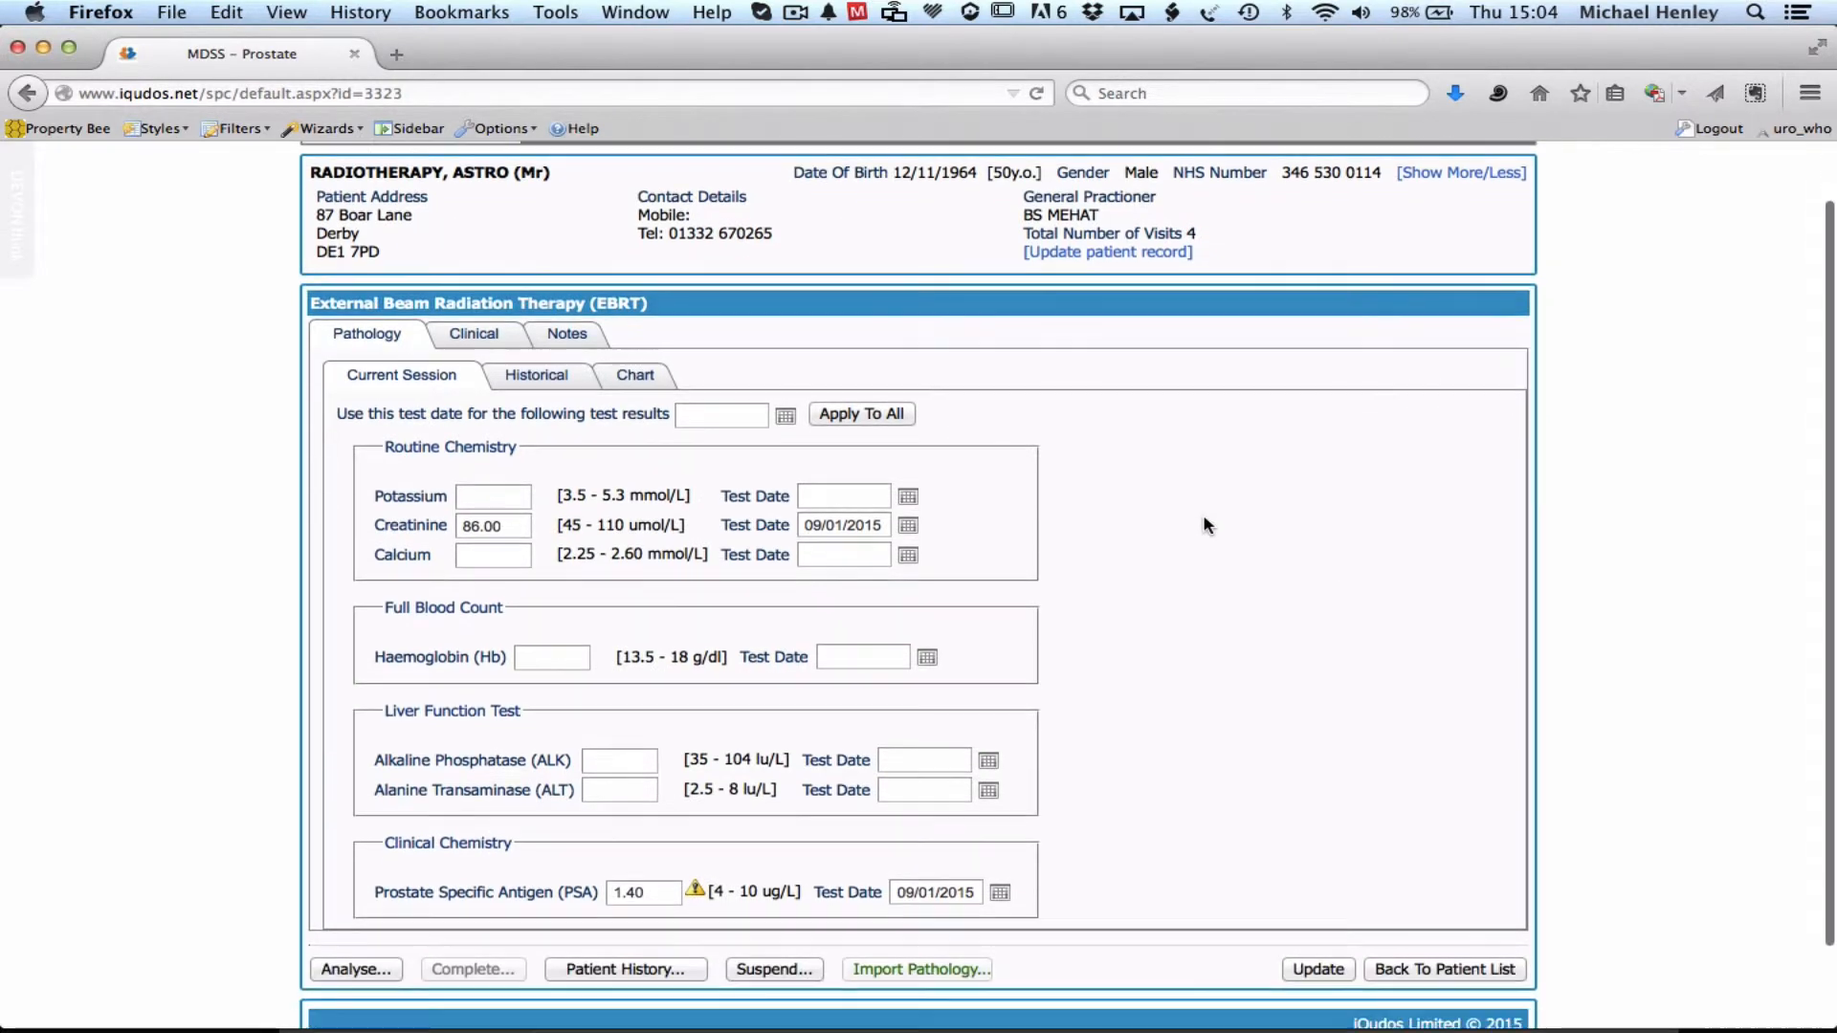
Step: Look through the session's clinical form and GP notes, then return to the current pathology results
{"action": "scroll", "coordinate": [1205, 523], "scroll_direction": "up", "scroll_amount": 3}
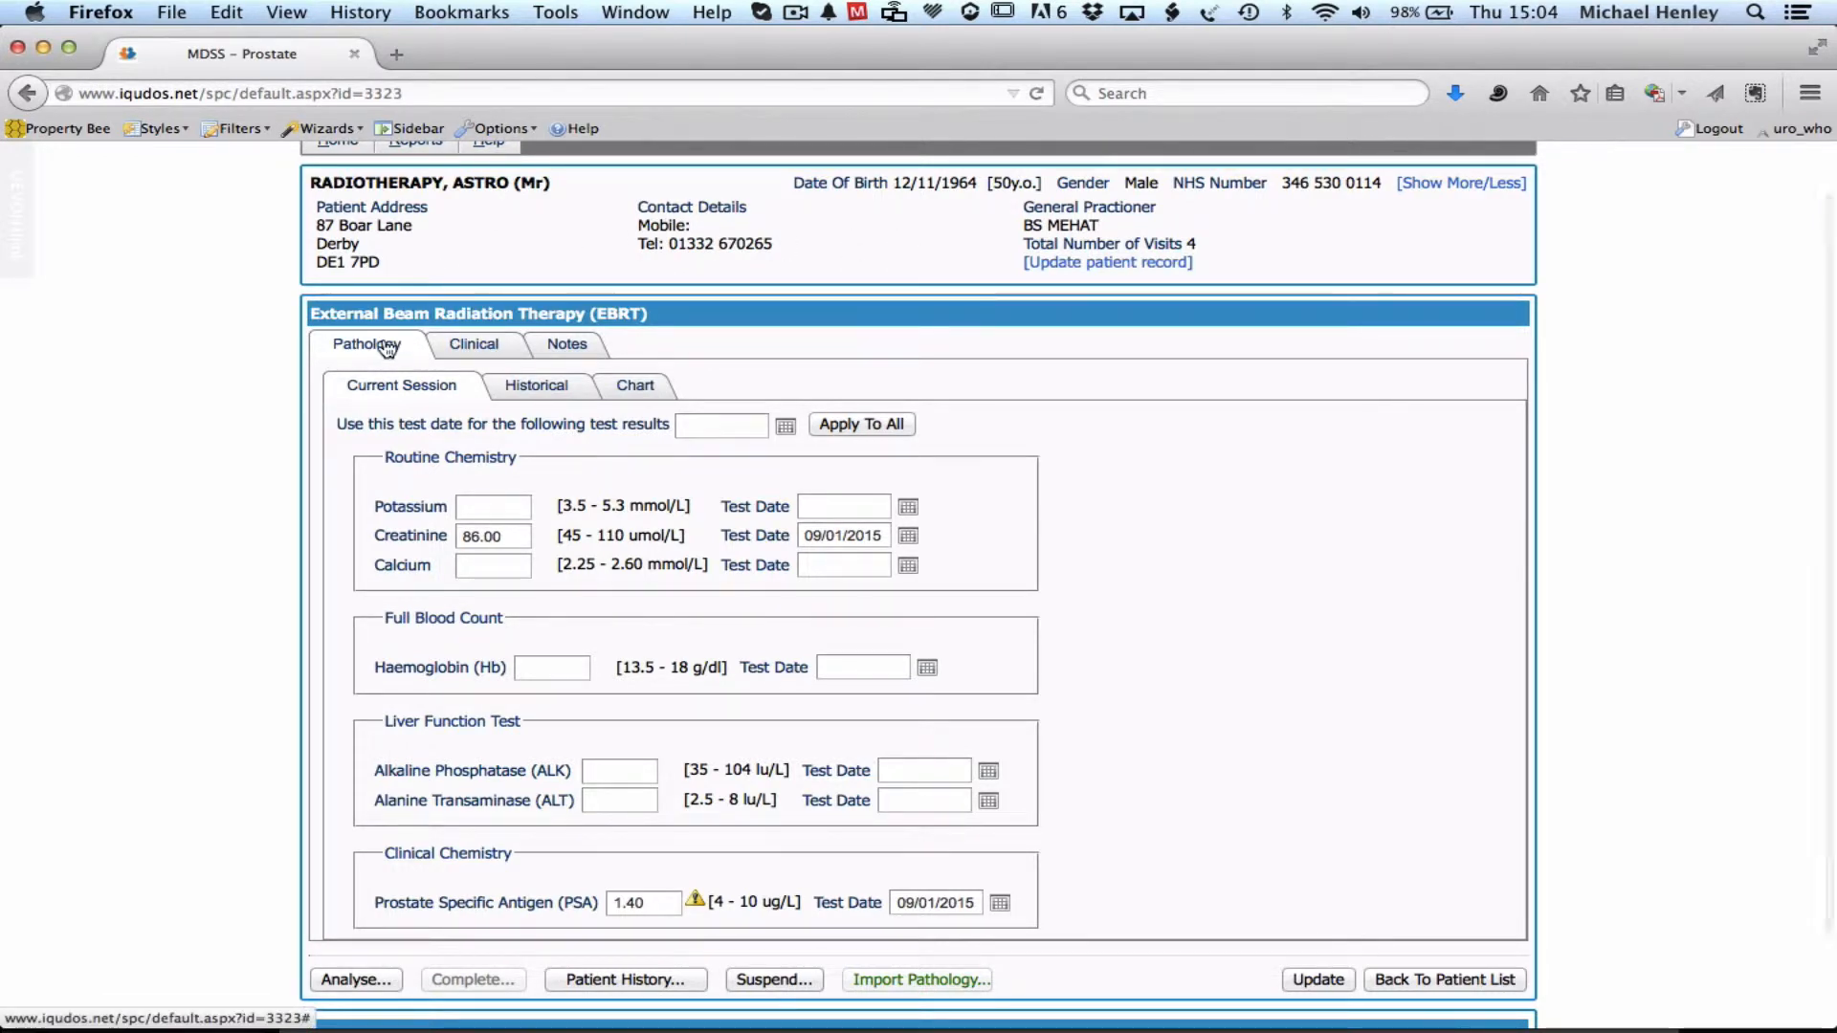
{"action": "left_click", "coordinate": [472, 347]}
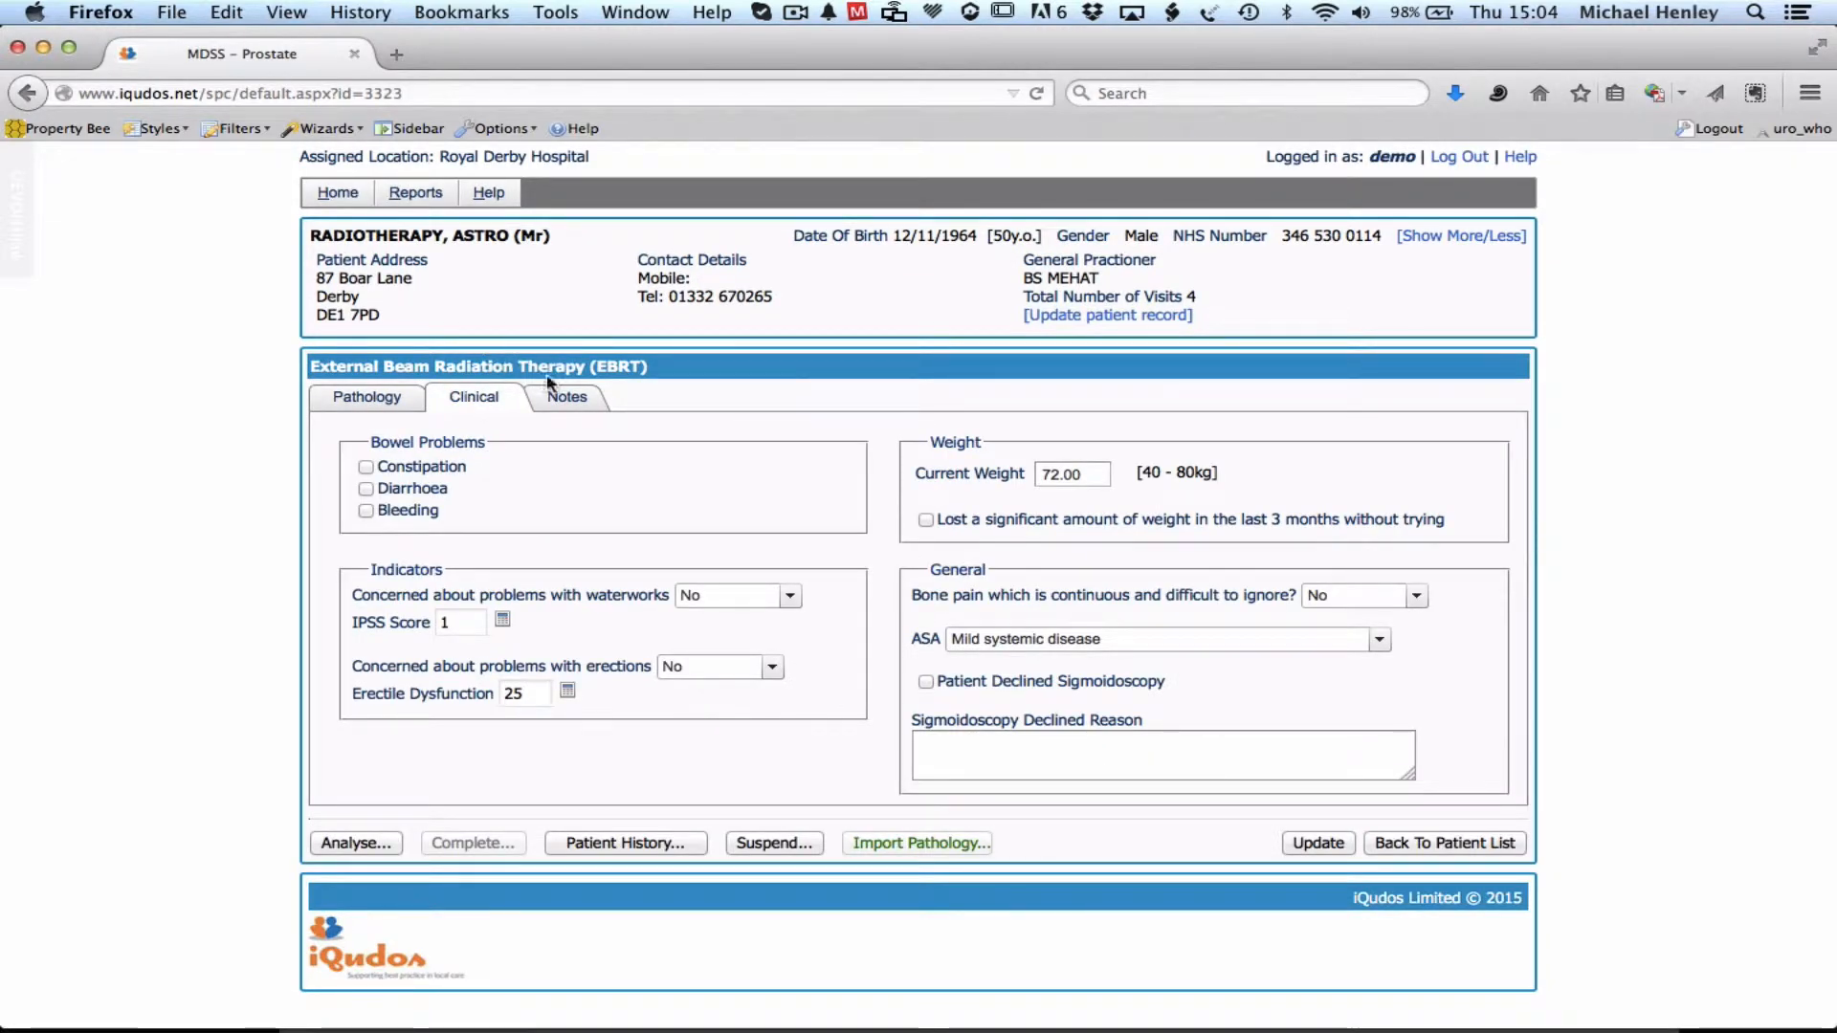
{"action": "left_click", "coordinate": [566, 398]}
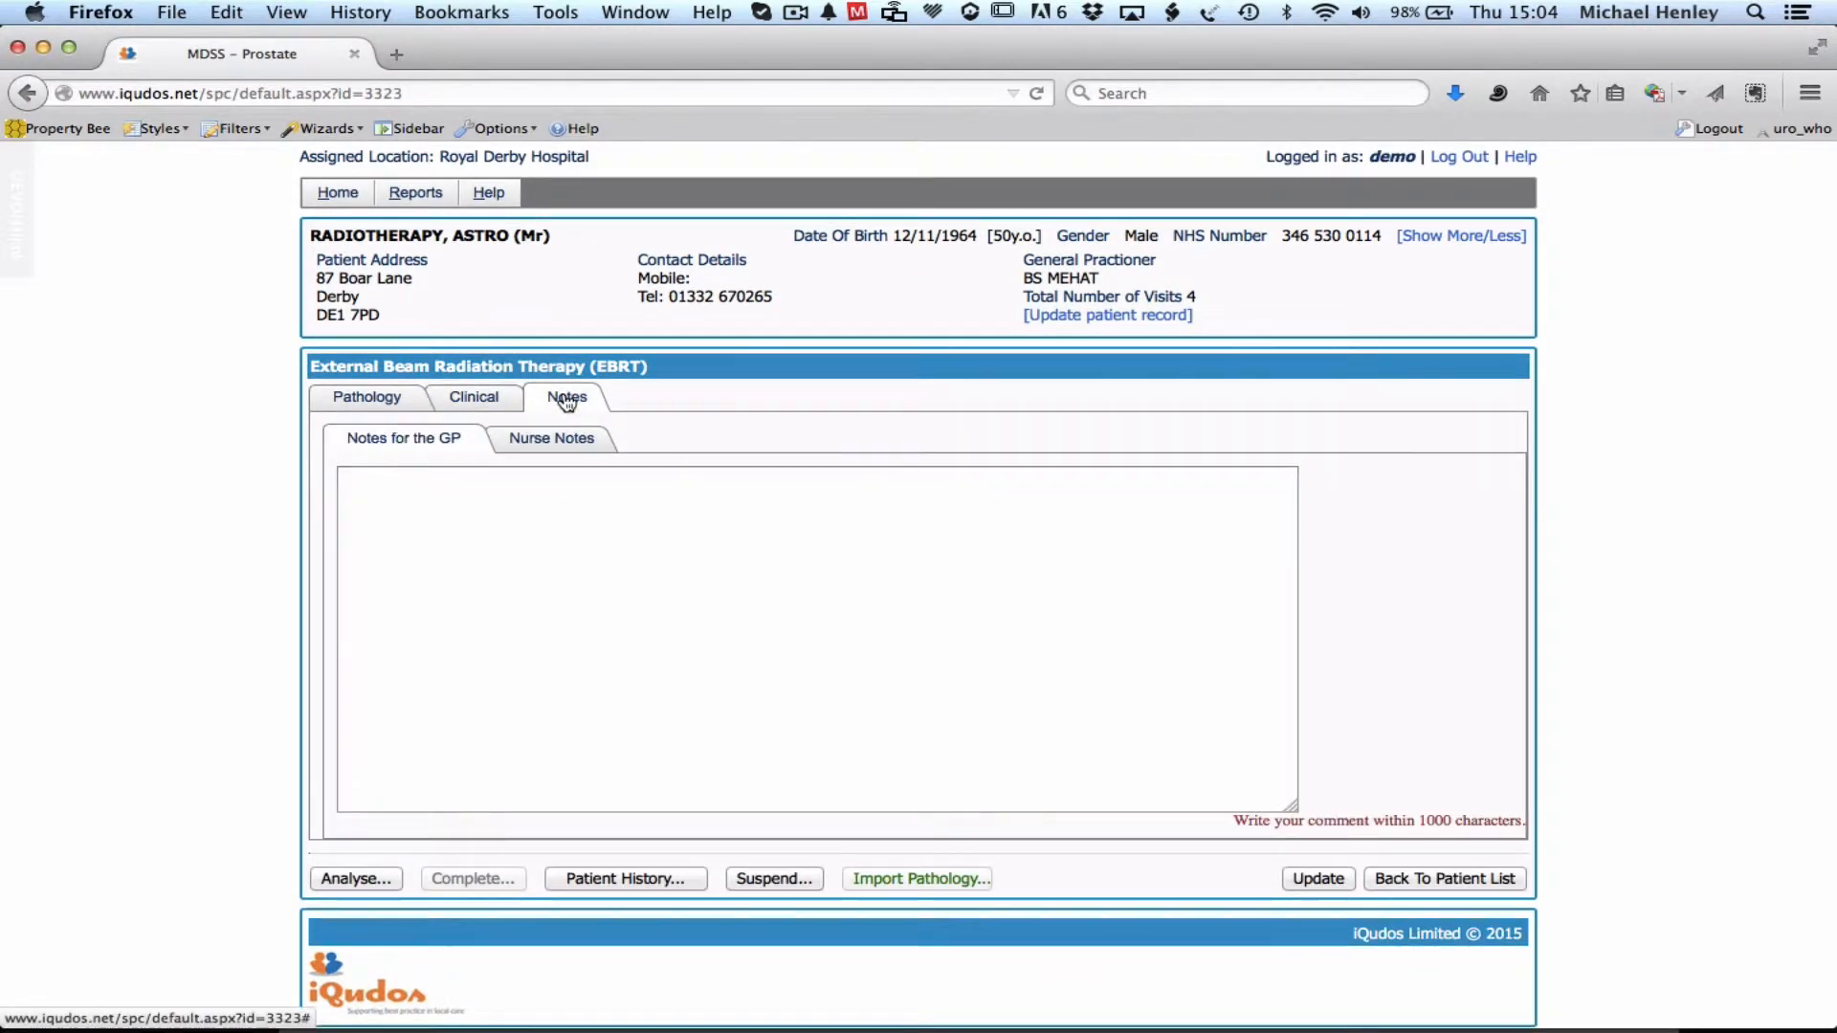
{"action": "left_click", "coordinate": [385, 408]}
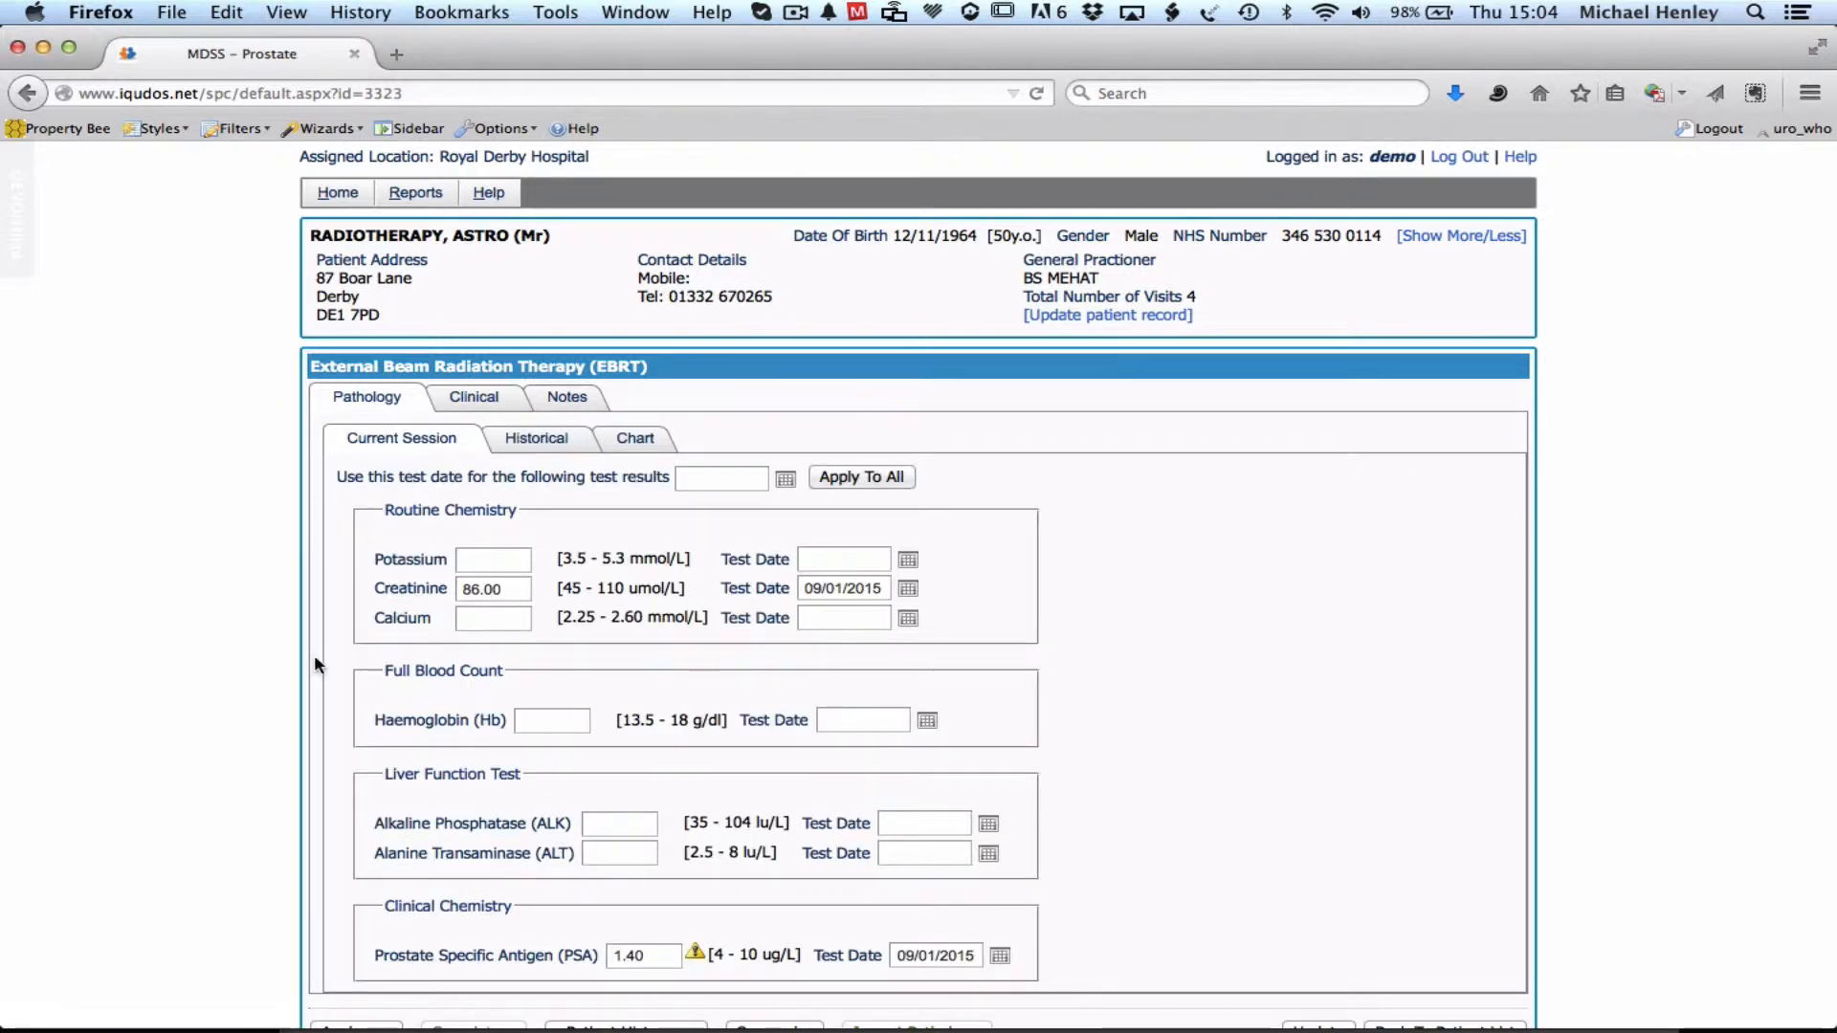
Step: Examine the current pathology fields and the potassium test date calendar without entering a result or date
{"action": "scroll", "coordinate": [314, 655], "scroll_direction": "down", "scroll_amount": 2}
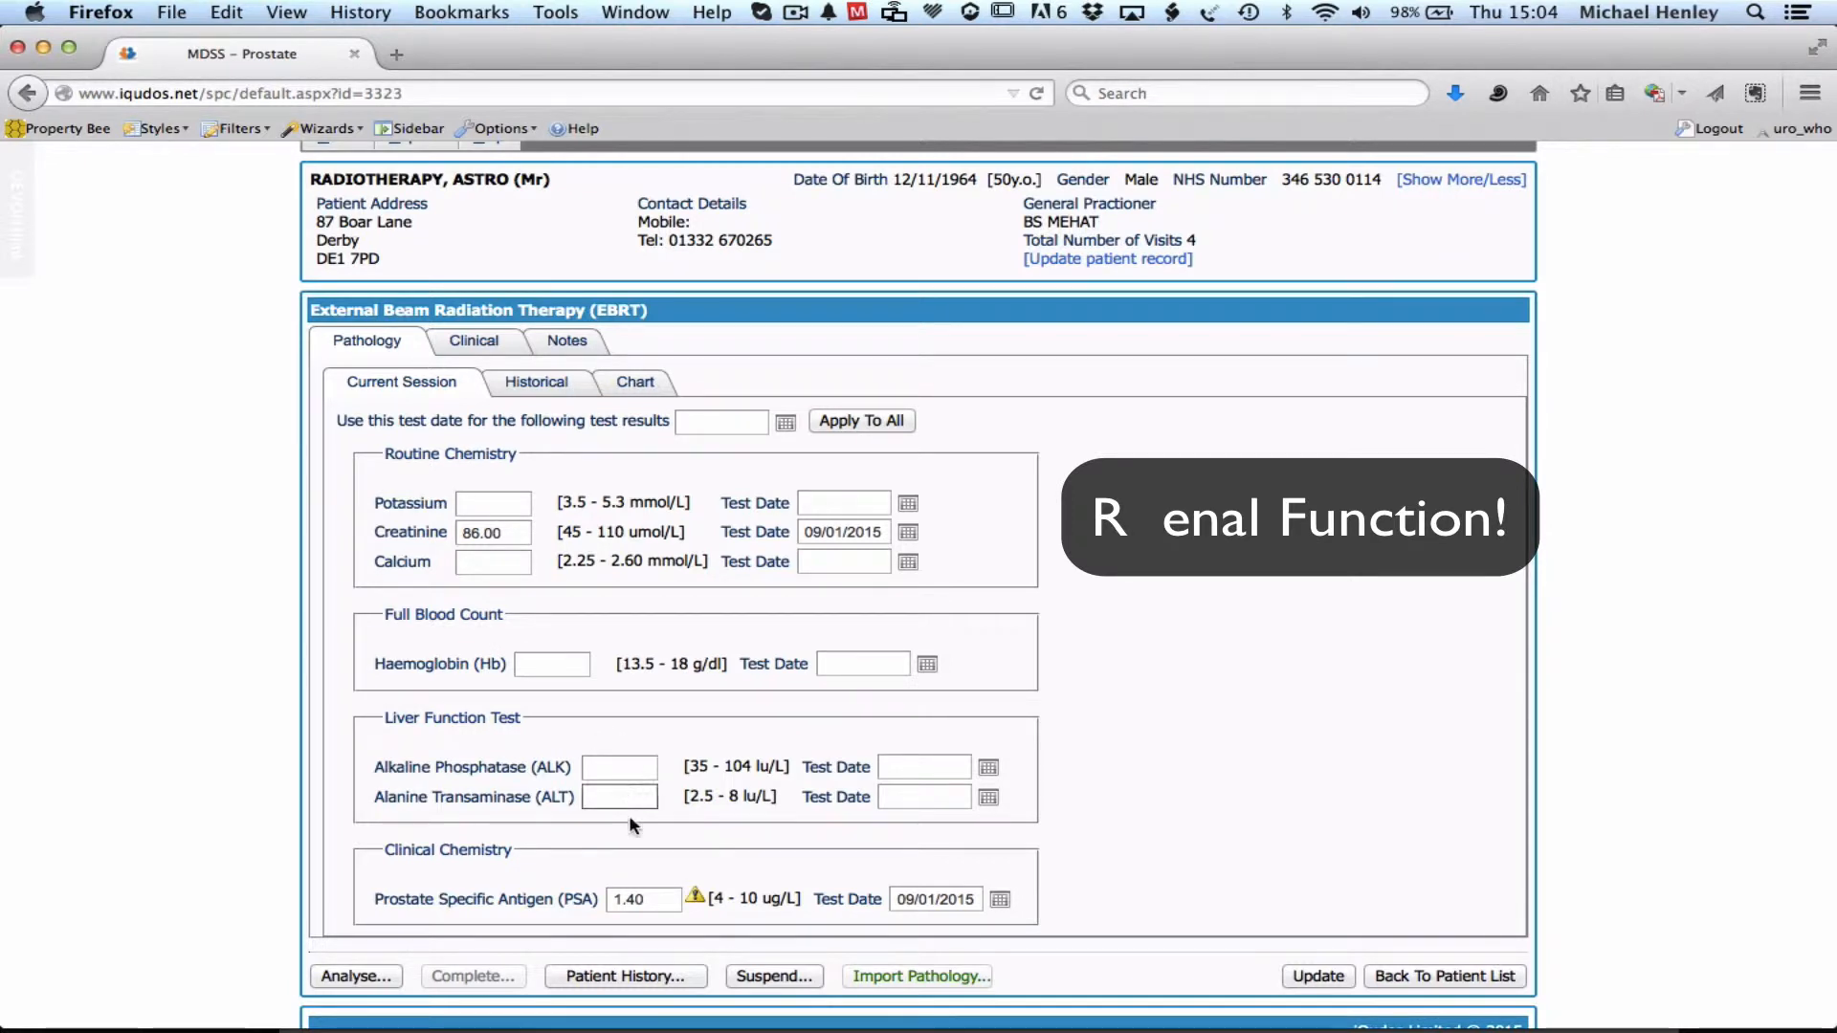
{"action": "left_click", "coordinate": [645, 902]}
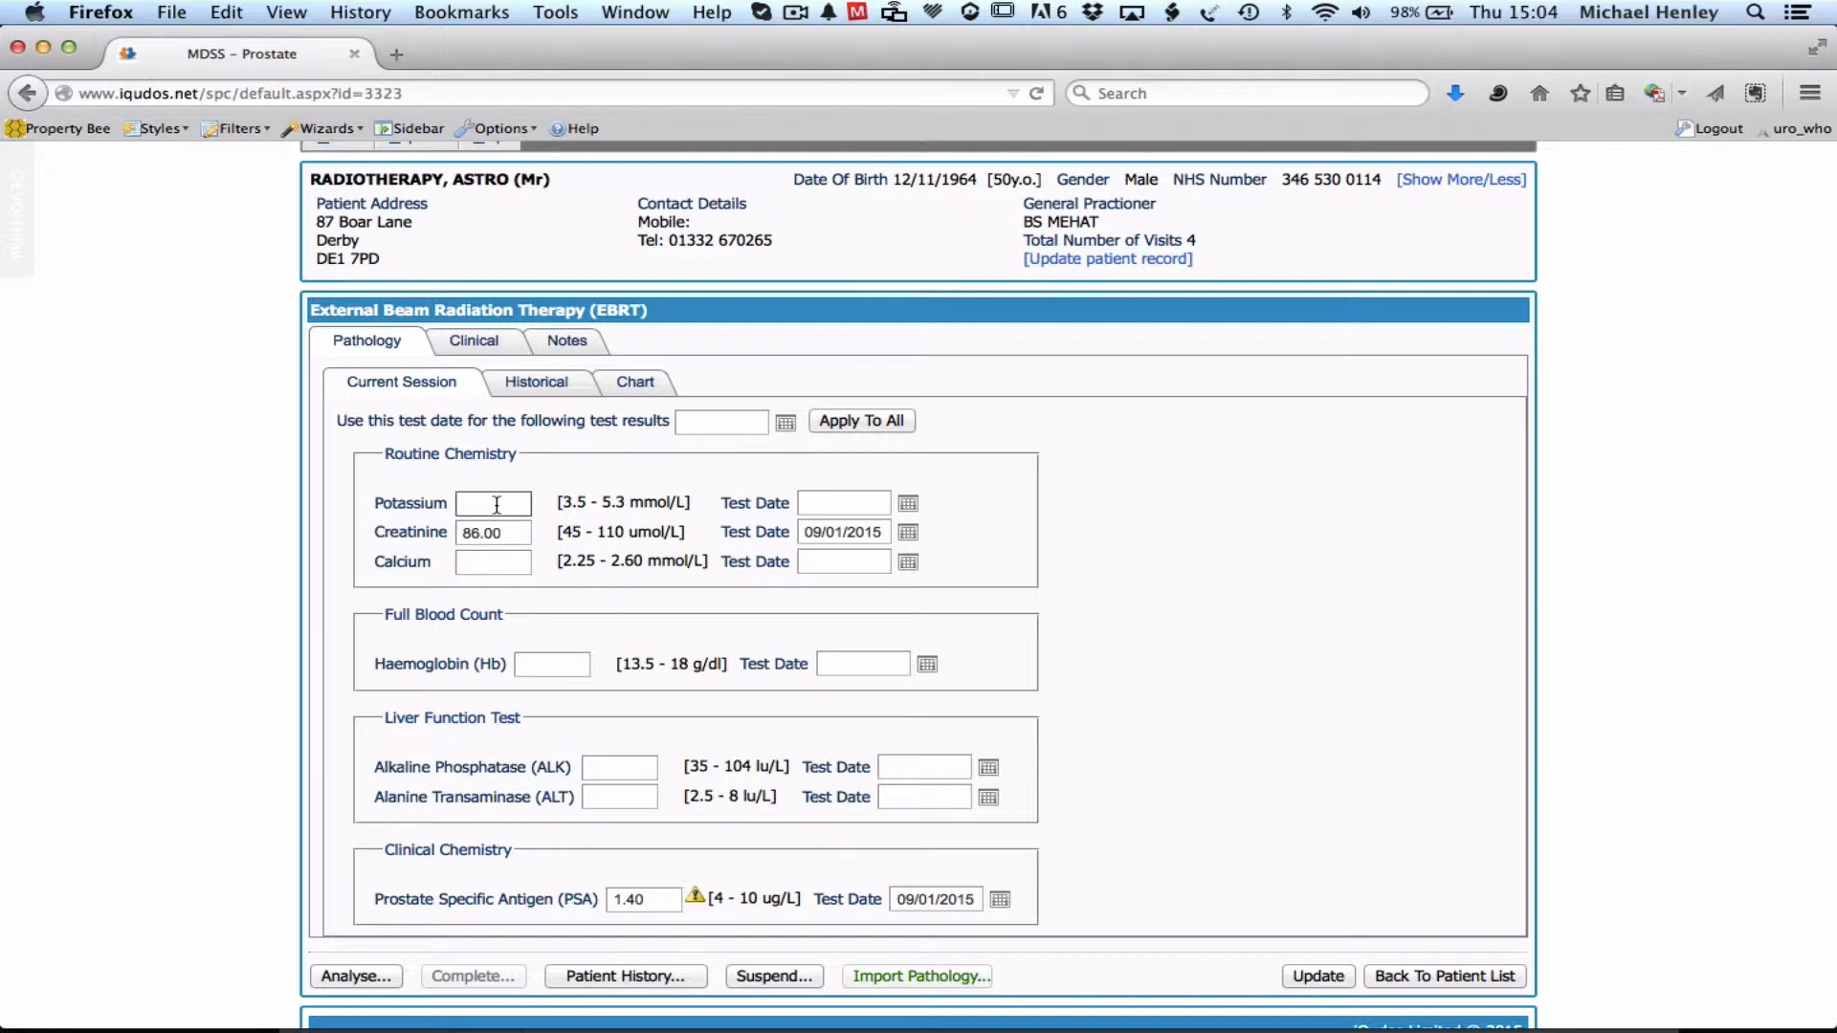
{"action": "left_click", "coordinate": [909, 505]}
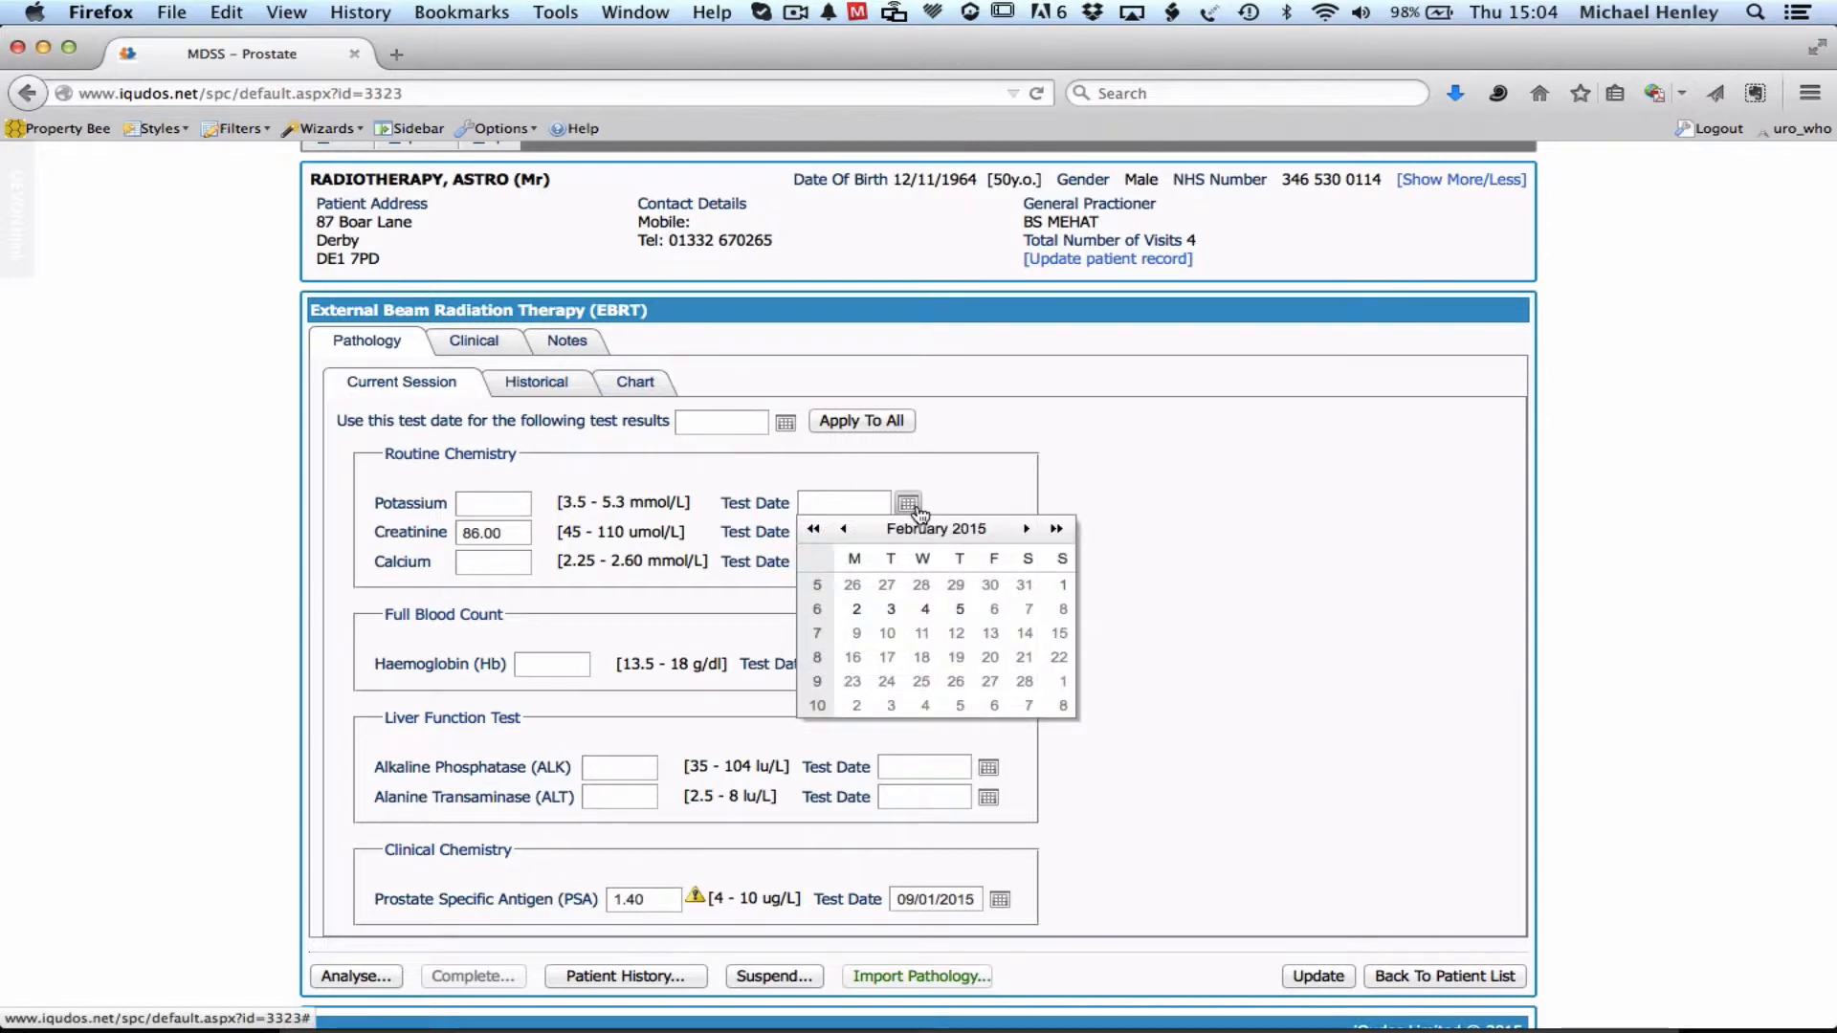
{"action": "left_click", "coordinate": [917, 510]}
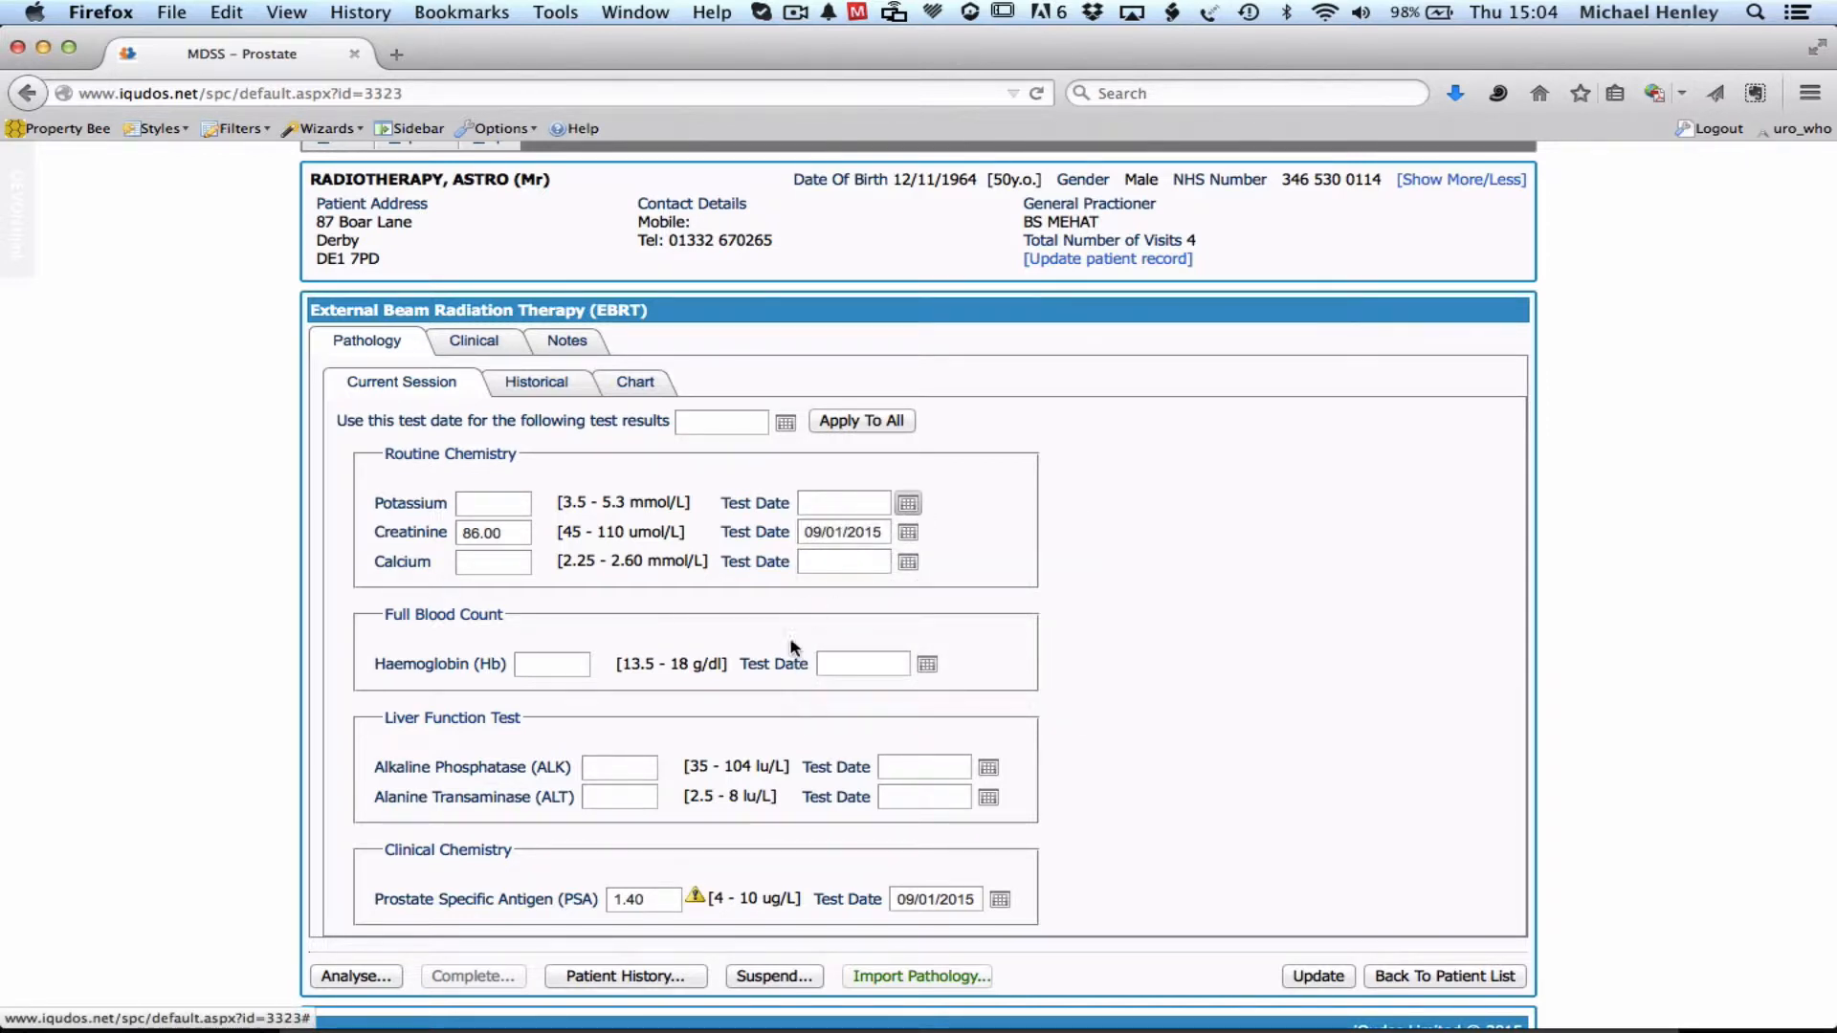
Step: Review the historical pathology results and the PSA chart, then return to the current session's results
{"action": "left_click", "coordinate": [527, 387]}
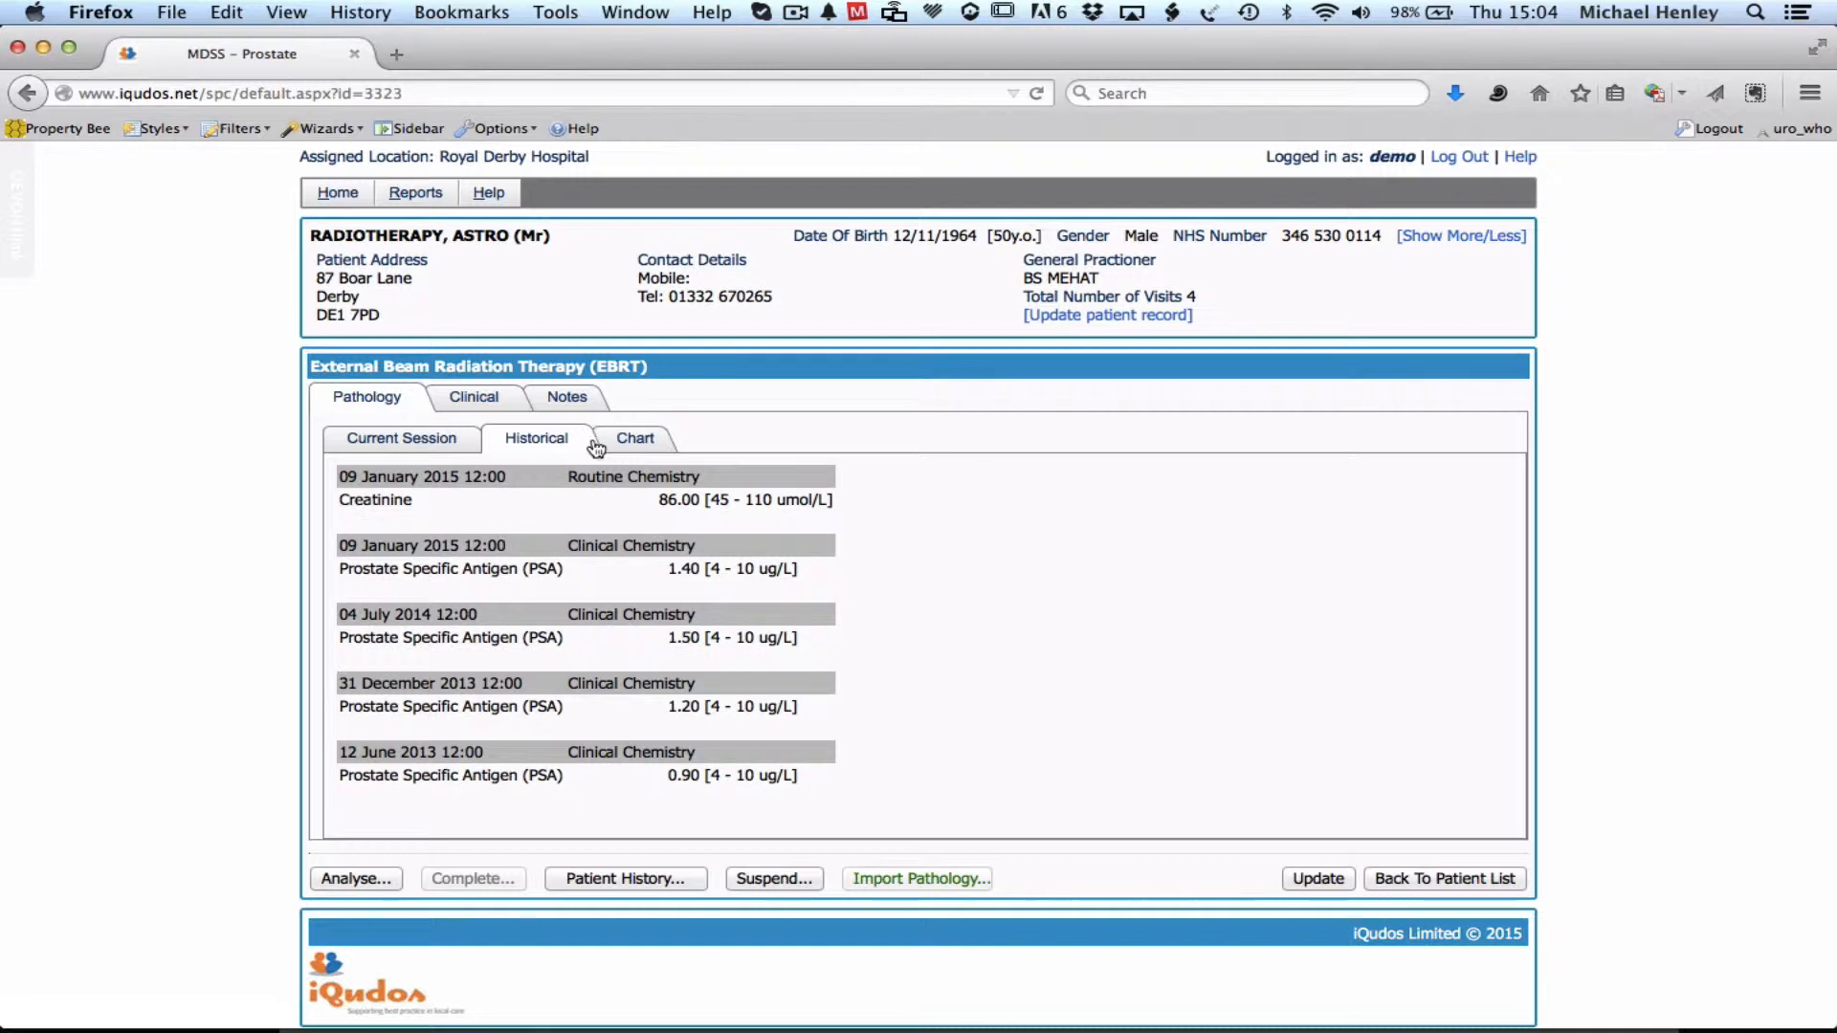
{"action": "left_click", "coordinate": [627, 442]}
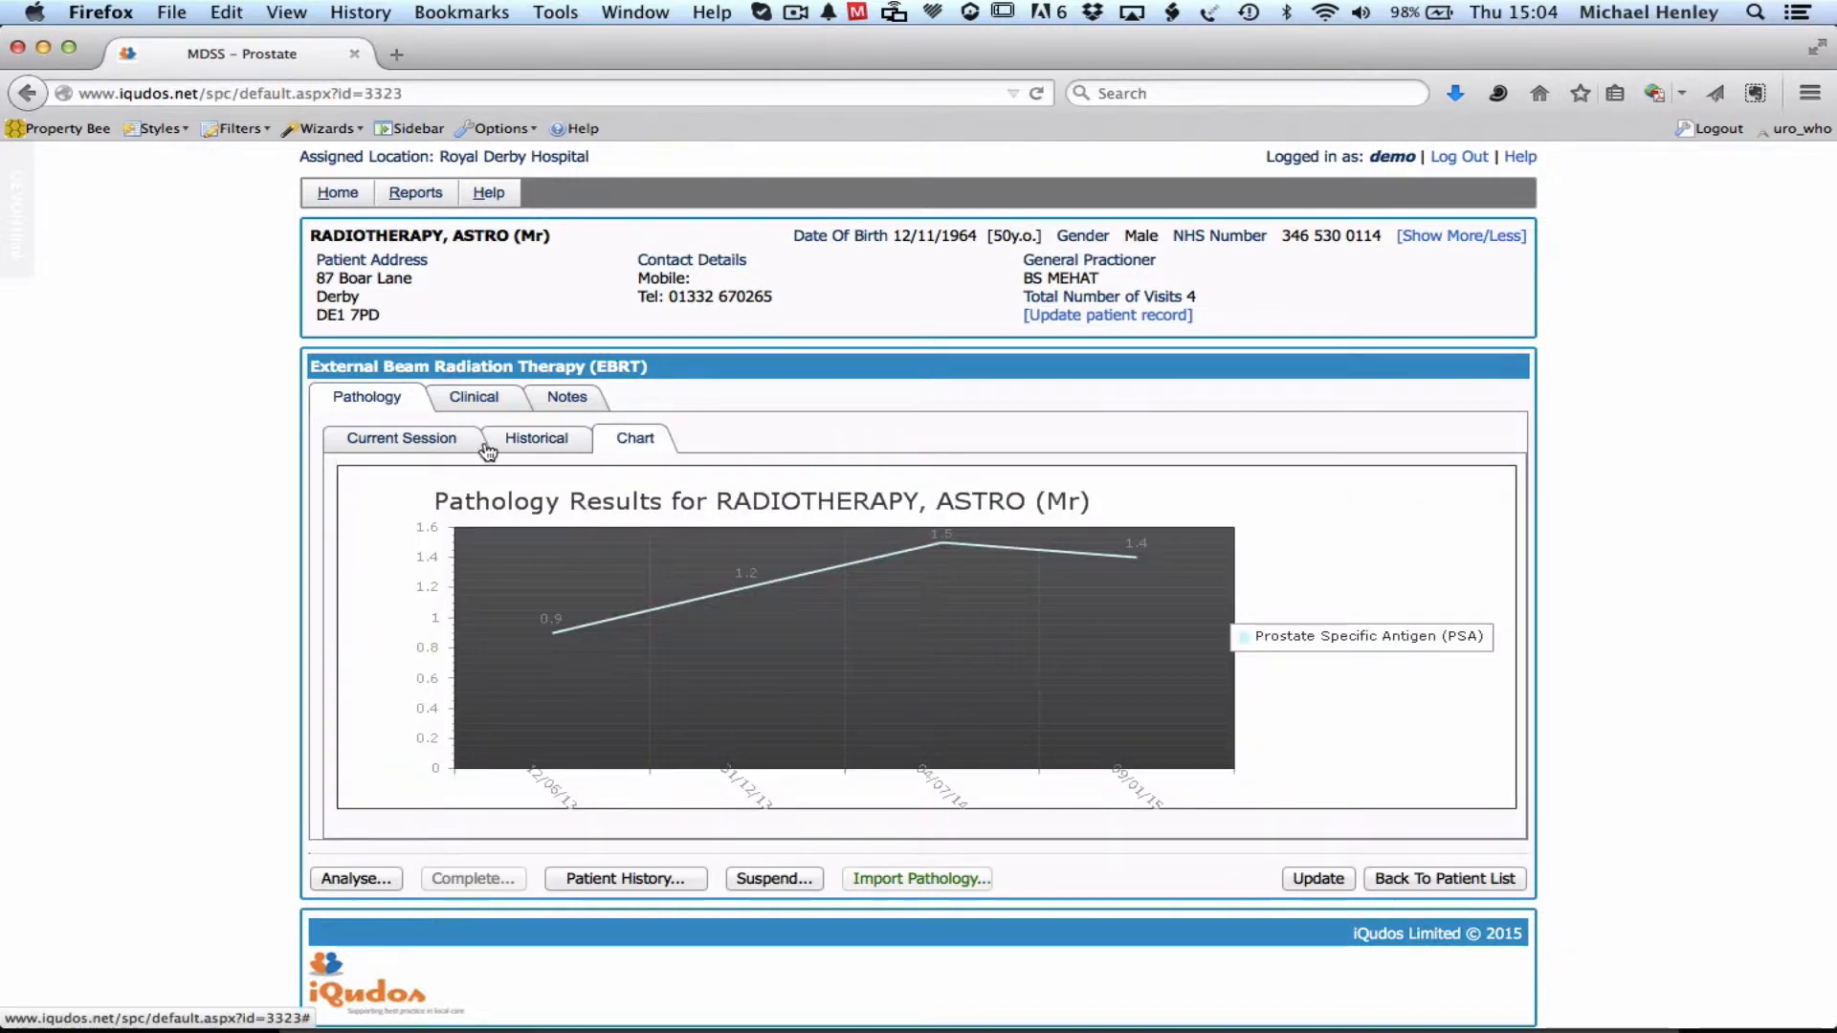
{"action": "left_click", "coordinate": [458, 445]}
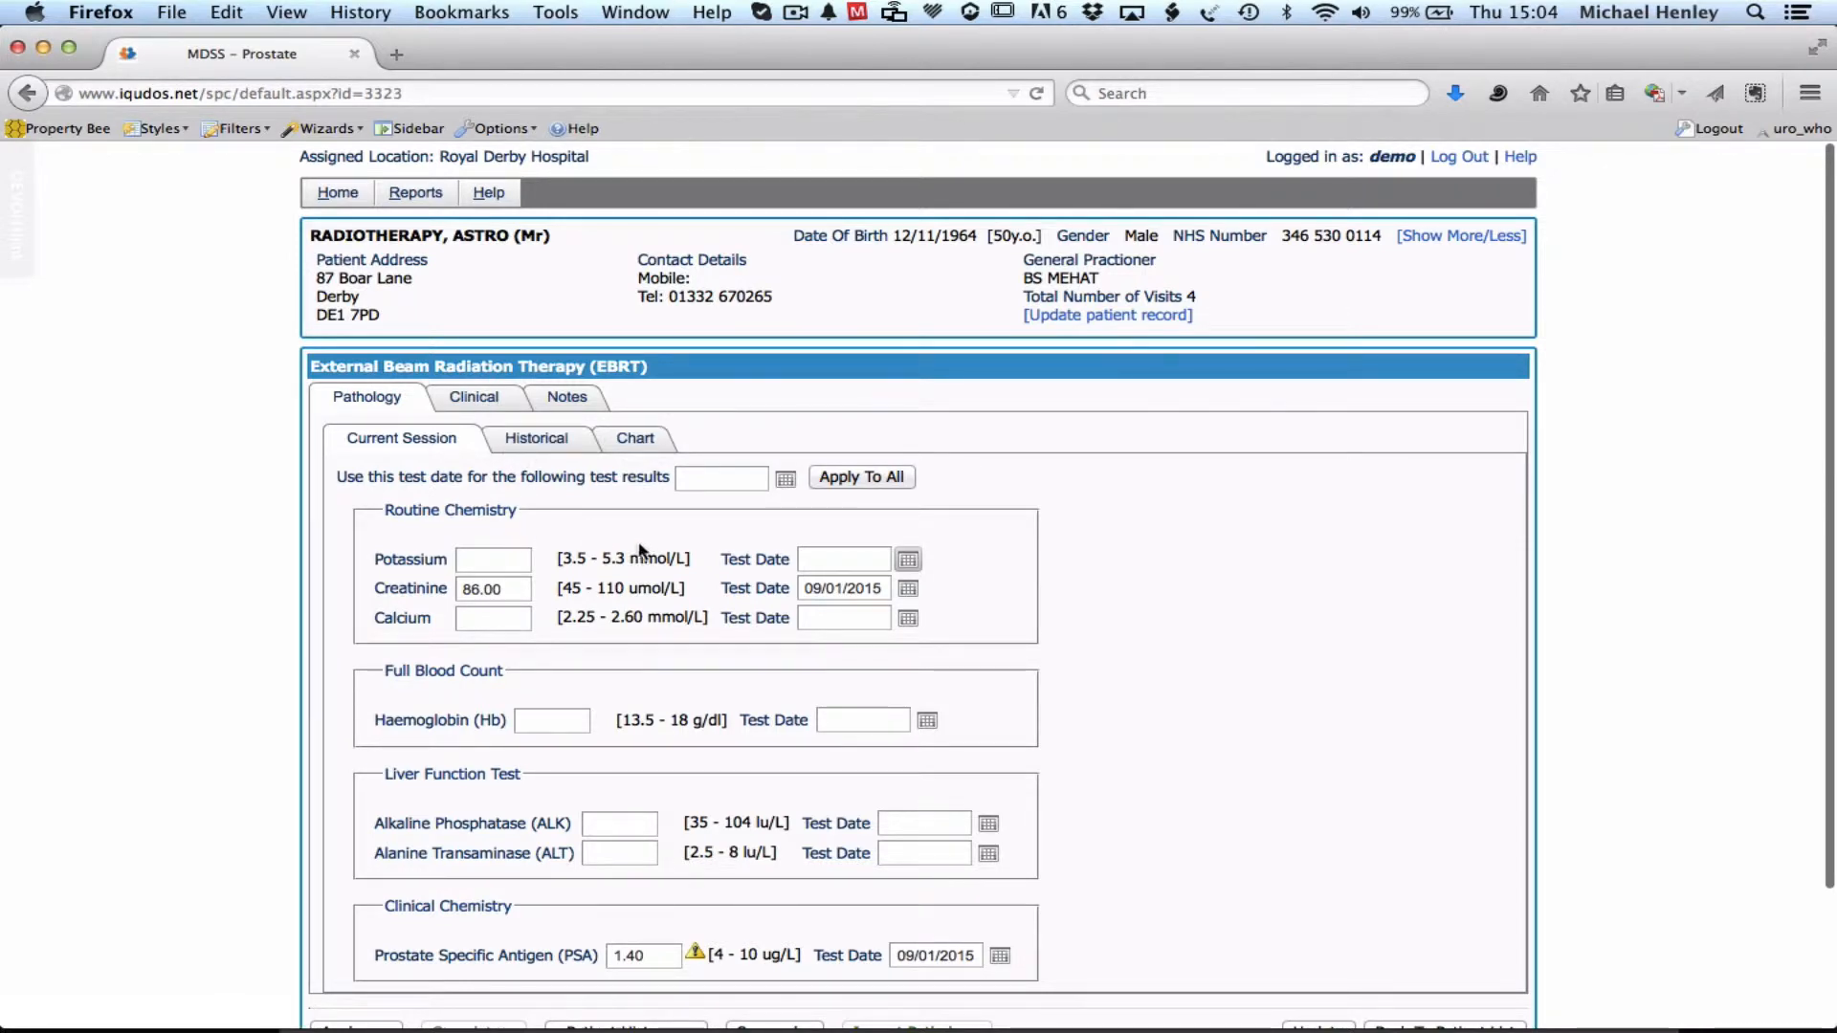
Step: Set the Prostate Specific Antigen (PSA) result to 1.6, keep its test date, and save the appointment record
{"action": "scroll", "coordinate": [695, 838], "scroll_direction": "down", "scroll_amount": 3}
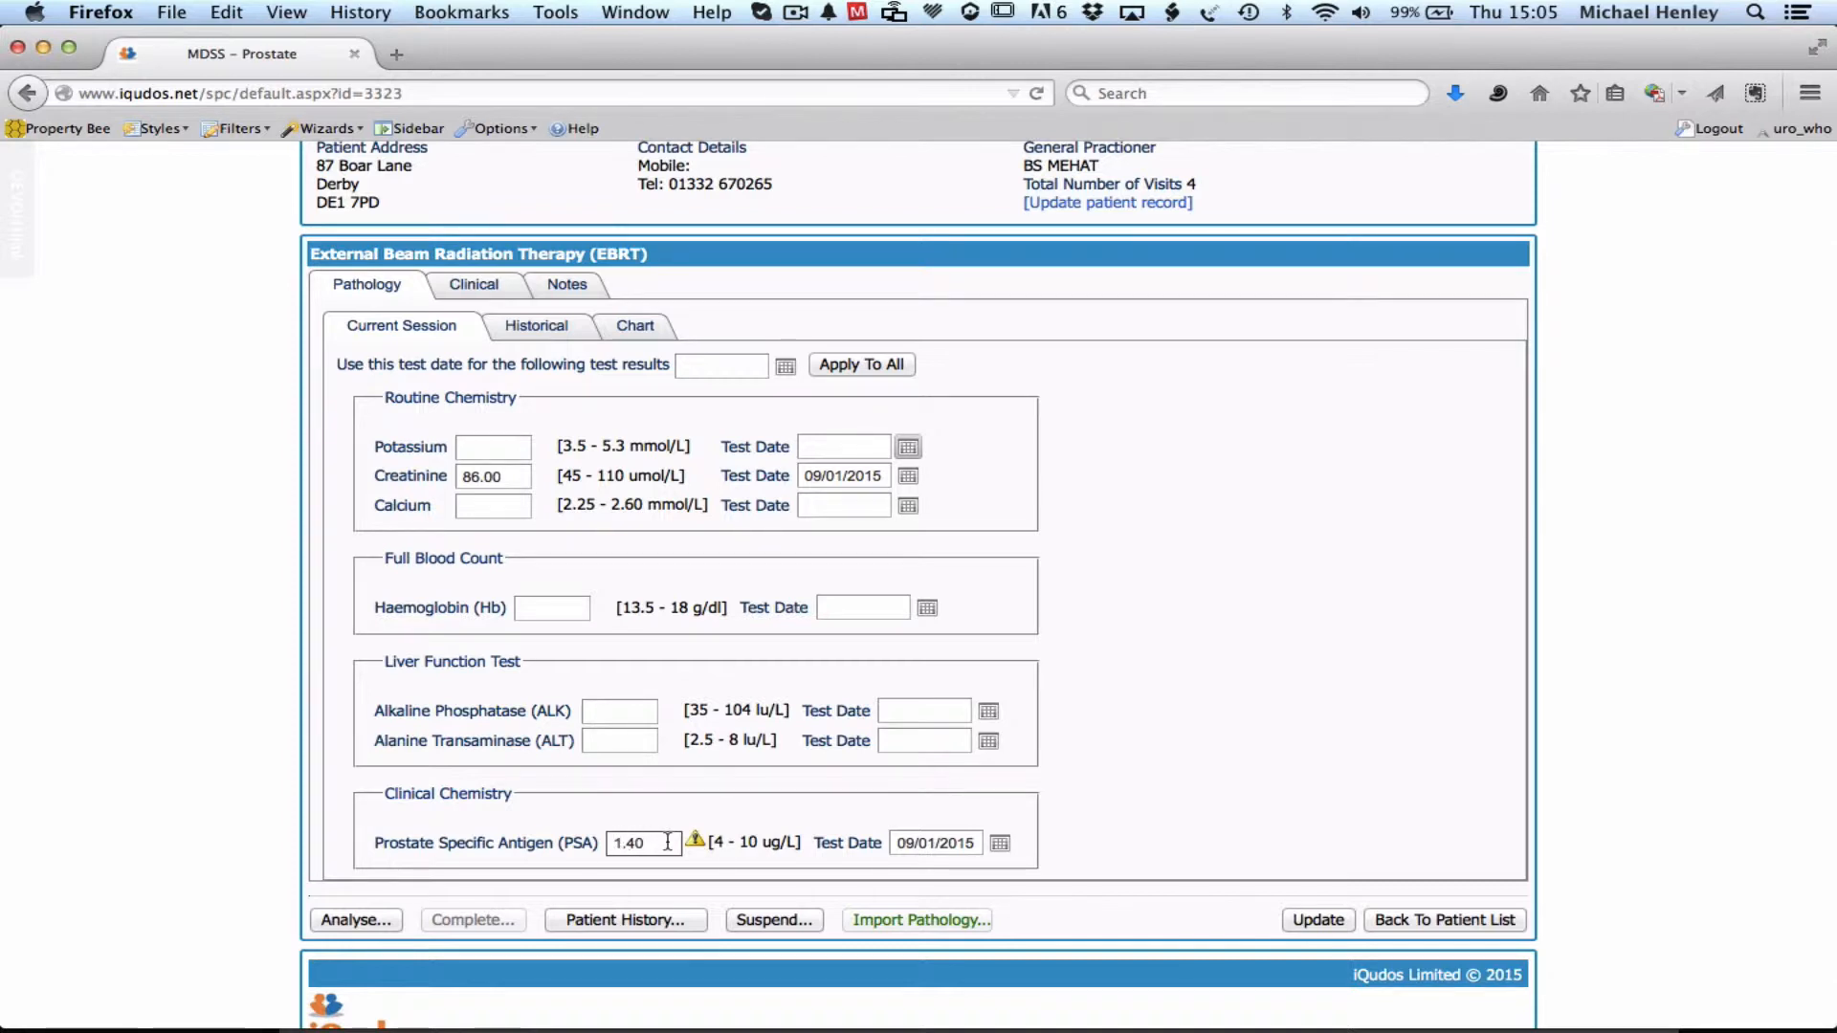
{"action": "left_click", "coordinate": [911, 853]}
{"action": "left_click", "coordinate": [653, 841]}
{"action": "double_click", "coordinate": [653, 841]}
{"action": "type", "text": "1.6"}
{"action": "key", "text": "Tab"}
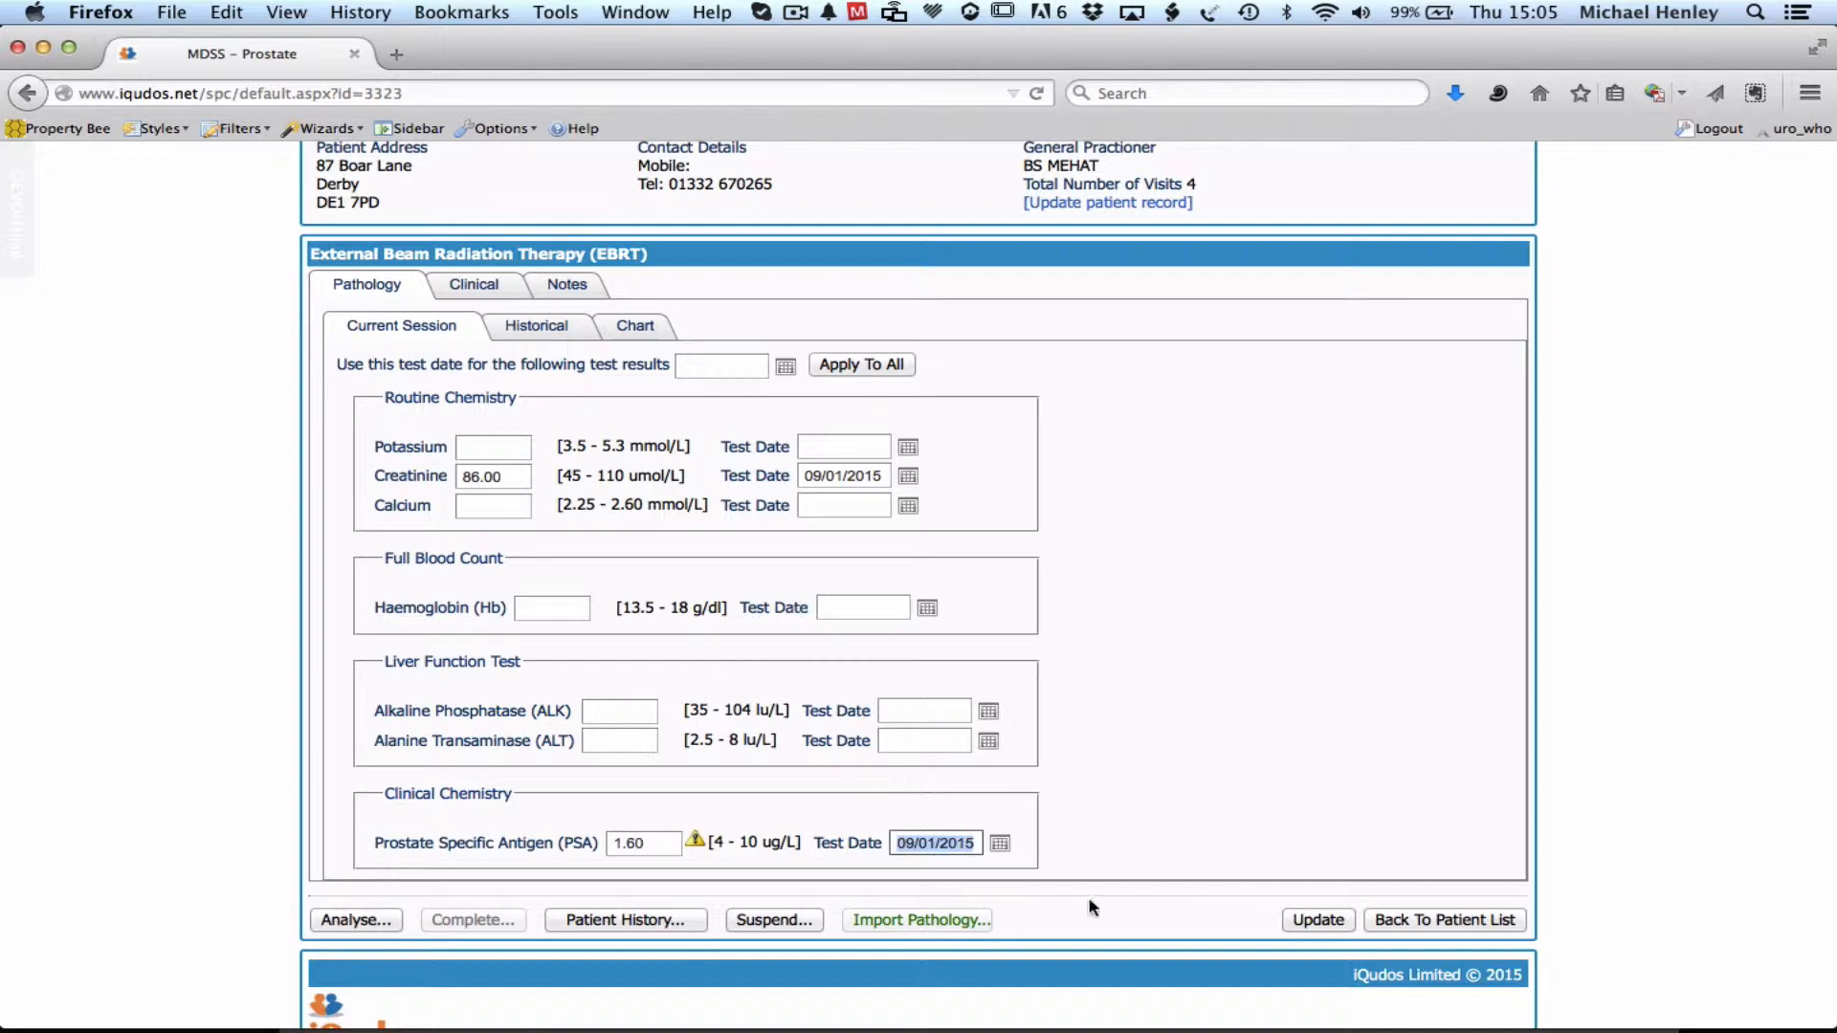
{"action": "left_click", "coordinate": [1331, 924]}
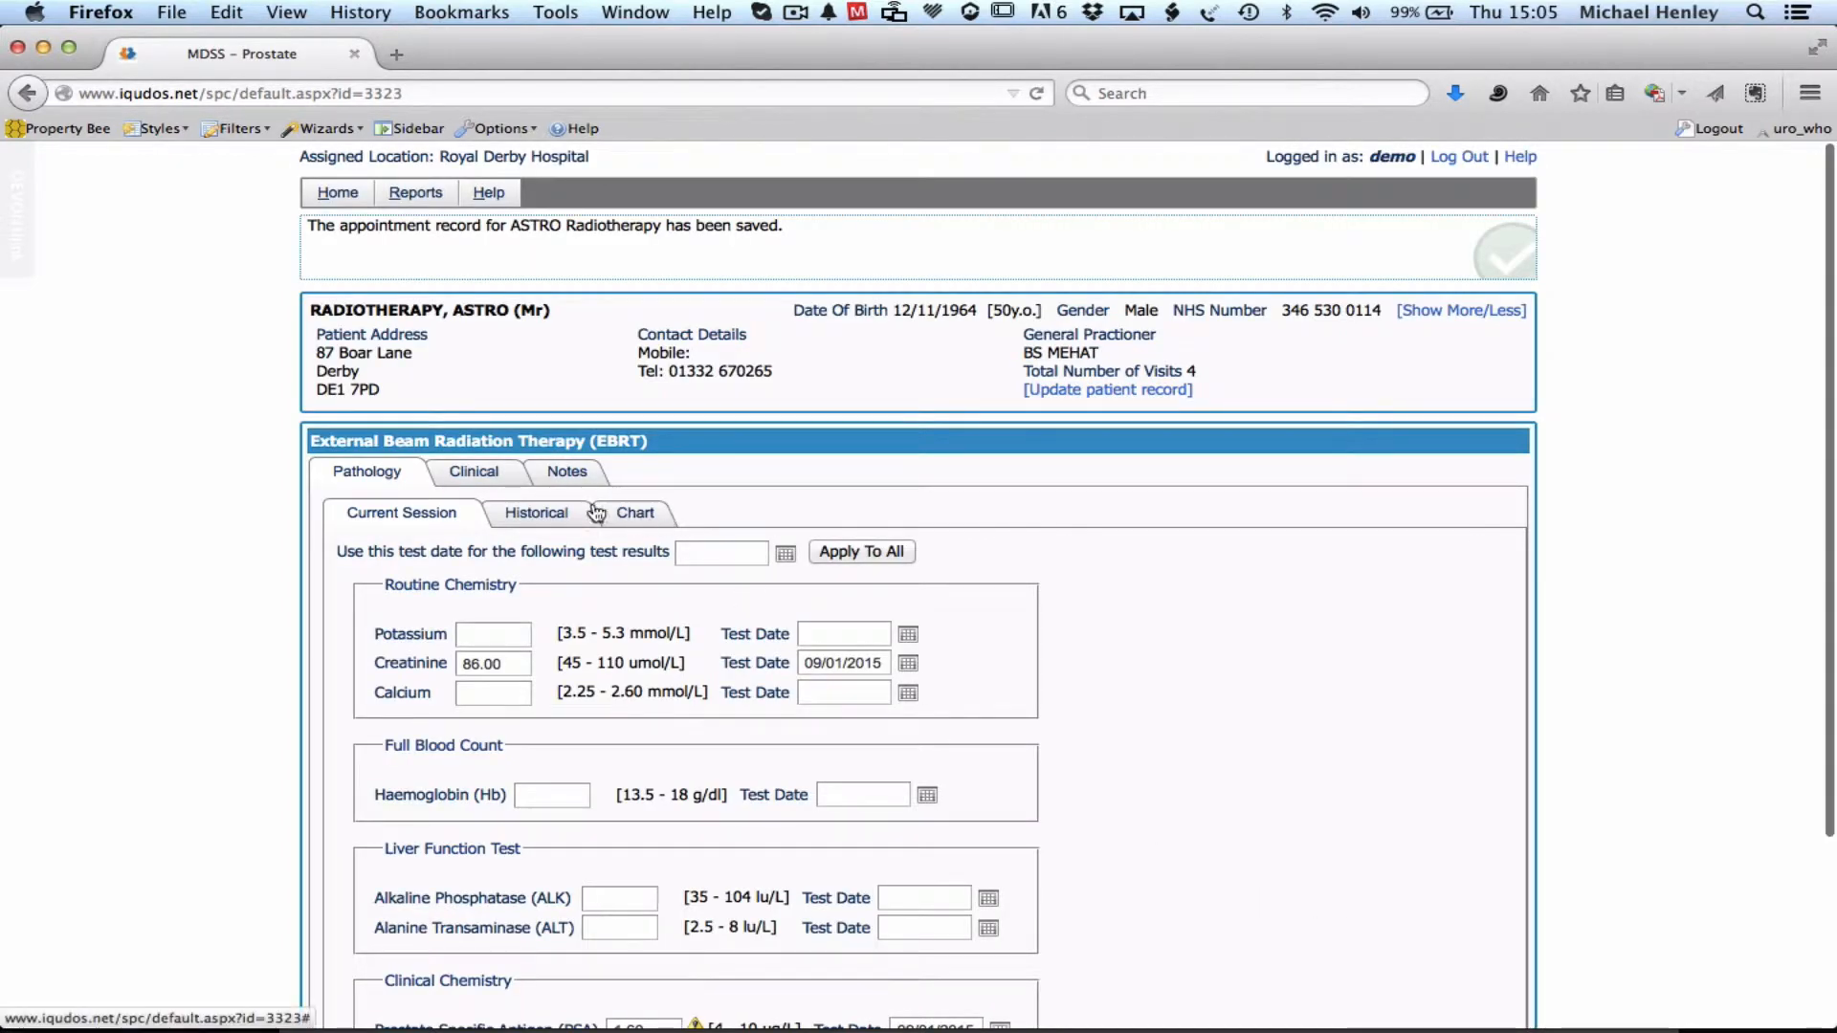
Step: Review the clinical form's waterworks concern options and the IPSS questionnaire, closing both without changing any answers
{"action": "left_click", "coordinate": [487, 478]}
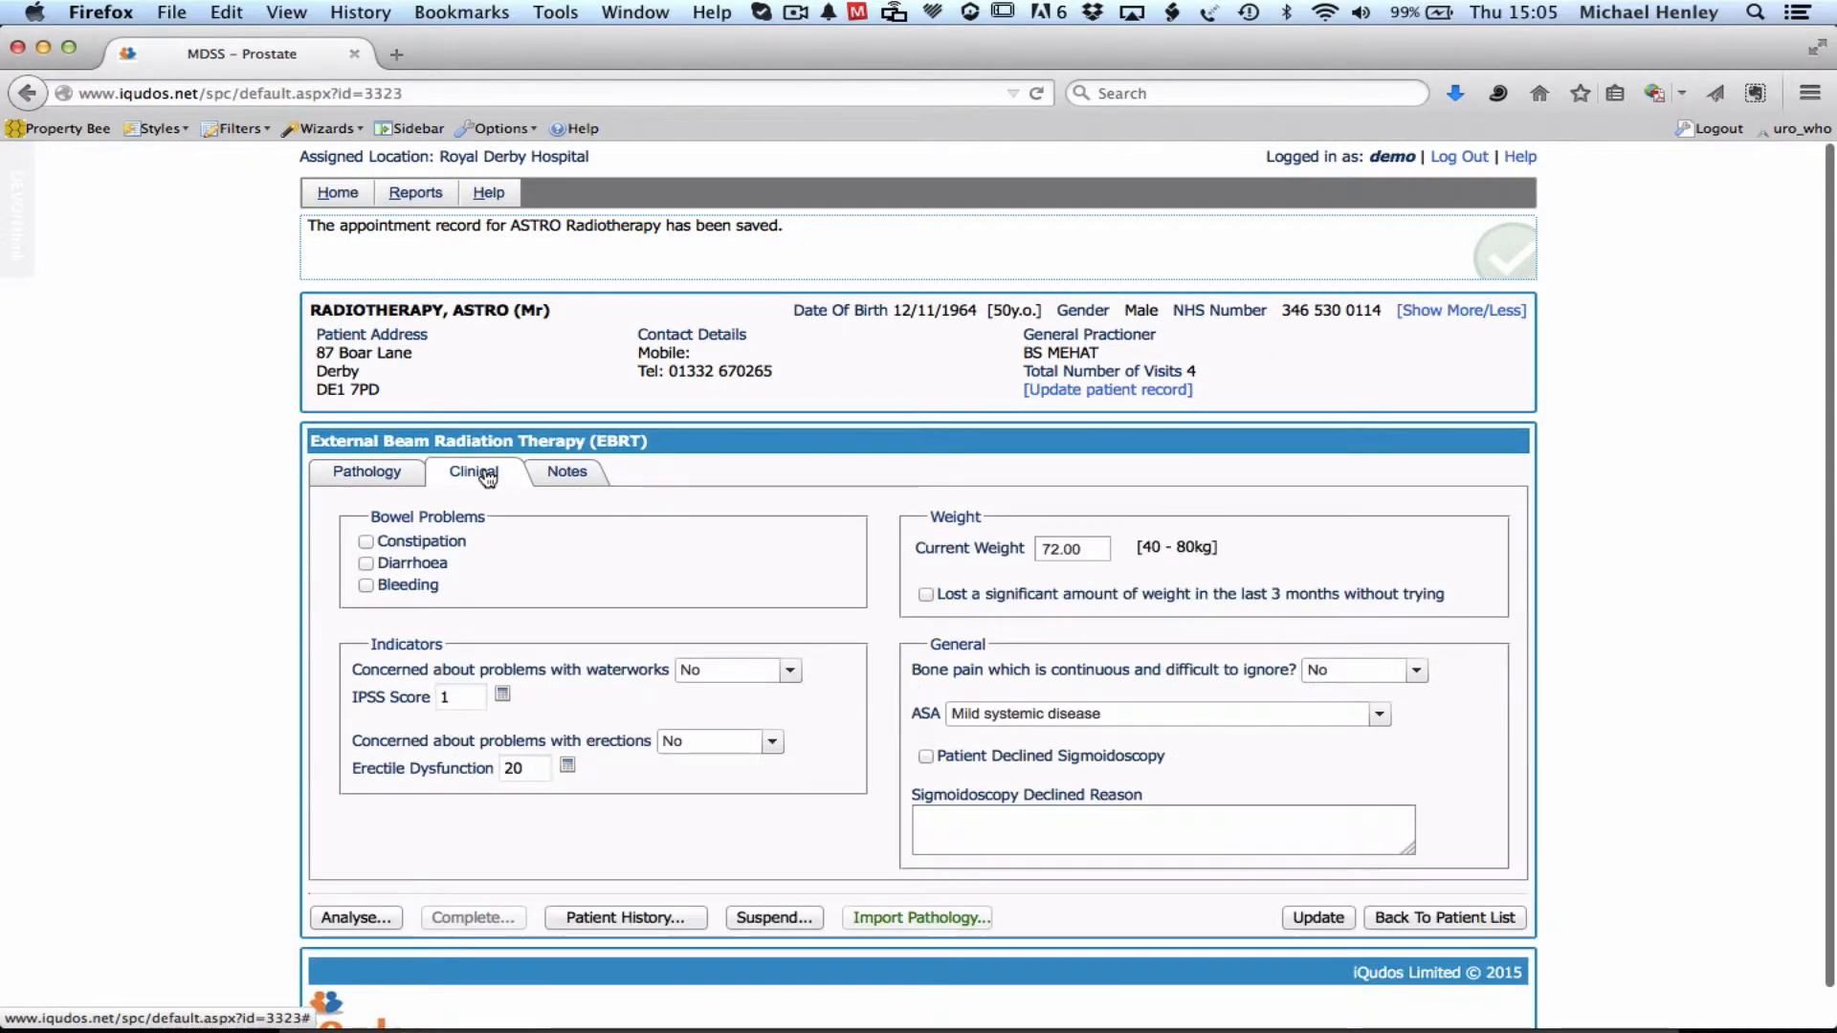
{"action": "scroll", "coordinate": [708, 530], "scroll_direction": "down", "scroll_amount": 1}
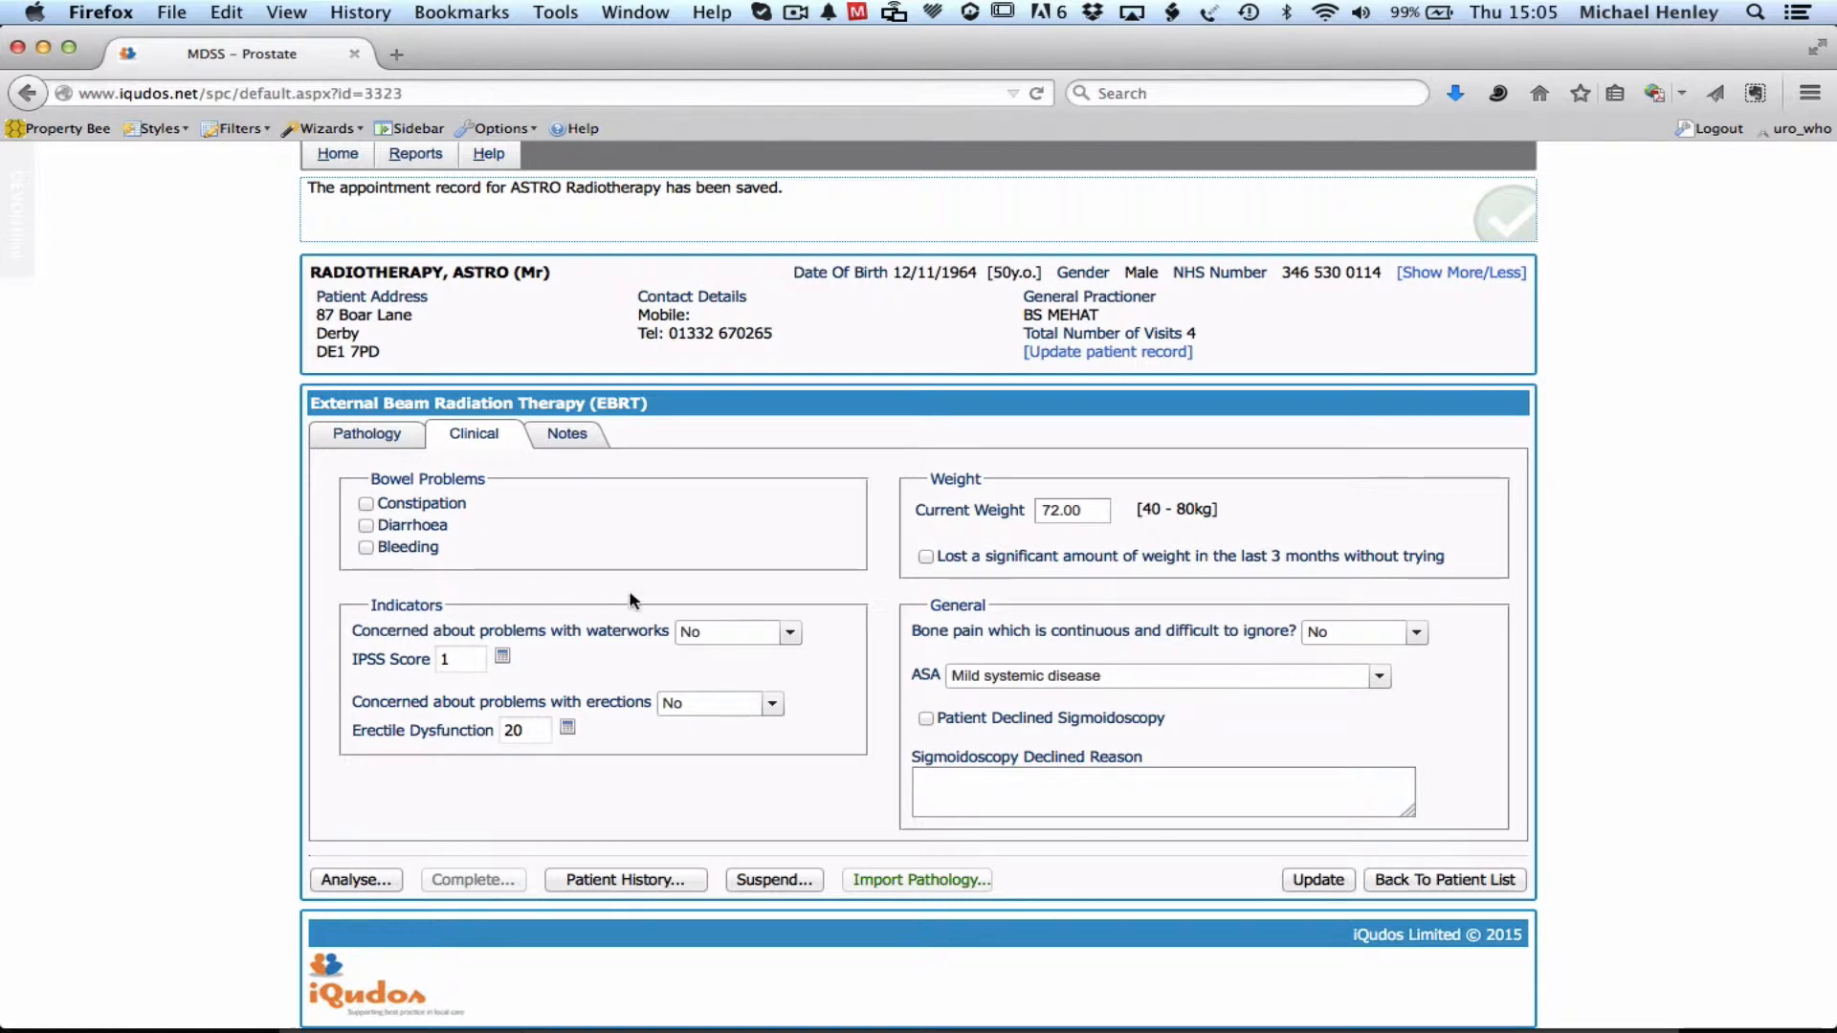
{"action": "left_click", "coordinate": [791, 637]}
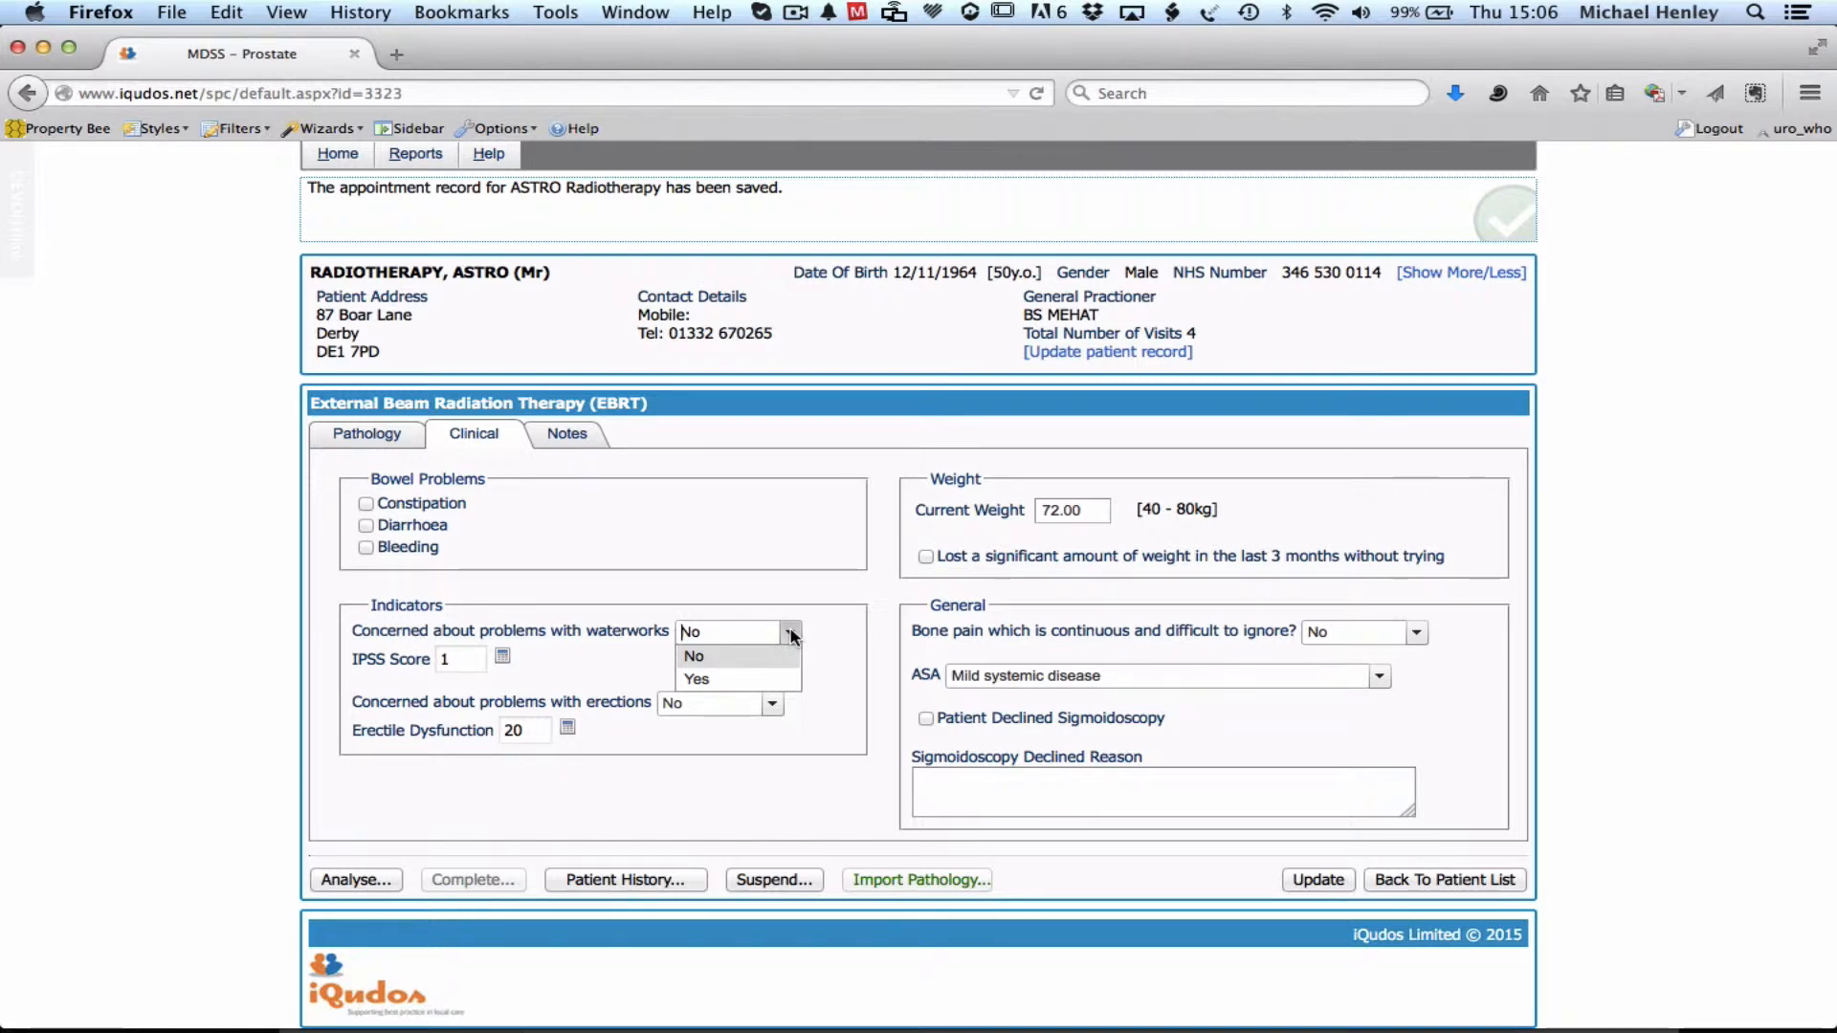
{"action": "left_click", "coordinate": [790, 634]}
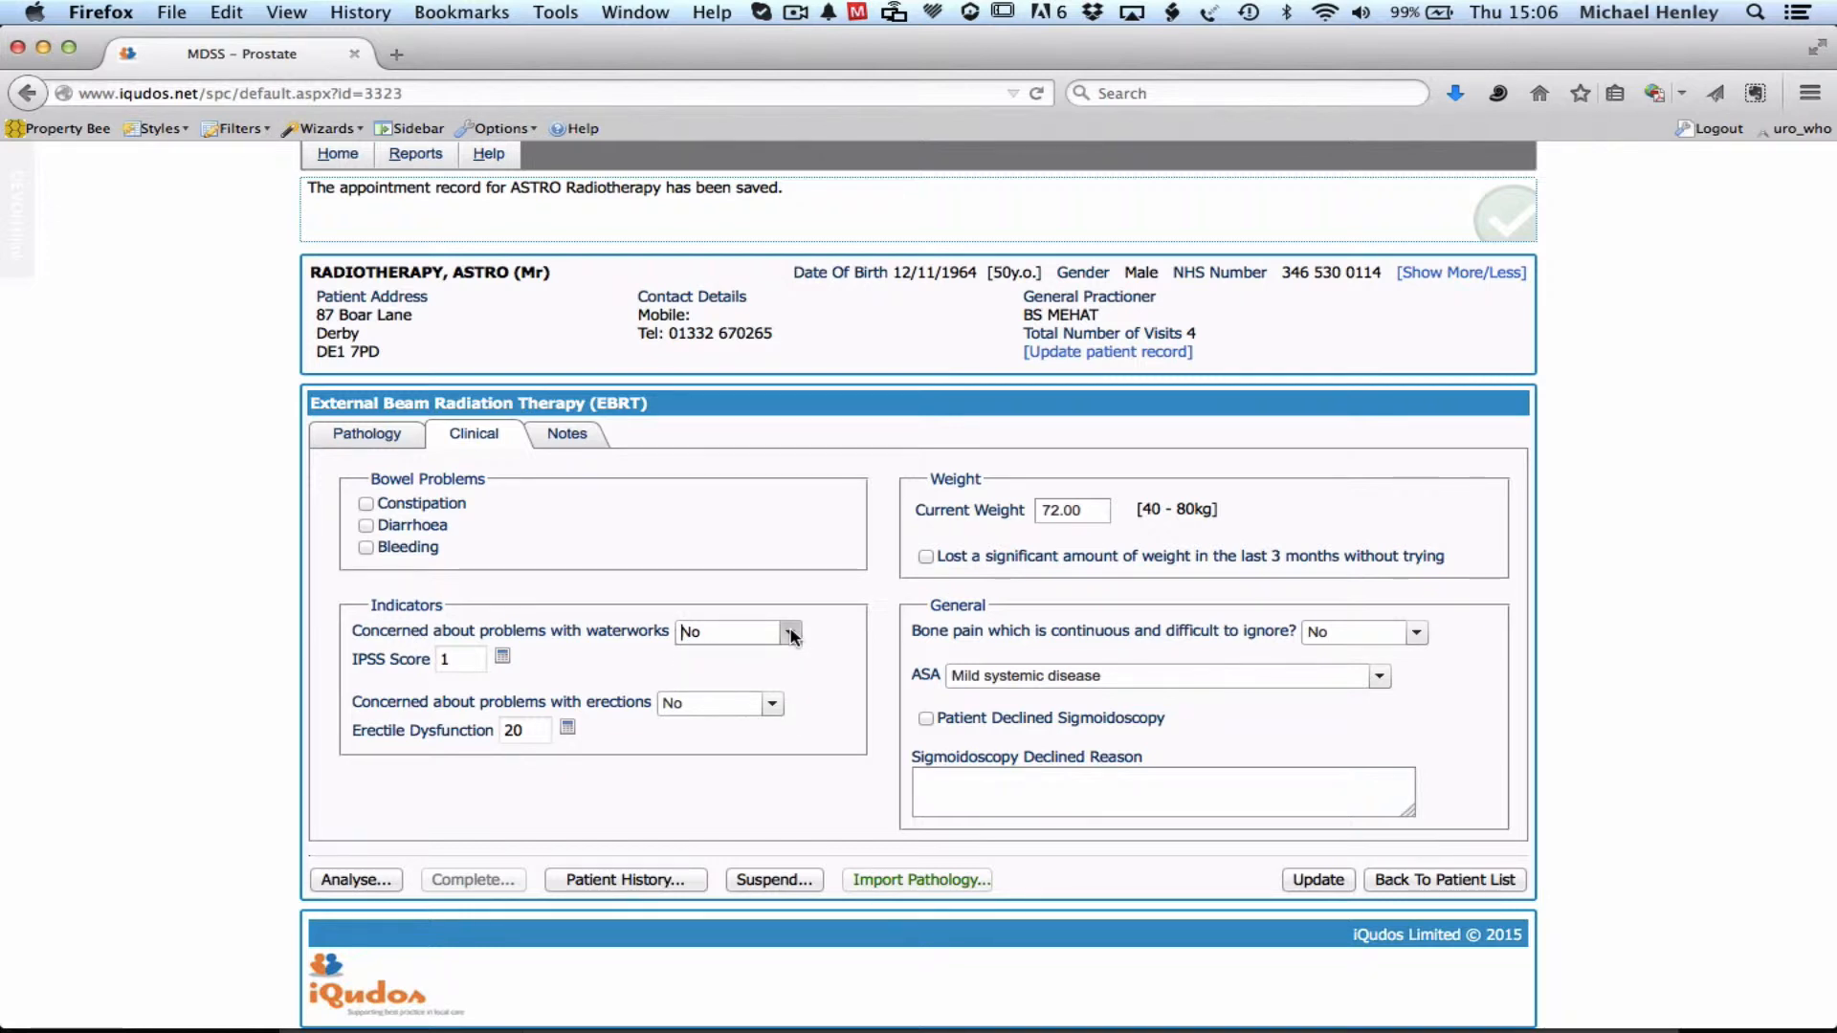
{"action": "left_click", "coordinate": [504, 660]}
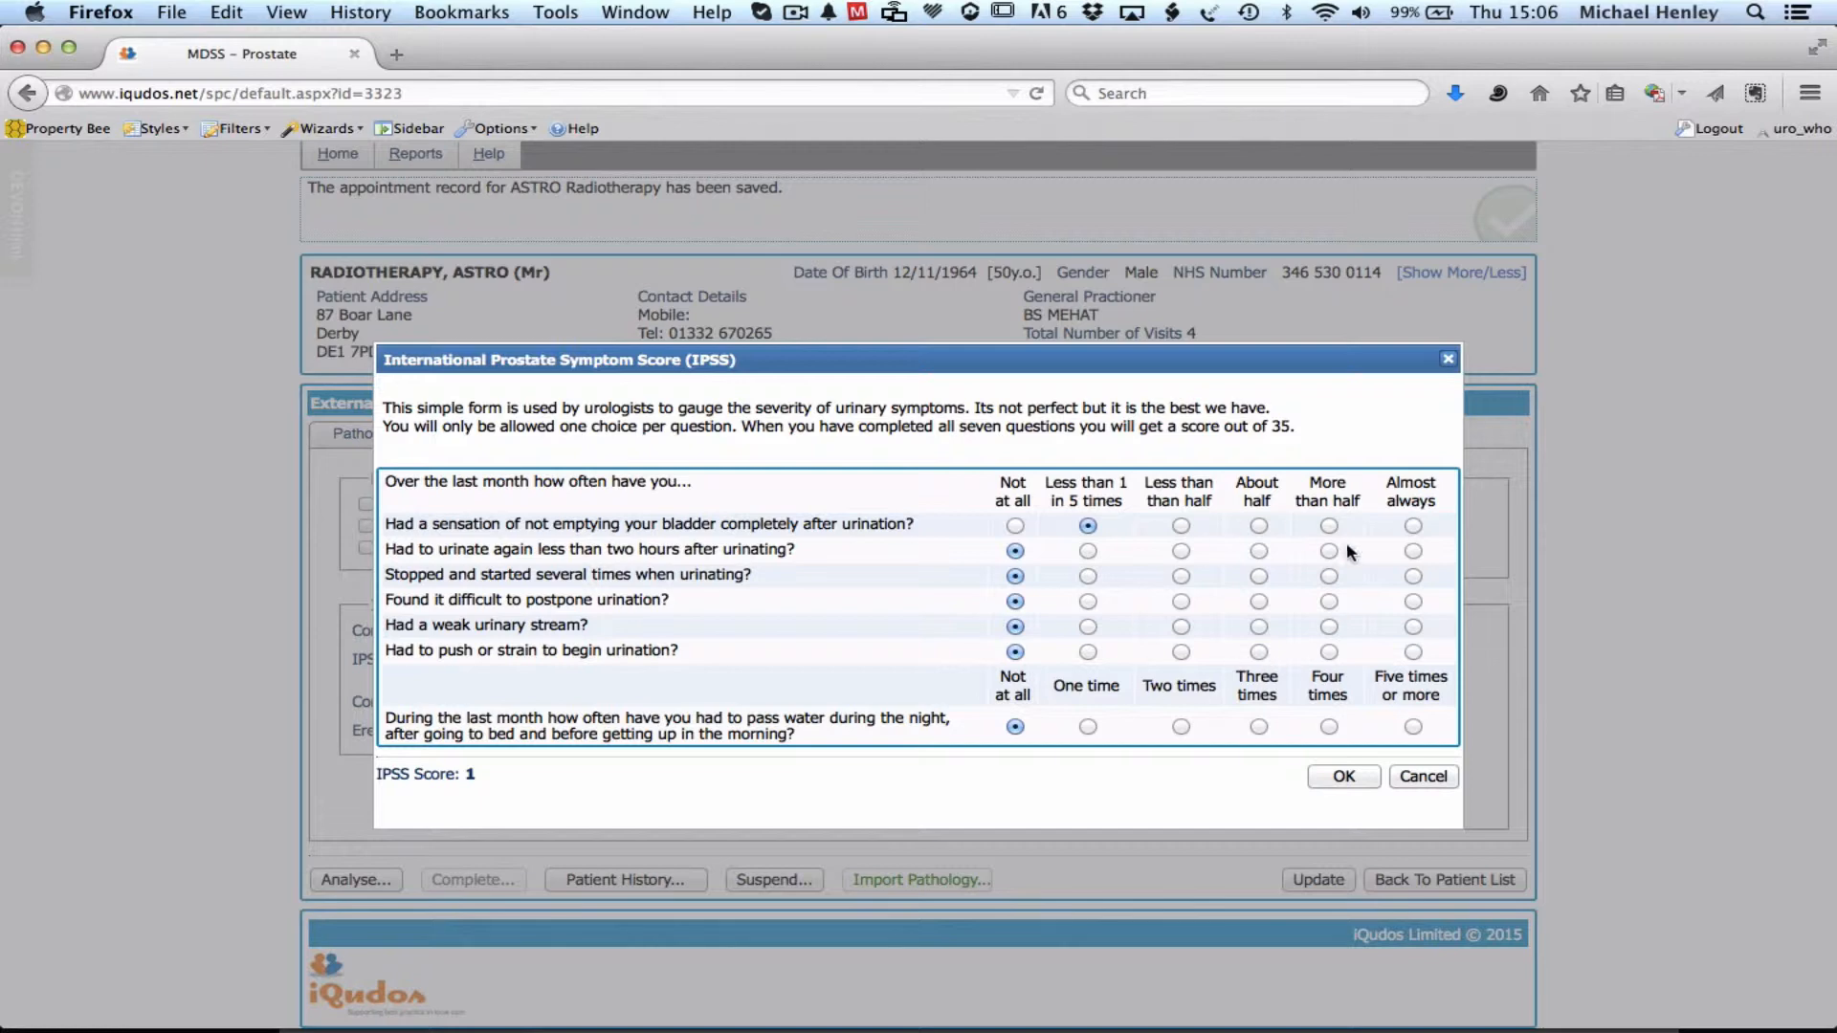
{"action": "left_click", "coordinate": [1423, 778]}
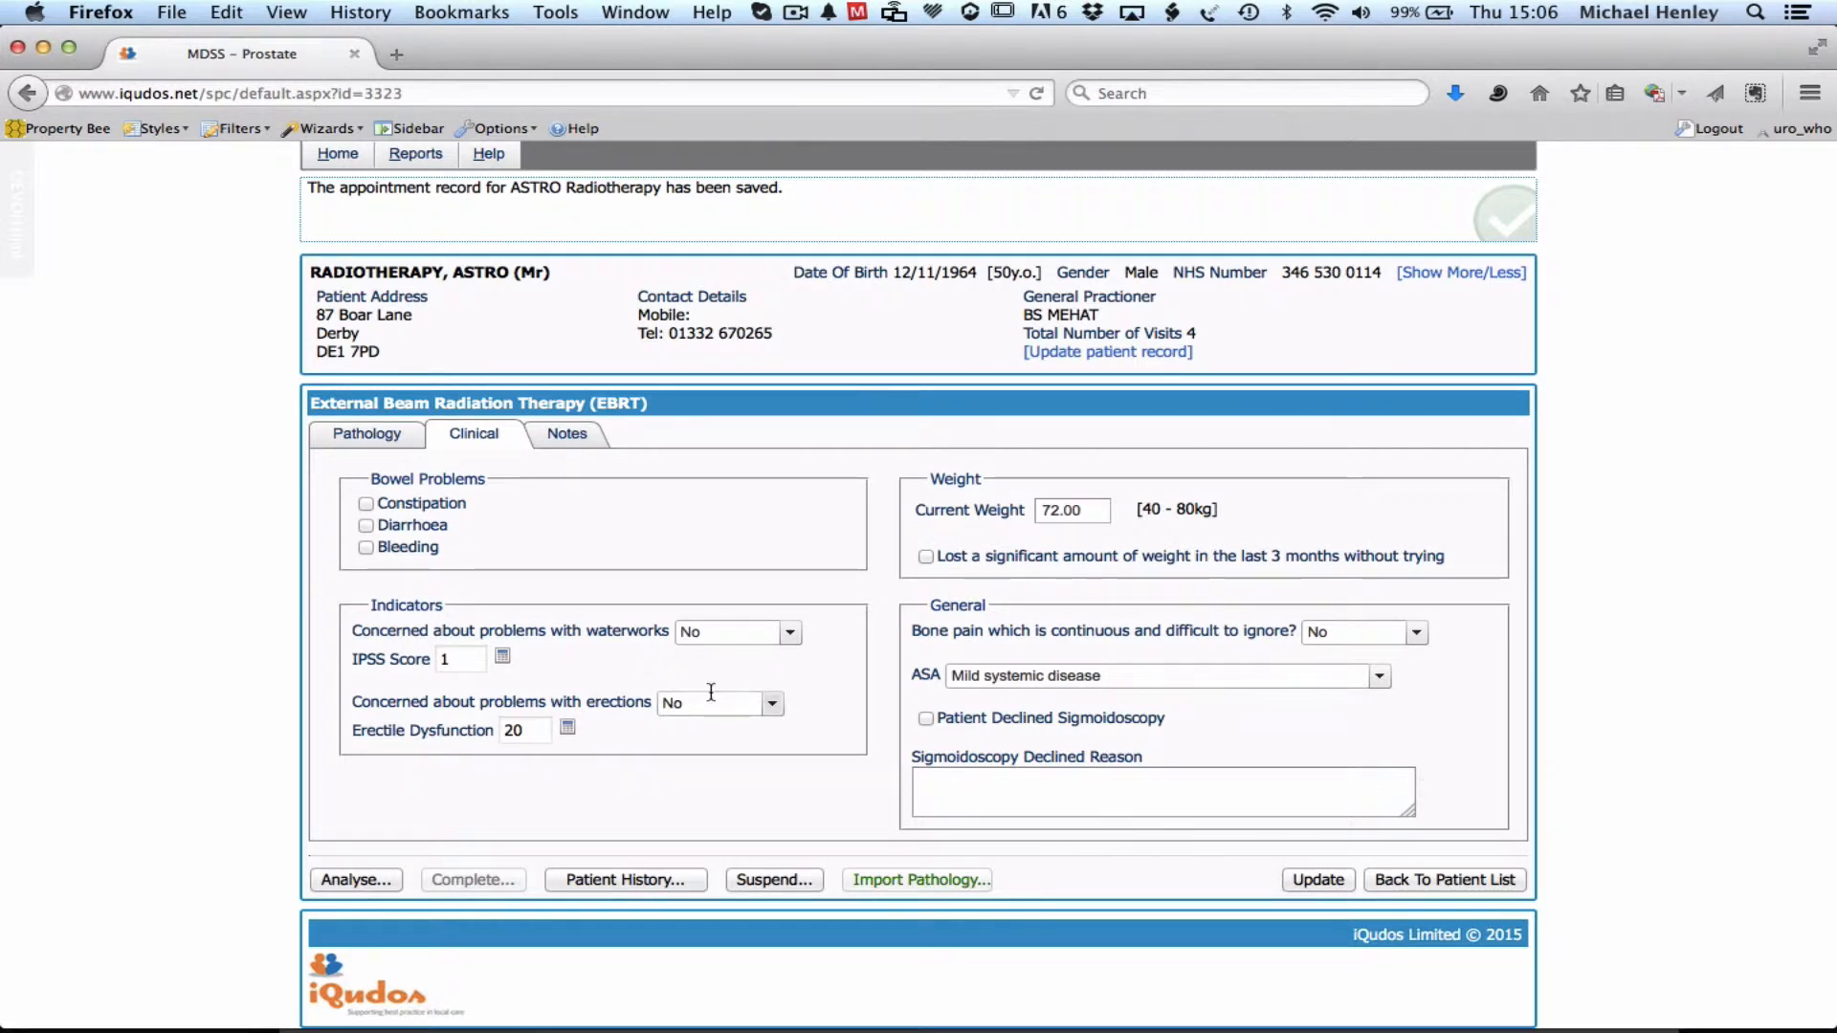
Step: Review the erection concern options, the SHIM questionnaire and the bone pain options without changing any answers
{"action": "left_click", "coordinate": [774, 711]}
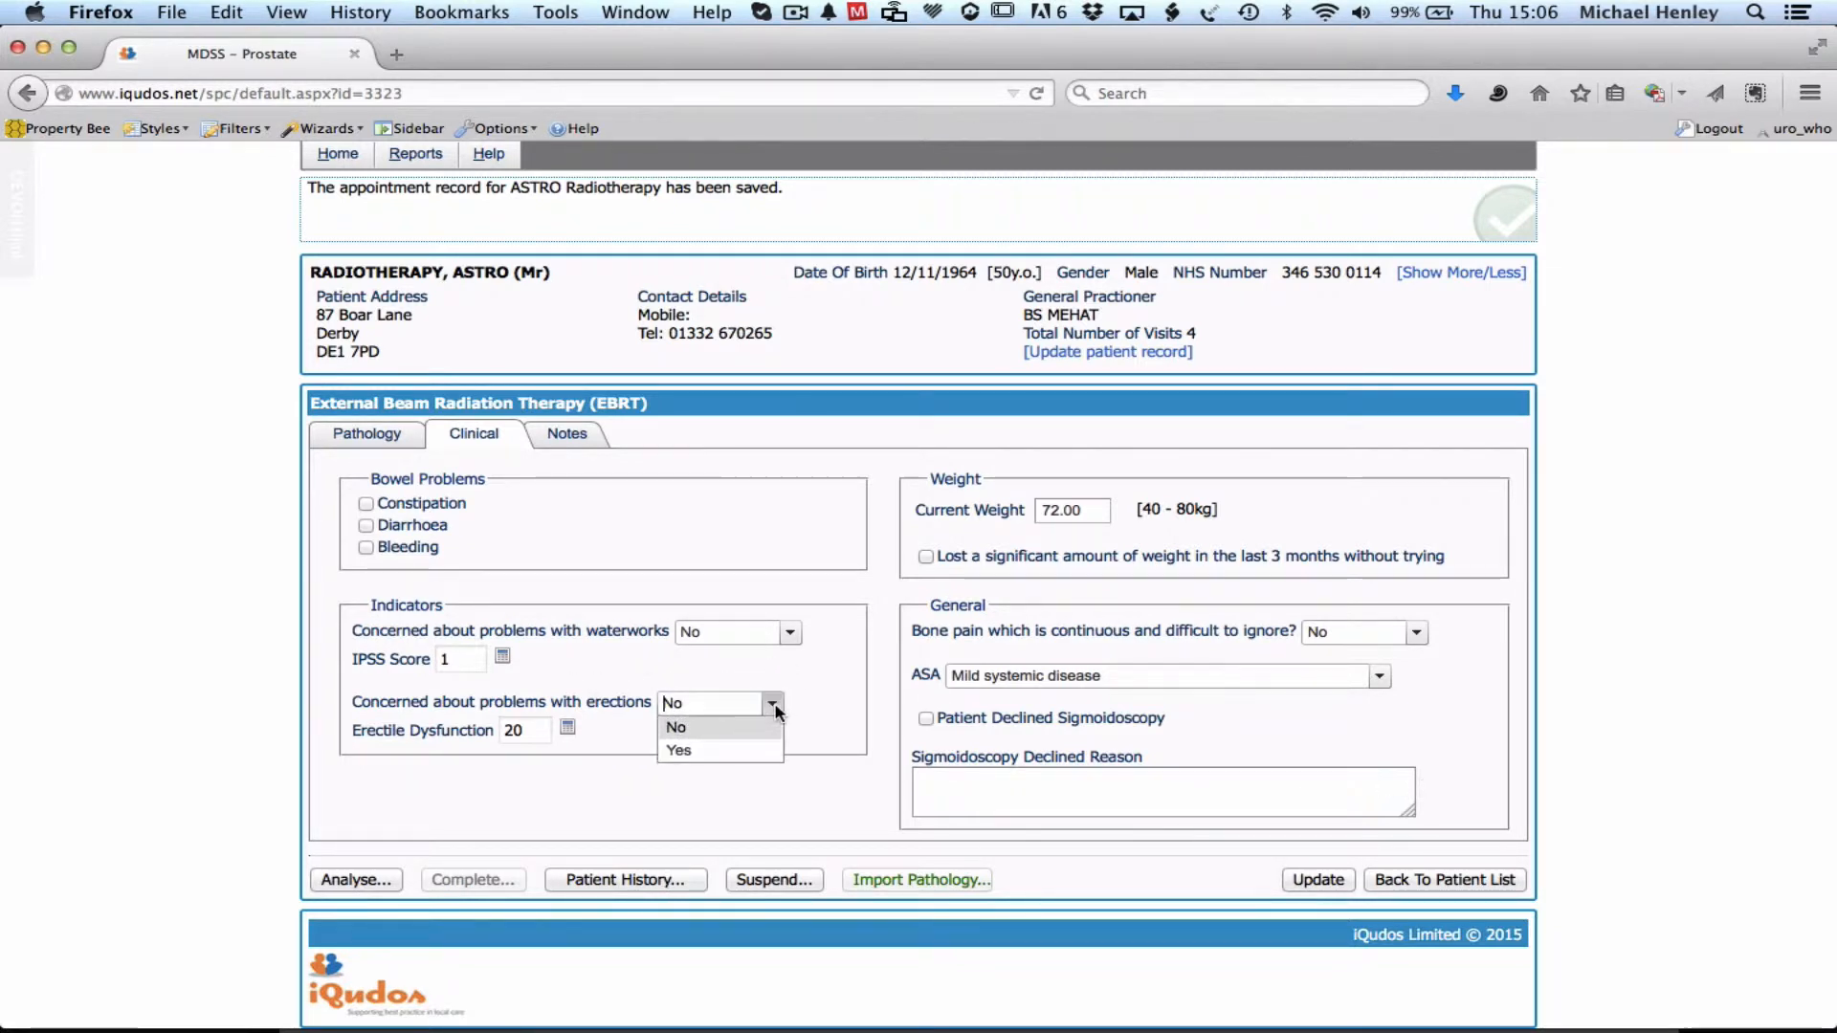
{"action": "left_click", "coordinate": [774, 711]}
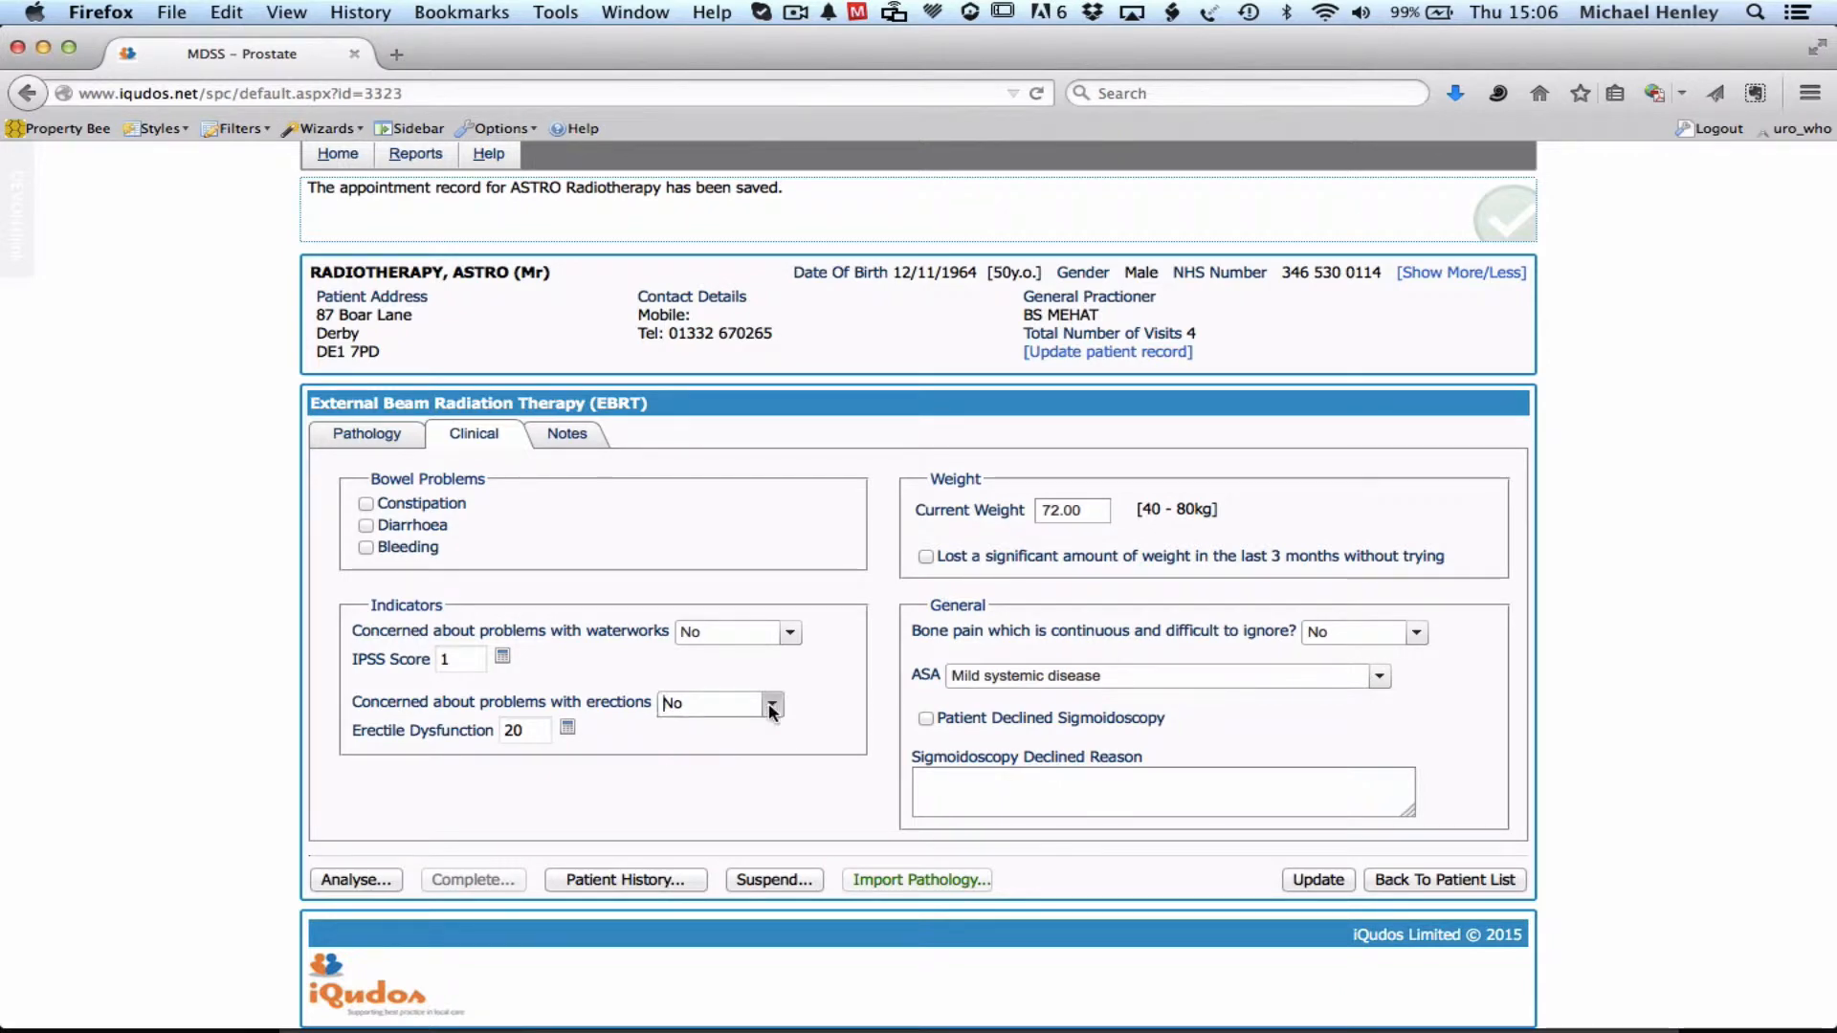
{"action": "left_click", "coordinate": [567, 727]}
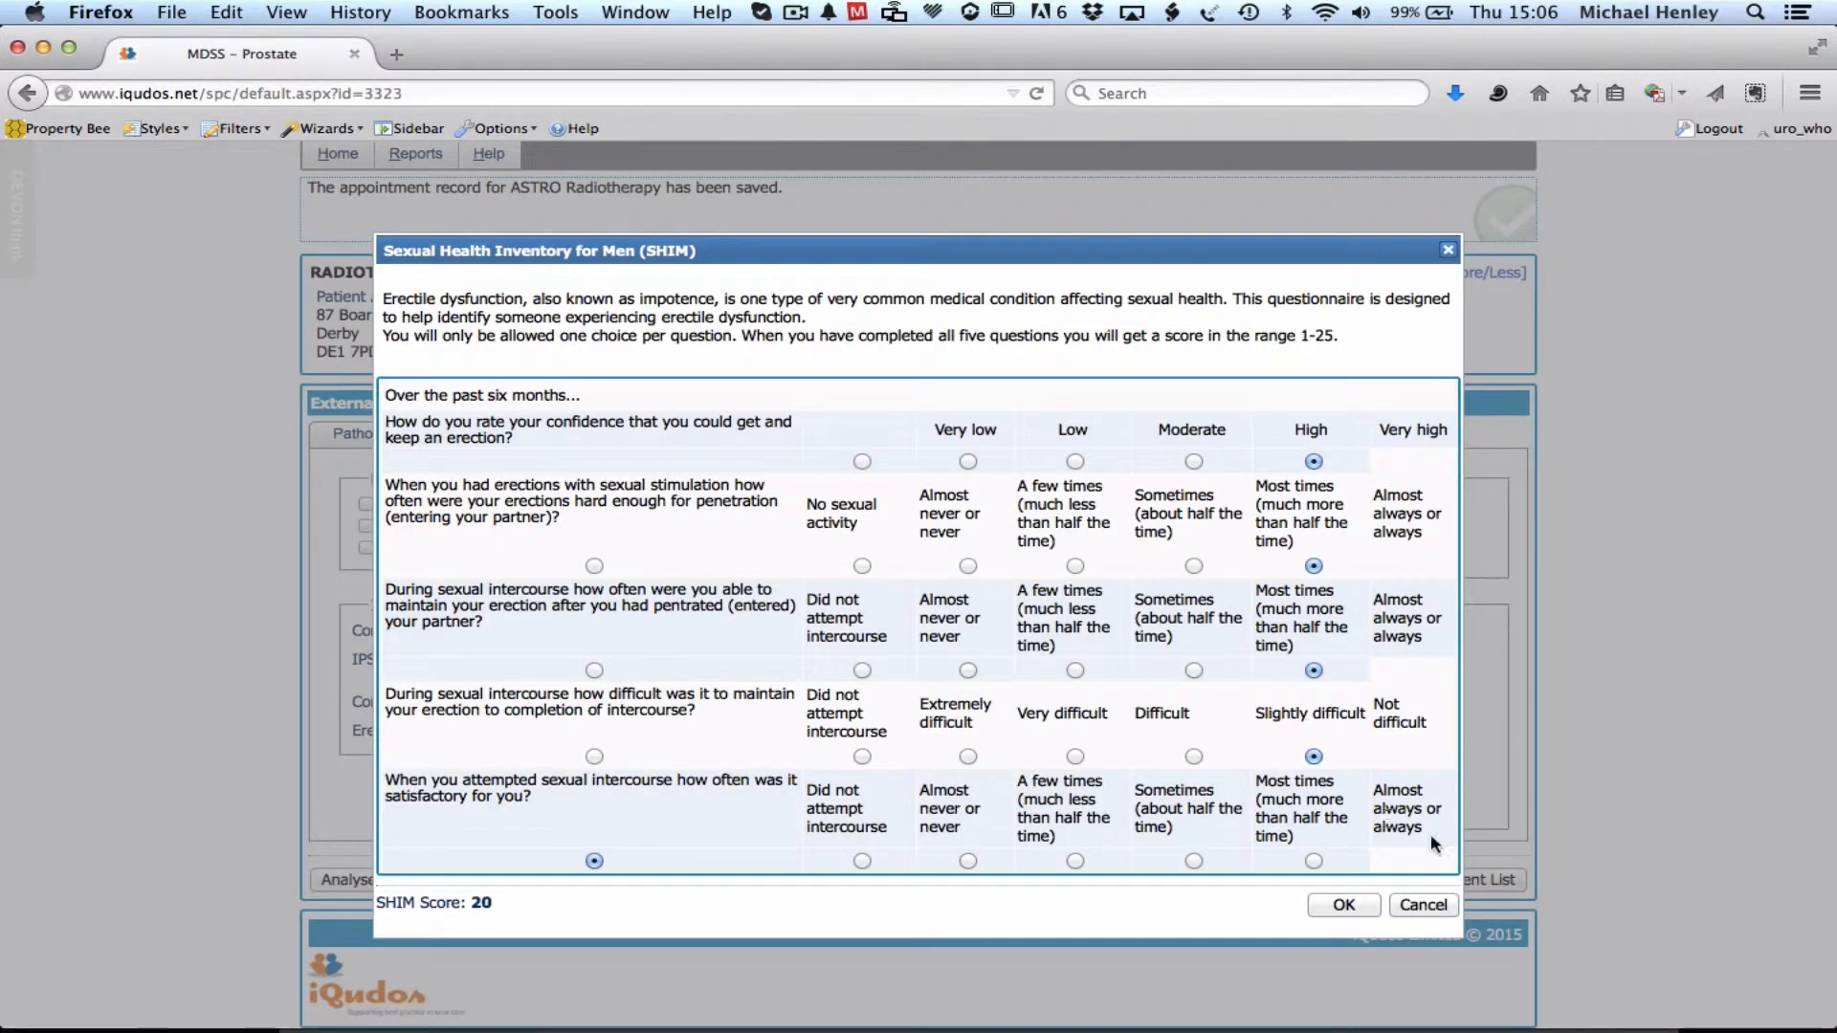
{"action": "left_click", "coordinate": [1405, 905]}
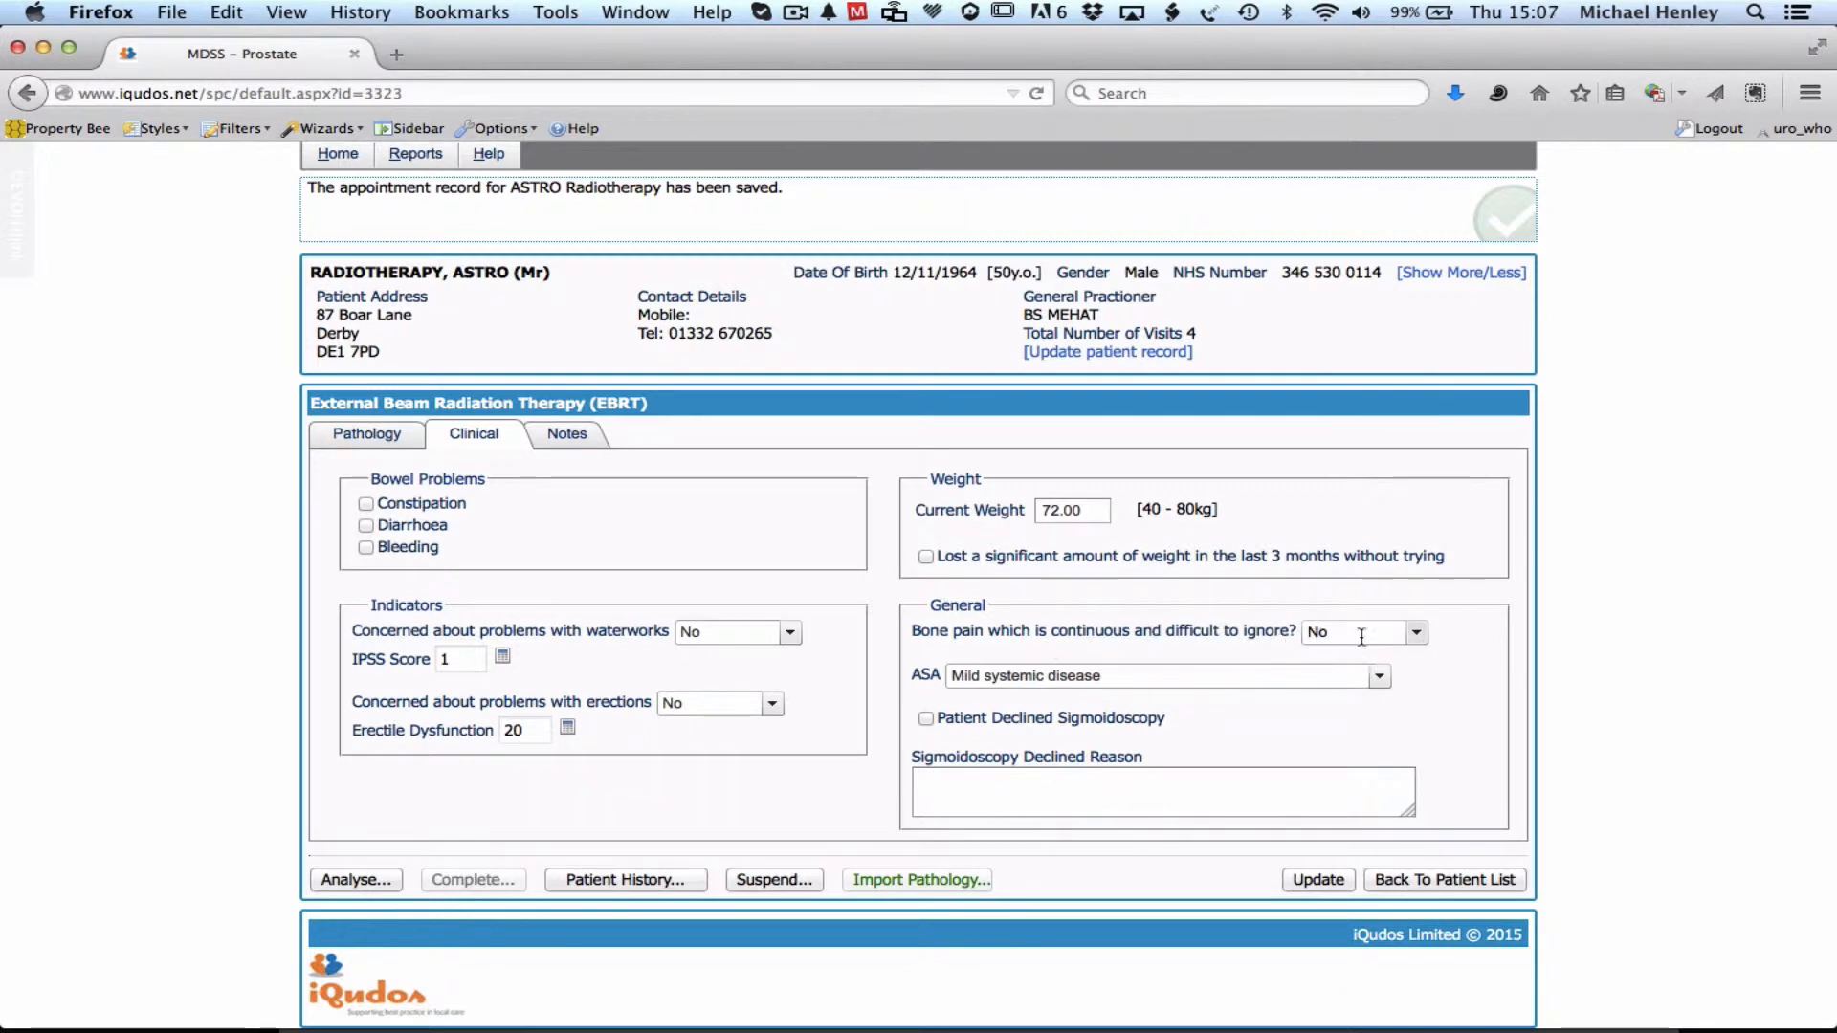
{"action": "left_click", "coordinate": [1416, 633]}
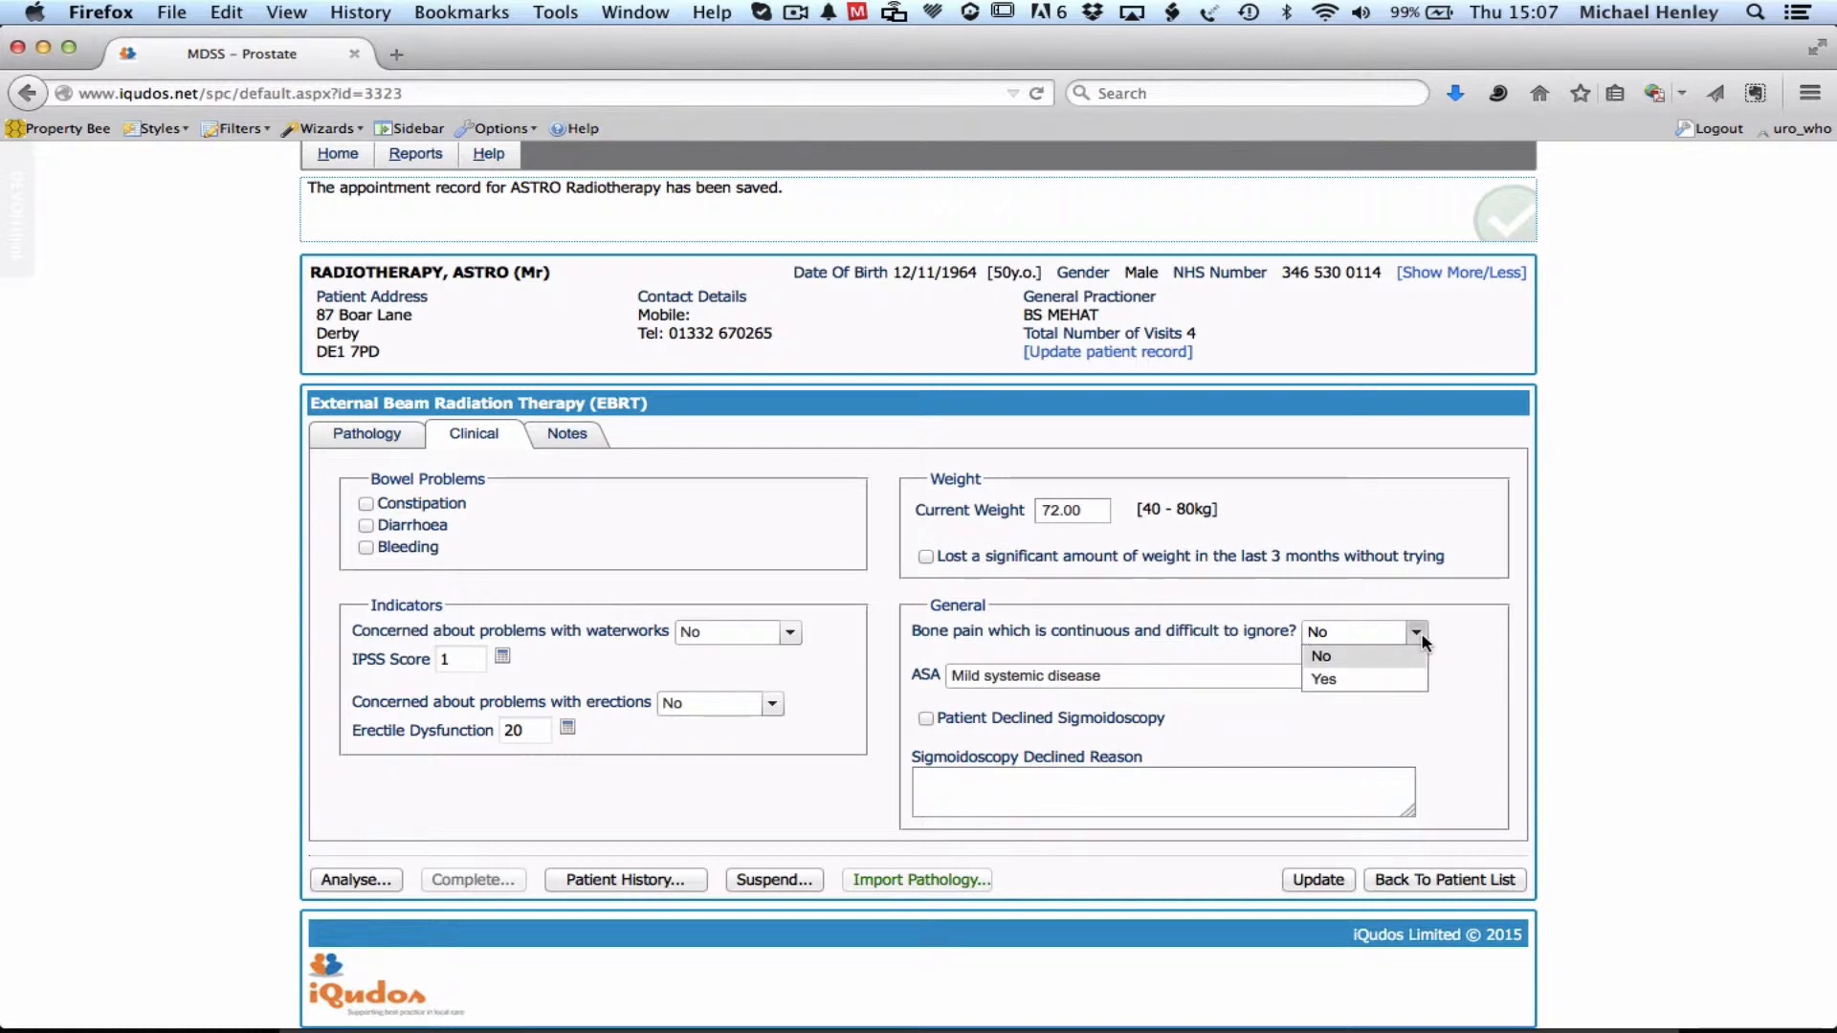
{"action": "left_click", "coordinate": [1417, 633]}
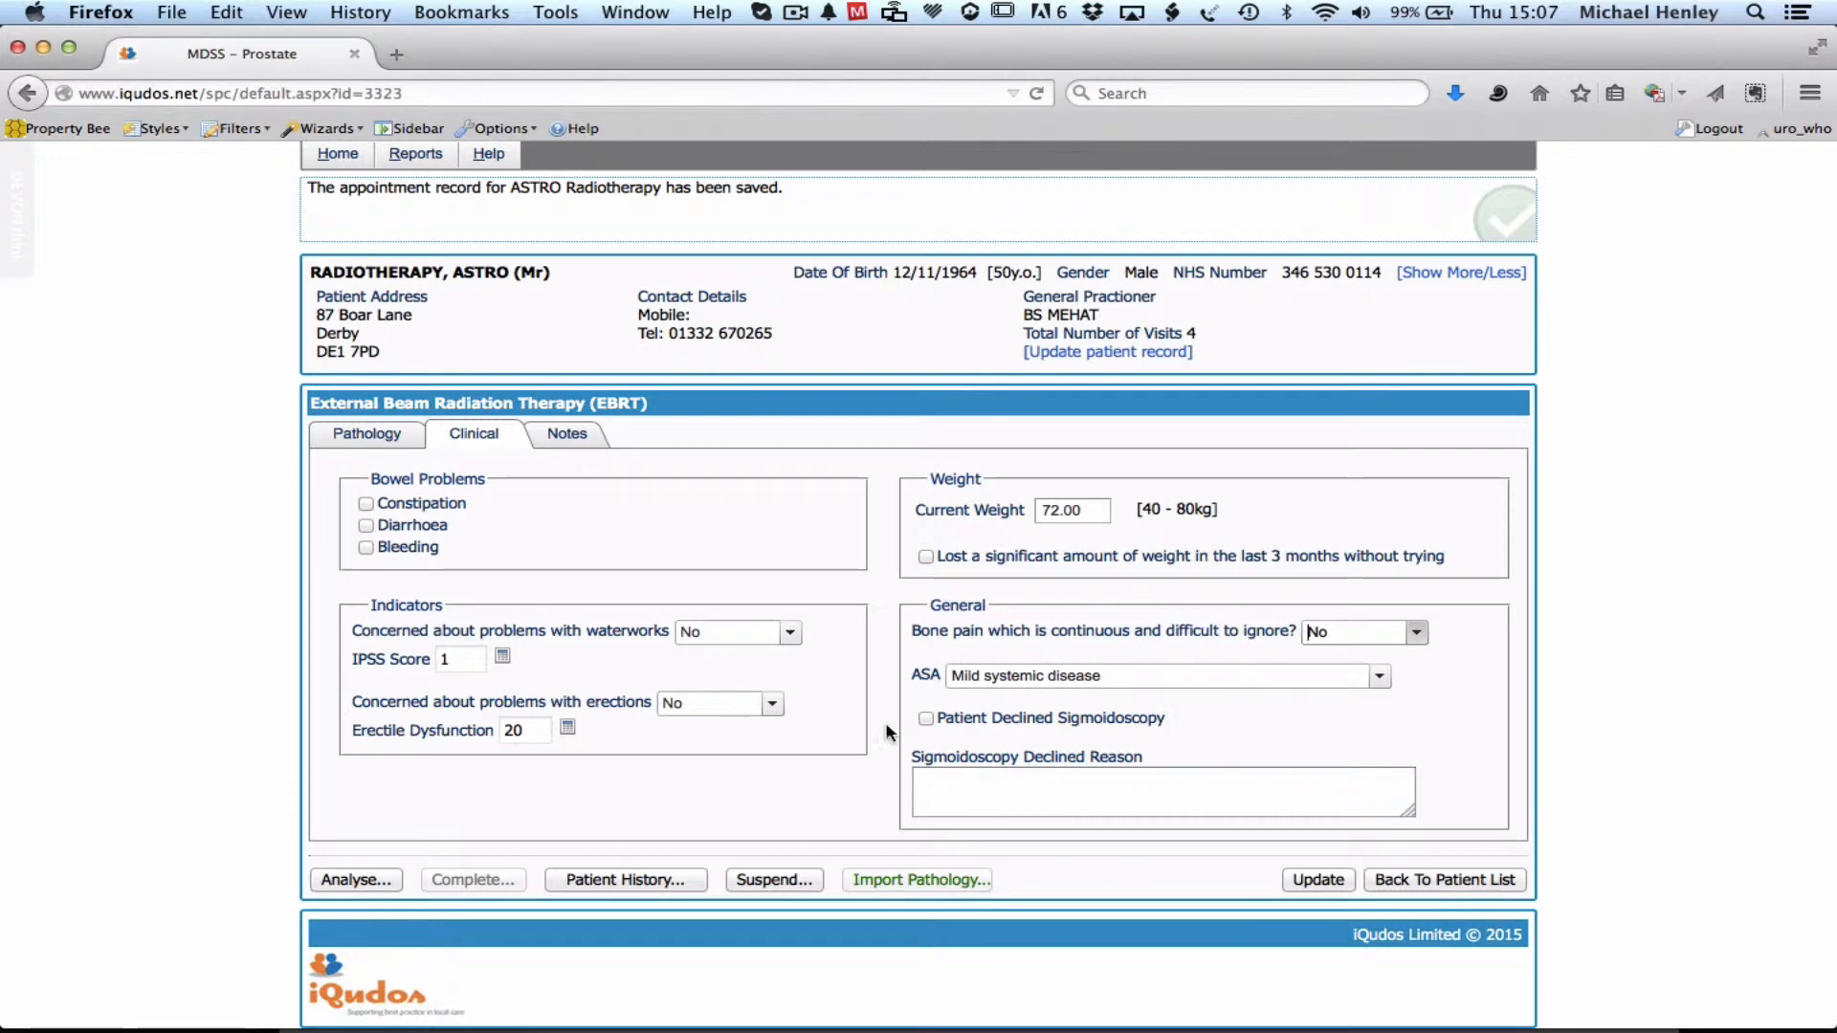
Step: Add the GP note "Also depressed I have recommended visit to practice." and save the appointment record
{"action": "scroll", "coordinate": [517, 304], "scroll_direction": "up", "scroll_amount": 1}
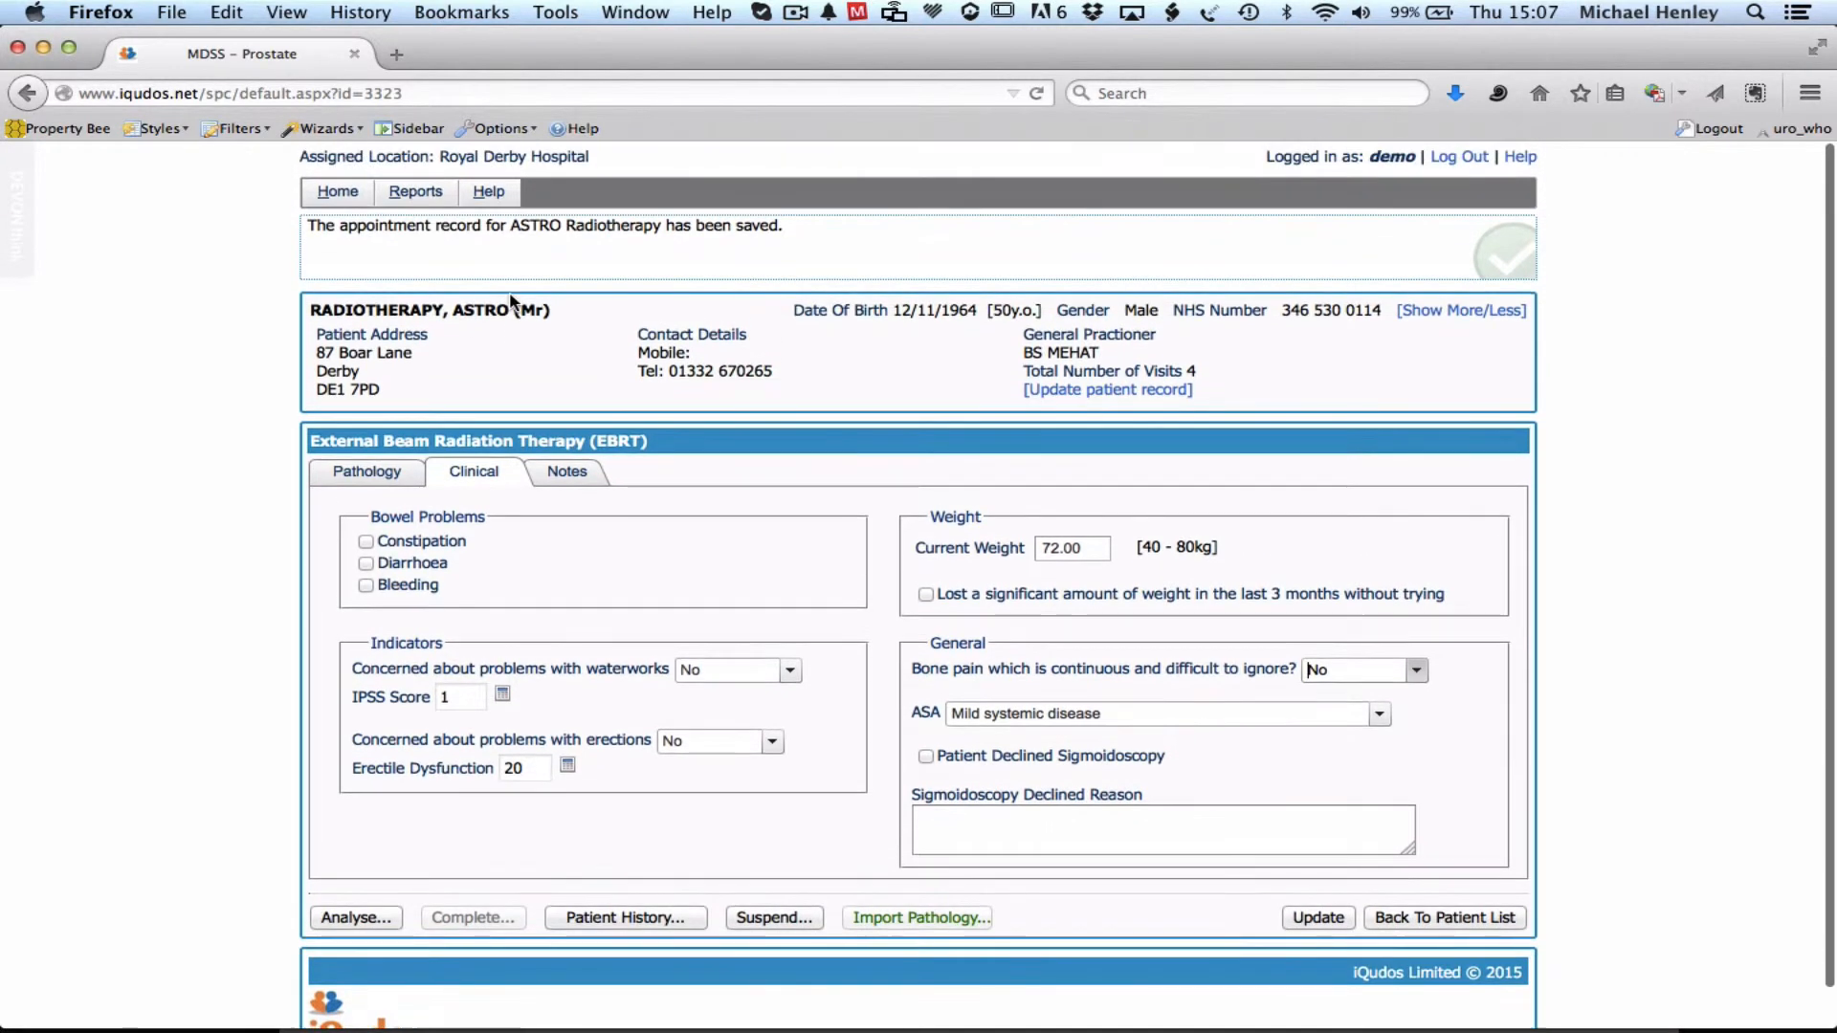
{"action": "left_click", "coordinate": [566, 478]}
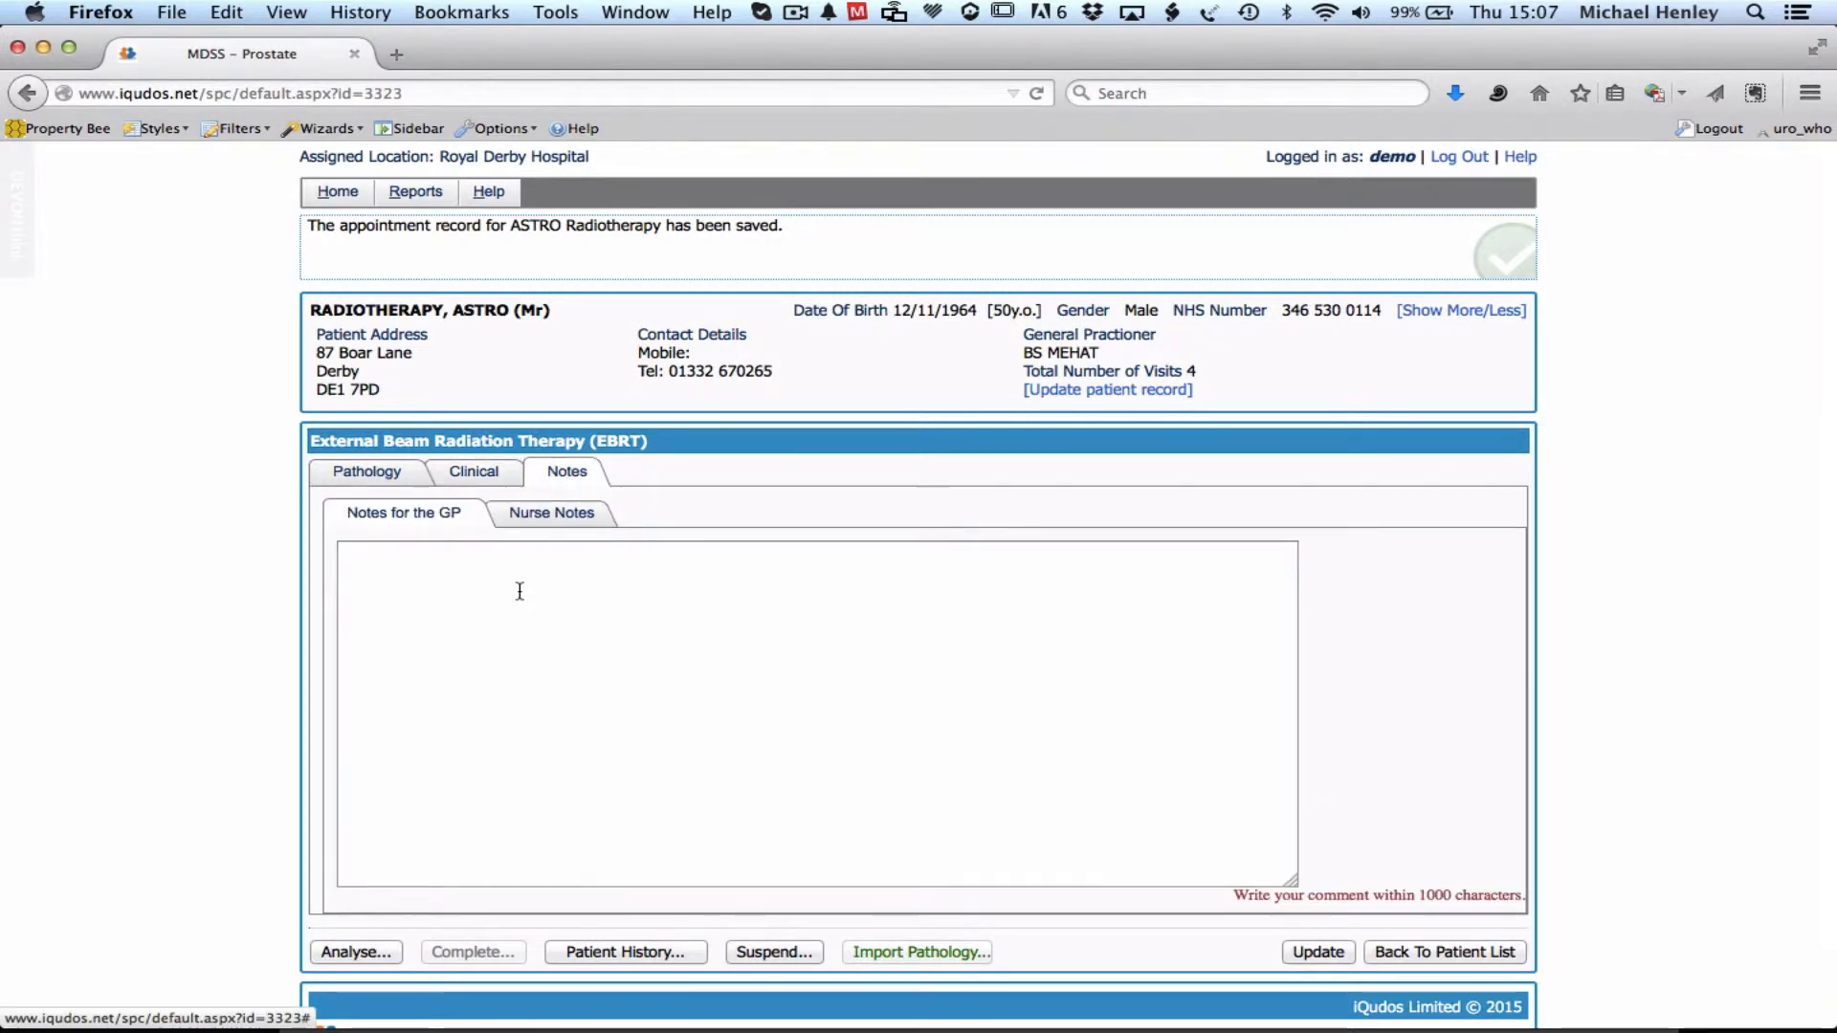
{"action": "left_click", "coordinate": [408, 588]}
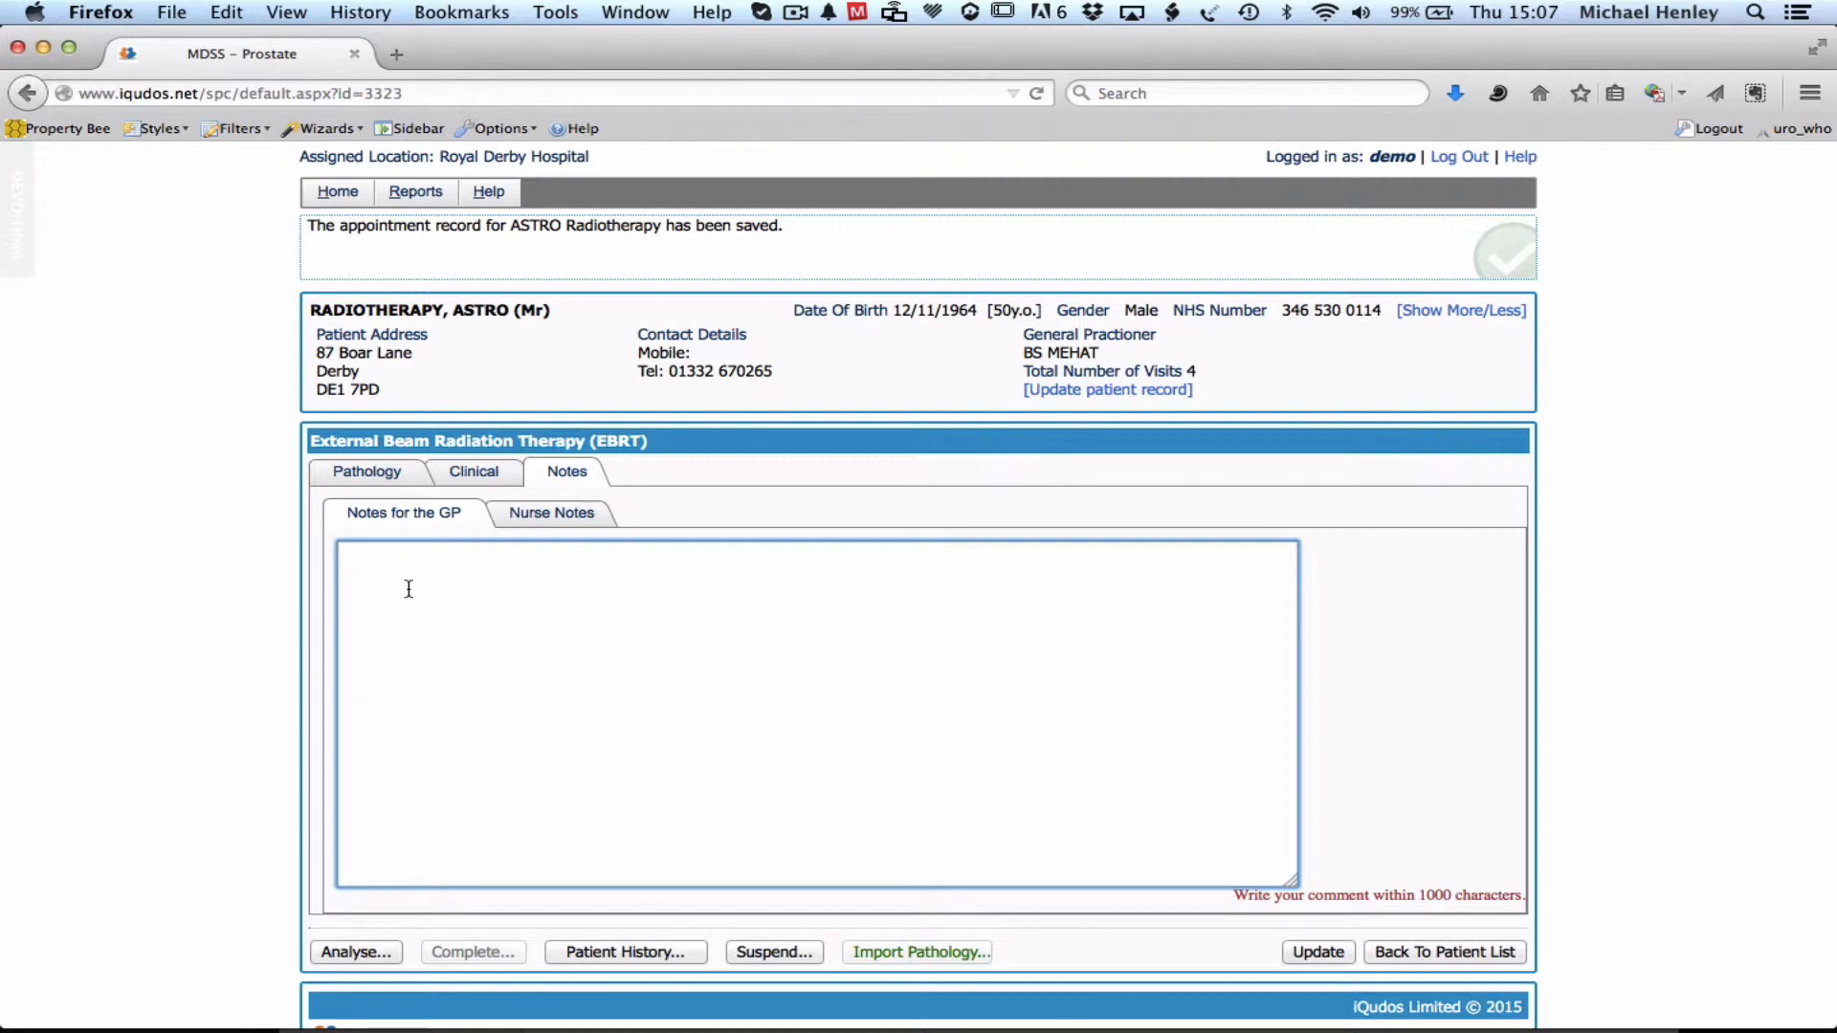
{"action": "type", "text": "Also"}
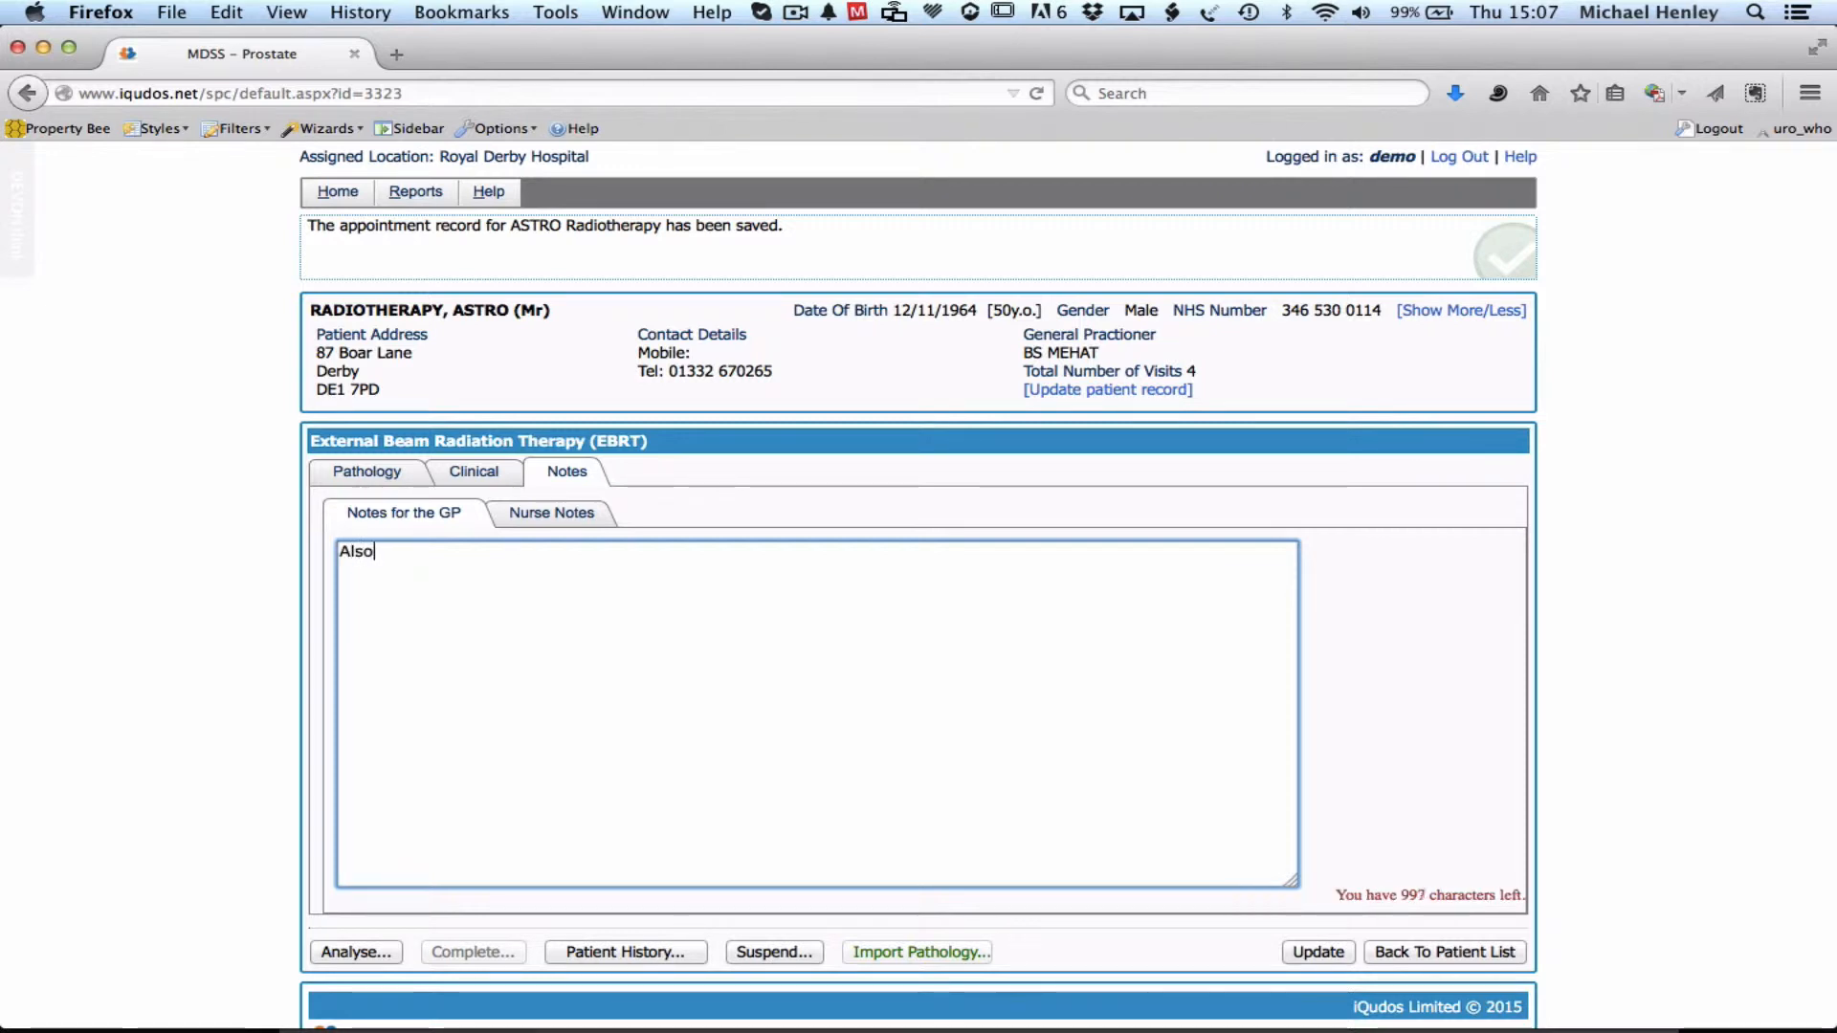
{"action": "type", "text": " depressed"}
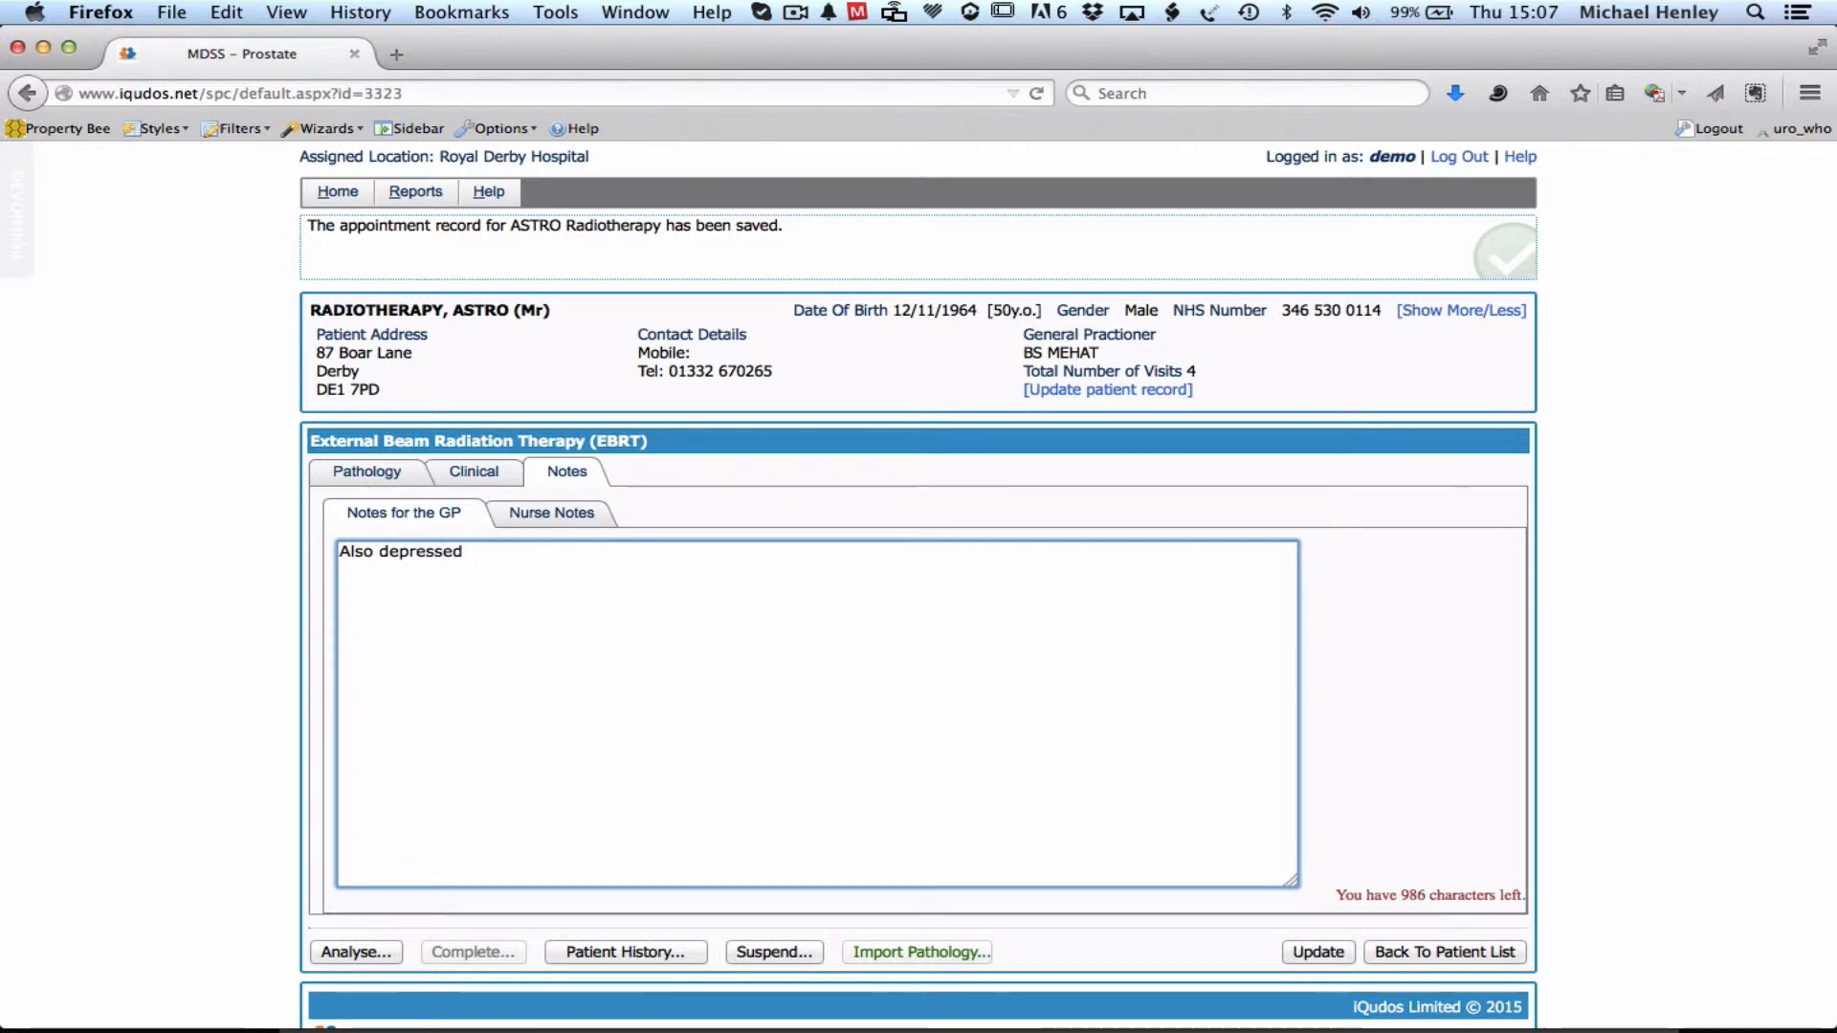
{"action": "type", "text": "I have reco"}
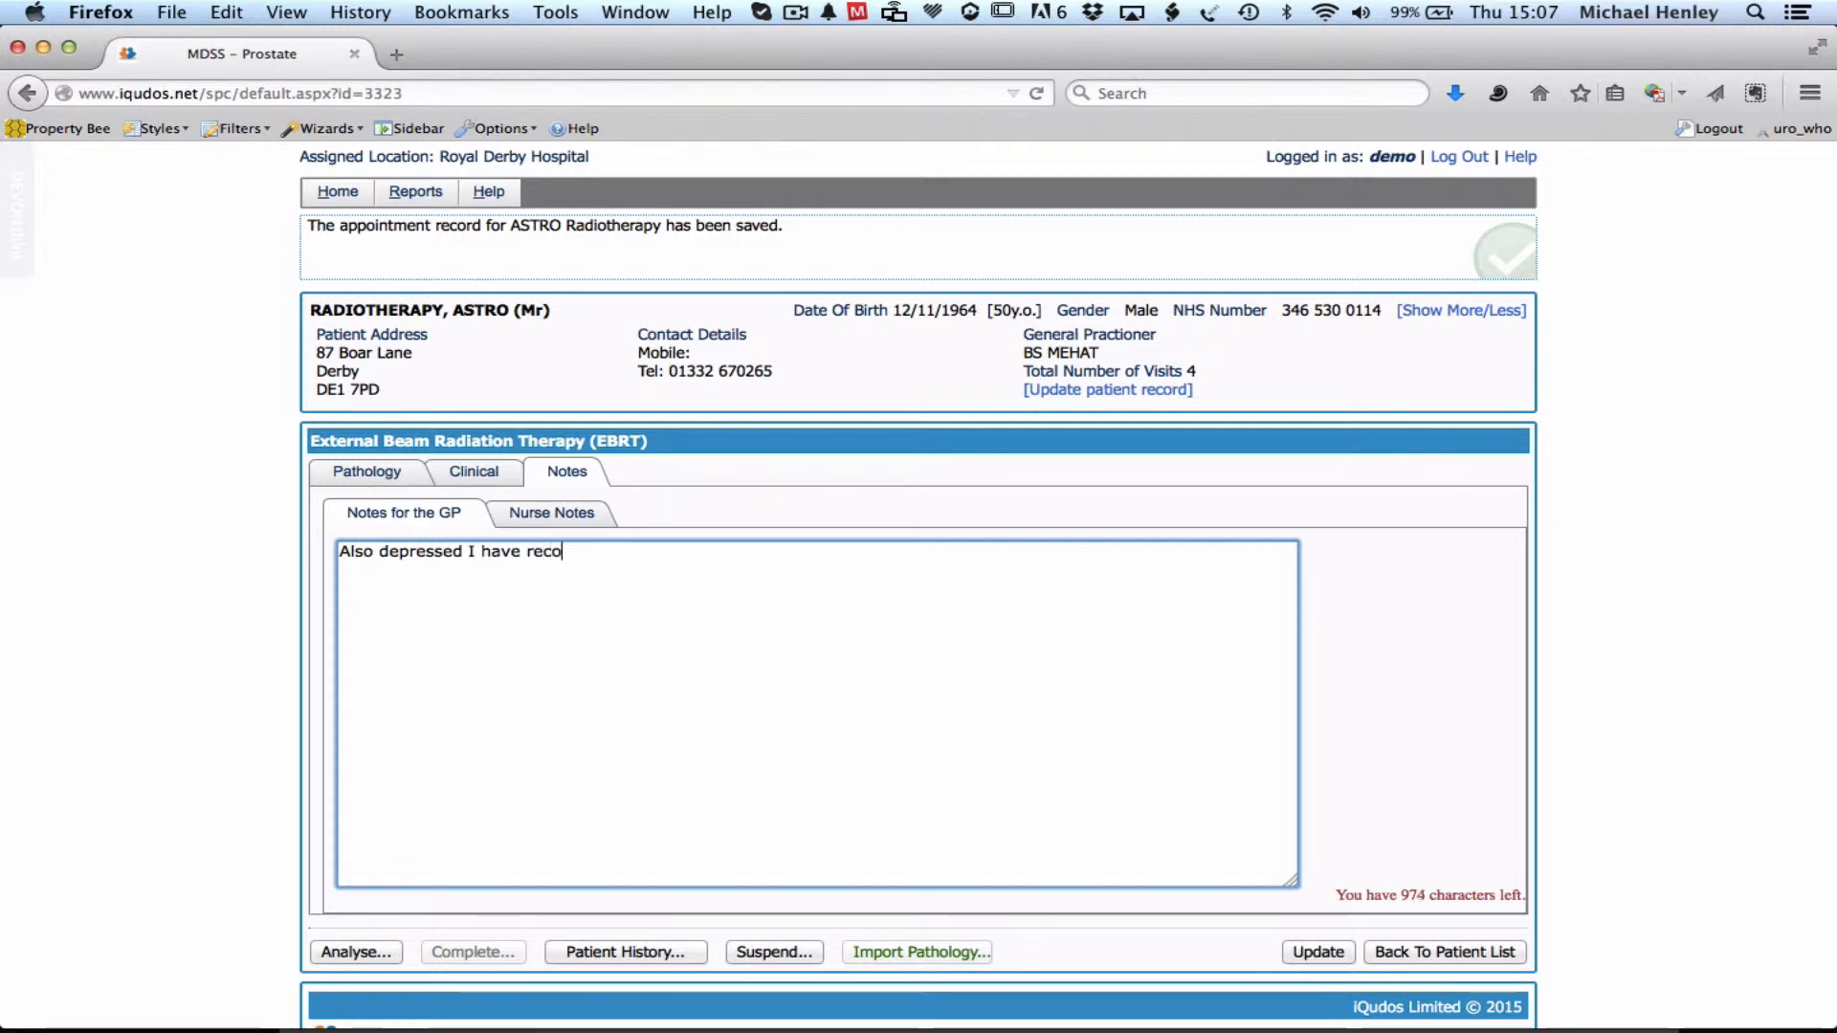
{"action": "type", "text": "mmended visit to practice."}
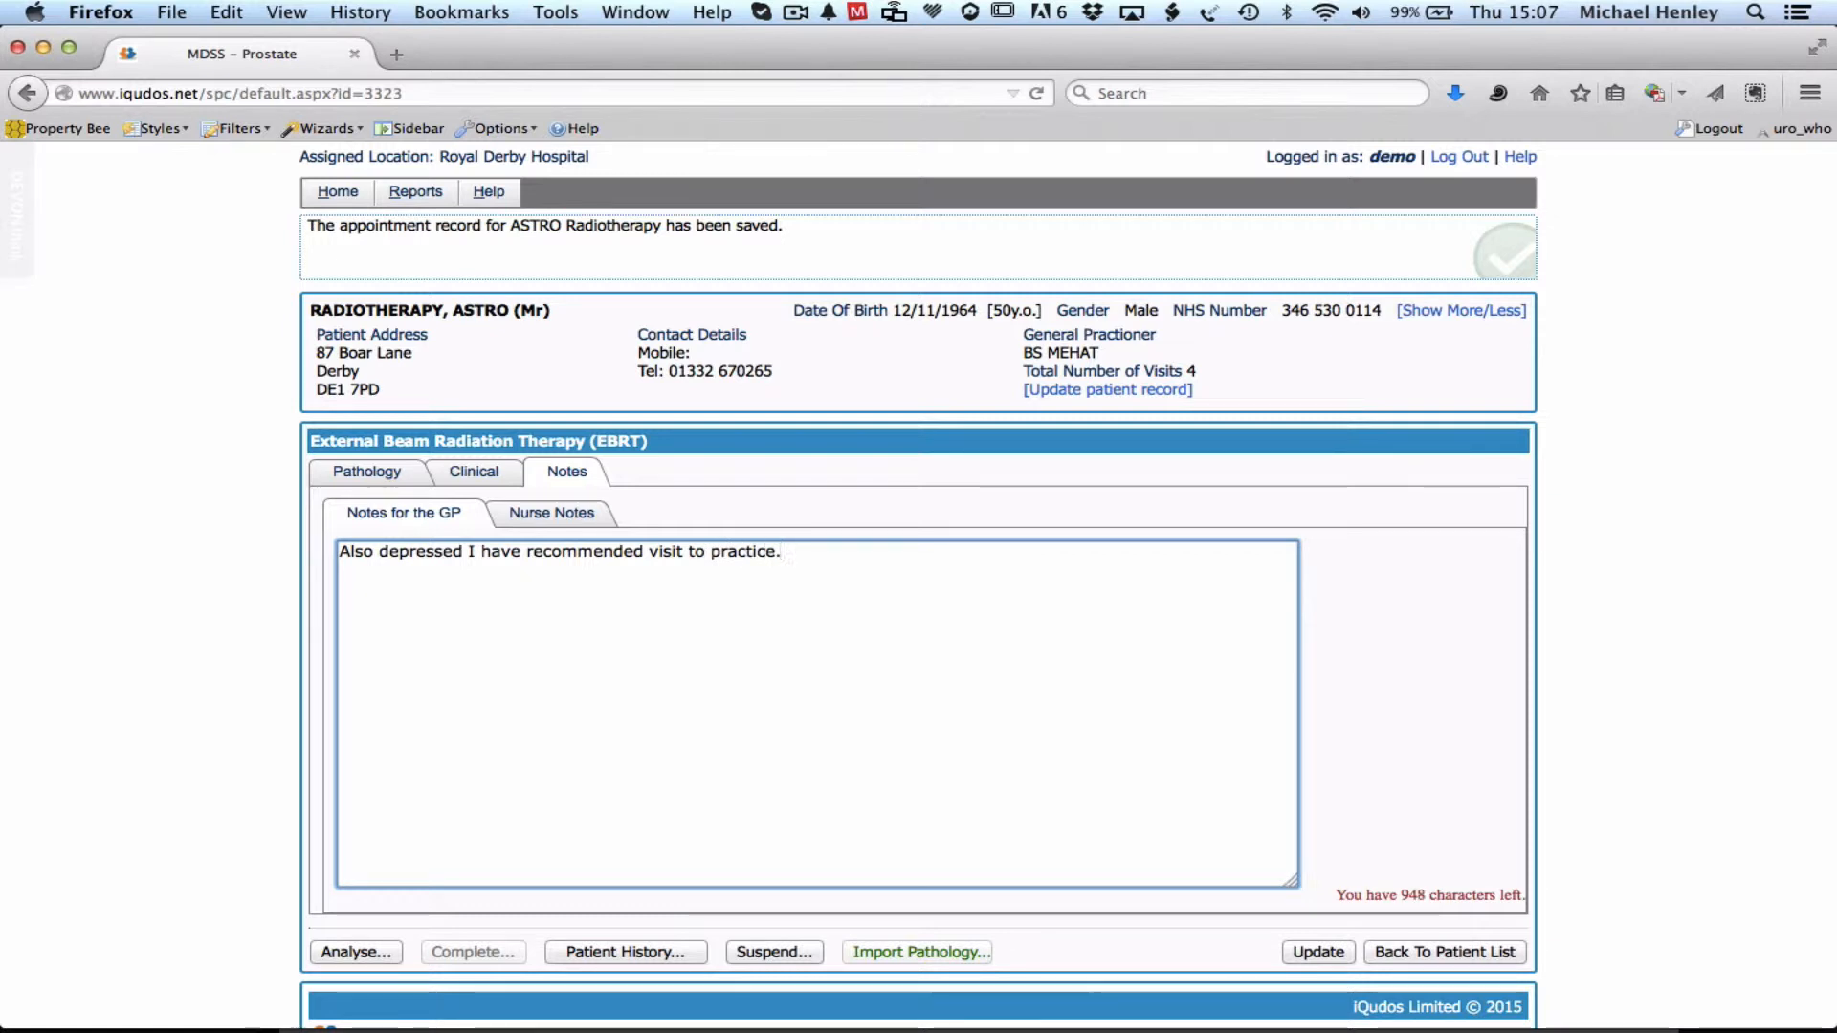
{"action": "left_click", "coordinate": [1322, 958]}
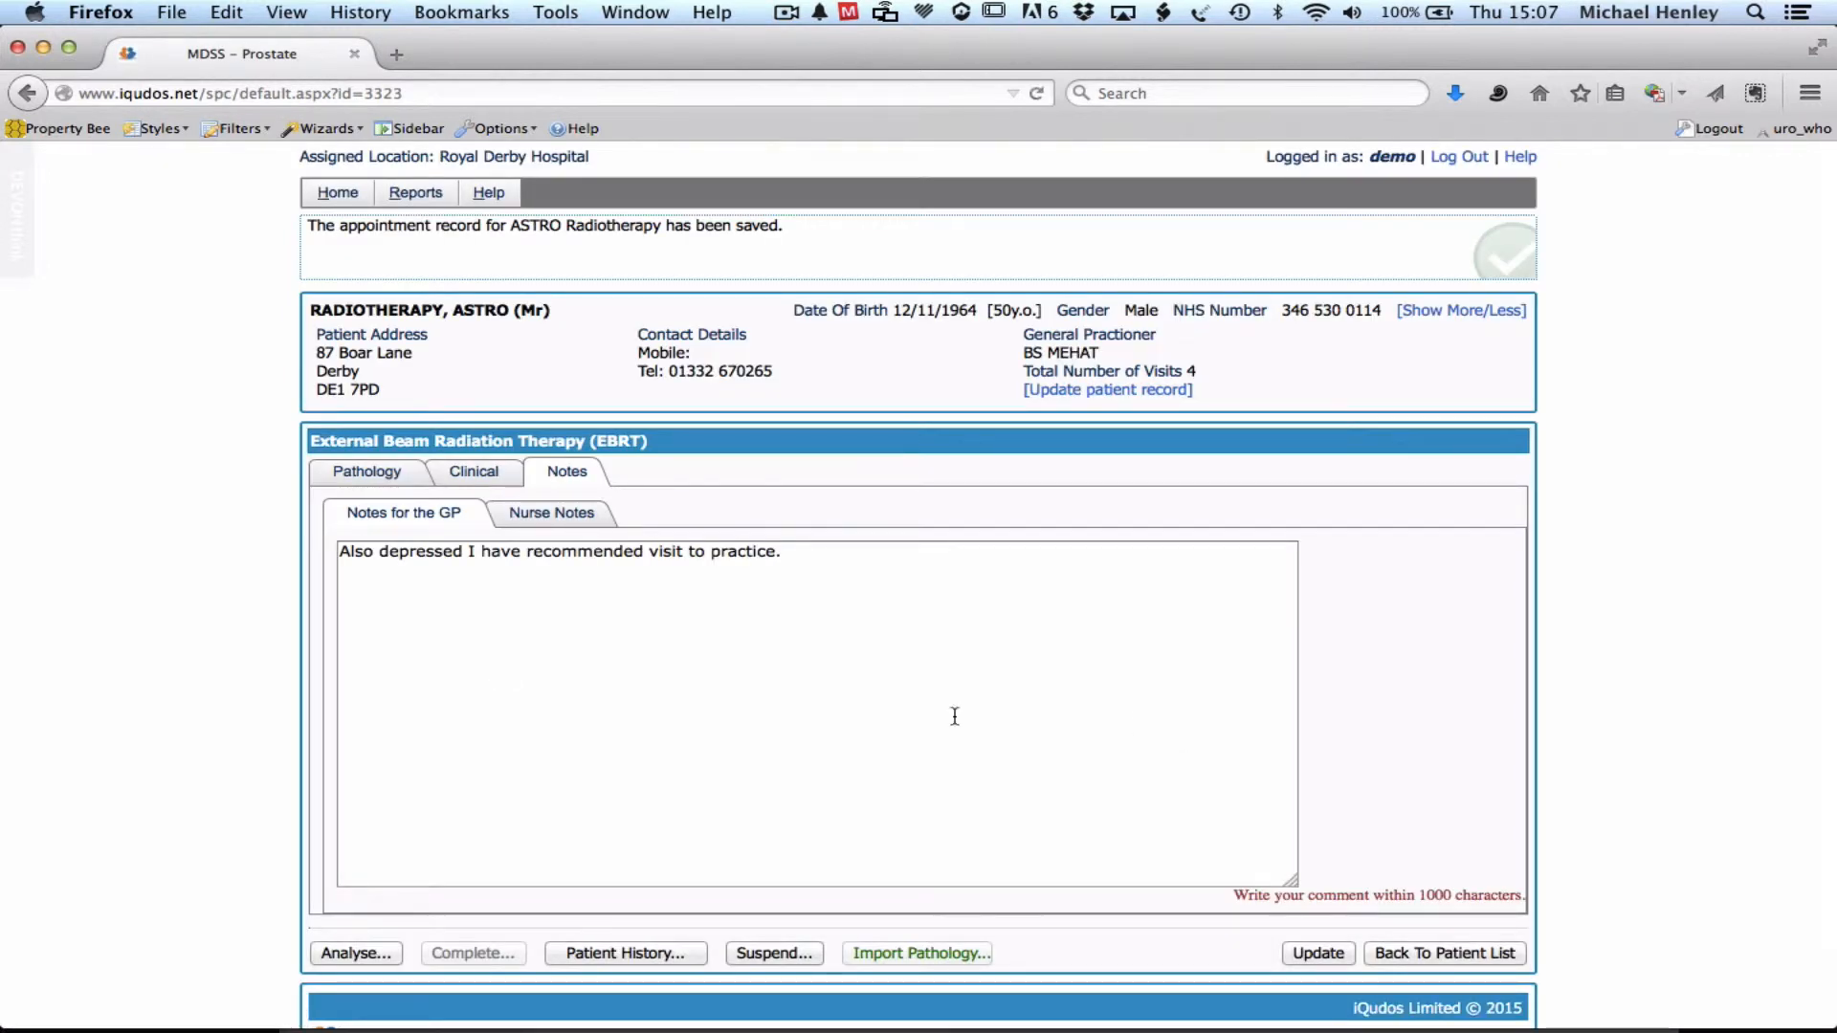
Step: Check the nurse notes, return to the GP notes and analyse the appointment to generate the GP letter
{"action": "left_click", "coordinate": [540, 523]}
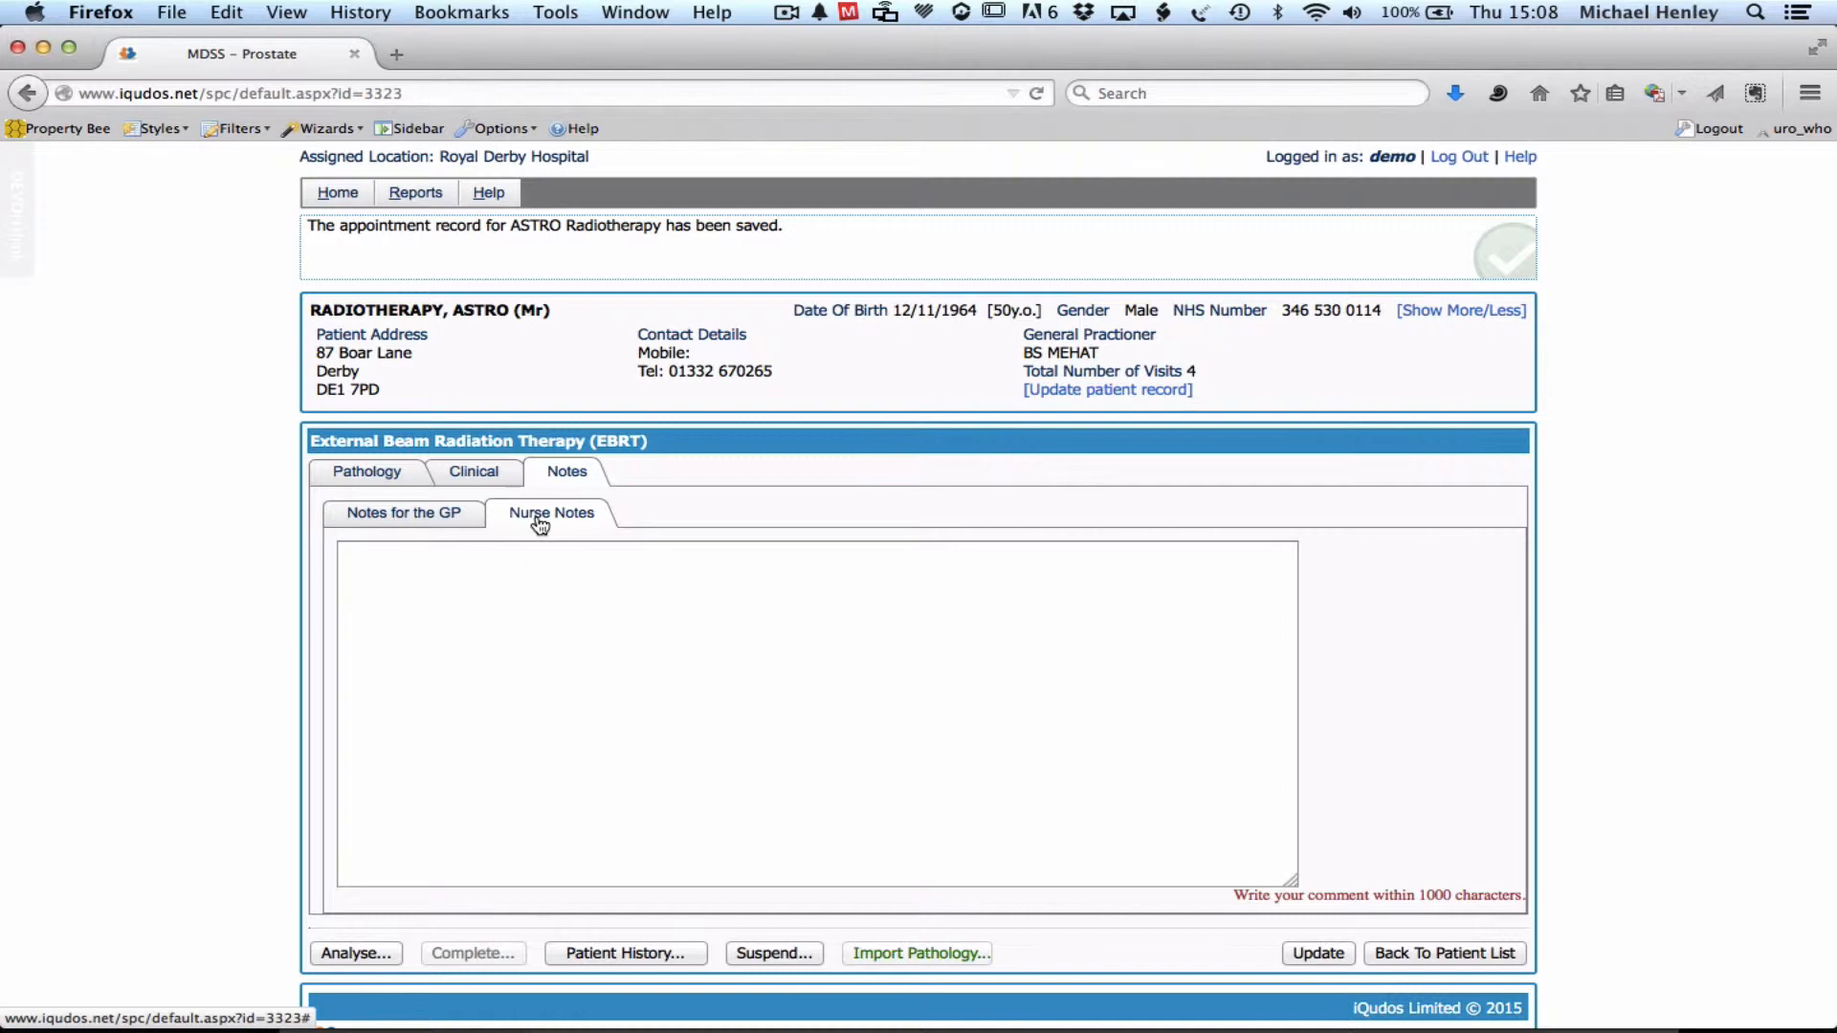
{"action": "left_click", "coordinate": [448, 522]}
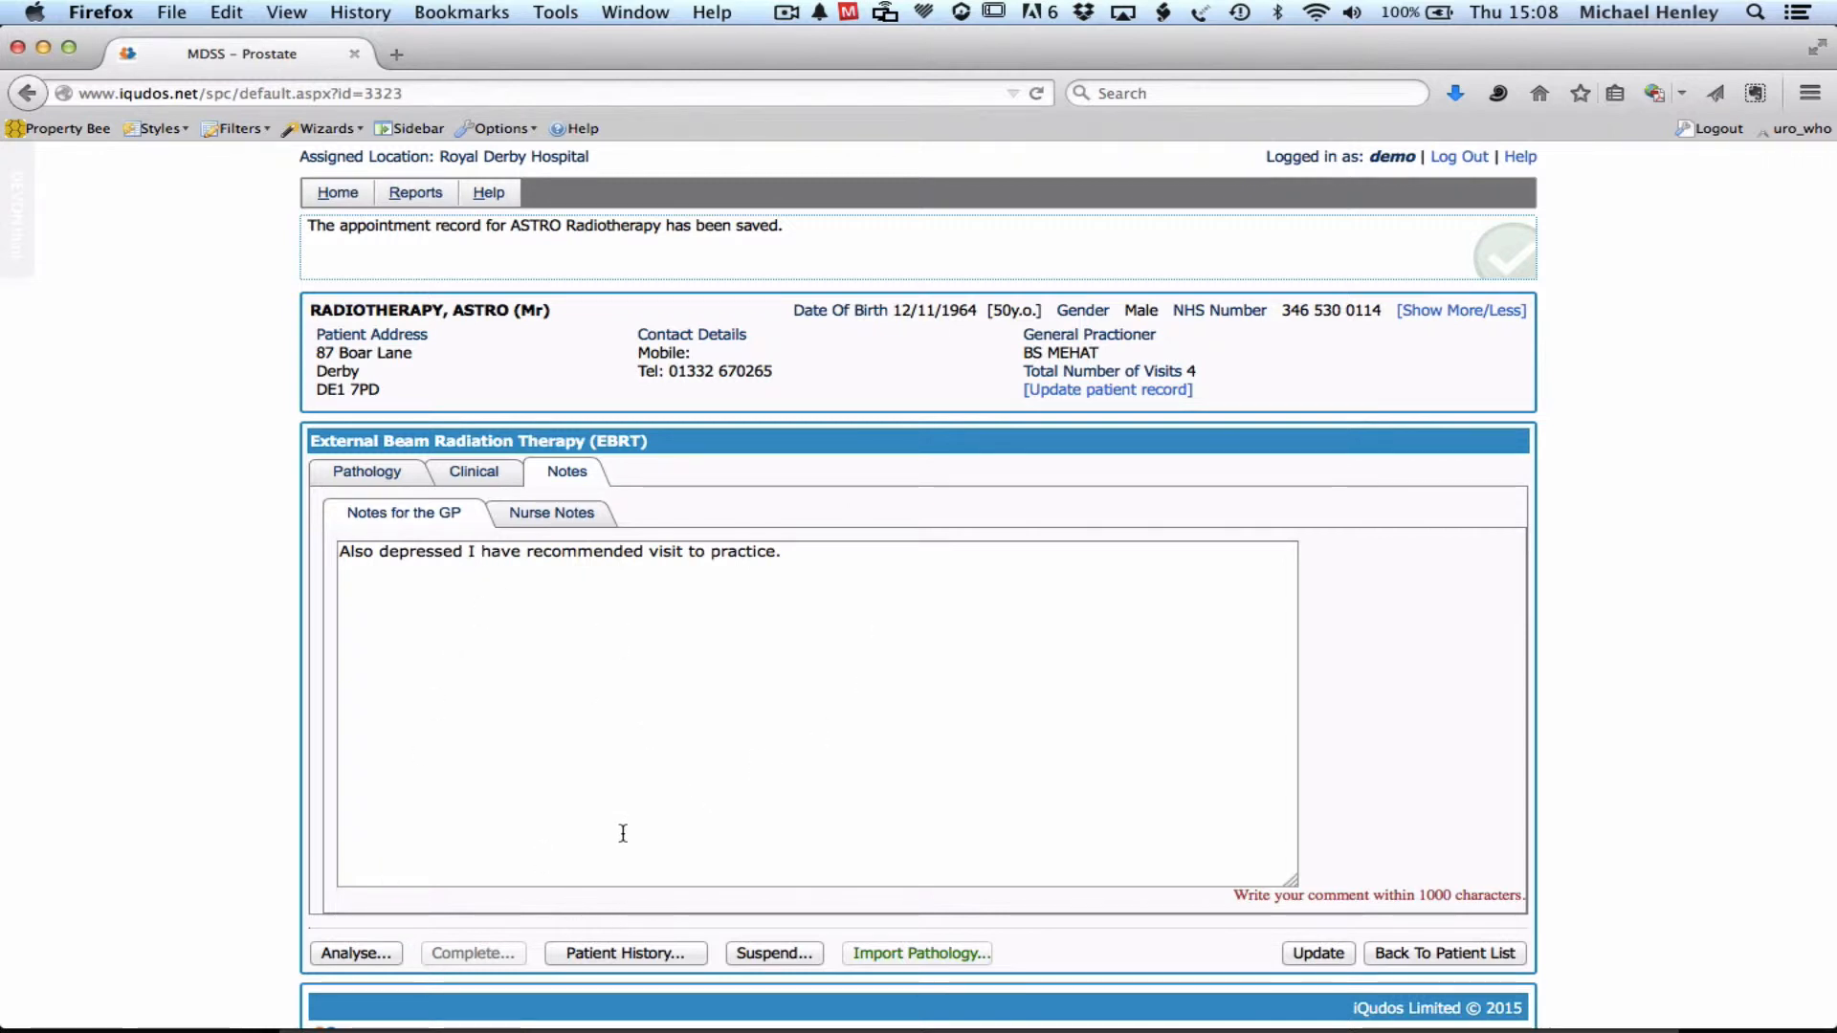
{"action": "left_click", "coordinate": [365, 957]}
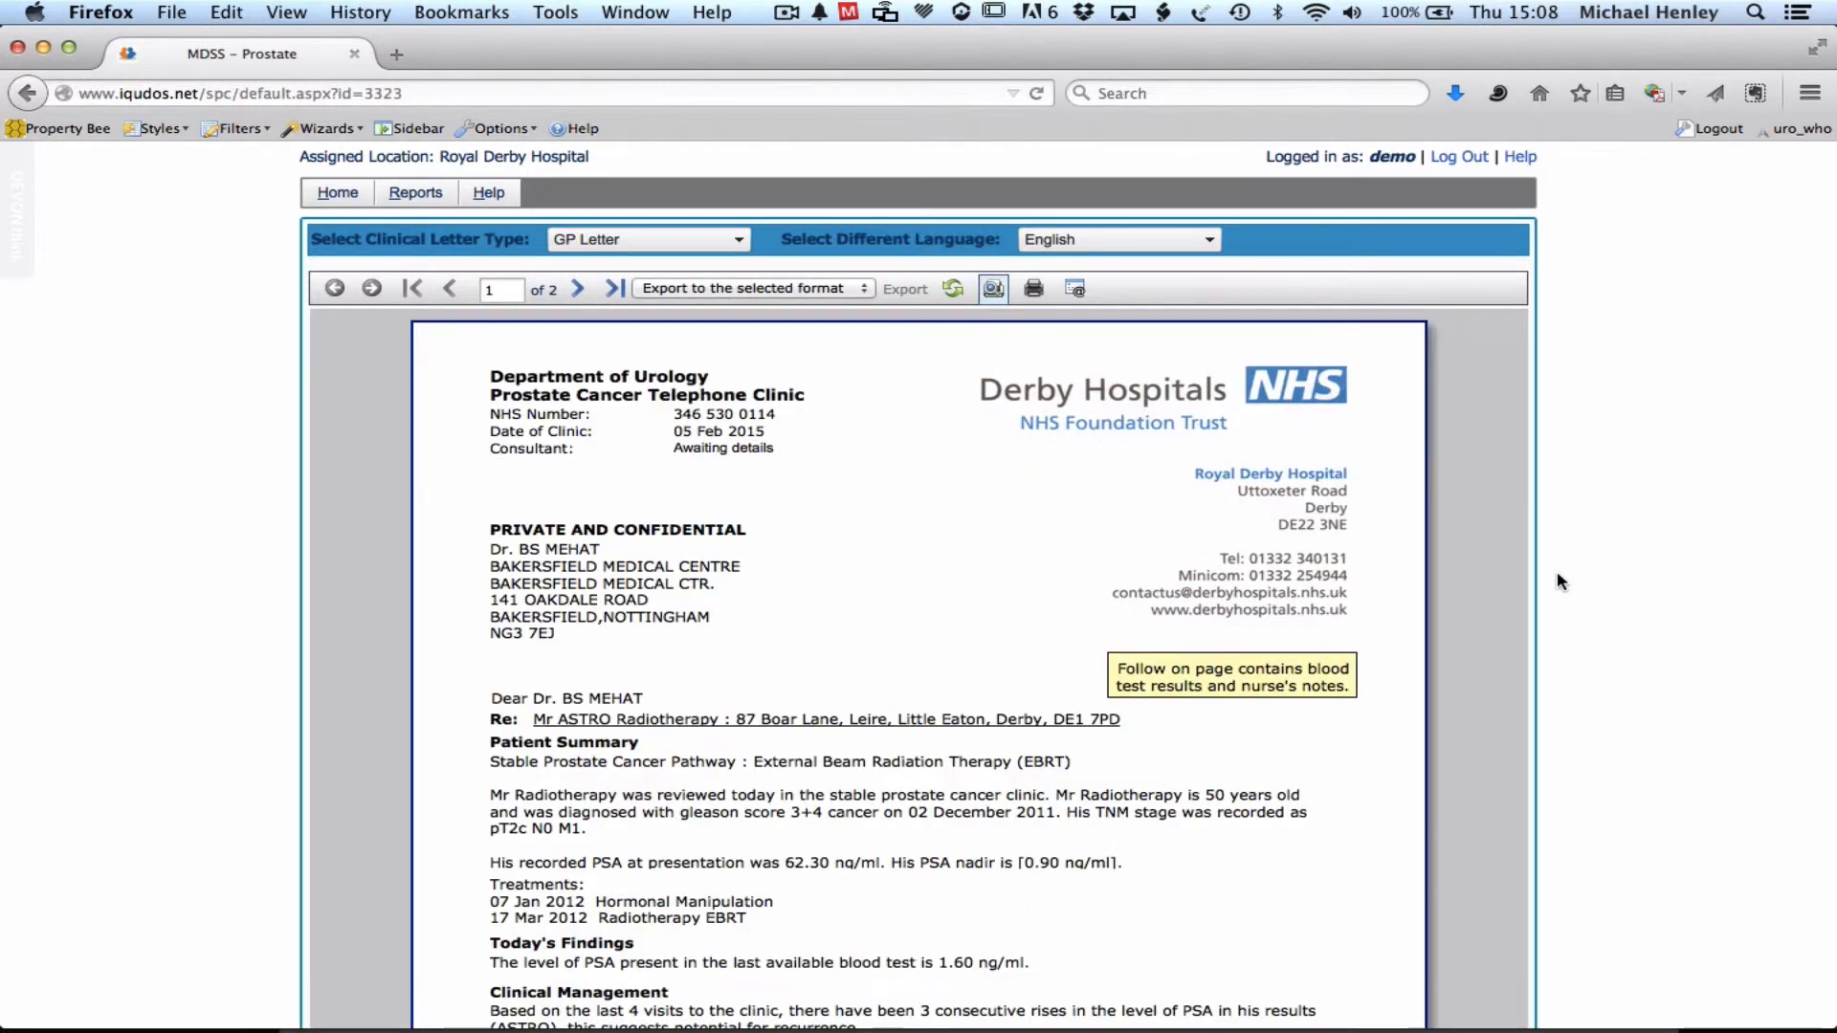
Step: Read the GP letter's first page, covering the patient summary, today's findings, clinical management and follow up
{"action": "scroll", "coordinate": [1558, 574], "scroll_direction": "down", "scroll_amount": 2}
{"action": "scroll", "coordinate": [1557, 579], "scroll_direction": "down", "scroll_amount": 5}
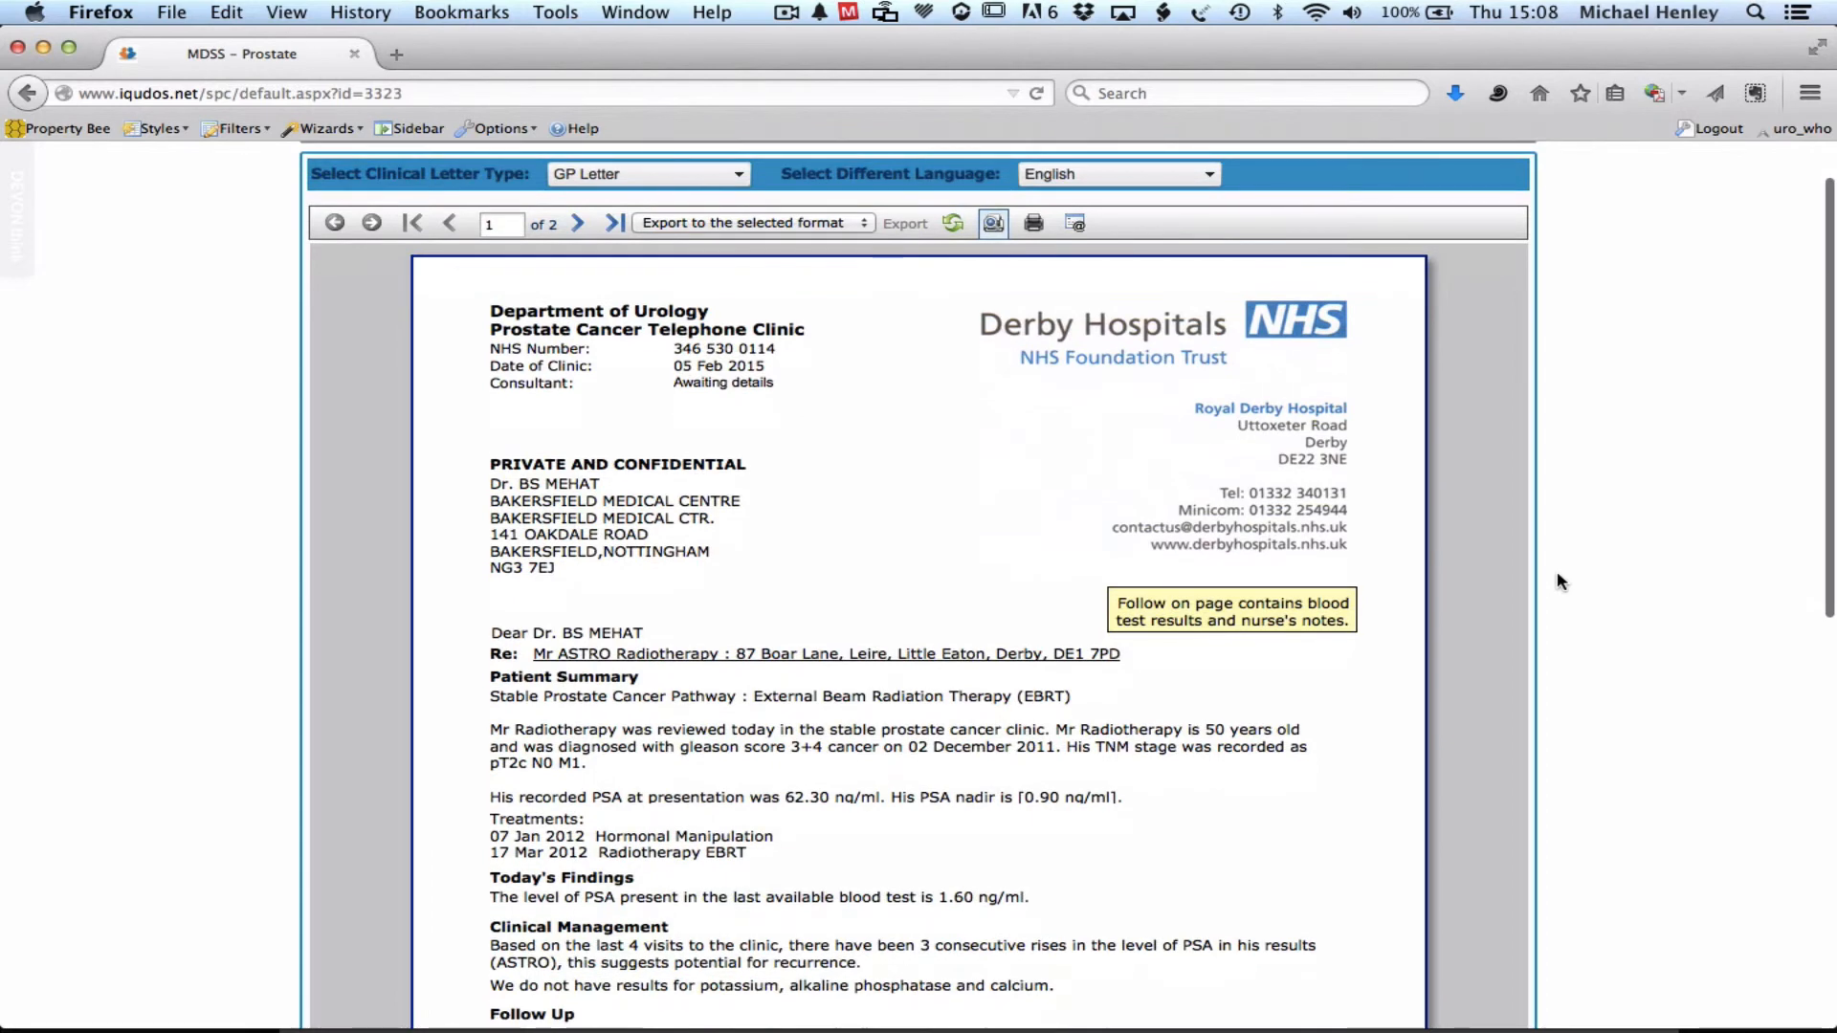
{"action": "scroll", "coordinate": [1558, 570], "scroll_direction": "down", "scroll_amount": 2}
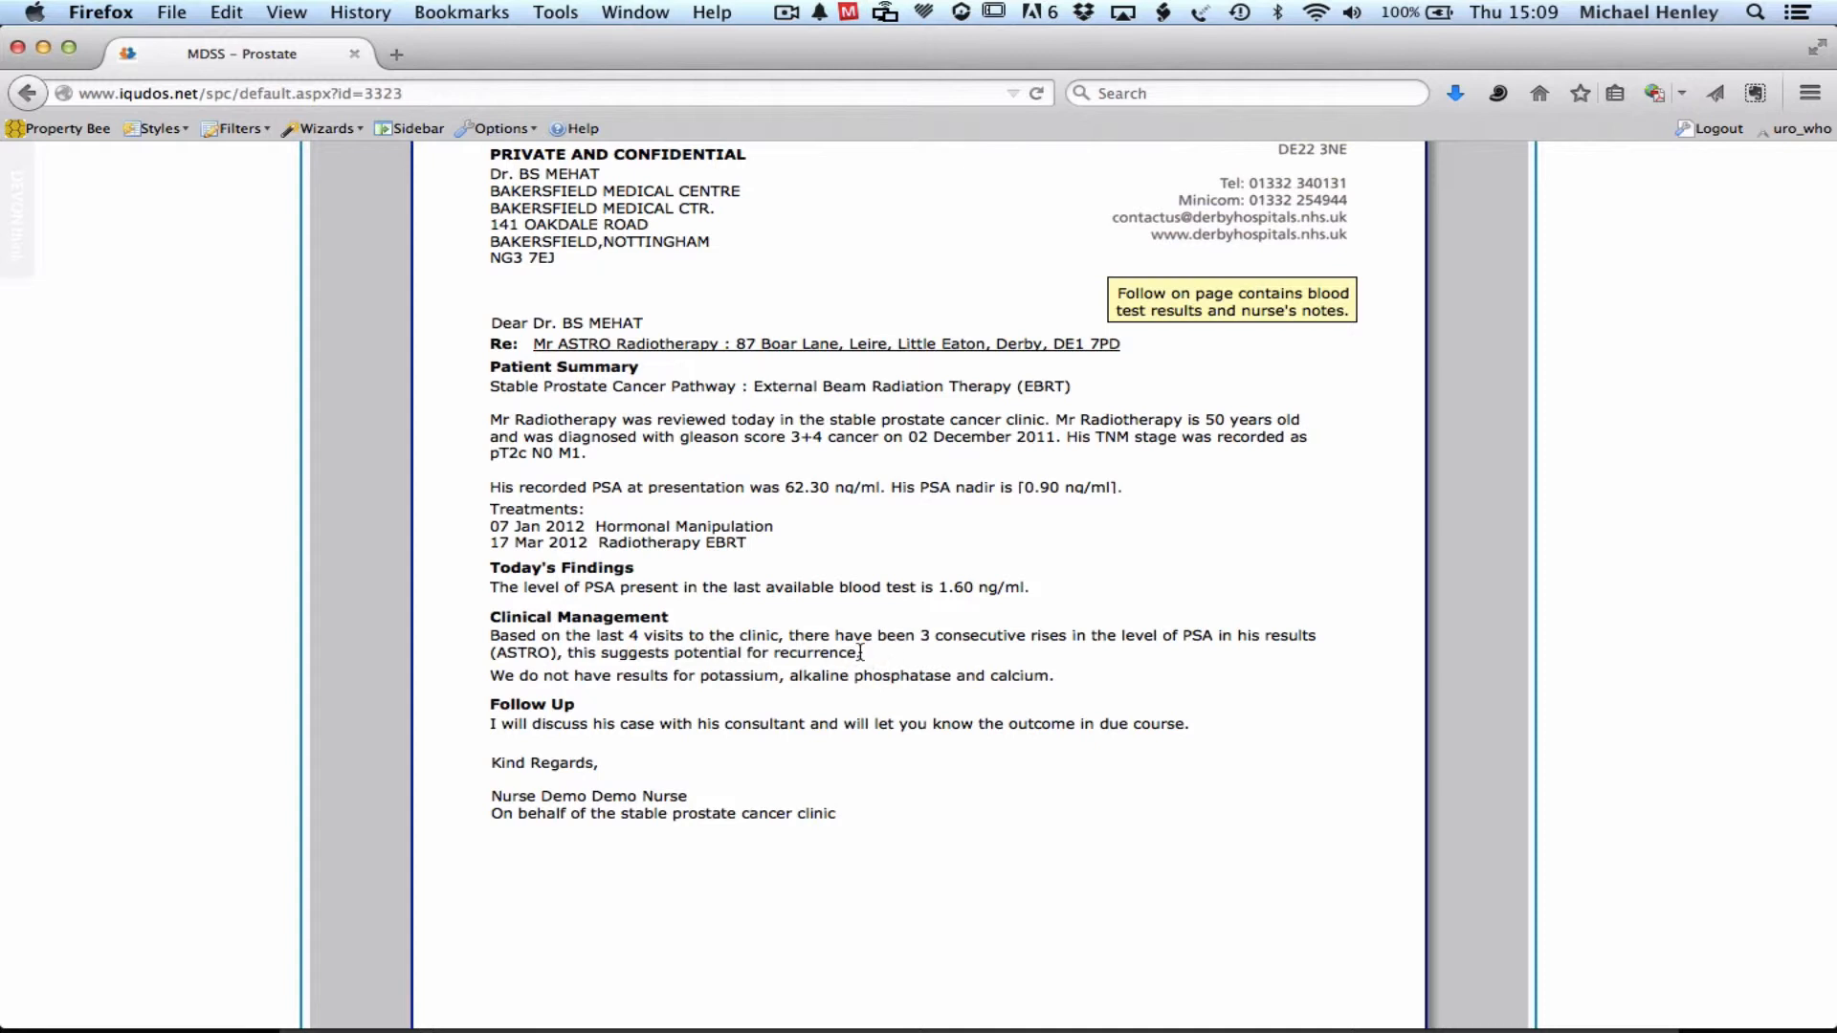
{"action": "scroll", "coordinate": [802, 552], "scroll_direction": "up", "scroll_amount": 2}
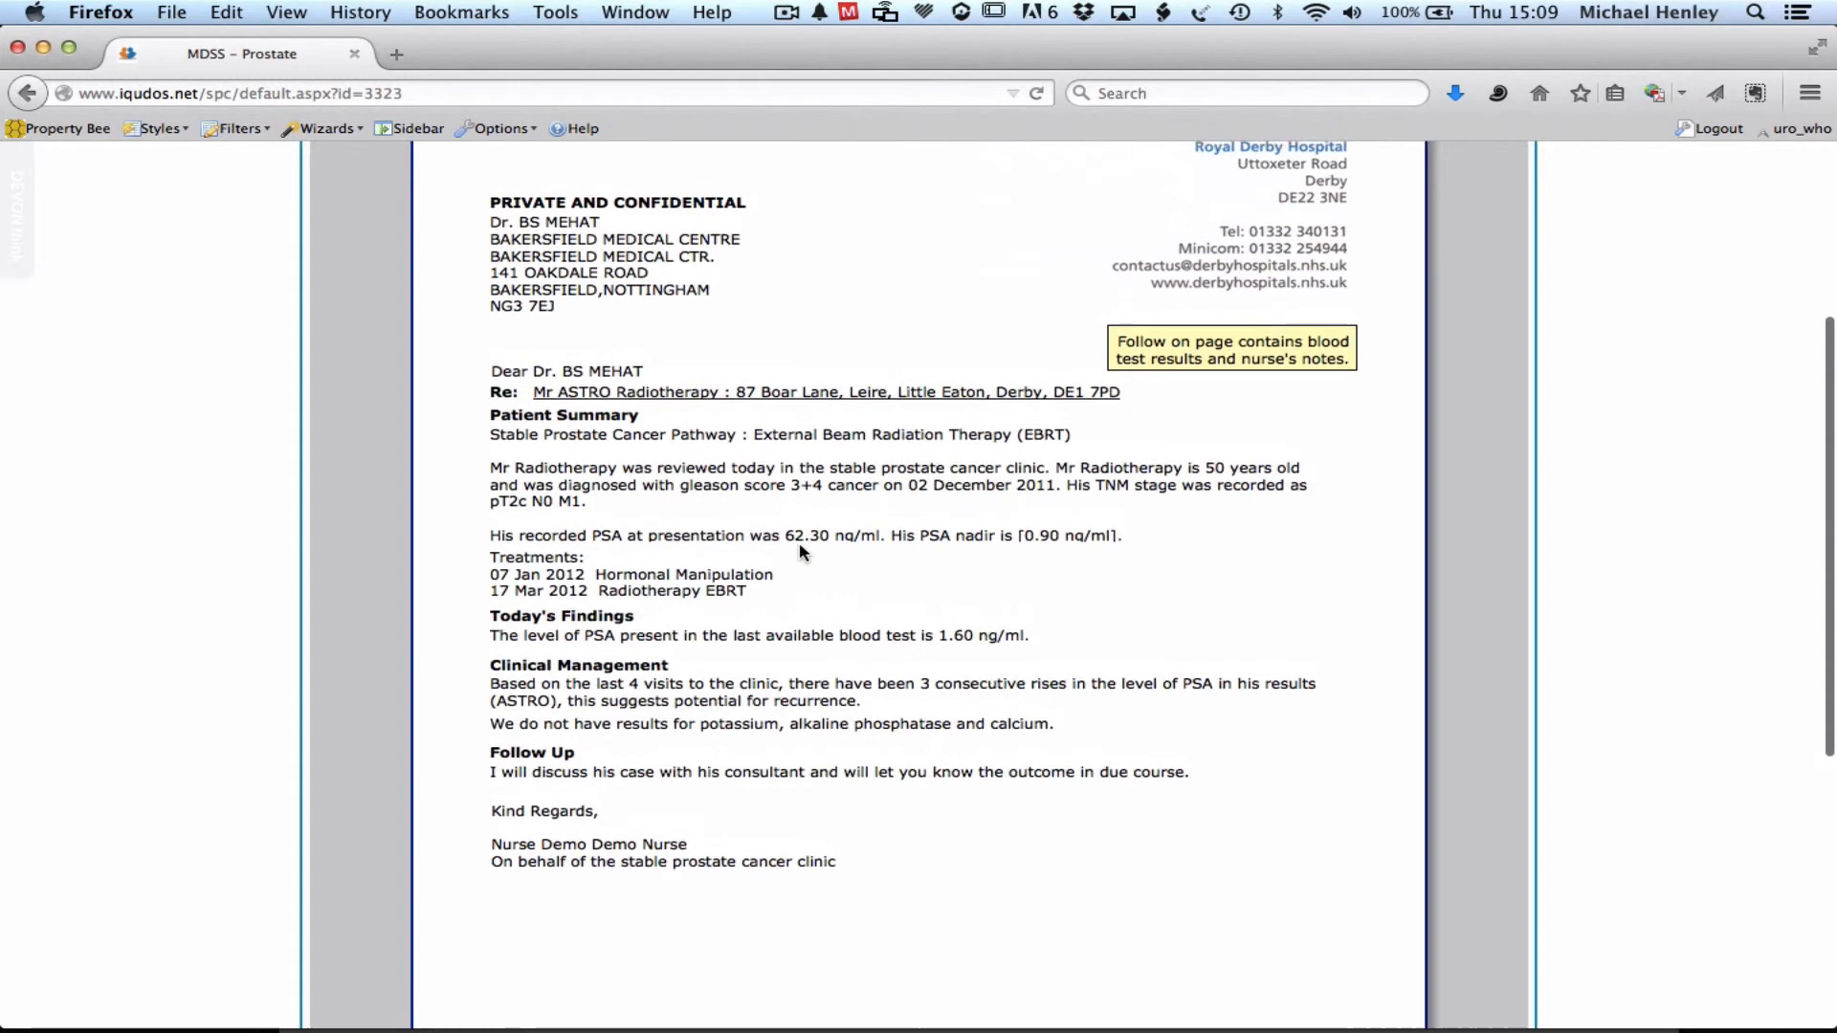
{"action": "scroll", "coordinate": [801, 552], "scroll_direction": "up", "scroll_amount": 2}
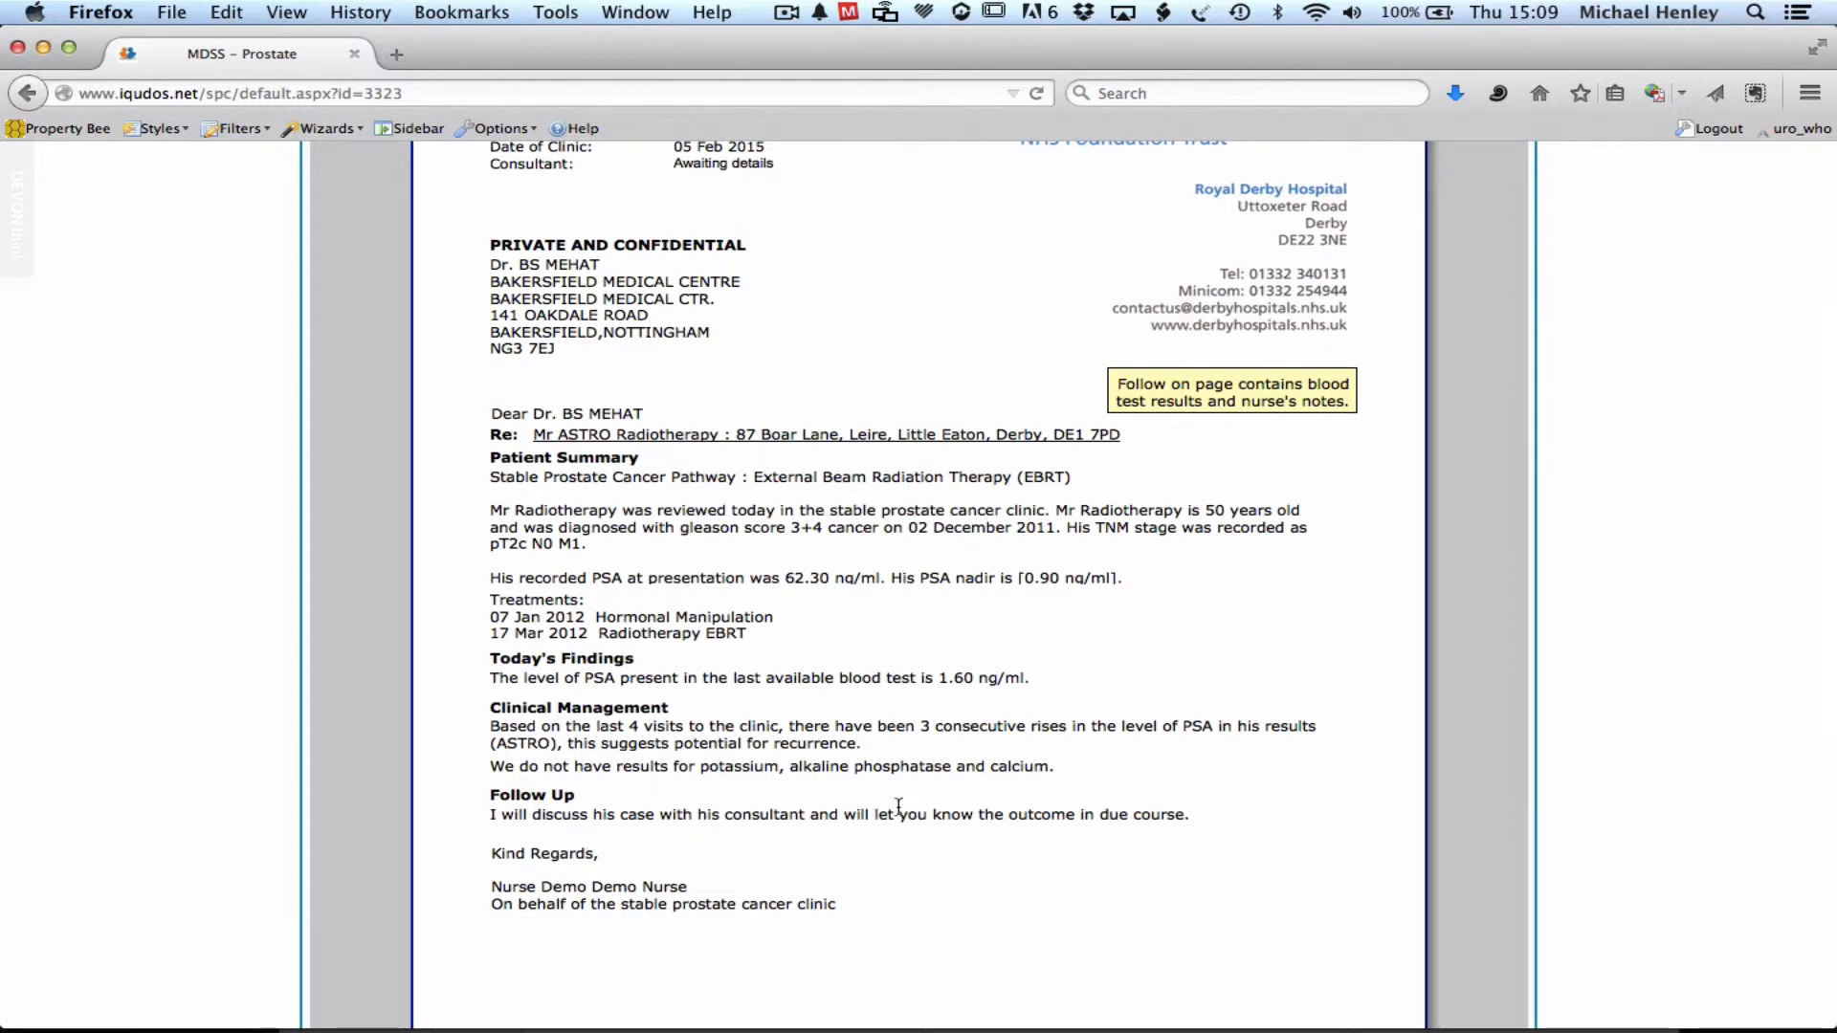
{"action": "scroll", "coordinate": [899, 807], "scroll_direction": "up", "scroll_amount": 3}
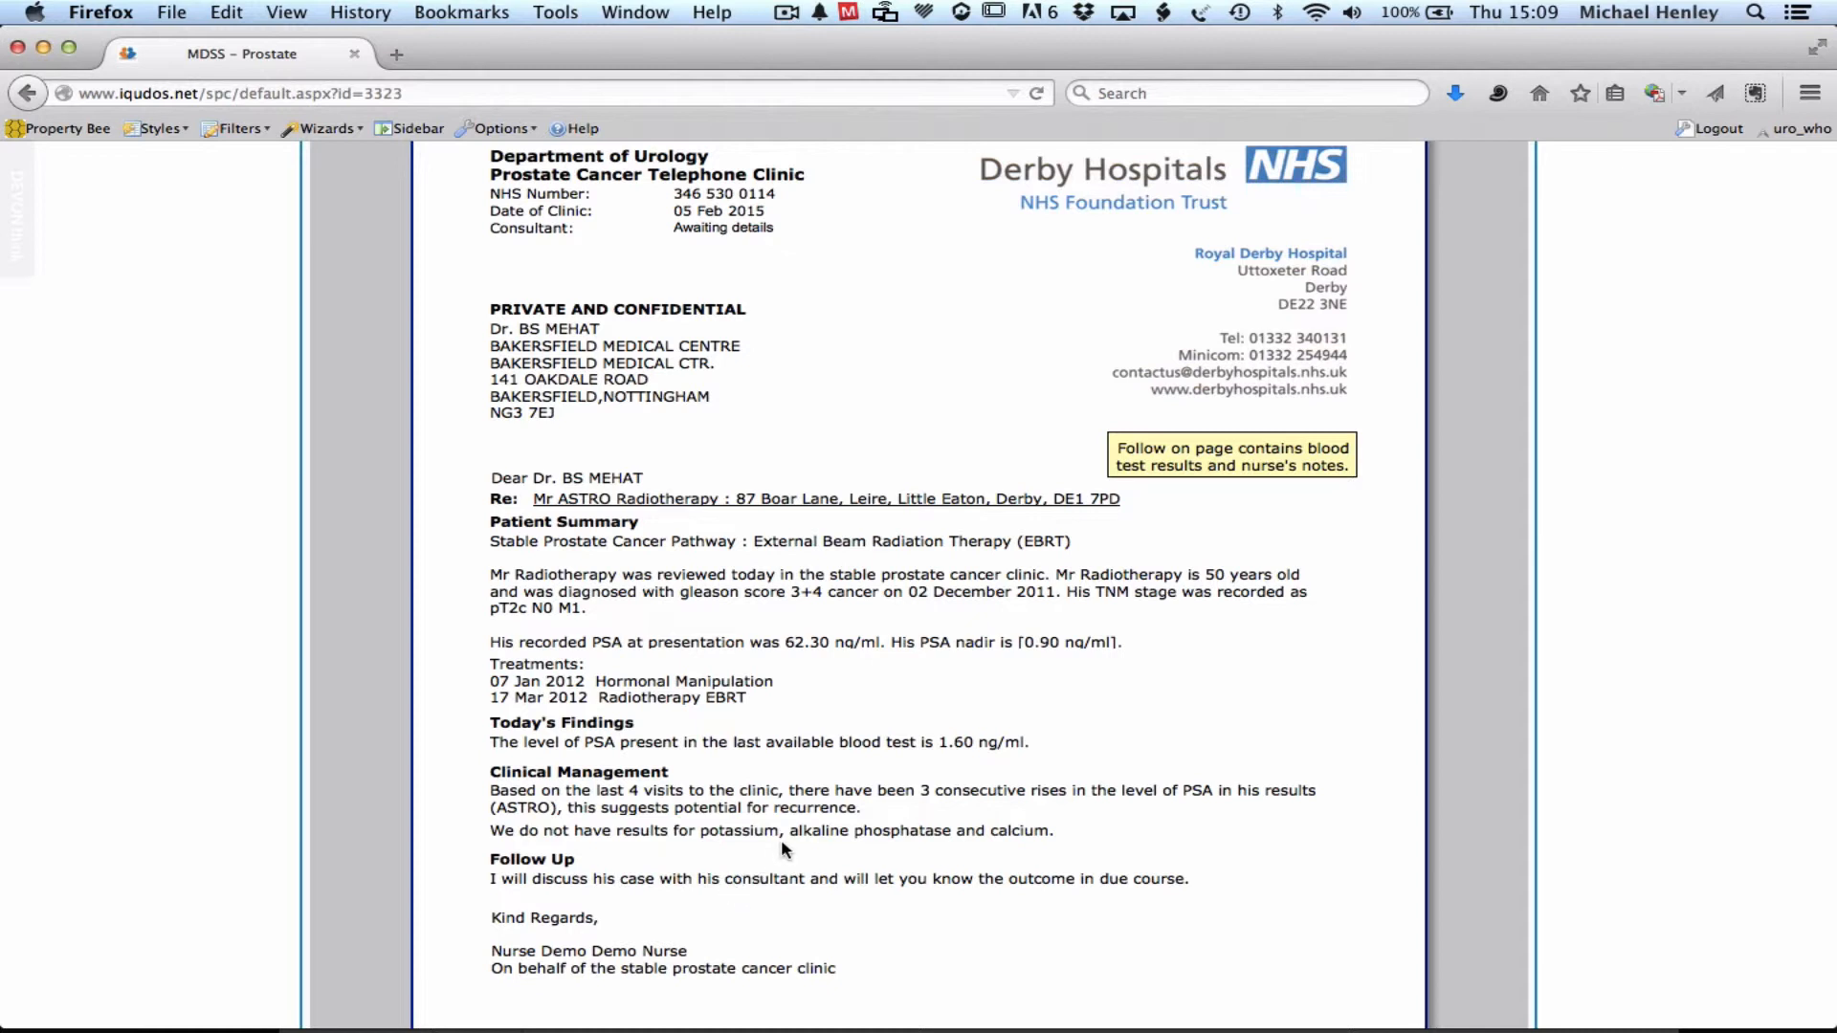
{"action": "scroll", "coordinate": [780, 840], "scroll_direction": "up", "scroll_amount": 3}
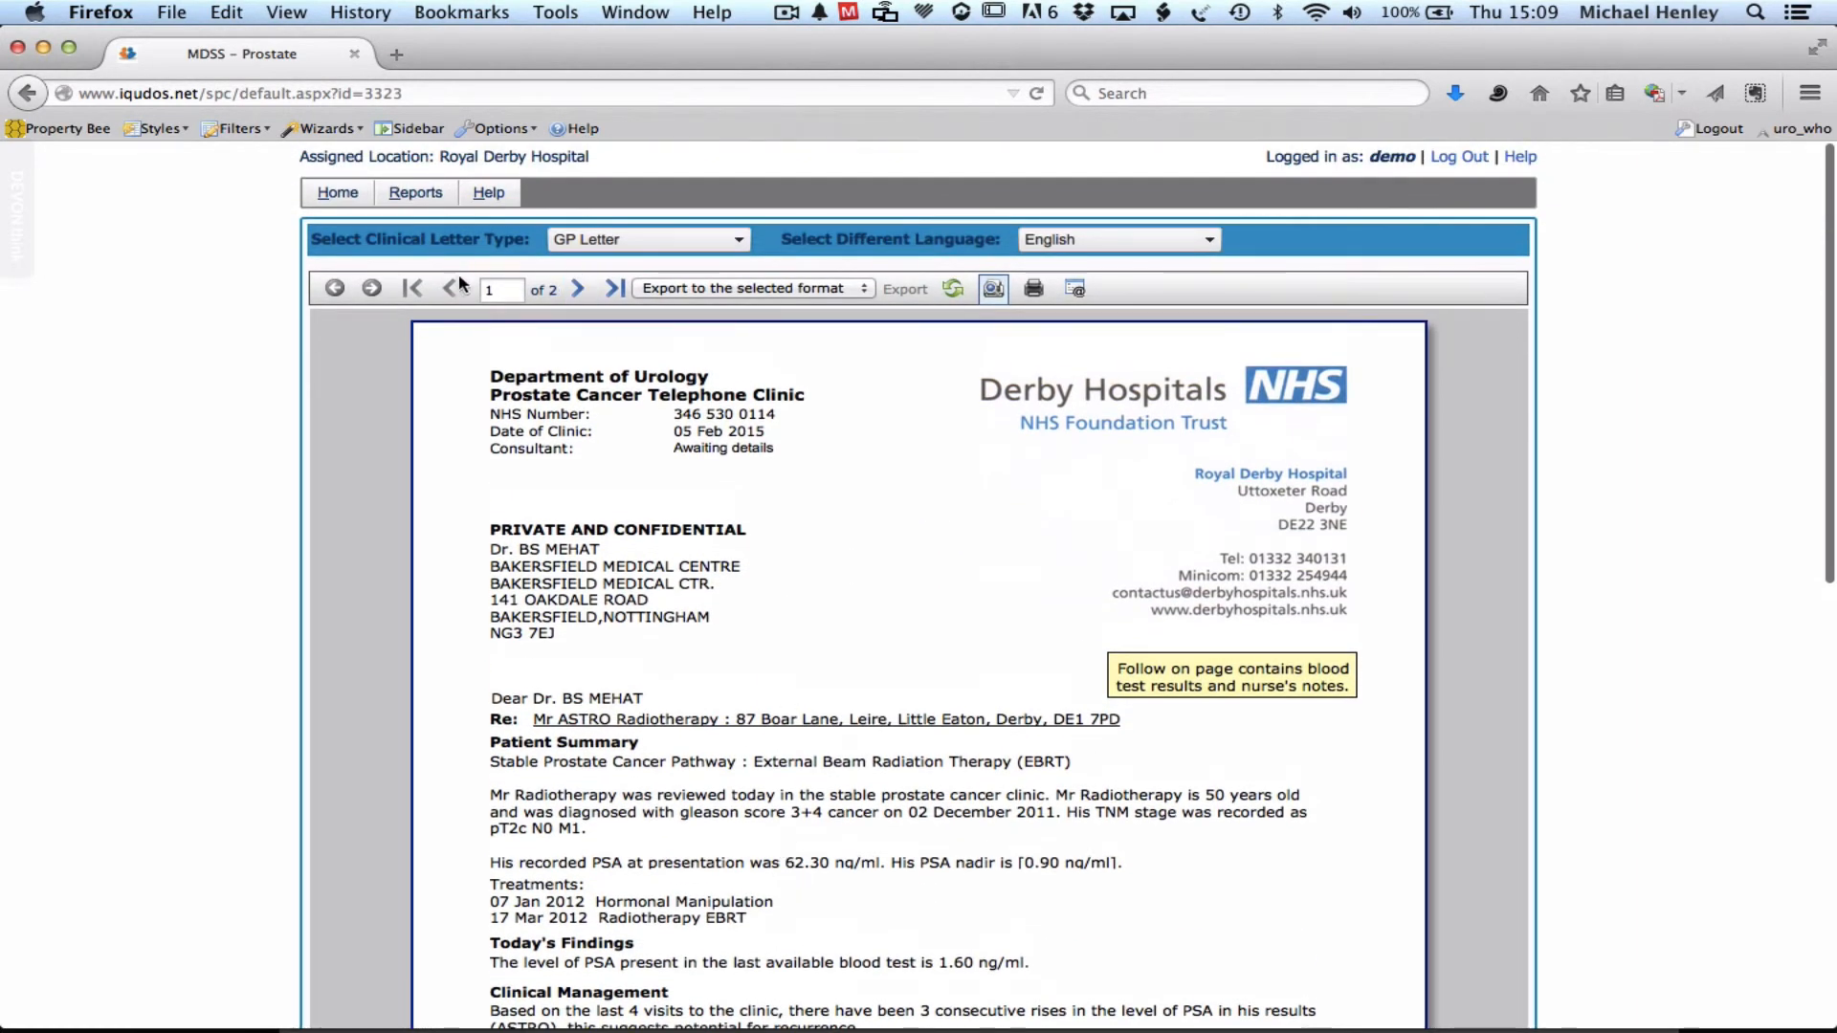
Step: Review the GP letter's second page with the nurse's notes, recent blood test results and PSA trend chart
{"action": "left_click", "coordinate": [579, 290]}
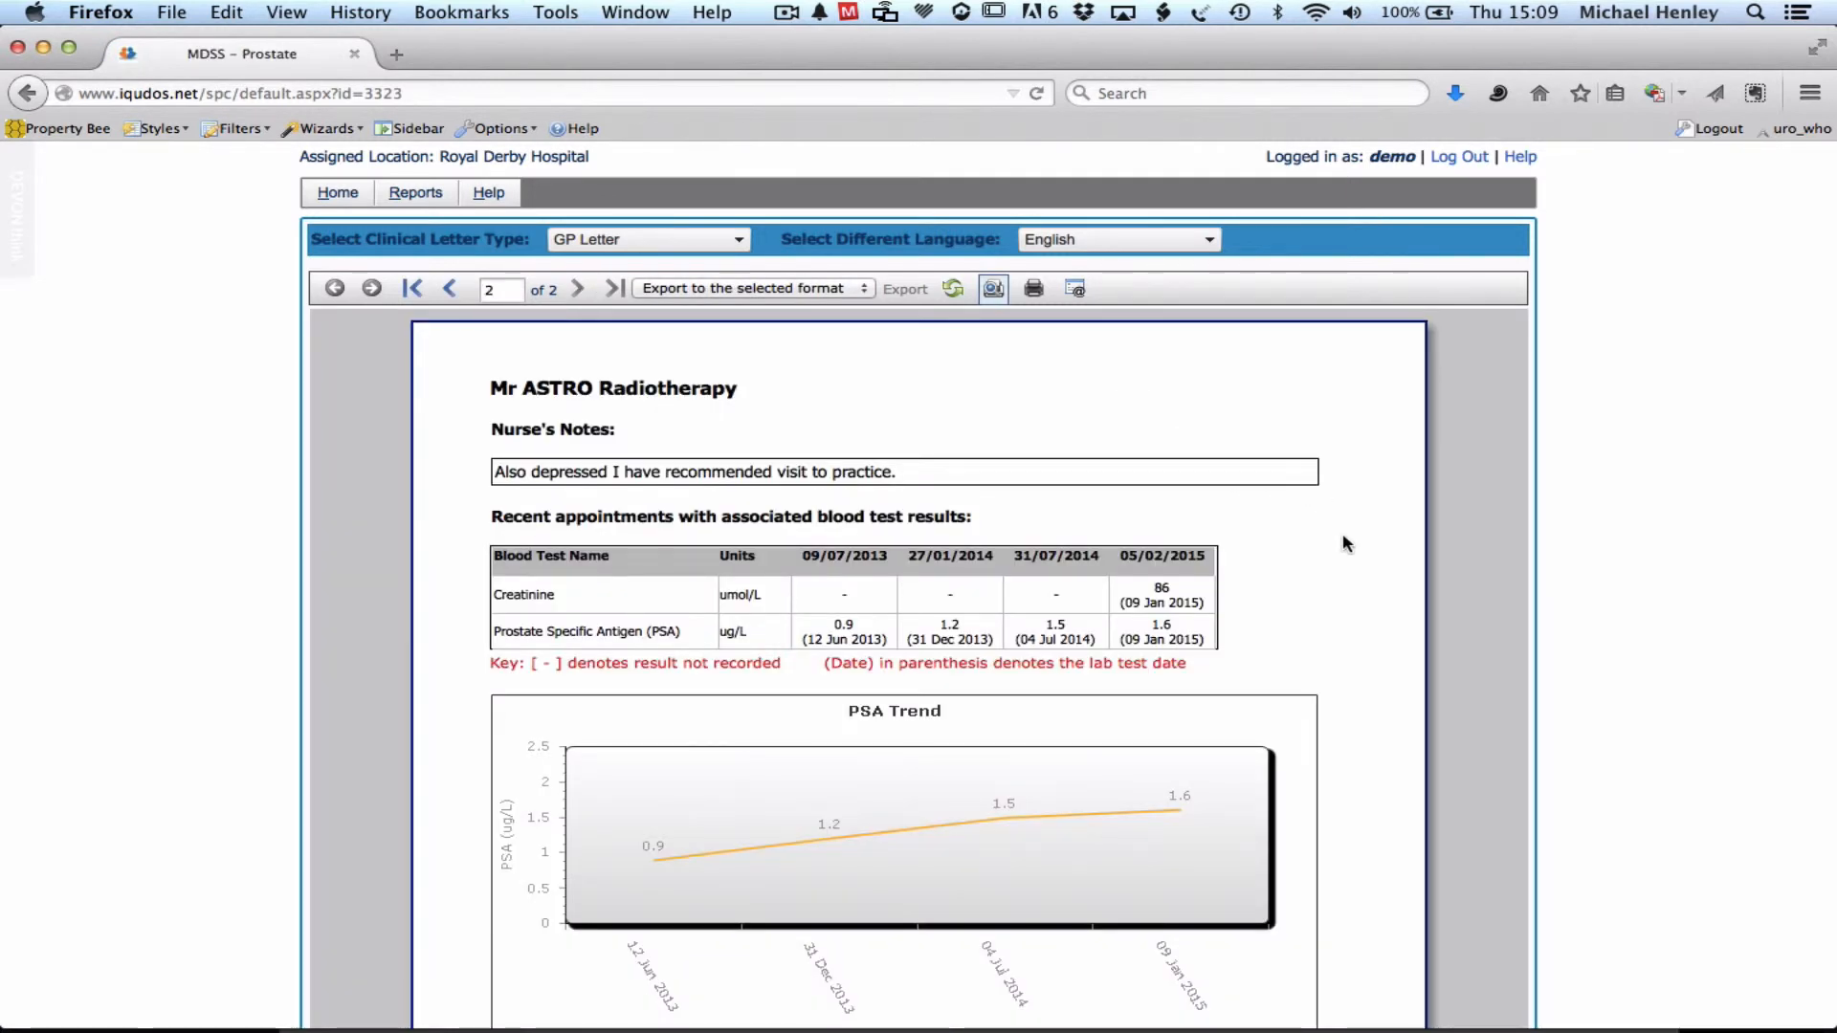
{"action": "scroll", "coordinate": [1344, 541], "scroll_direction": "down", "scroll_amount": 2}
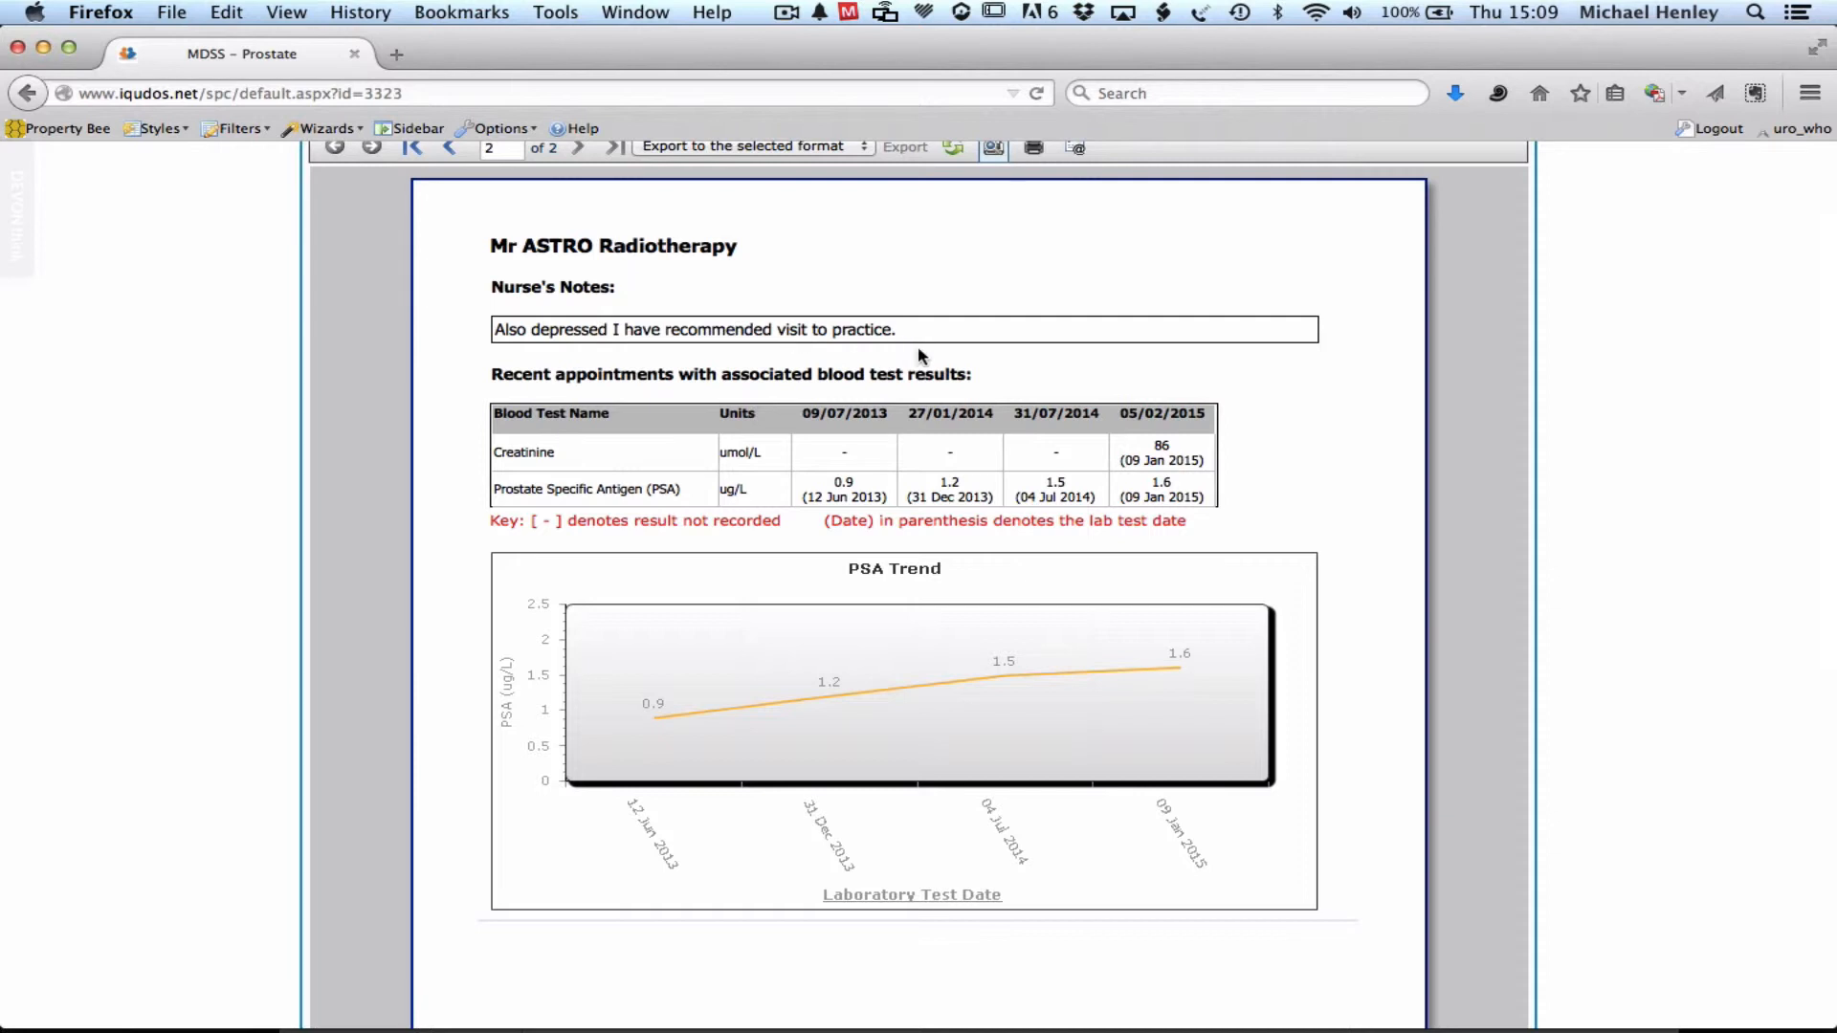
{"action": "scroll", "coordinate": [944, 354], "scroll_direction": "down", "scroll_amount": 2}
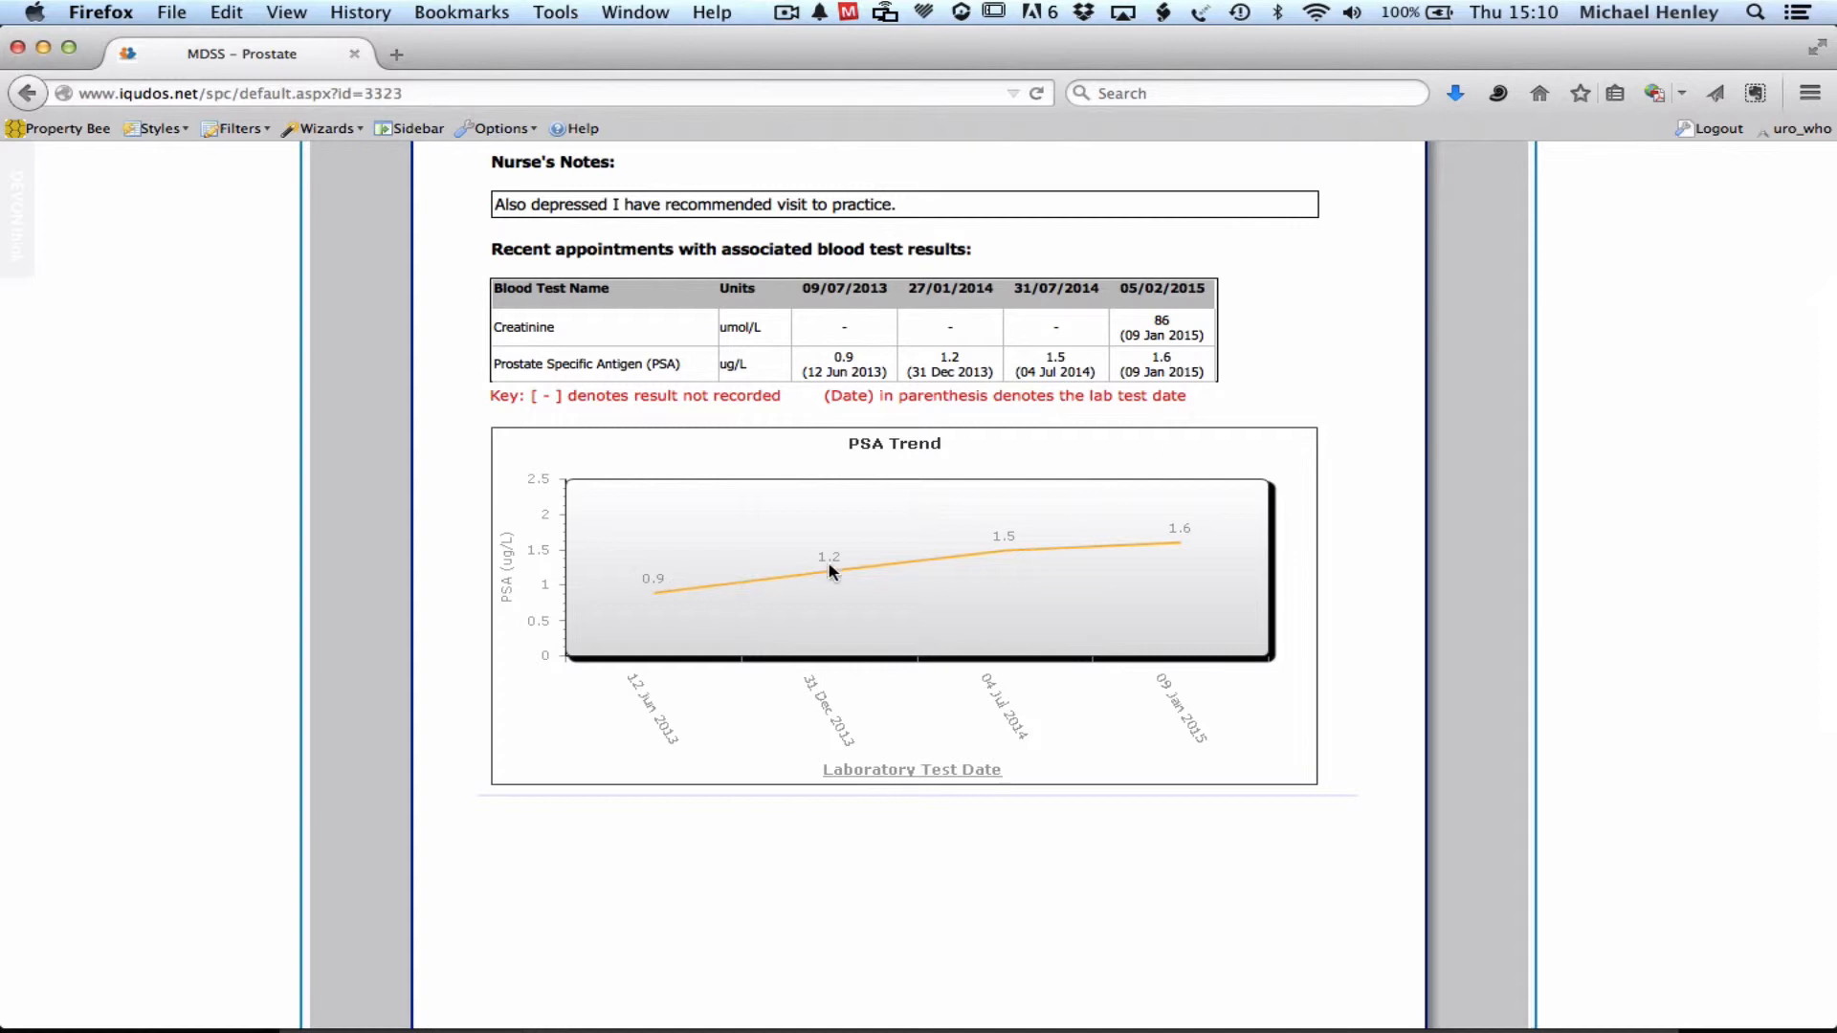
{"action": "scroll", "coordinate": [1202, 562], "scroll_direction": "down", "scroll_amount": 8}
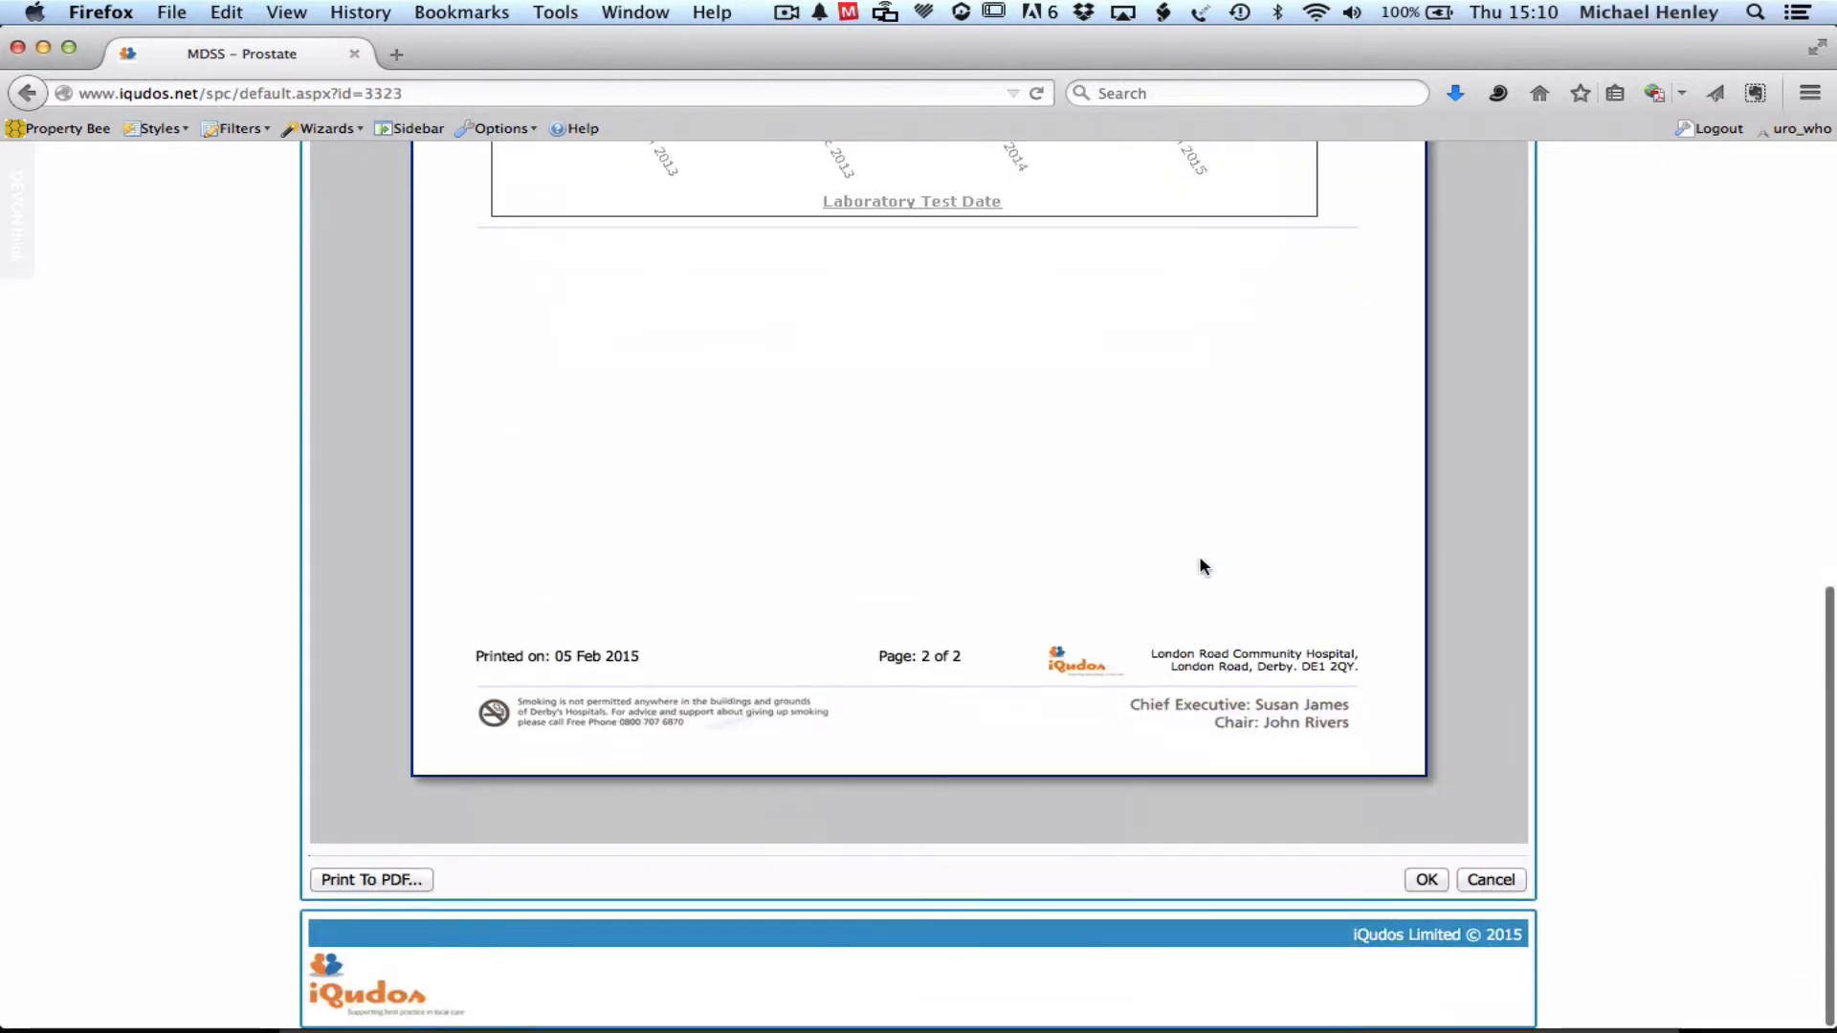
{"action": "scroll", "coordinate": [1202, 564], "scroll_direction": "up", "scroll_amount": 12}
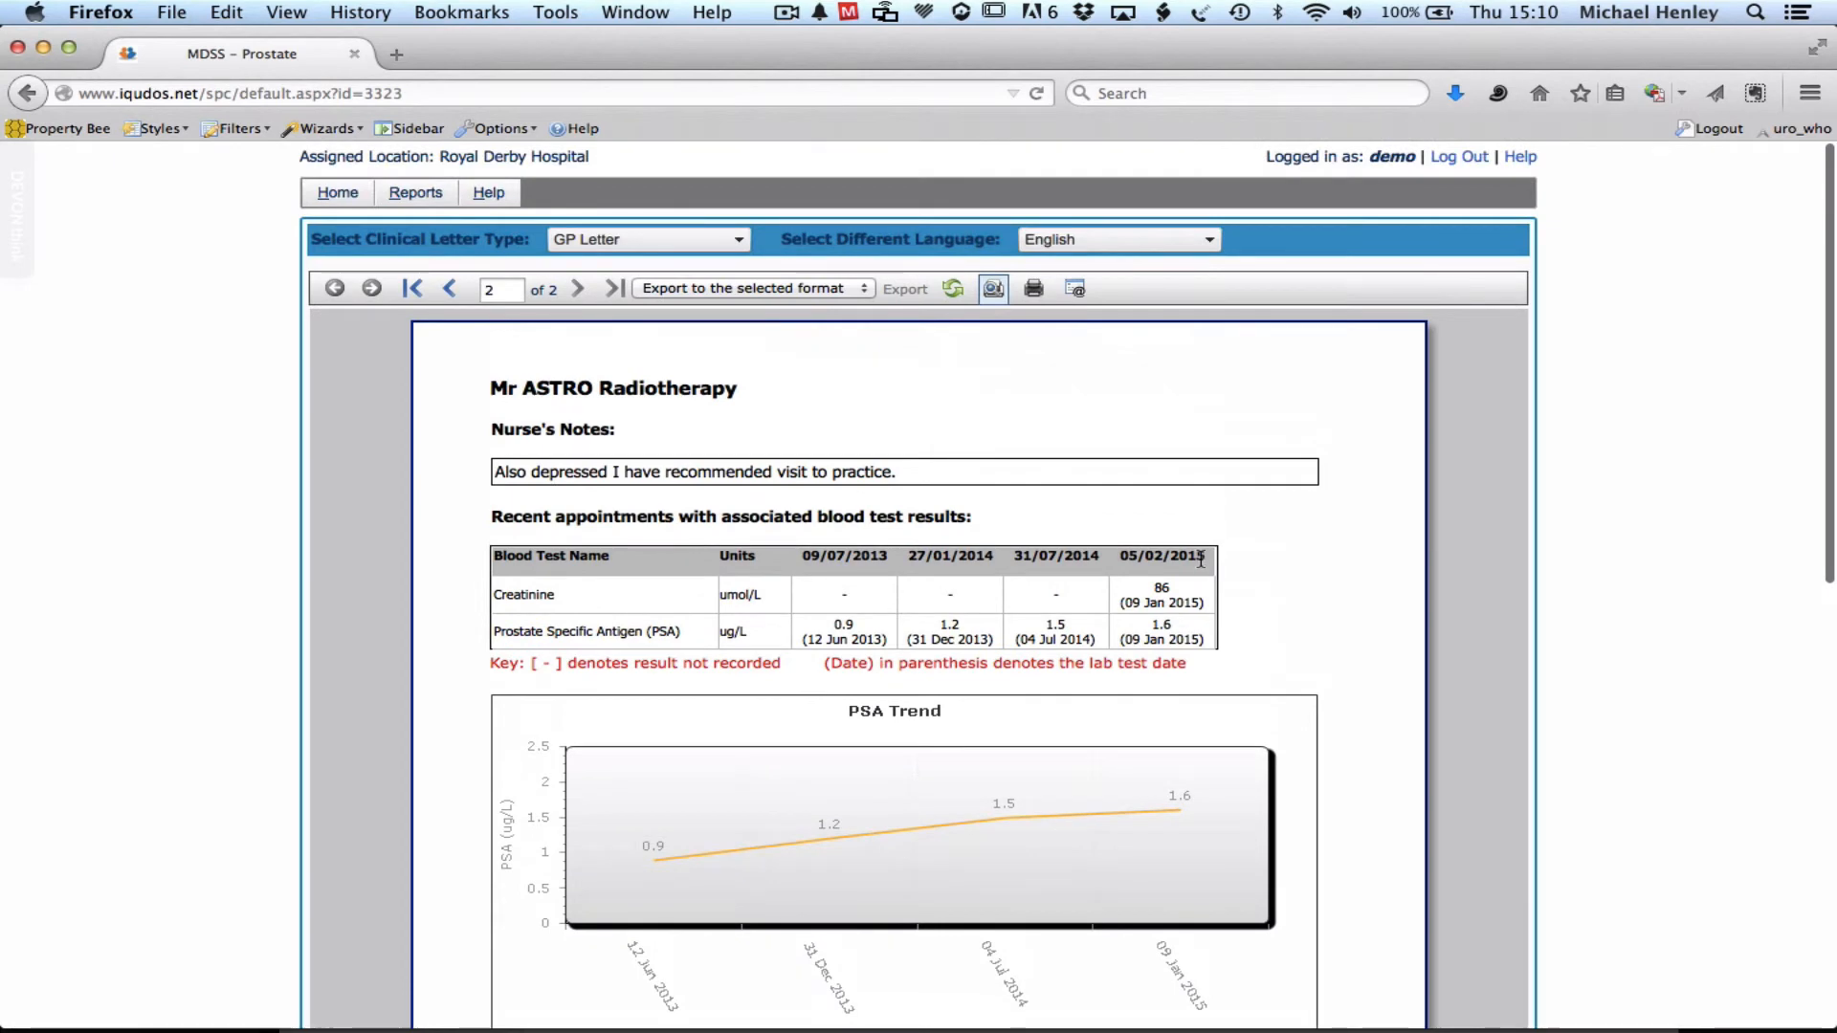
Step: Return to the letter's first page, look through to its end, and cancel the letter without accepting it
{"action": "left_click", "coordinate": [451, 292]}
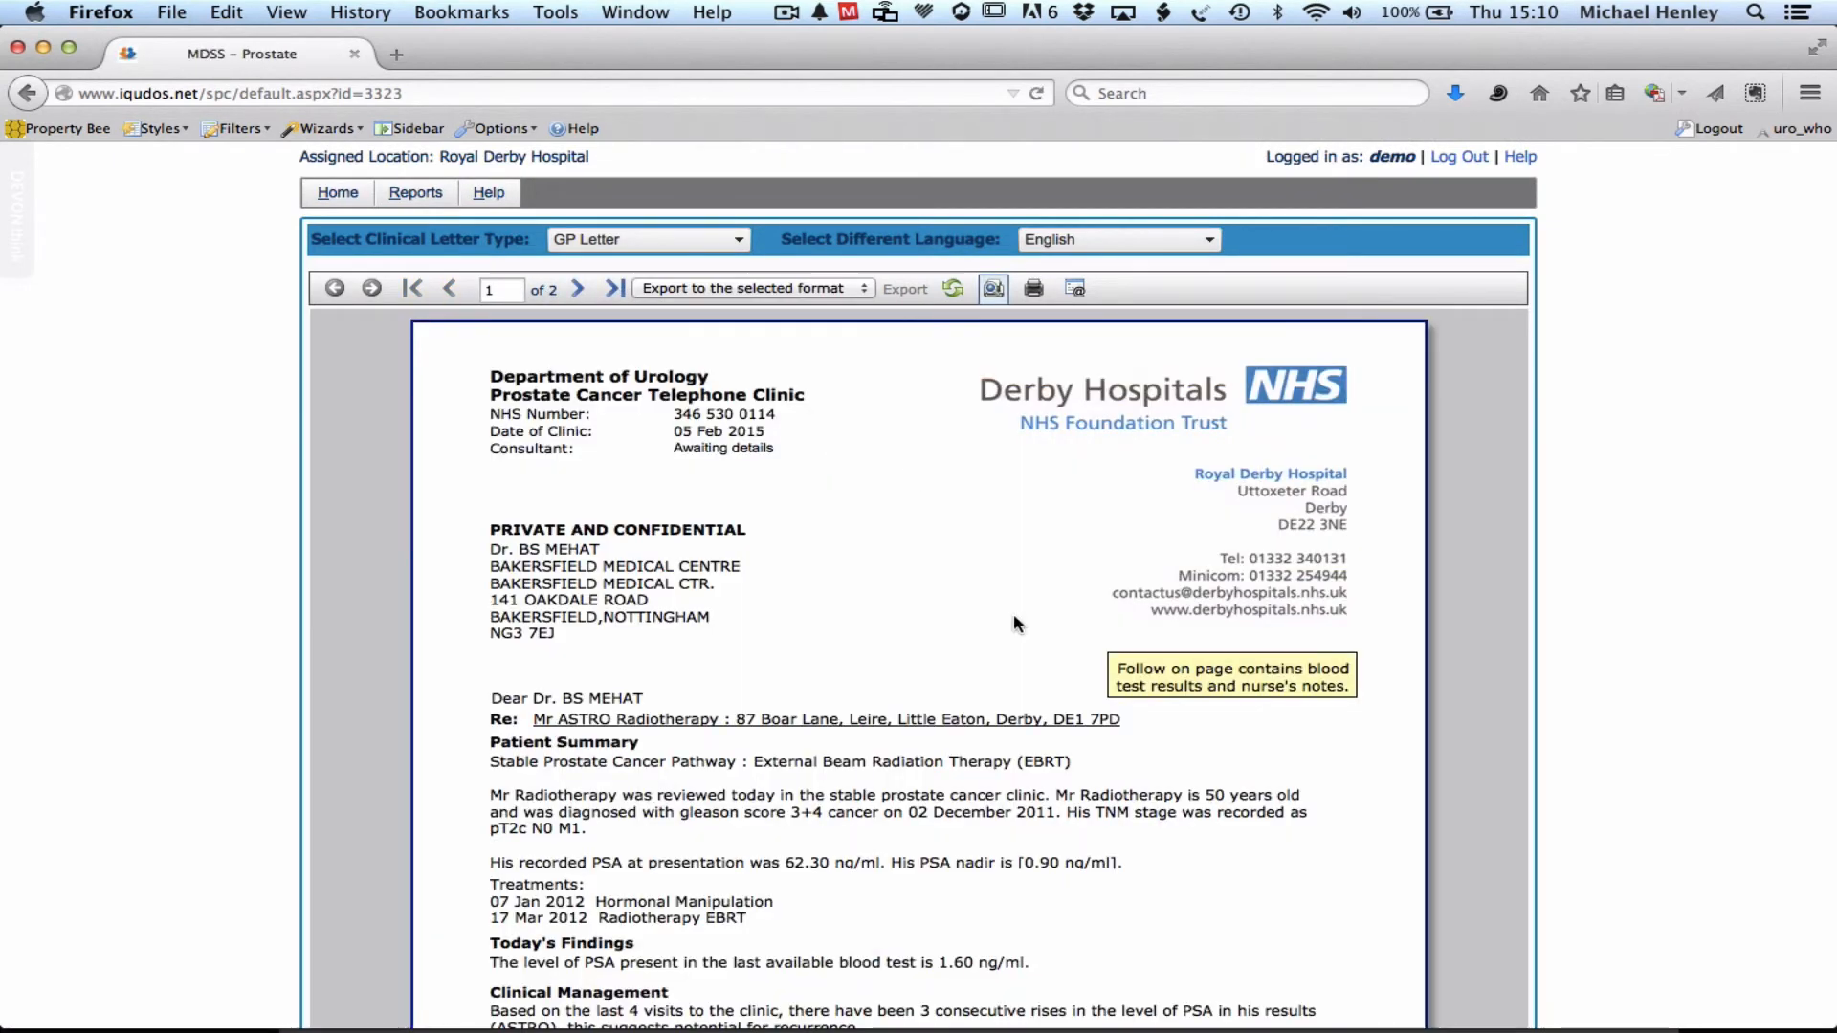
{"action": "scroll", "coordinate": [1031, 734], "scroll_direction": "down", "scroll_amount": 3}
{"action": "scroll", "coordinate": [1030, 735], "scroll_direction": "down", "scroll_amount": 5}
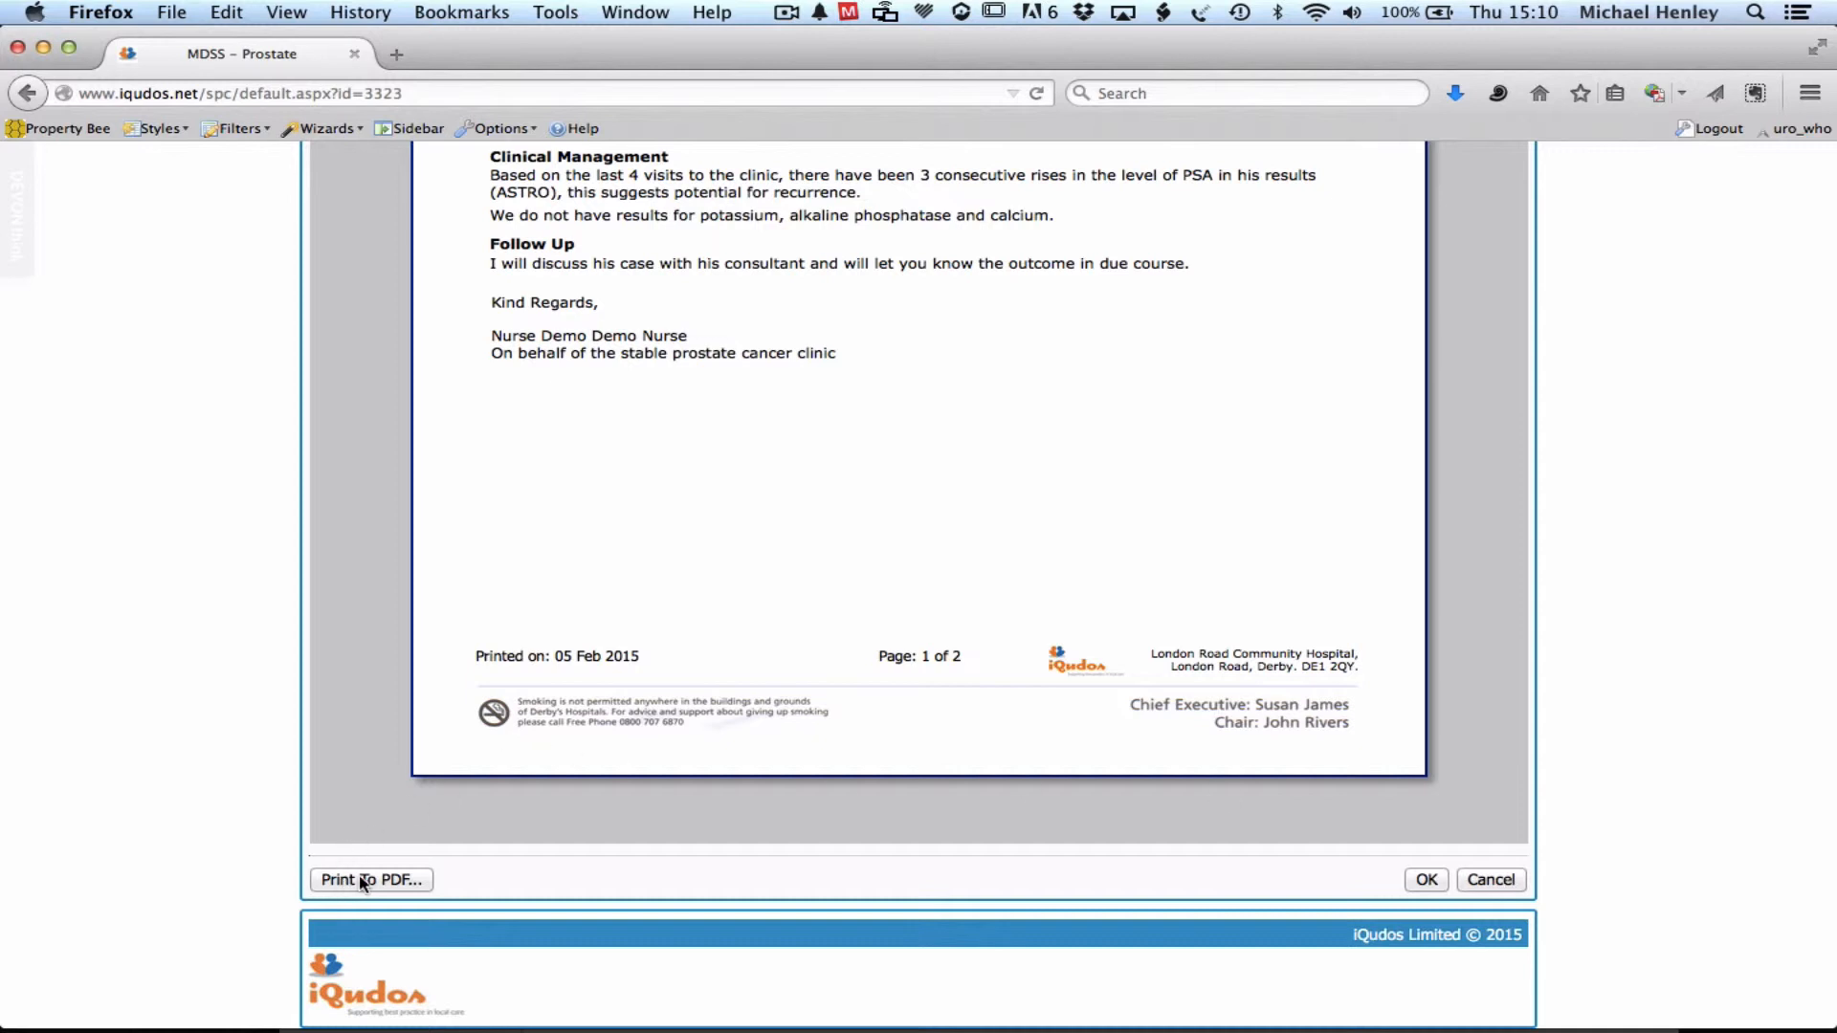
{"action": "left_click", "coordinate": [1506, 882]}
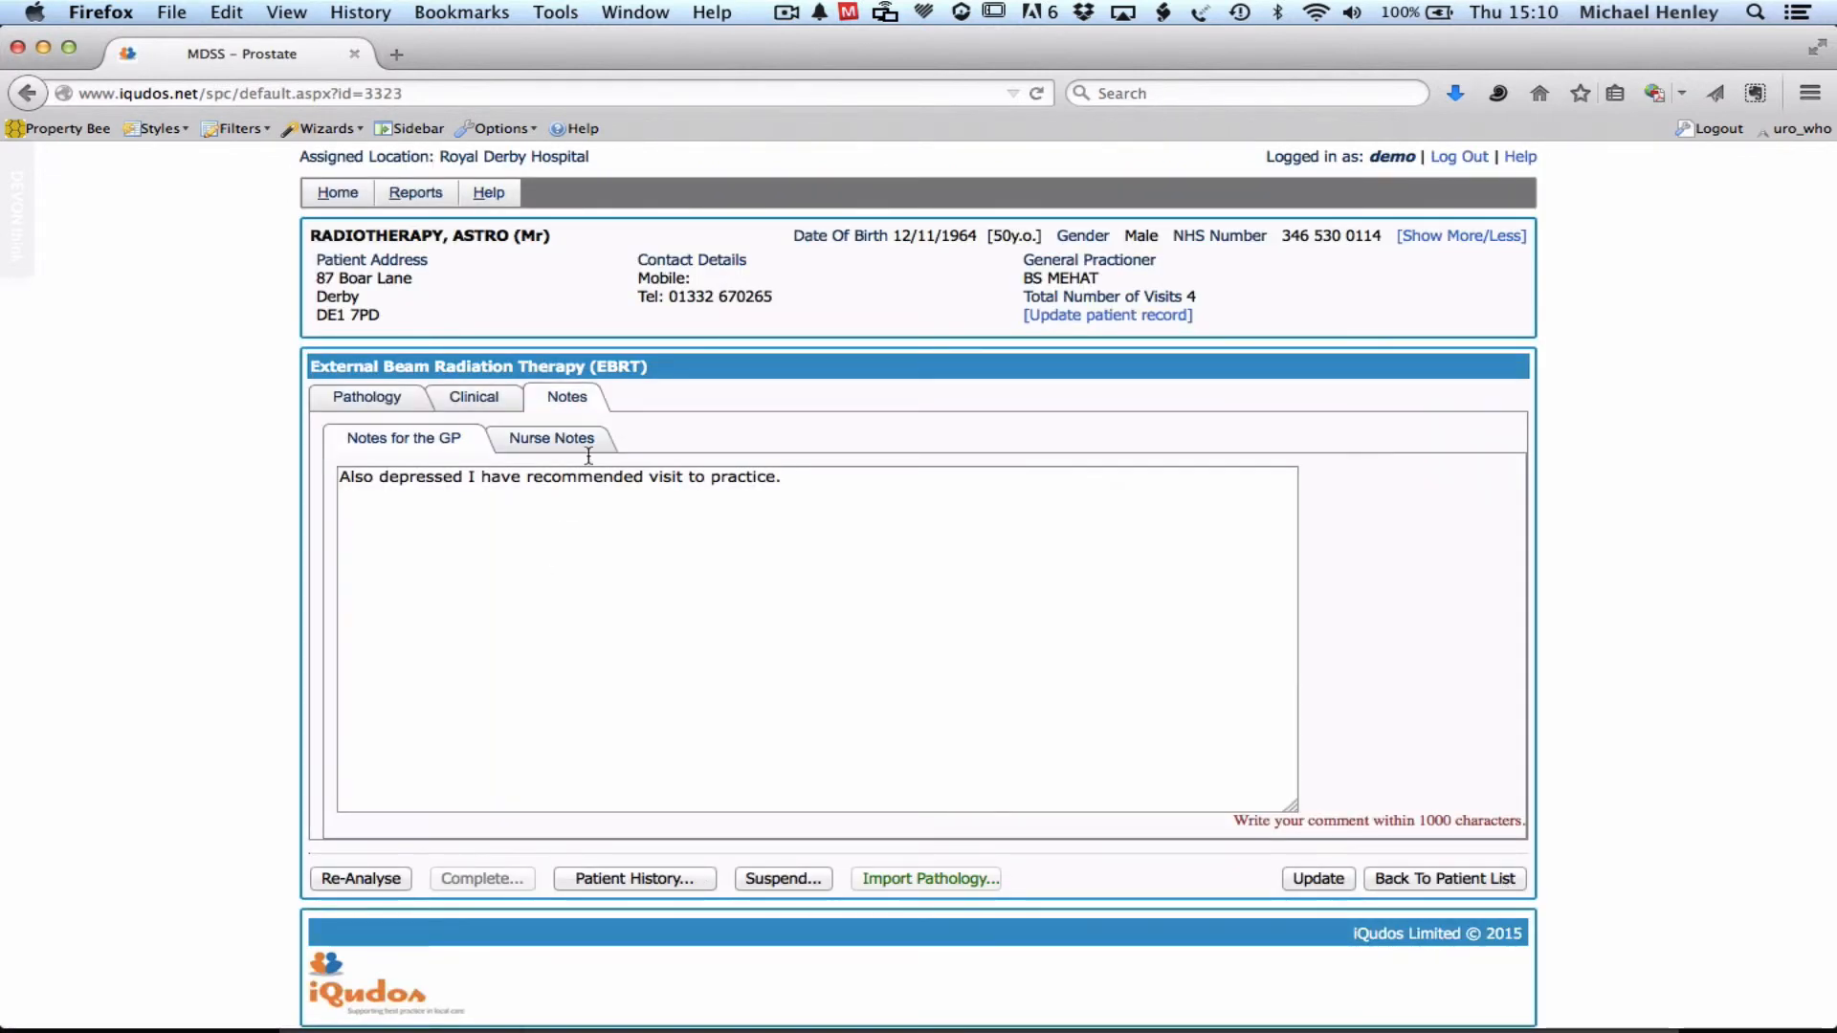
Step: Delete the whole note for the GP and save the appointment record
{"action": "left_click_drag", "start_coordinate": [809, 486], "coordinate": [279, 457]}
{"action": "key", "text": "BackSpace"}
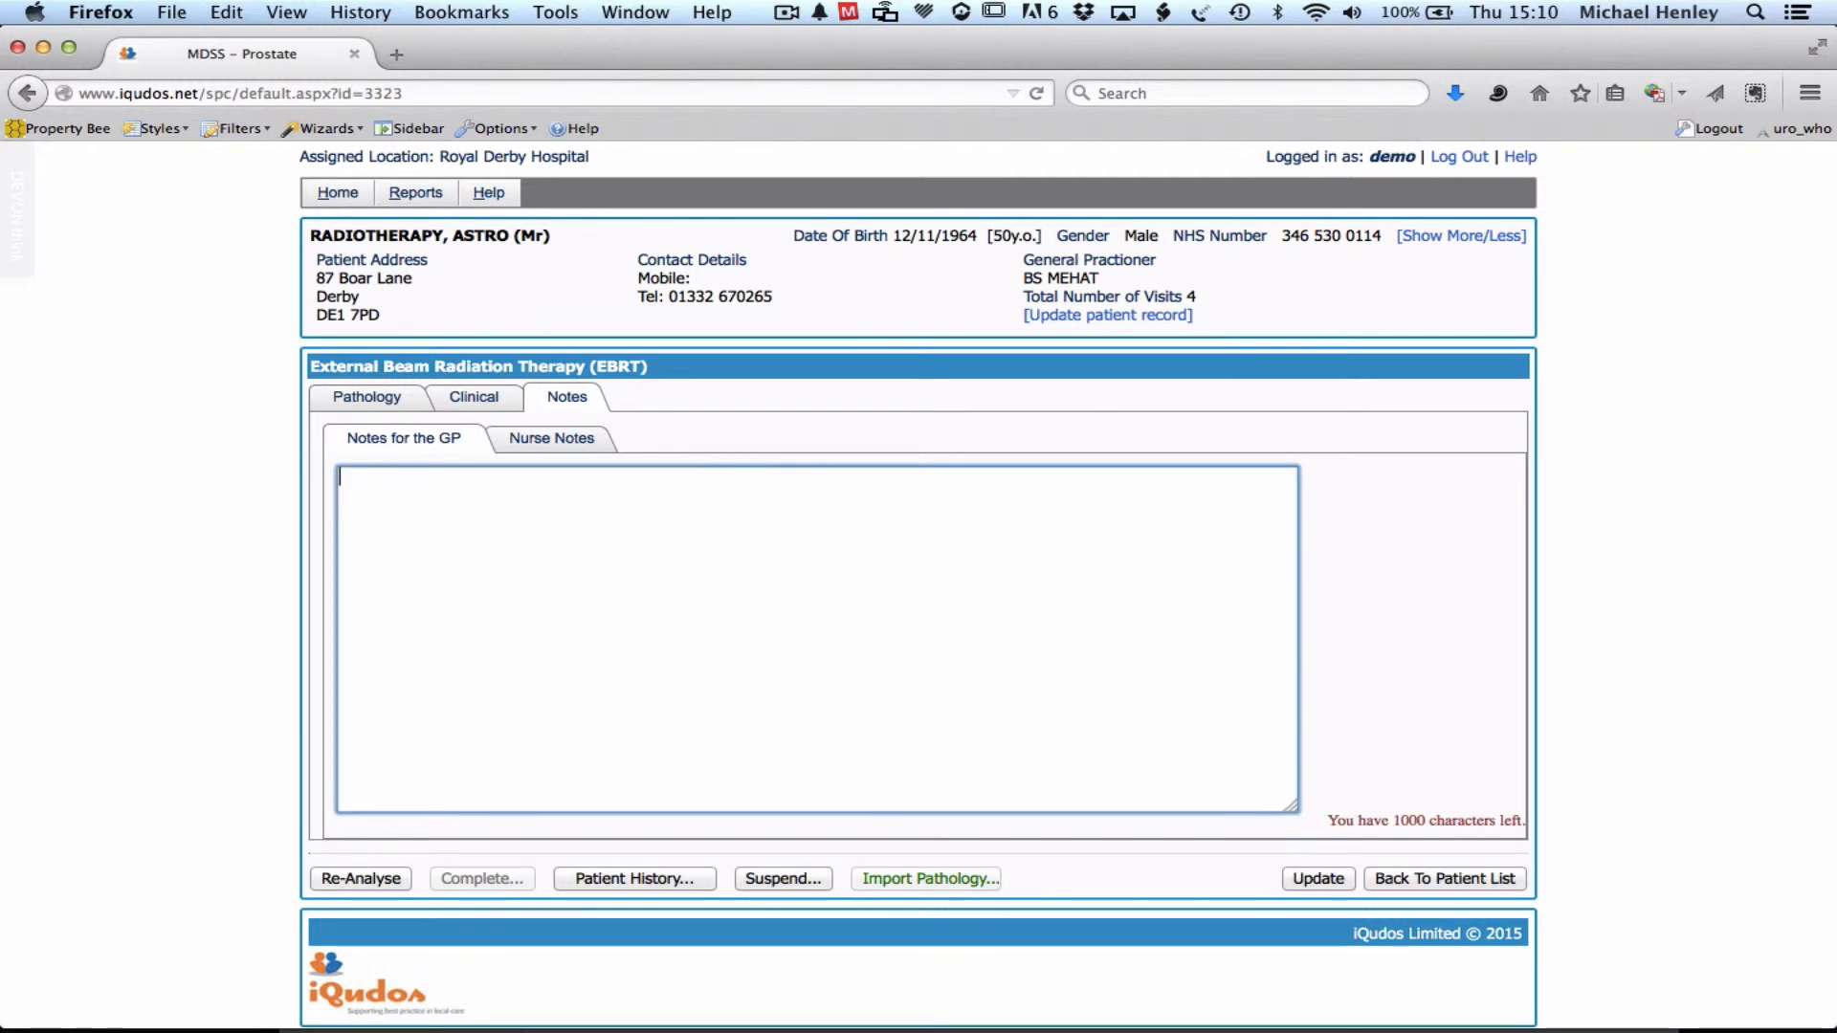
{"action": "left_click", "coordinate": [1309, 879]}
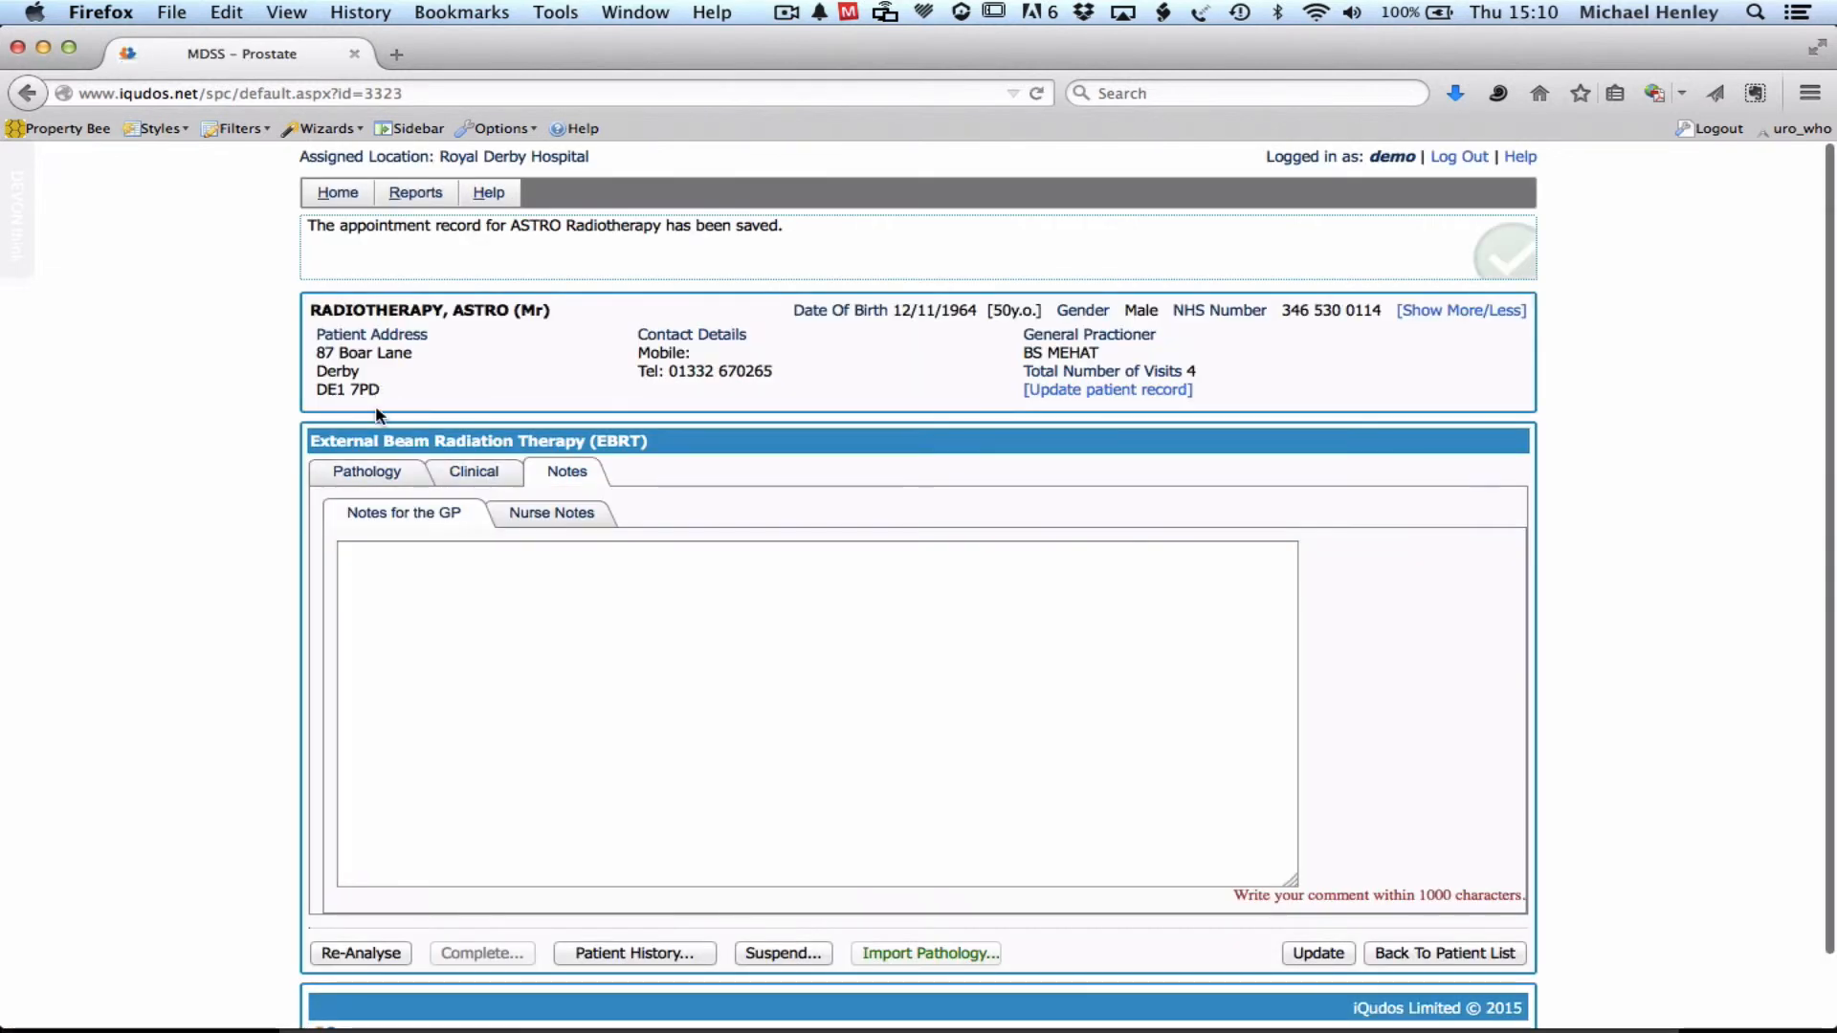
Step: Set the current session's Prostate Specific Antigen (PSA) result to 1.30, keep its test date, and save the appointment record
{"action": "left_click", "coordinate": [367, 473]}
{"action": "scroll", "coordinate": [501, 703], "scroll_direction": "down", "scroll_amount": 3}
{"action": "scroll", "coordinate": [501, 703], "scroll_direction": "down", "scroll_amount": 2}
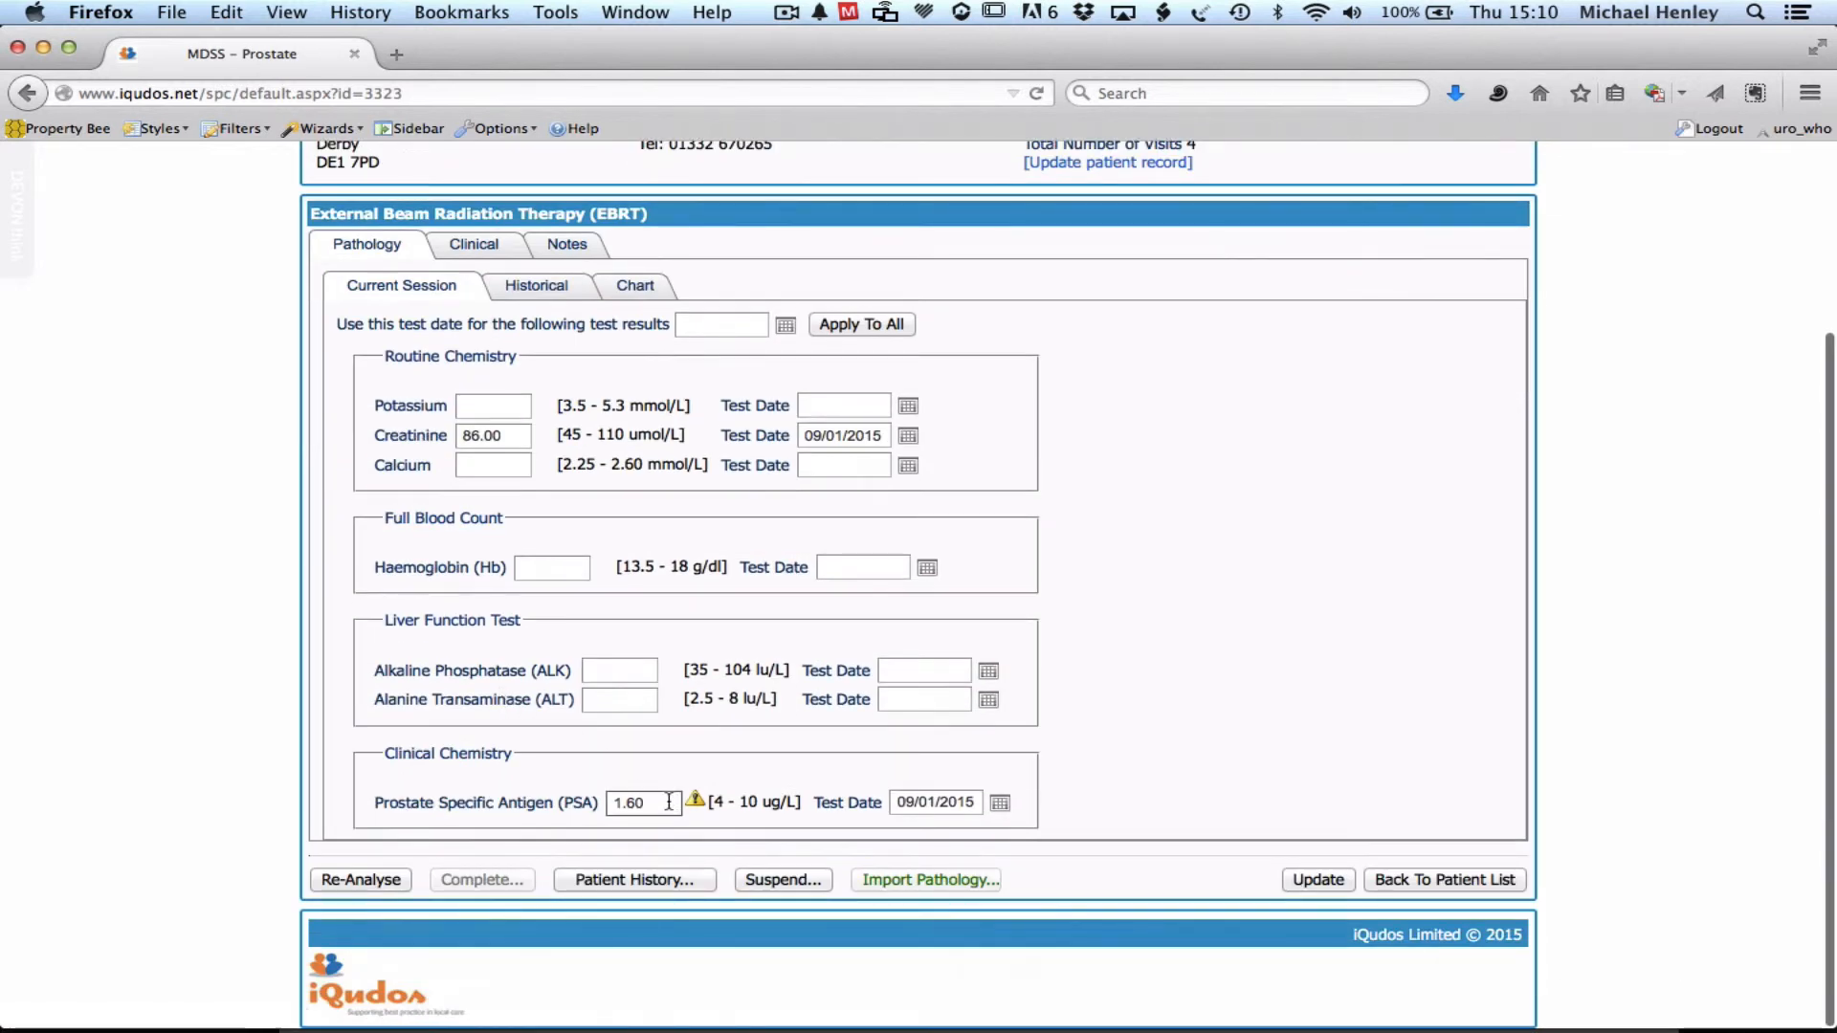
{"action": "left_click", "coordinate": [669, 802]}
{"action": "key", "text": "BackSpace"}
{"action": "key", "text": "BackSpace"}
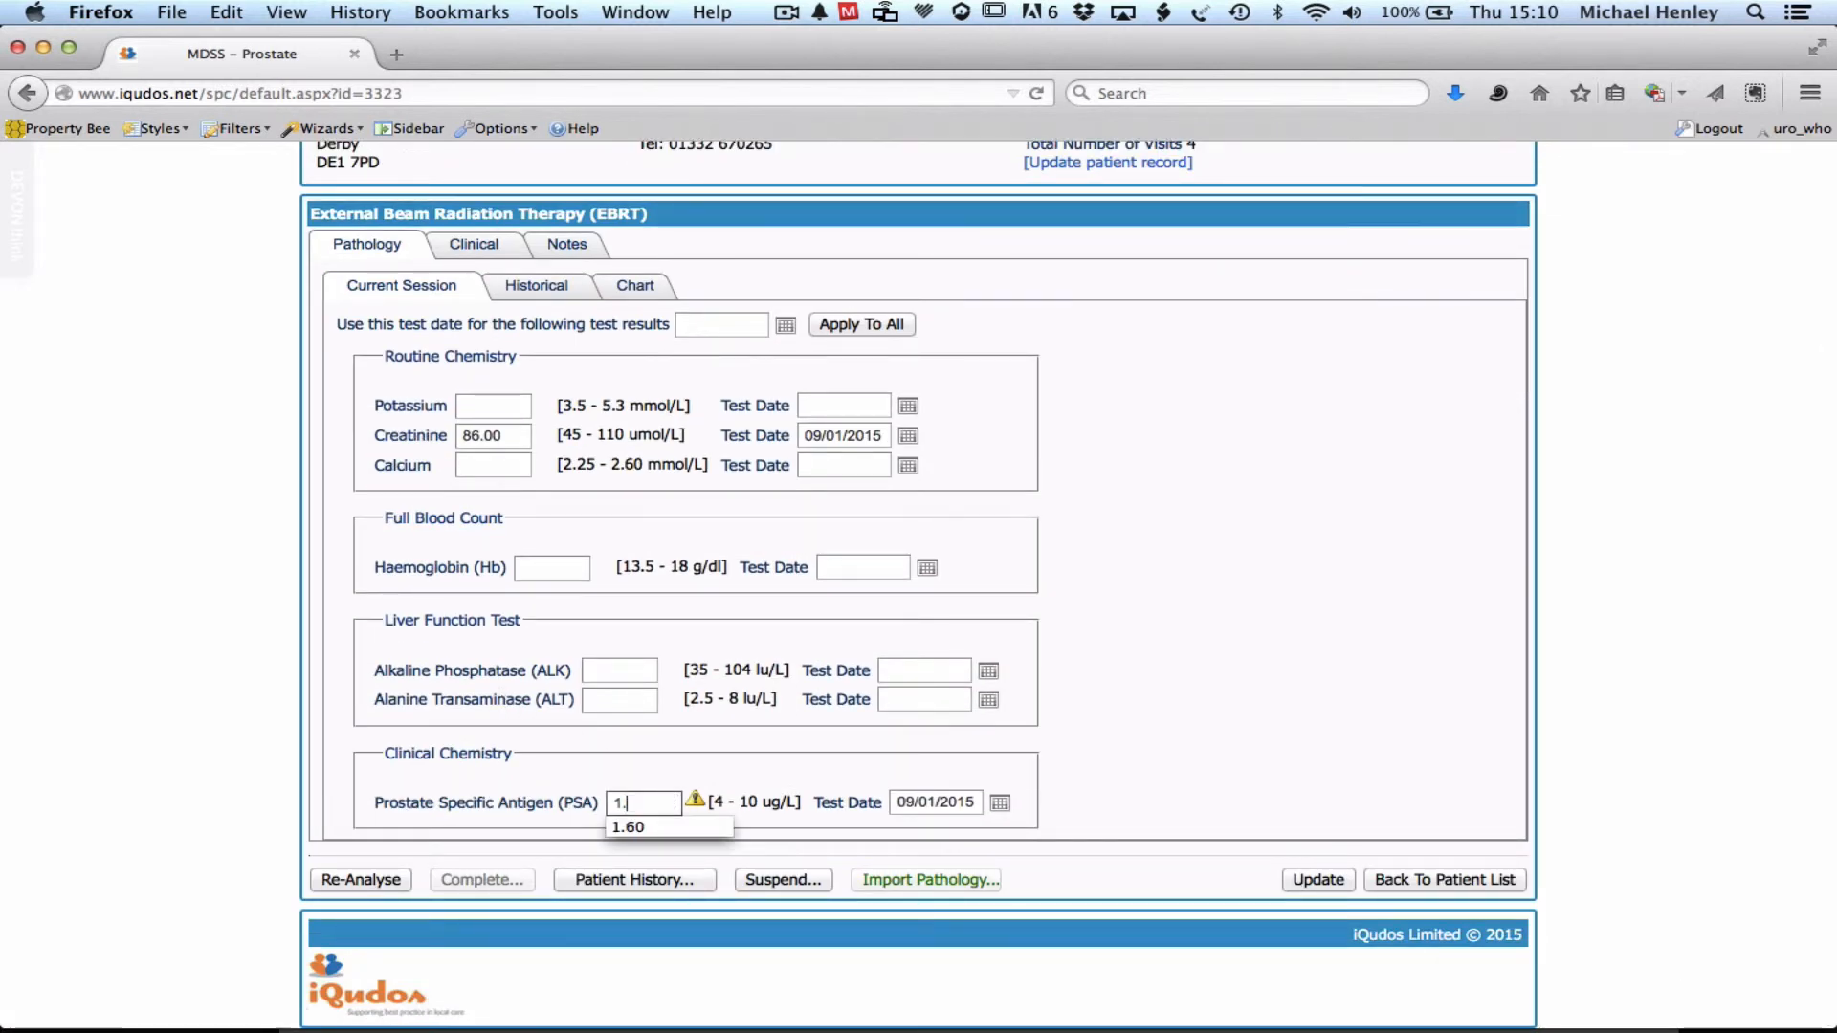
{"action": "type", "text": "3"}
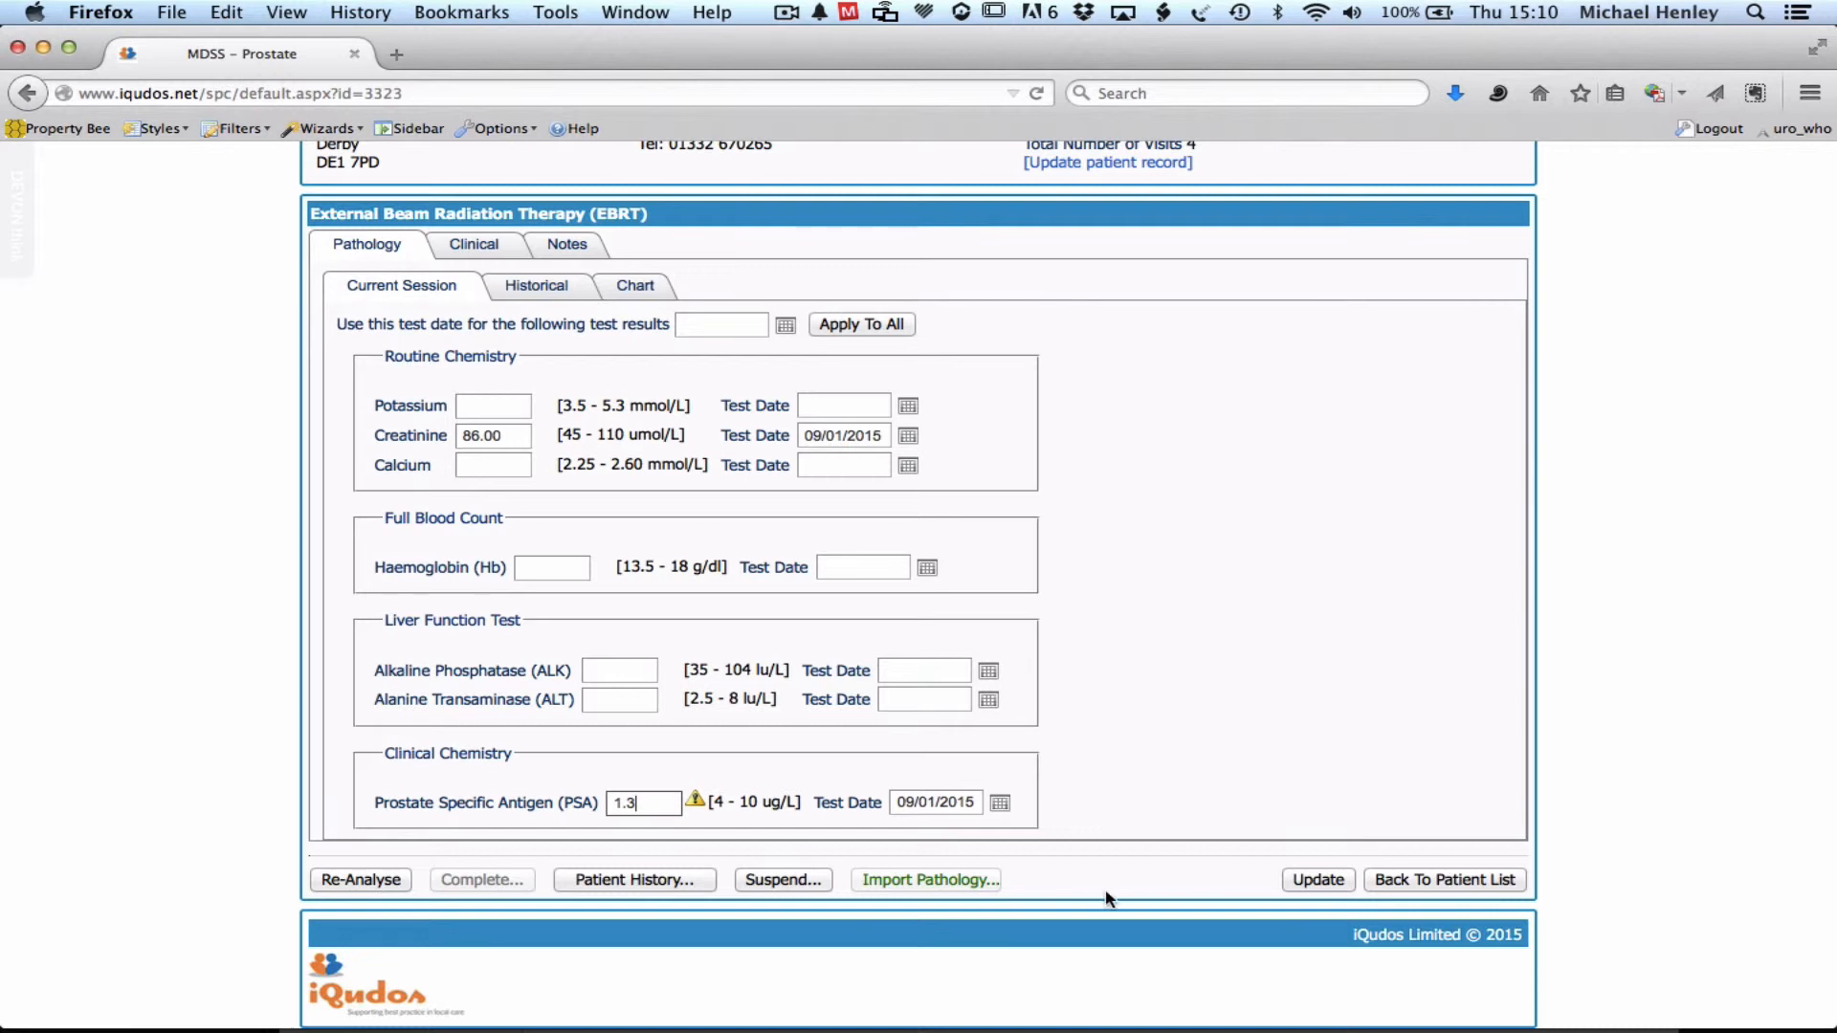
{"action": "type", "text": "0"}
{"action": "key", "text": "Tab"}
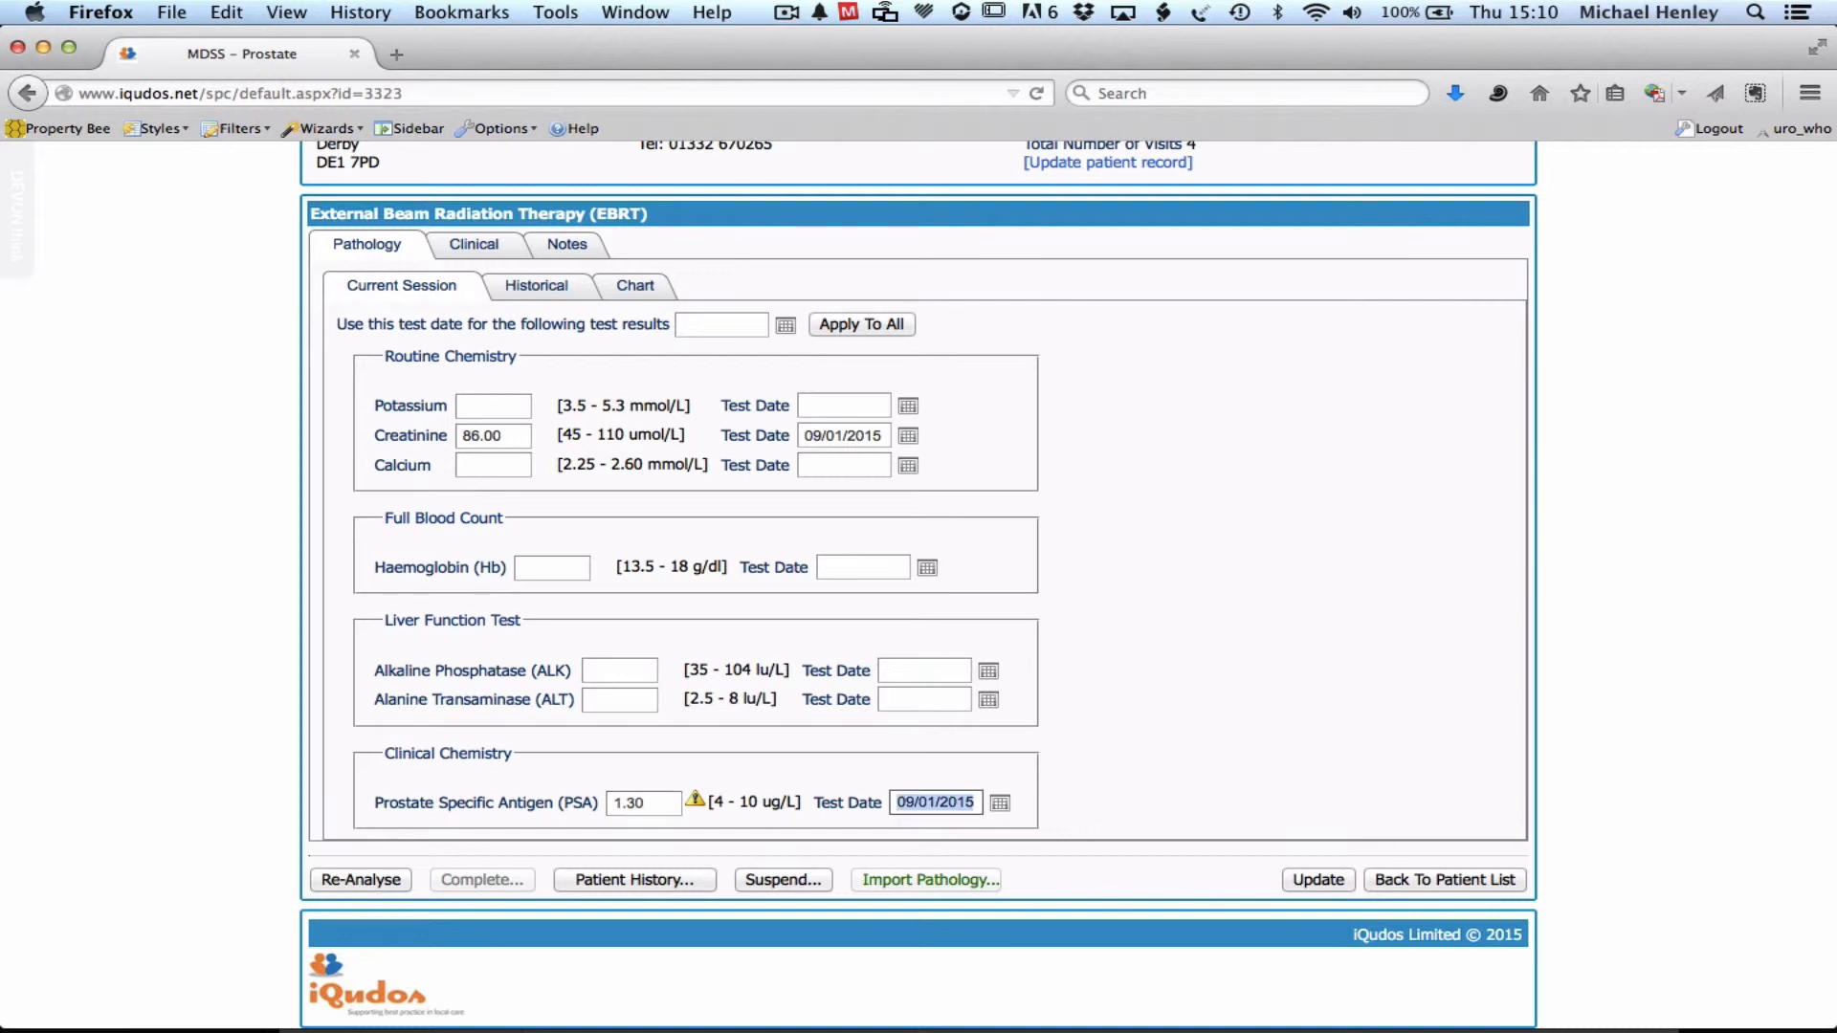
{"action": "left_click", "coordinate": [1318, 880]}
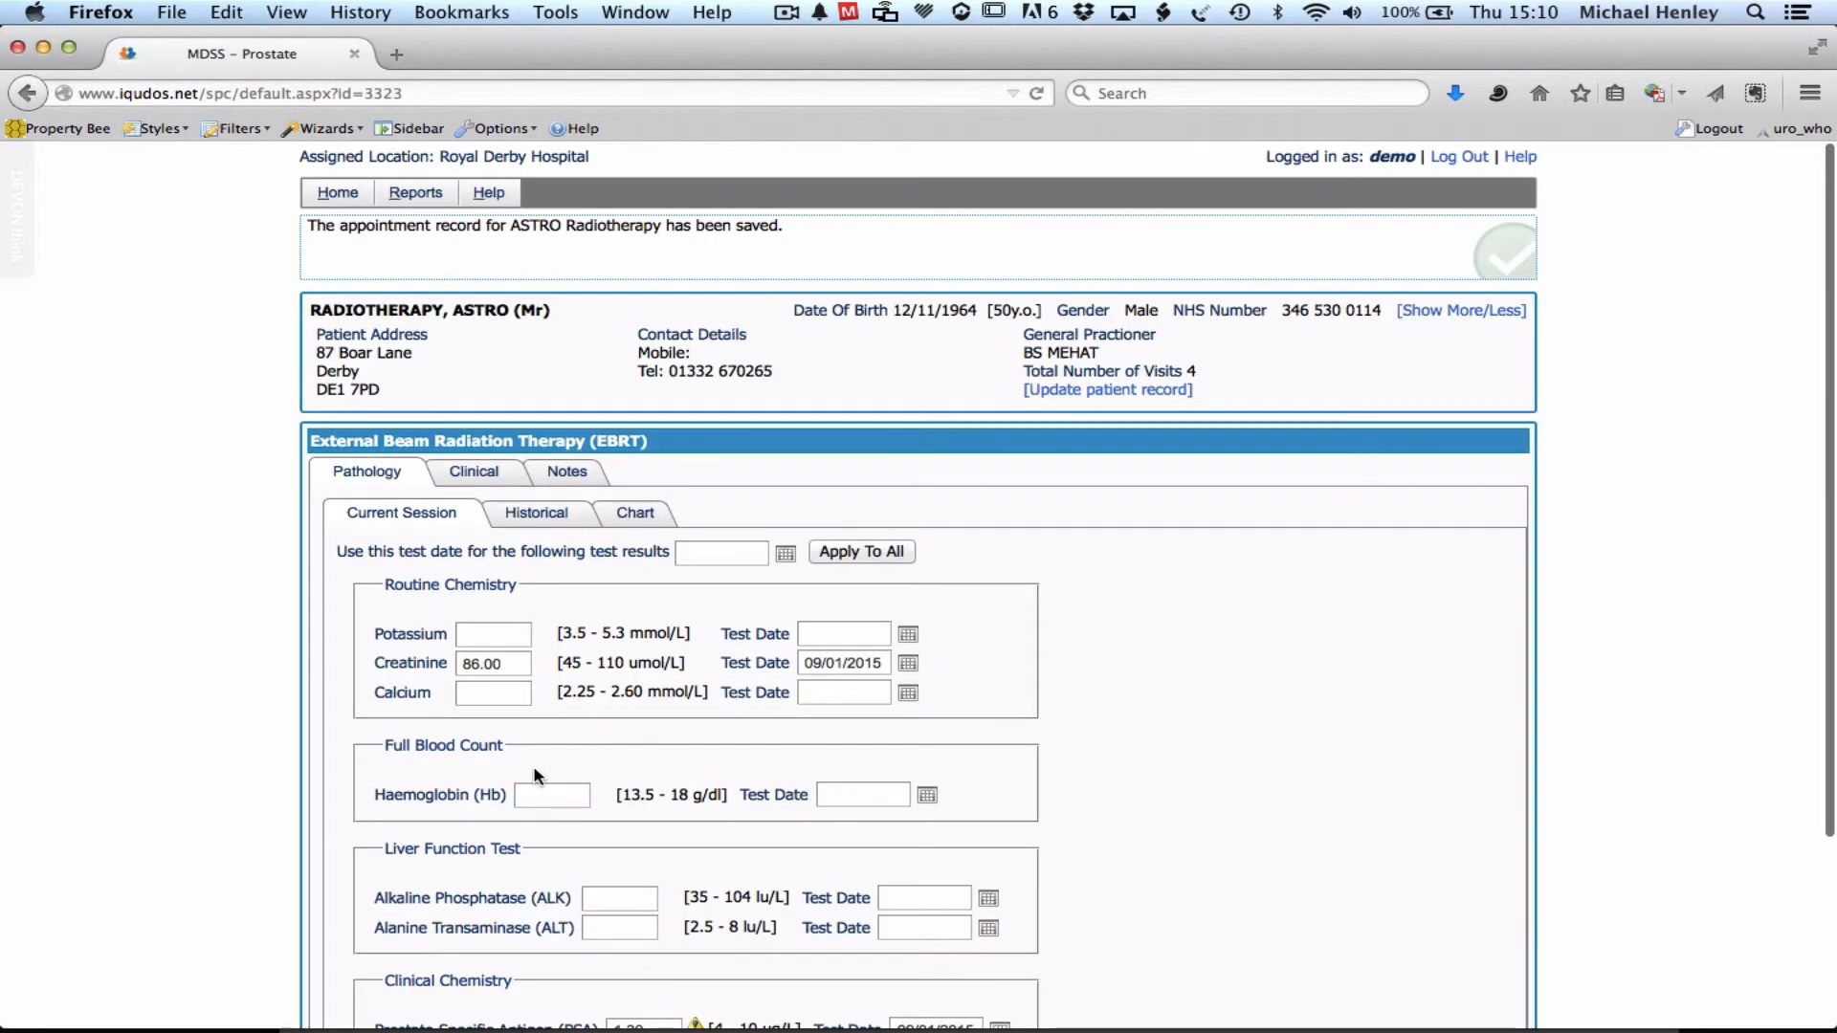
Step: Re-analyse the appointment and read the regenerated GP letter's first page, including its clinical management and follow up sections
{"action": "left_click", "coordinate": [360, 880]}
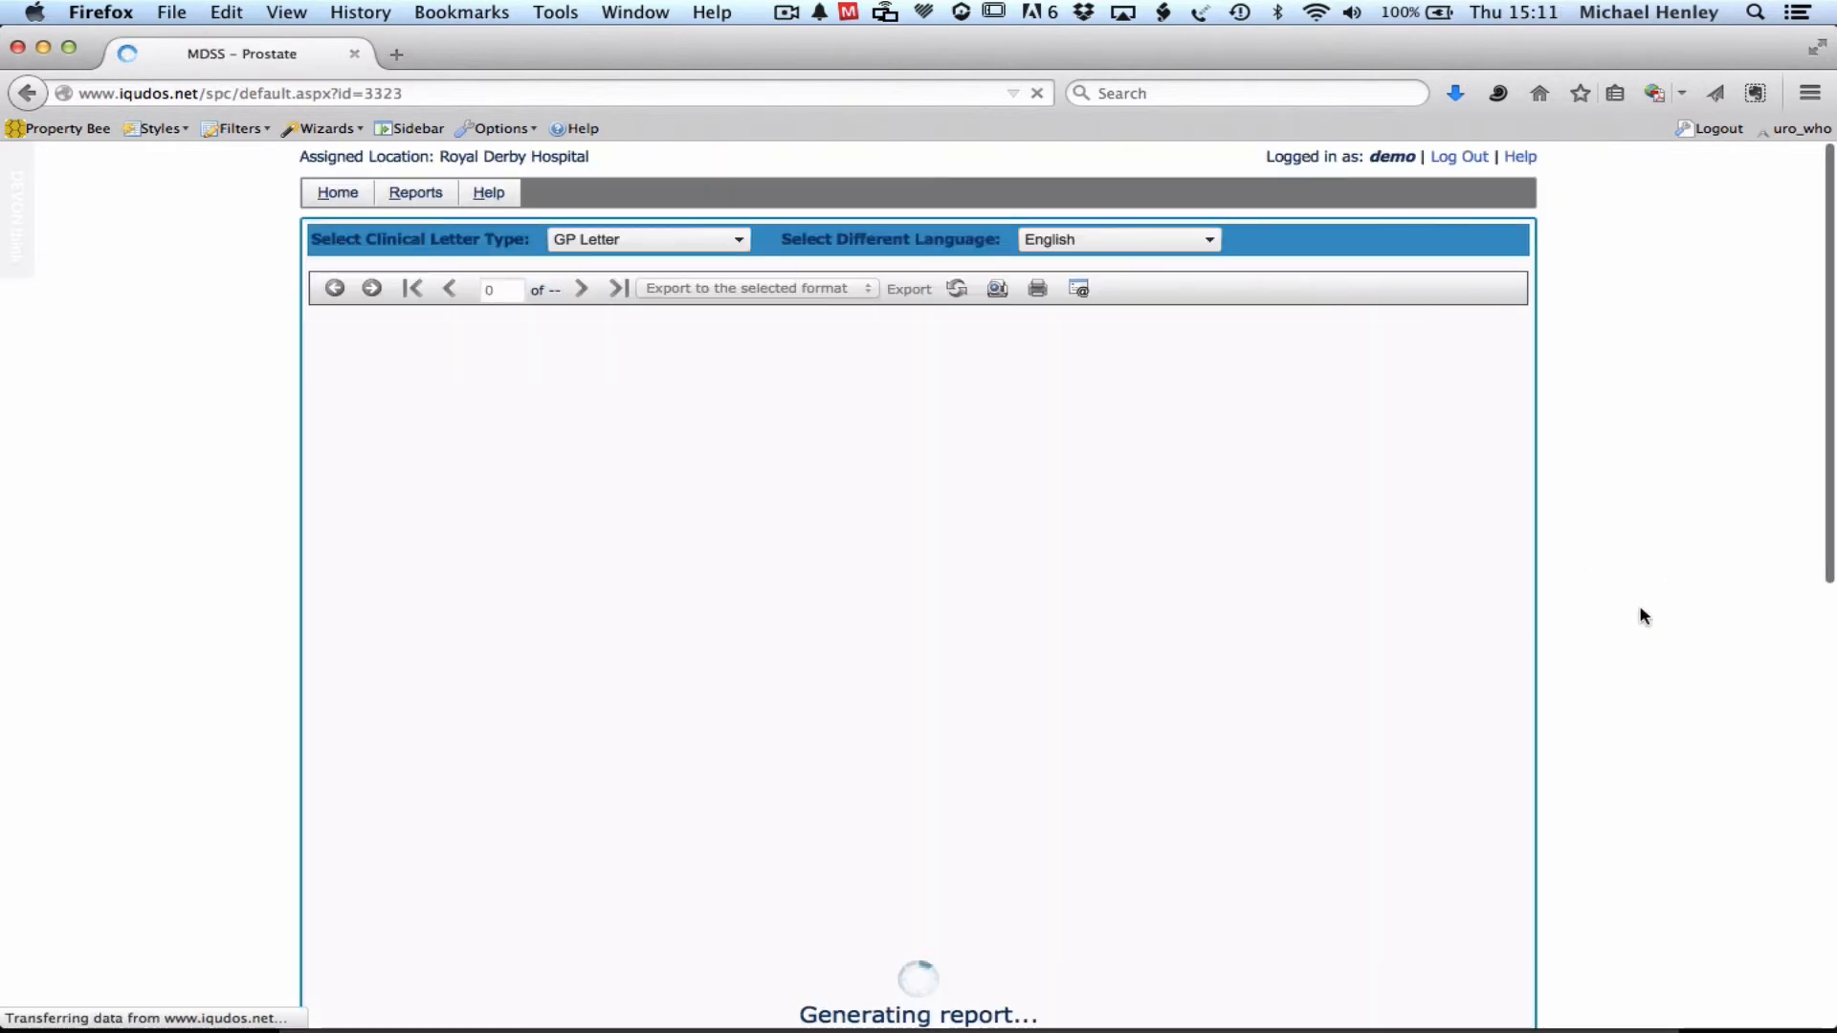
{"action": "scroll", "coordinate": [1642, 616], "scroll_direction": "down", "scroll_amount": 4}
{"action": "scroll", "coordinate": [1642, 616], "scroll_direction": "down", "scroll_amount": 1}
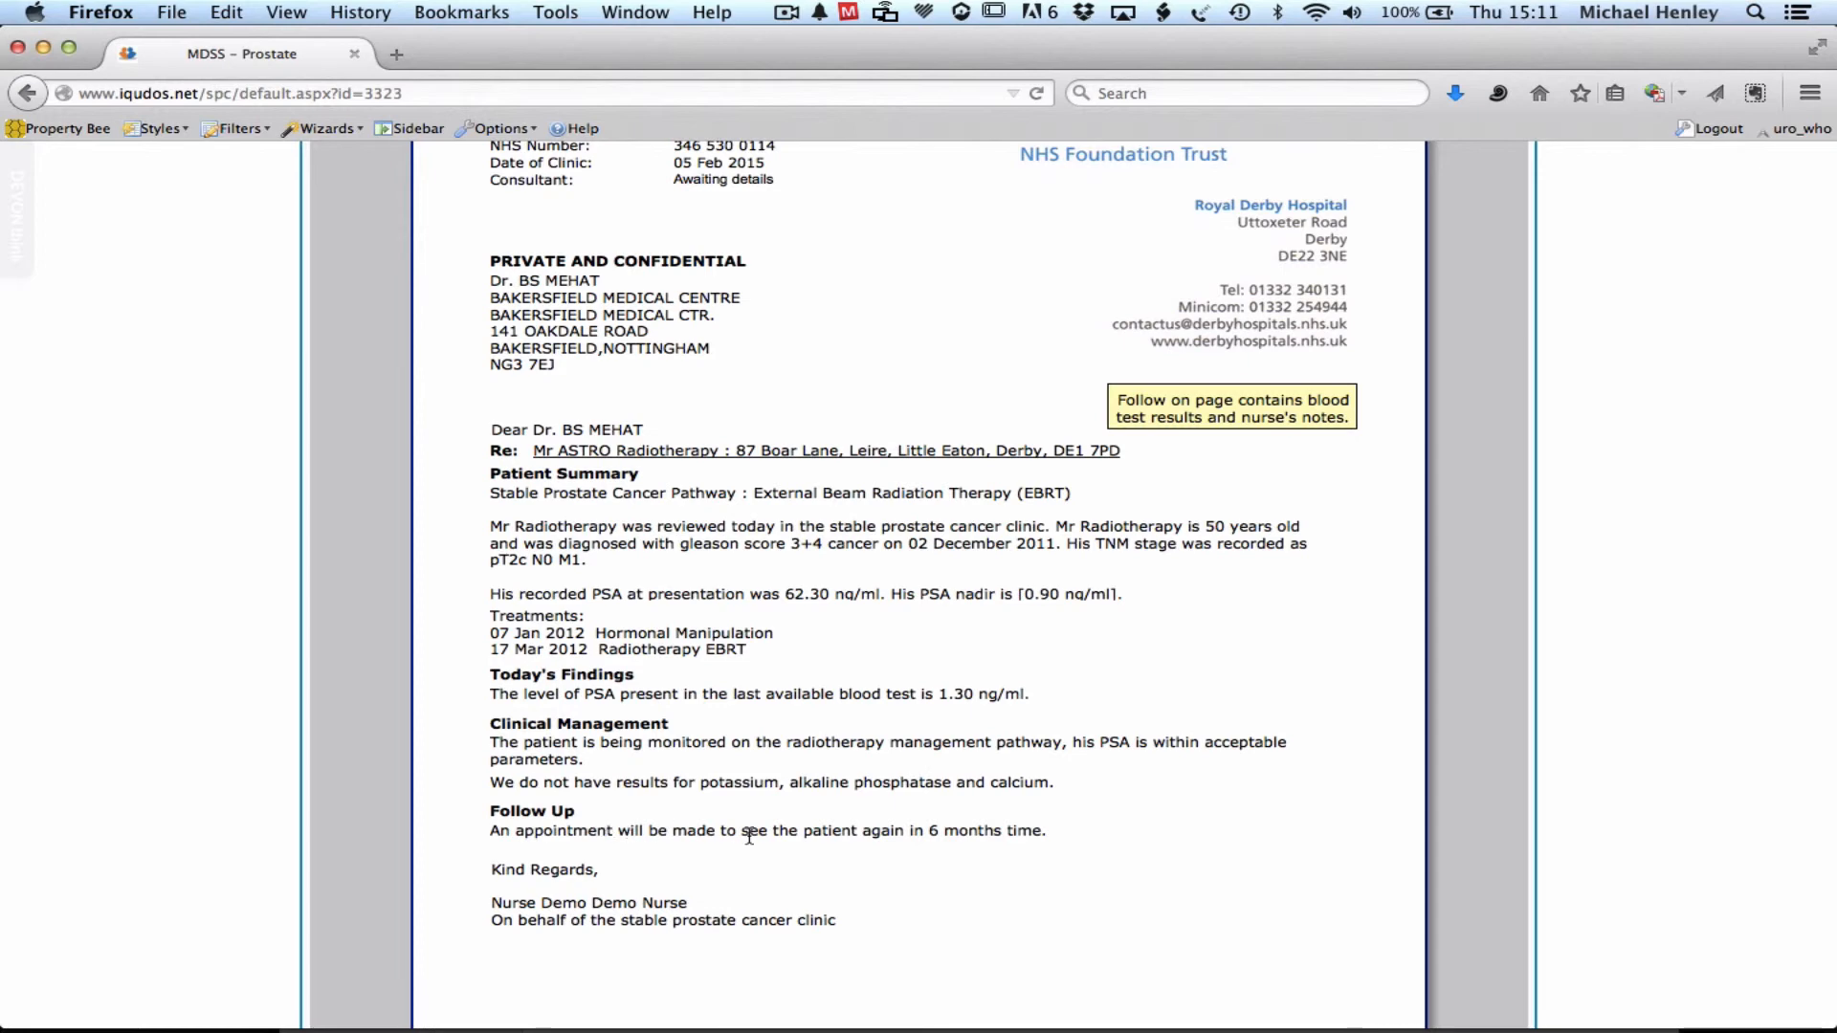
{"action": "scroll", "coordinate": [750, 835], "scroll_direction": "down", "scroll_amount": 5}
{"action": "scroll", "coordinate": [750, 840], "scroll_direction": "up", "scroll_amount": 8}
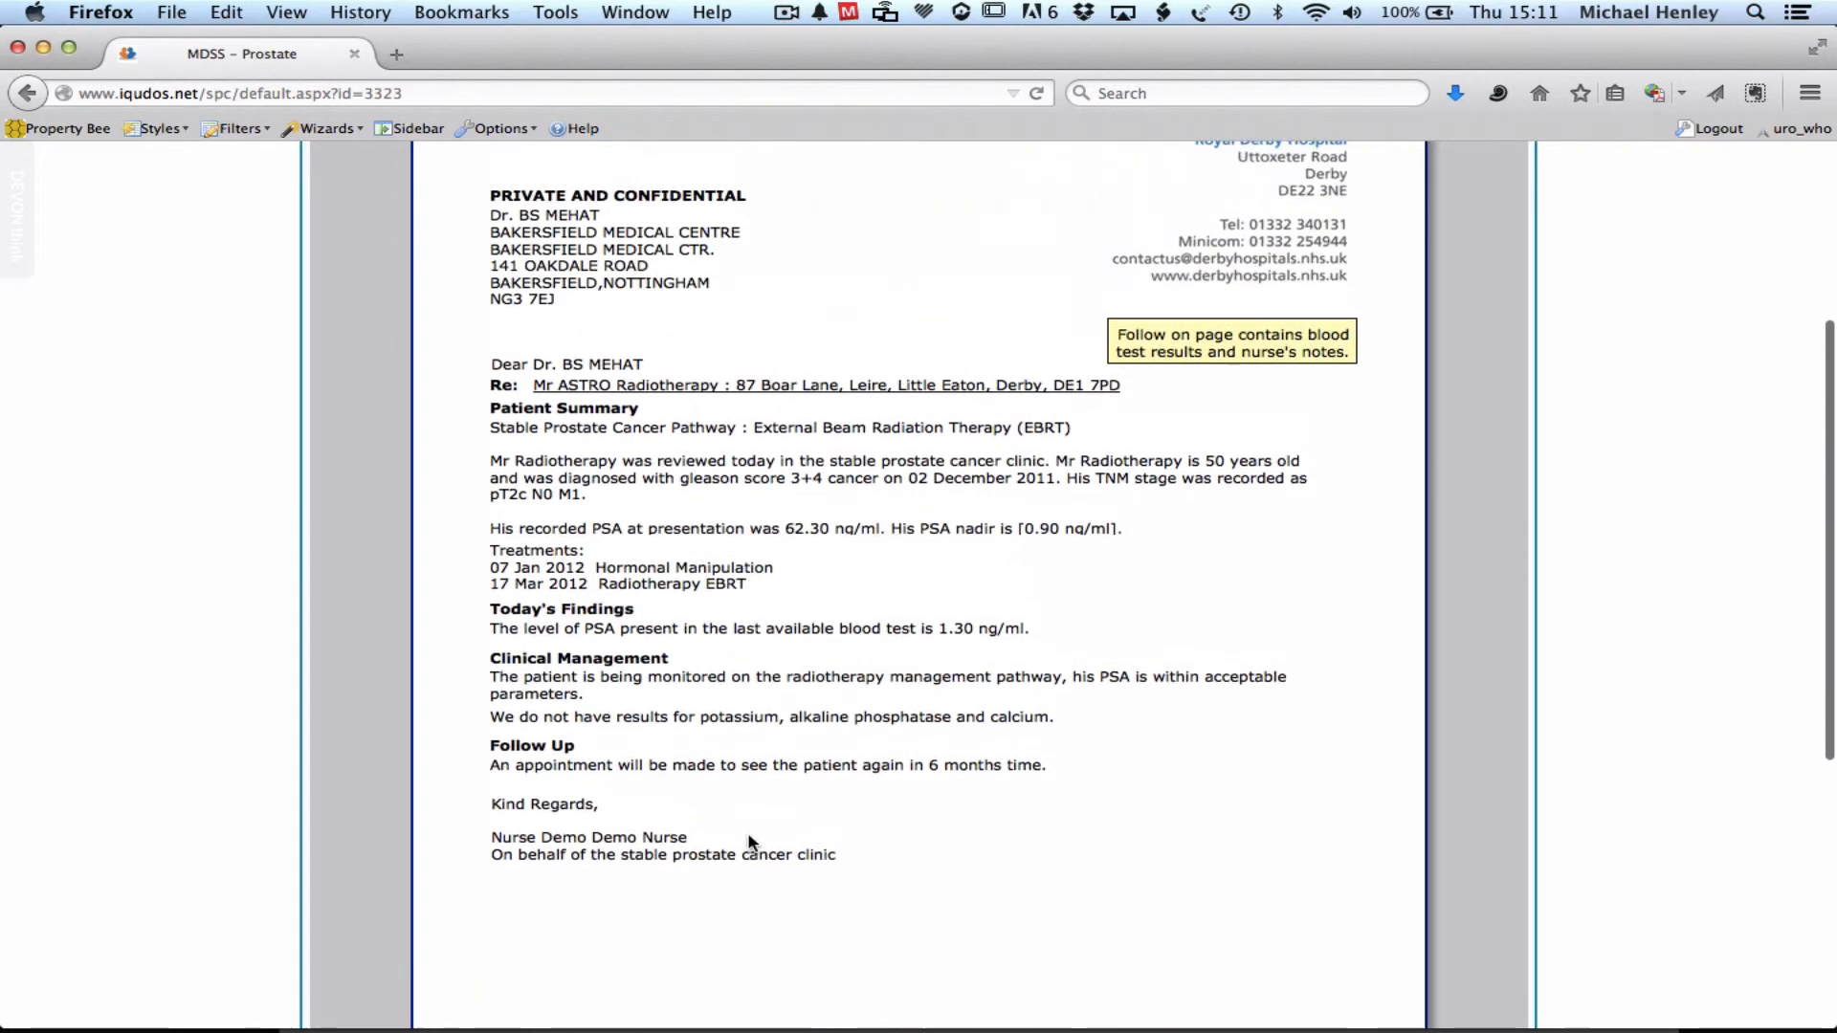
{"action": "scroll", "coordinate": [749, 842], "scroll_direction": "up", "scroll_amount": 3}
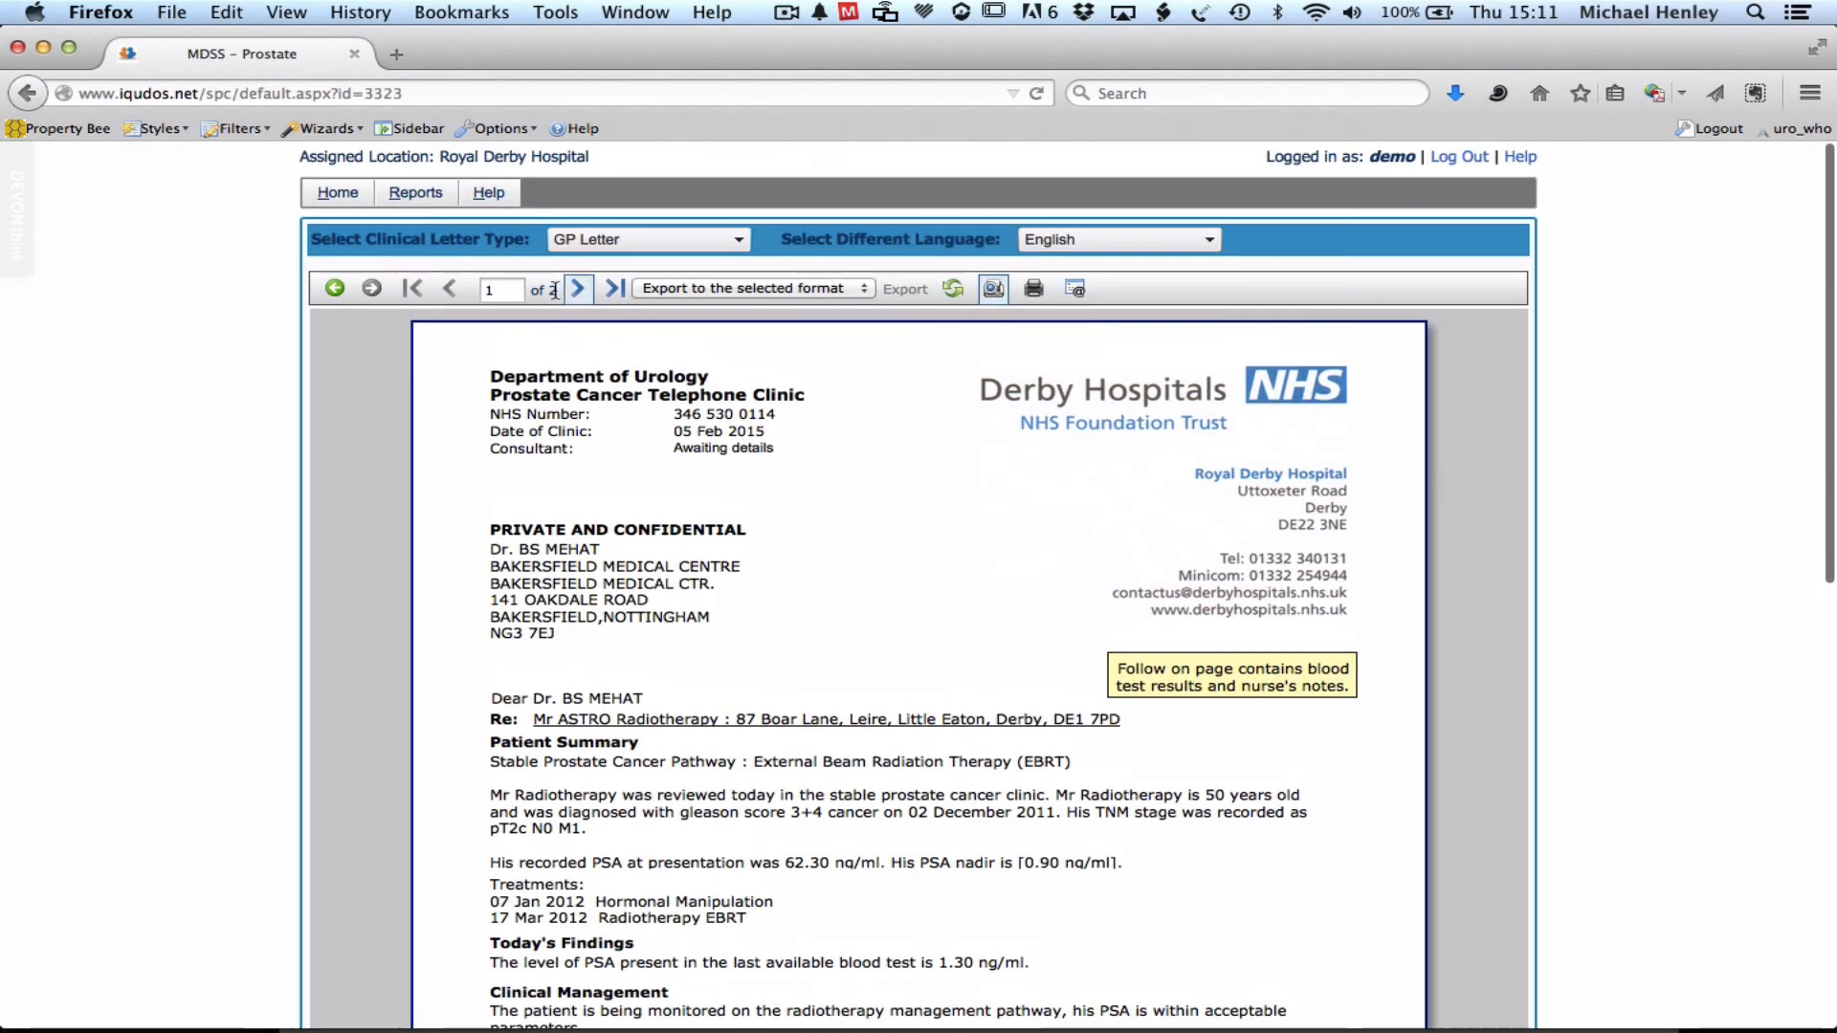
Step: Examine the nurse's notes, blood test results and PSA trend on the regenerated letter's second page, and cancel the letter
{"action": "left_click", "coordinate": [577, 290]}
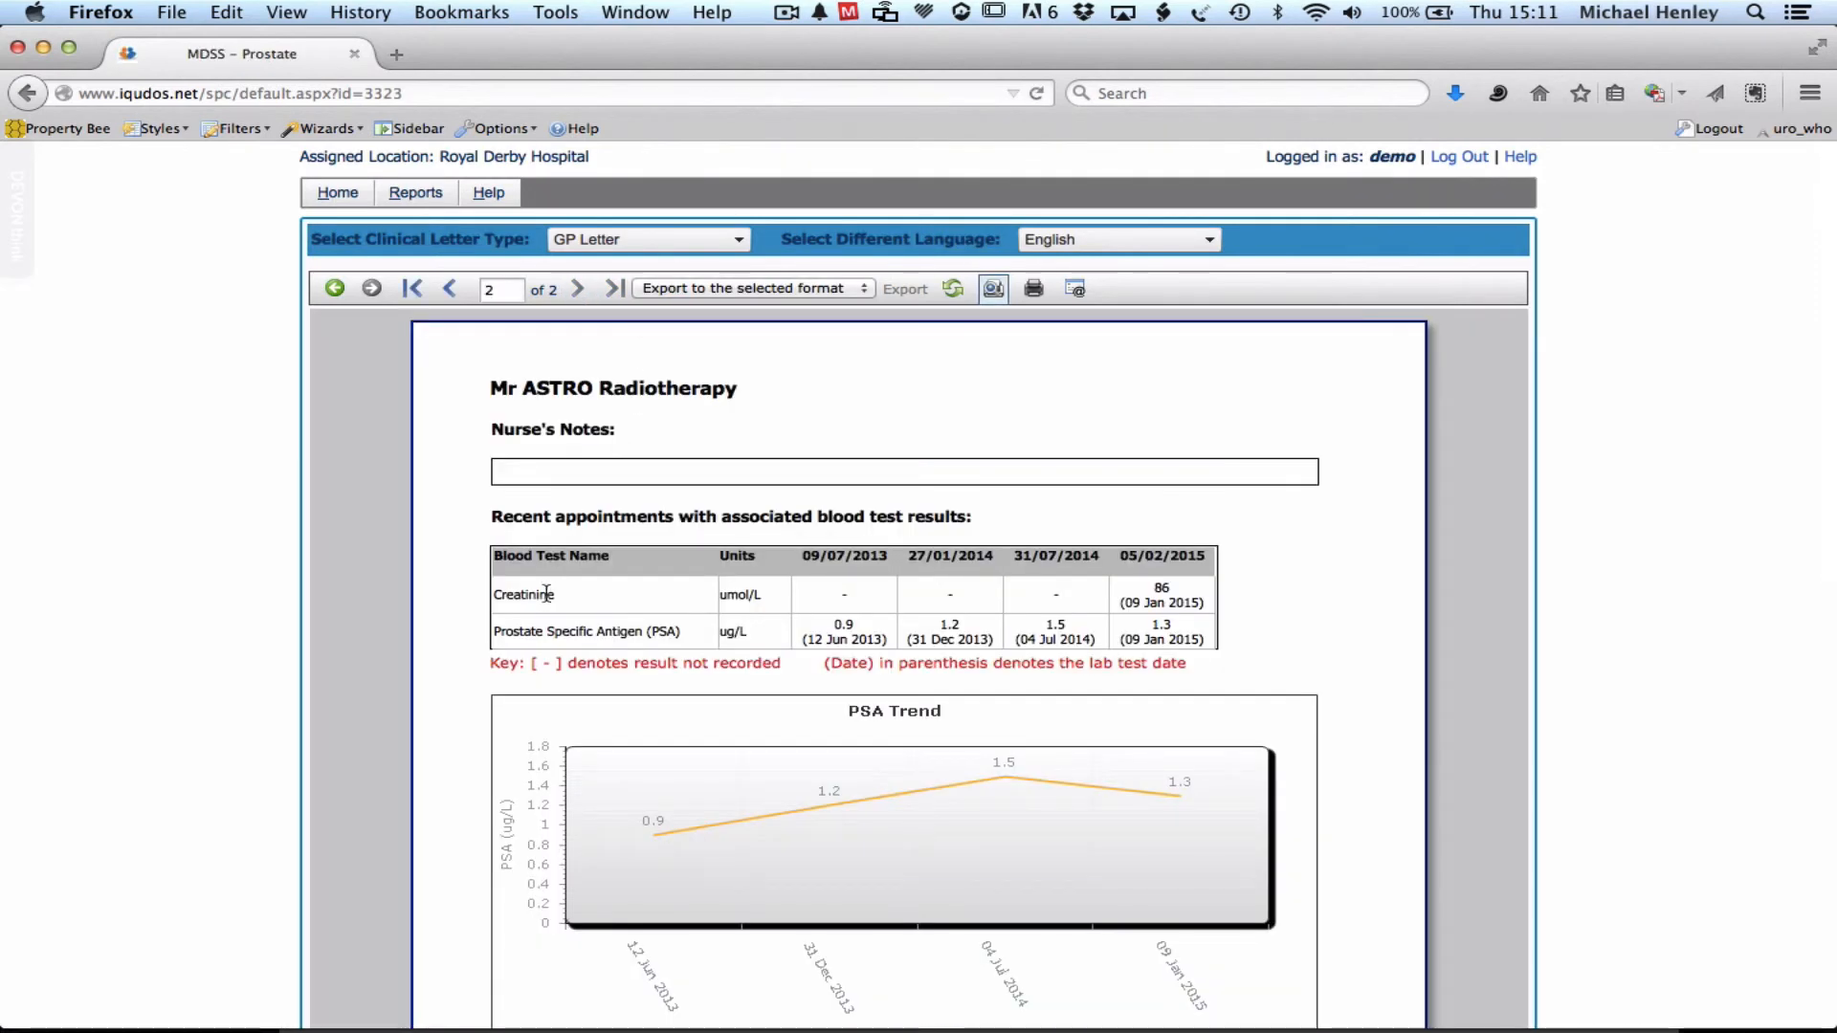
{"action": "scroll", "coordinate": [535, 536], "scroll_direction": "down", "scroll_amount": 1}
{"action": "scroll", "coordinate": [542, 425], "scroll_direction": "down", "scroll_amount": 3}
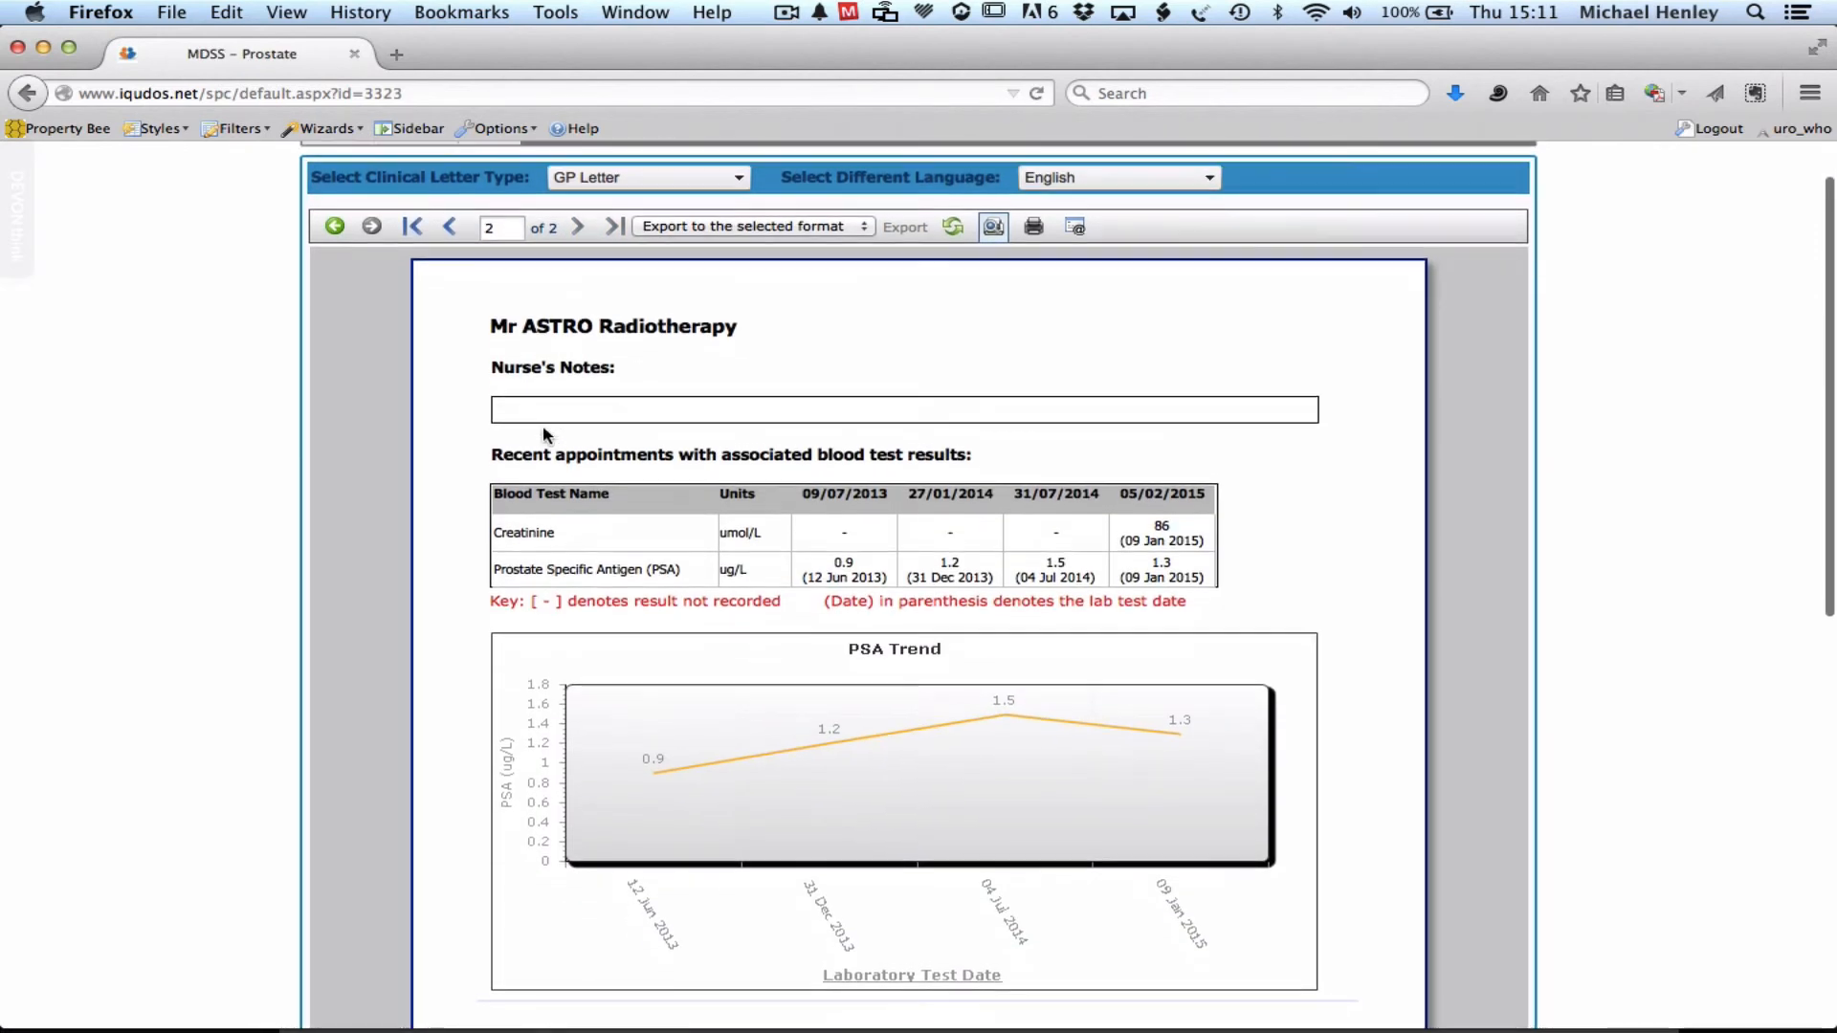
{"action": "scroll", "coordinate": [543, 433], "scroll_direction": "down", "scroll_amount": 2}
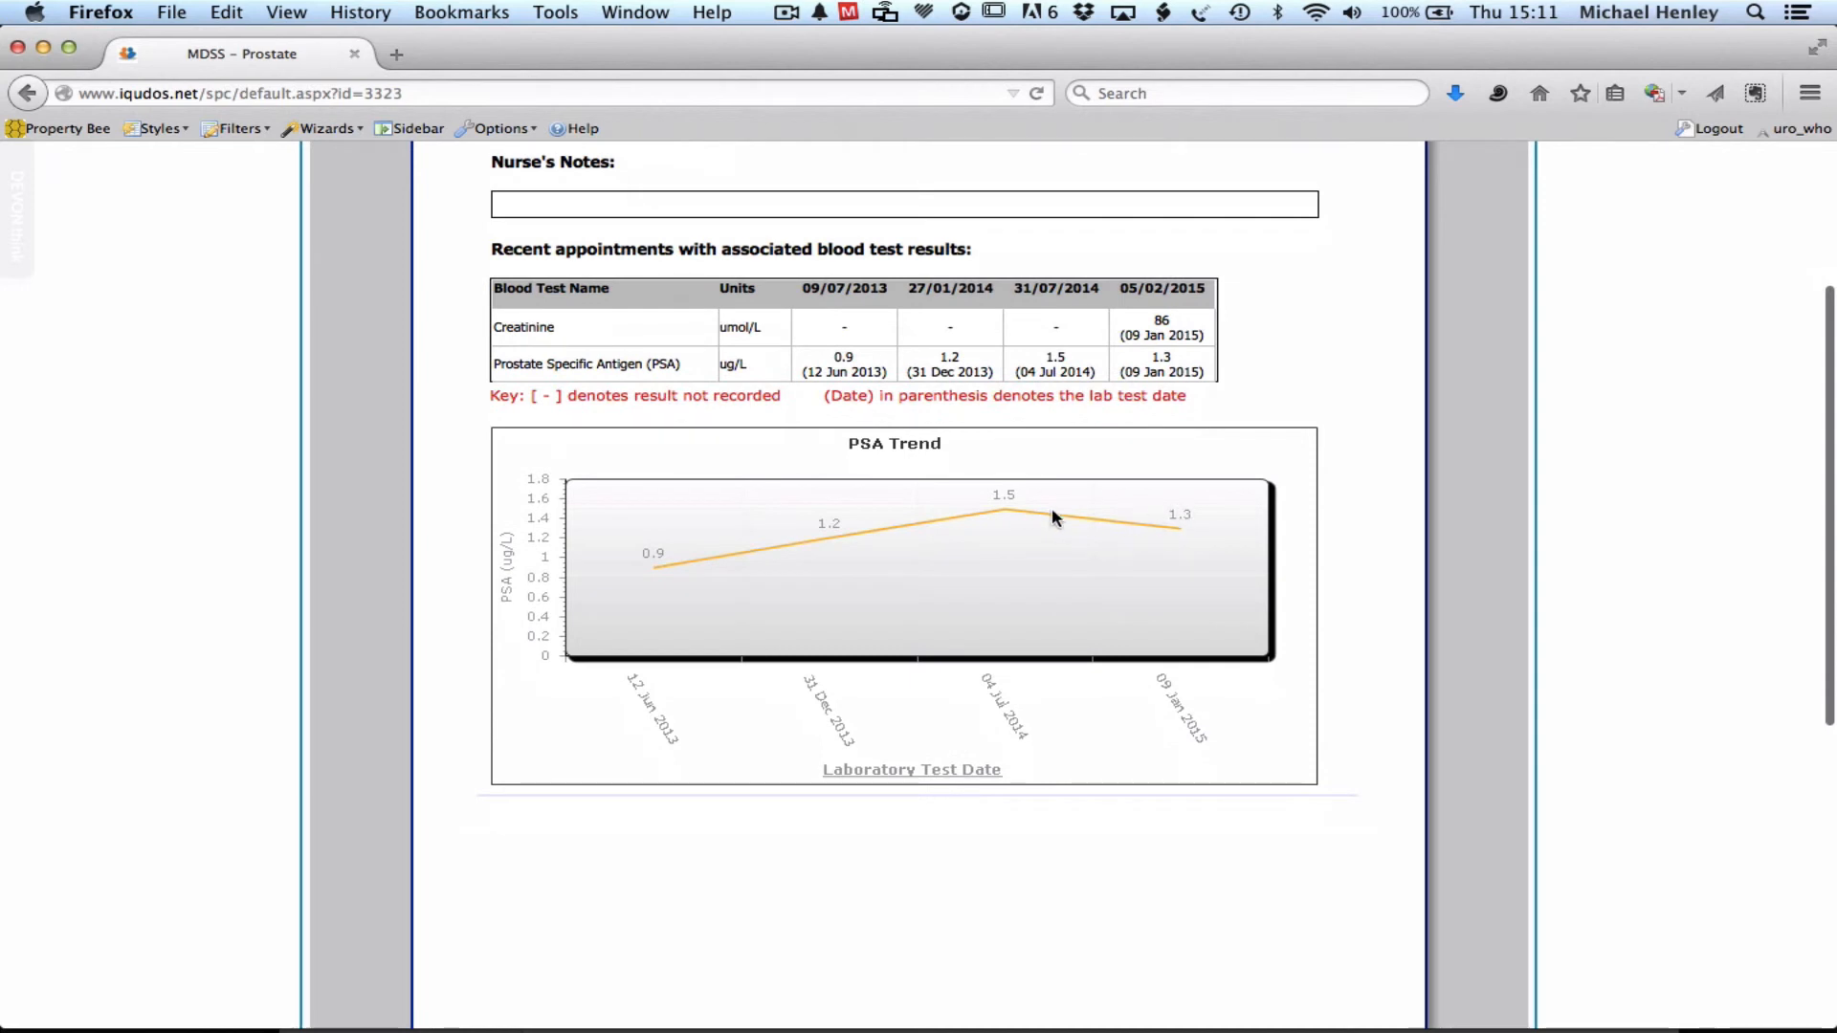
{"action": "scroll", "coordinate": [899, 519], "scroll_direction": "down", "scroll_amount": 4}
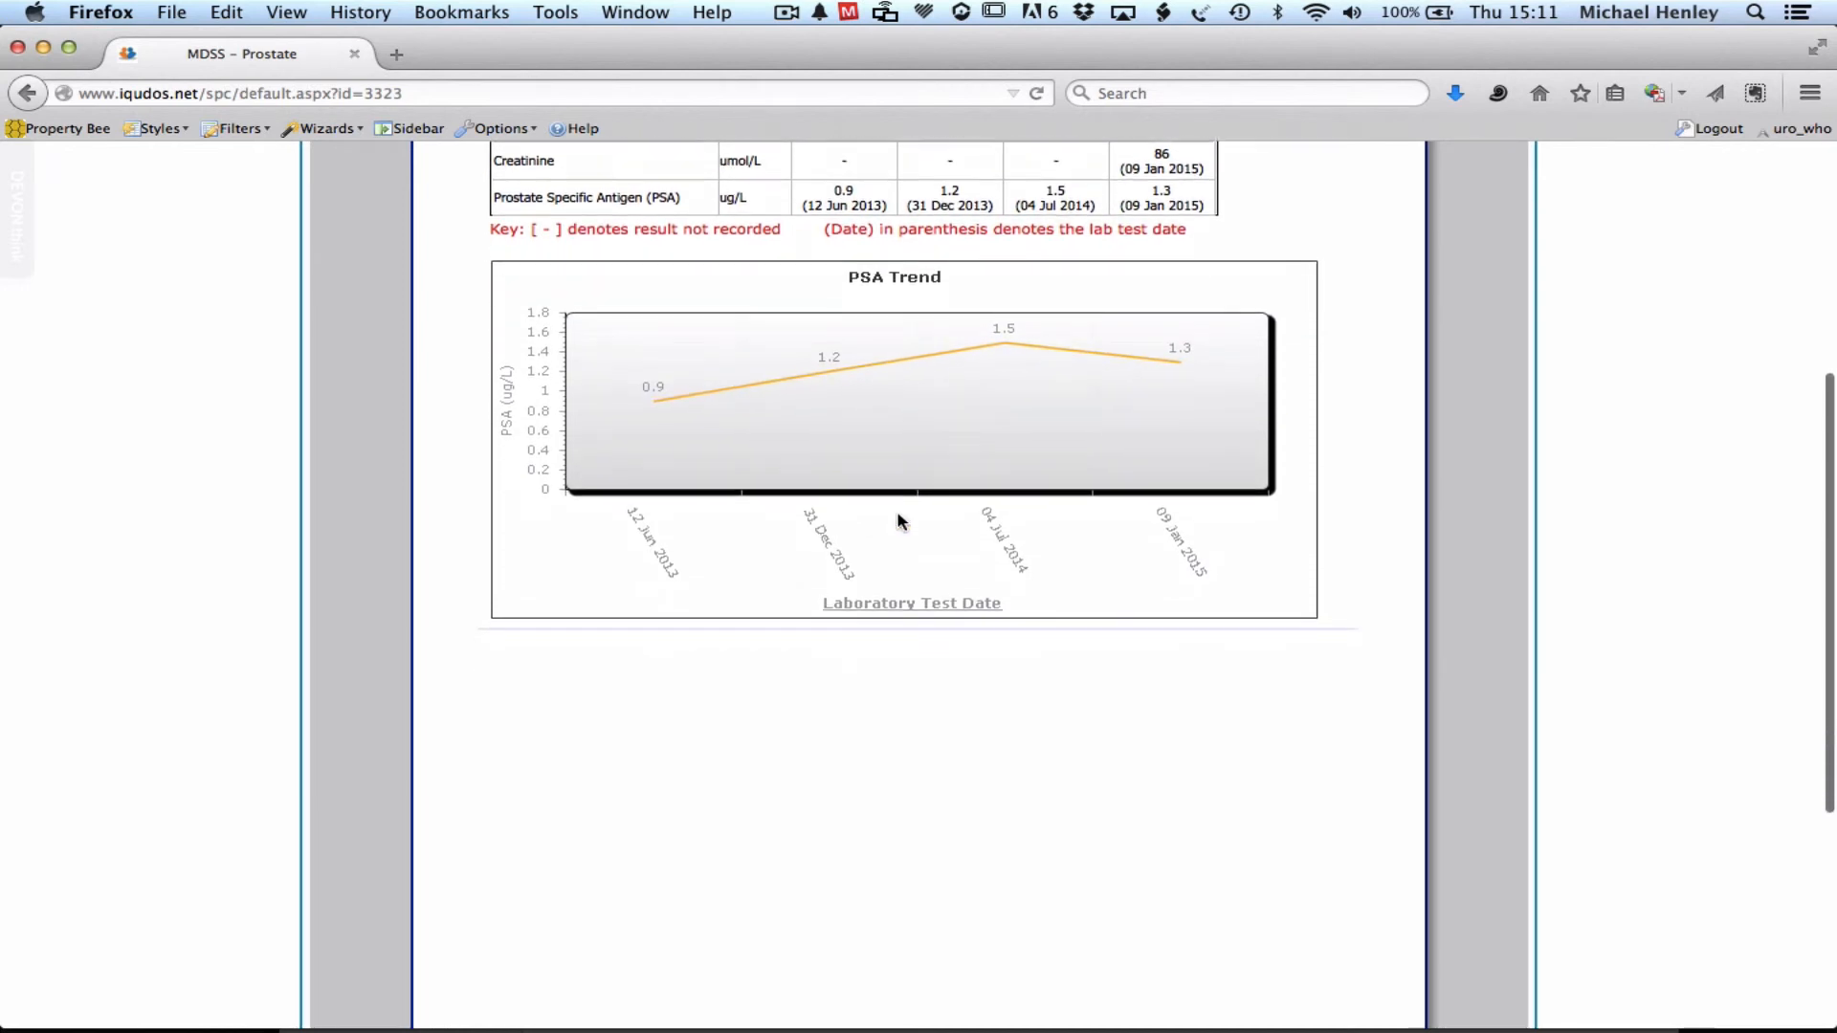
{"action": "scroll", "coordinate": [900, 520], "scroll_direction": "up", "scroll_amount": 10}
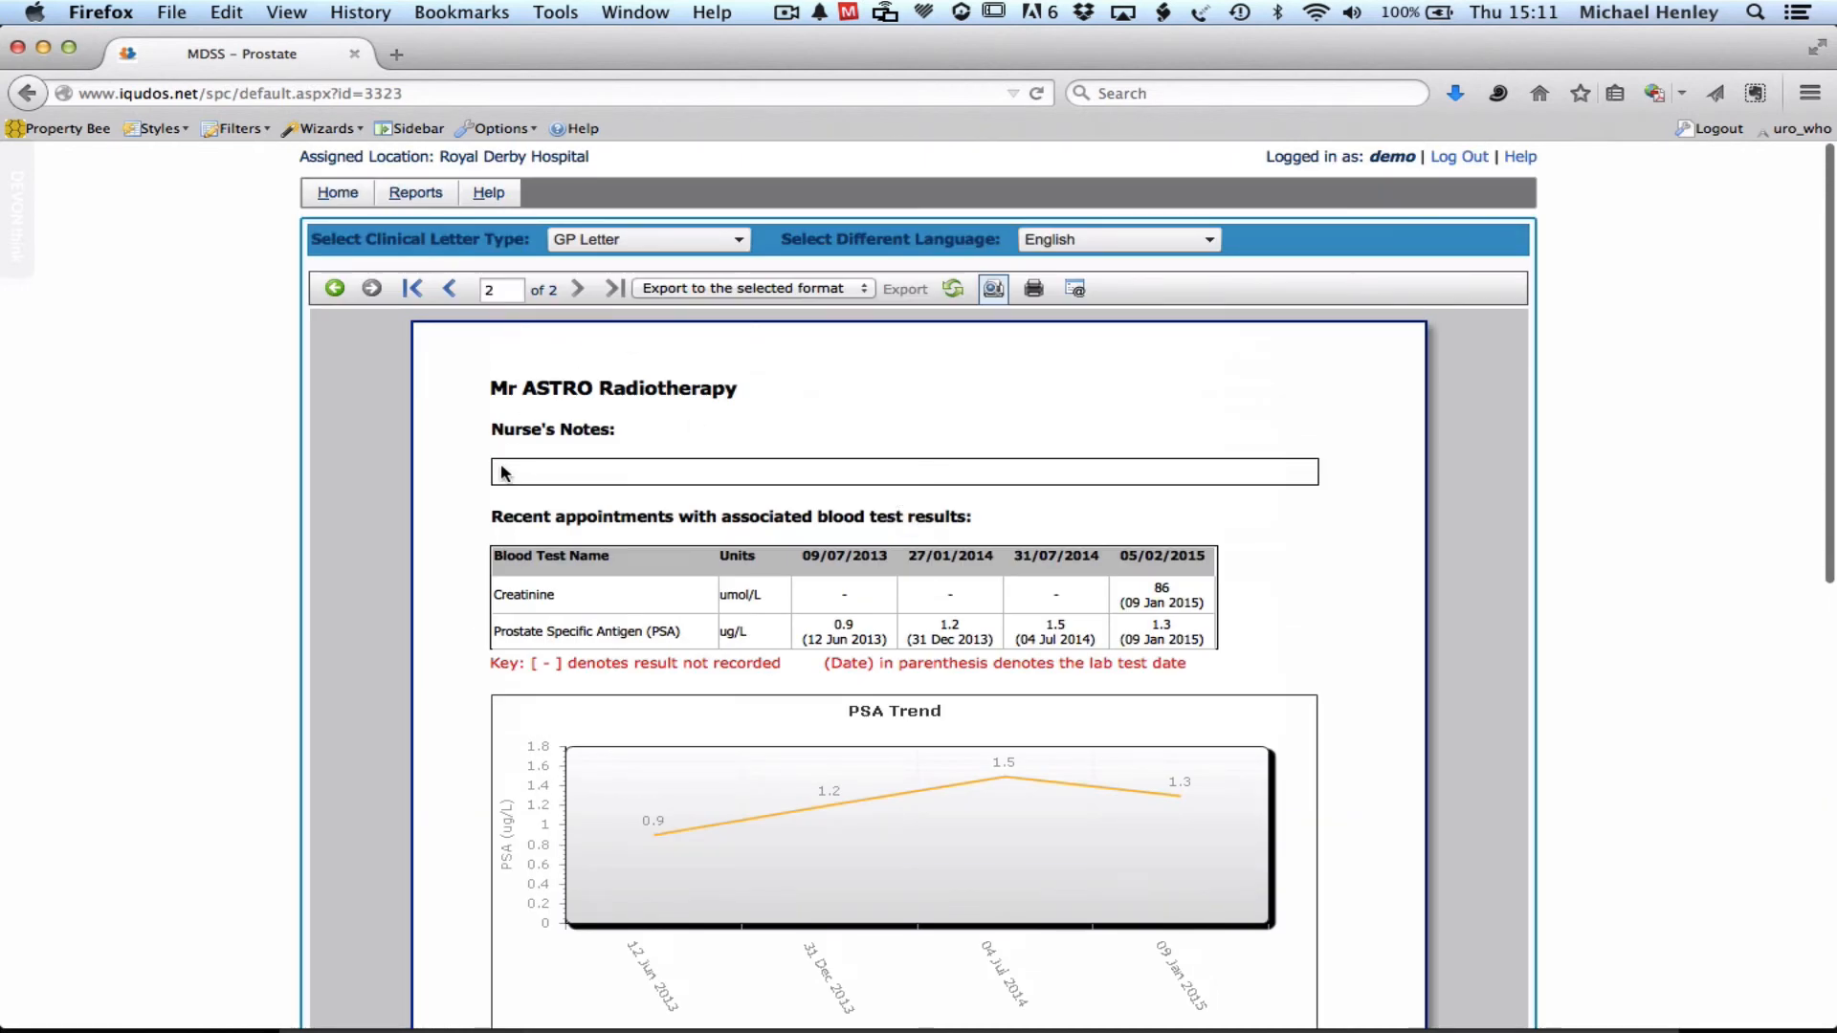
{"action": "scroll", "coordinate": [502, 469], "scroll_direction": "down", "scroll_amount": 15}
{"action": "scroll", "coordinate": [1041, 820], "scroll_direction": "down", "scroll_amount": 5}
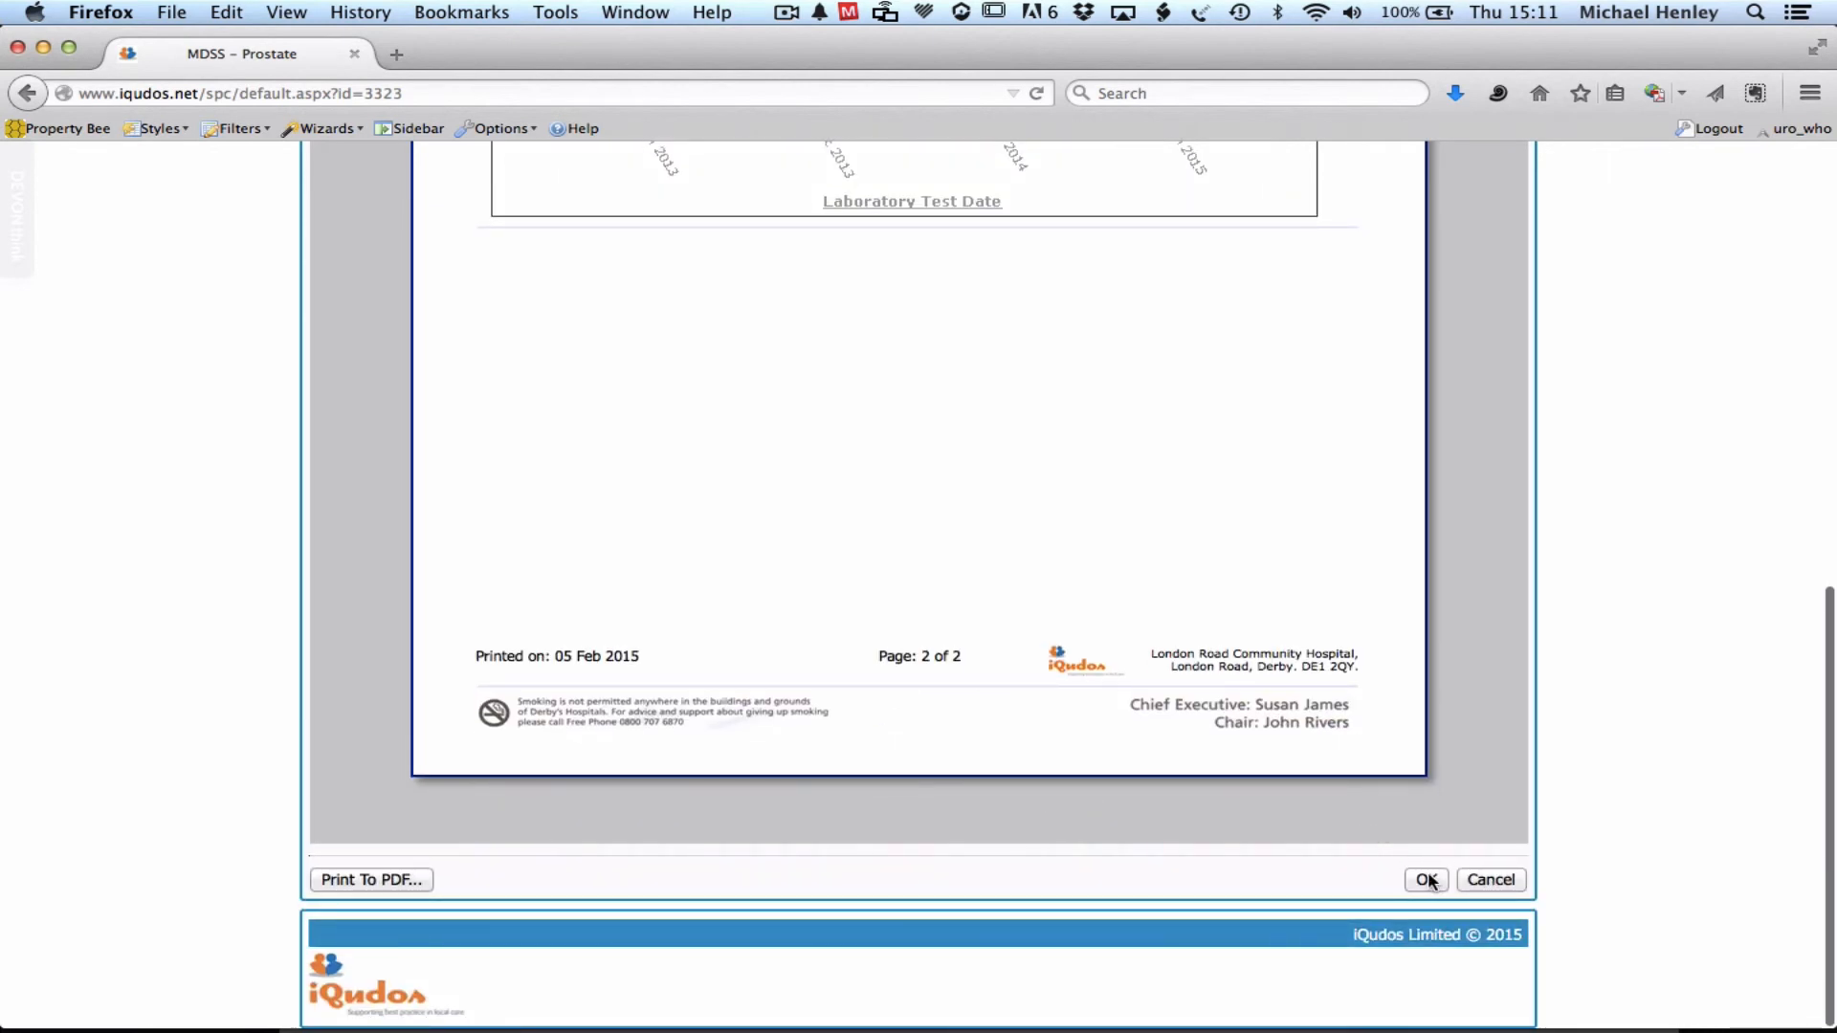
{"action": "left_click", "coordinate": [1499, 889]}
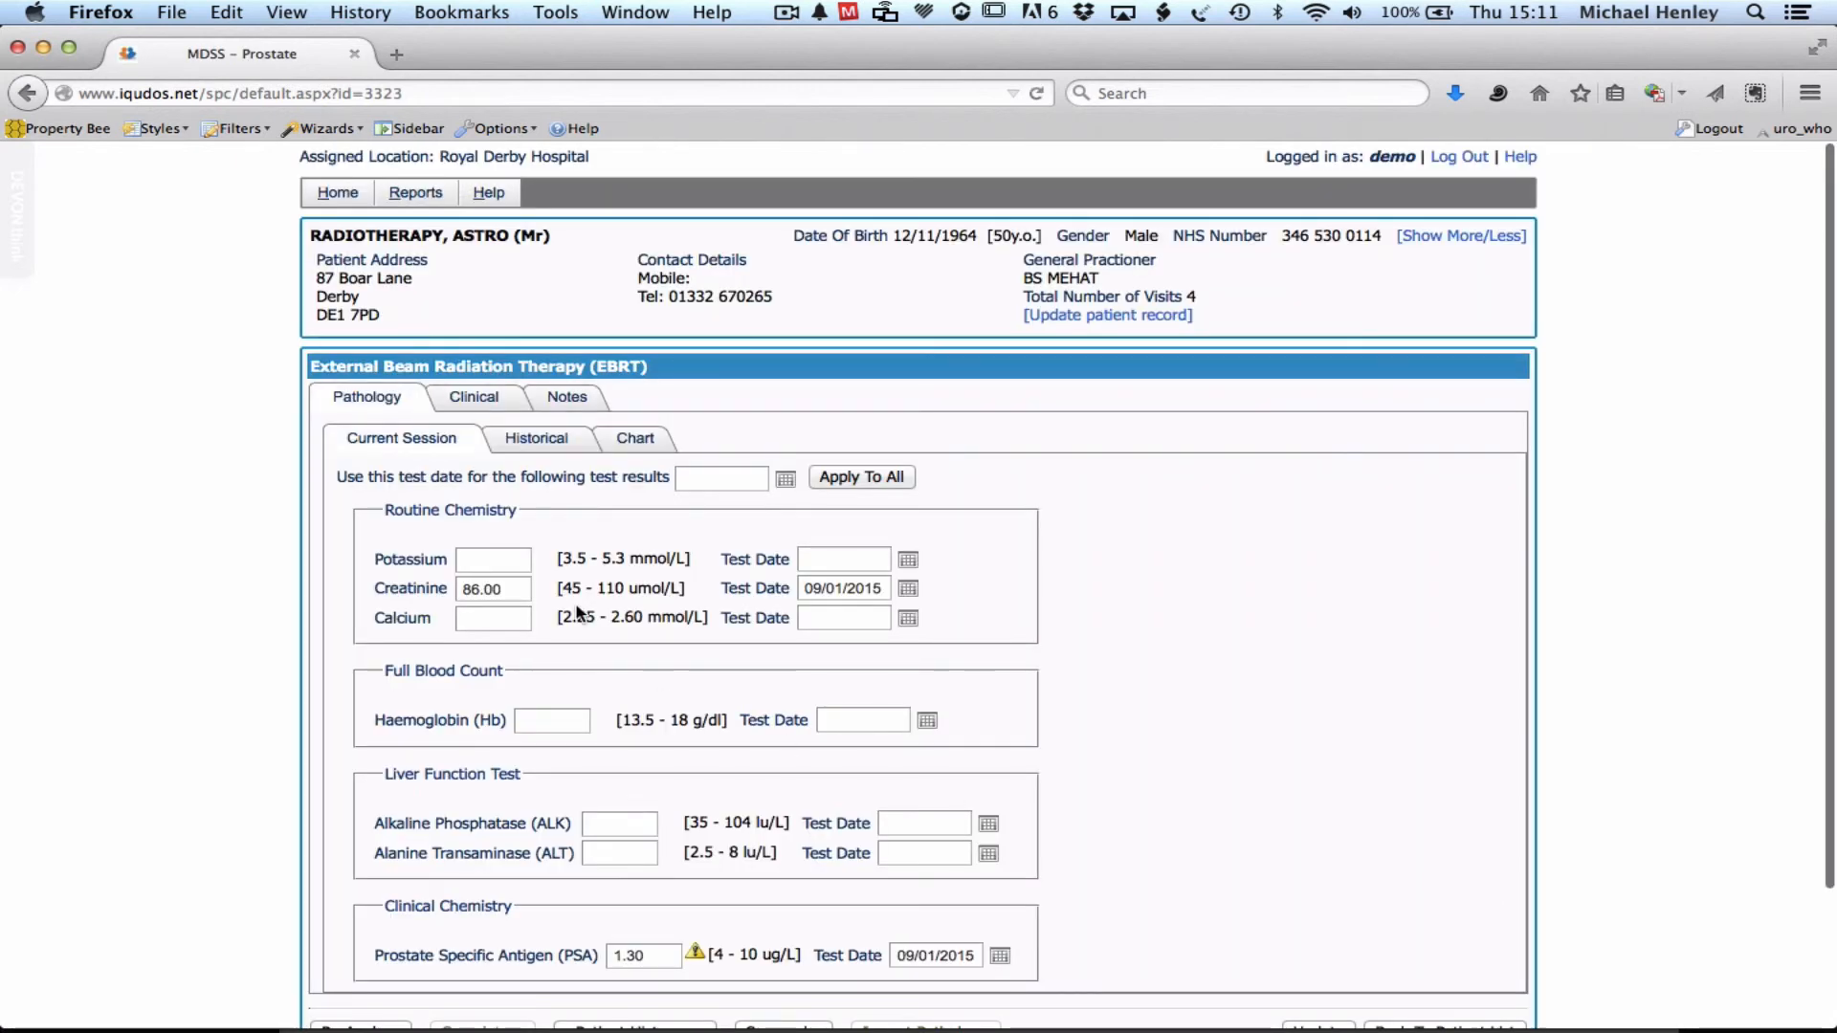
Step: Return to today's patient list, verify the radiotherapy patient on the External Beam Radiation Therapy (EBRT) pathway, and resume the session
{"action": "scroll", "coordinate": [577, 613], "scroll_direction": "down", "scroll_amount": 3}
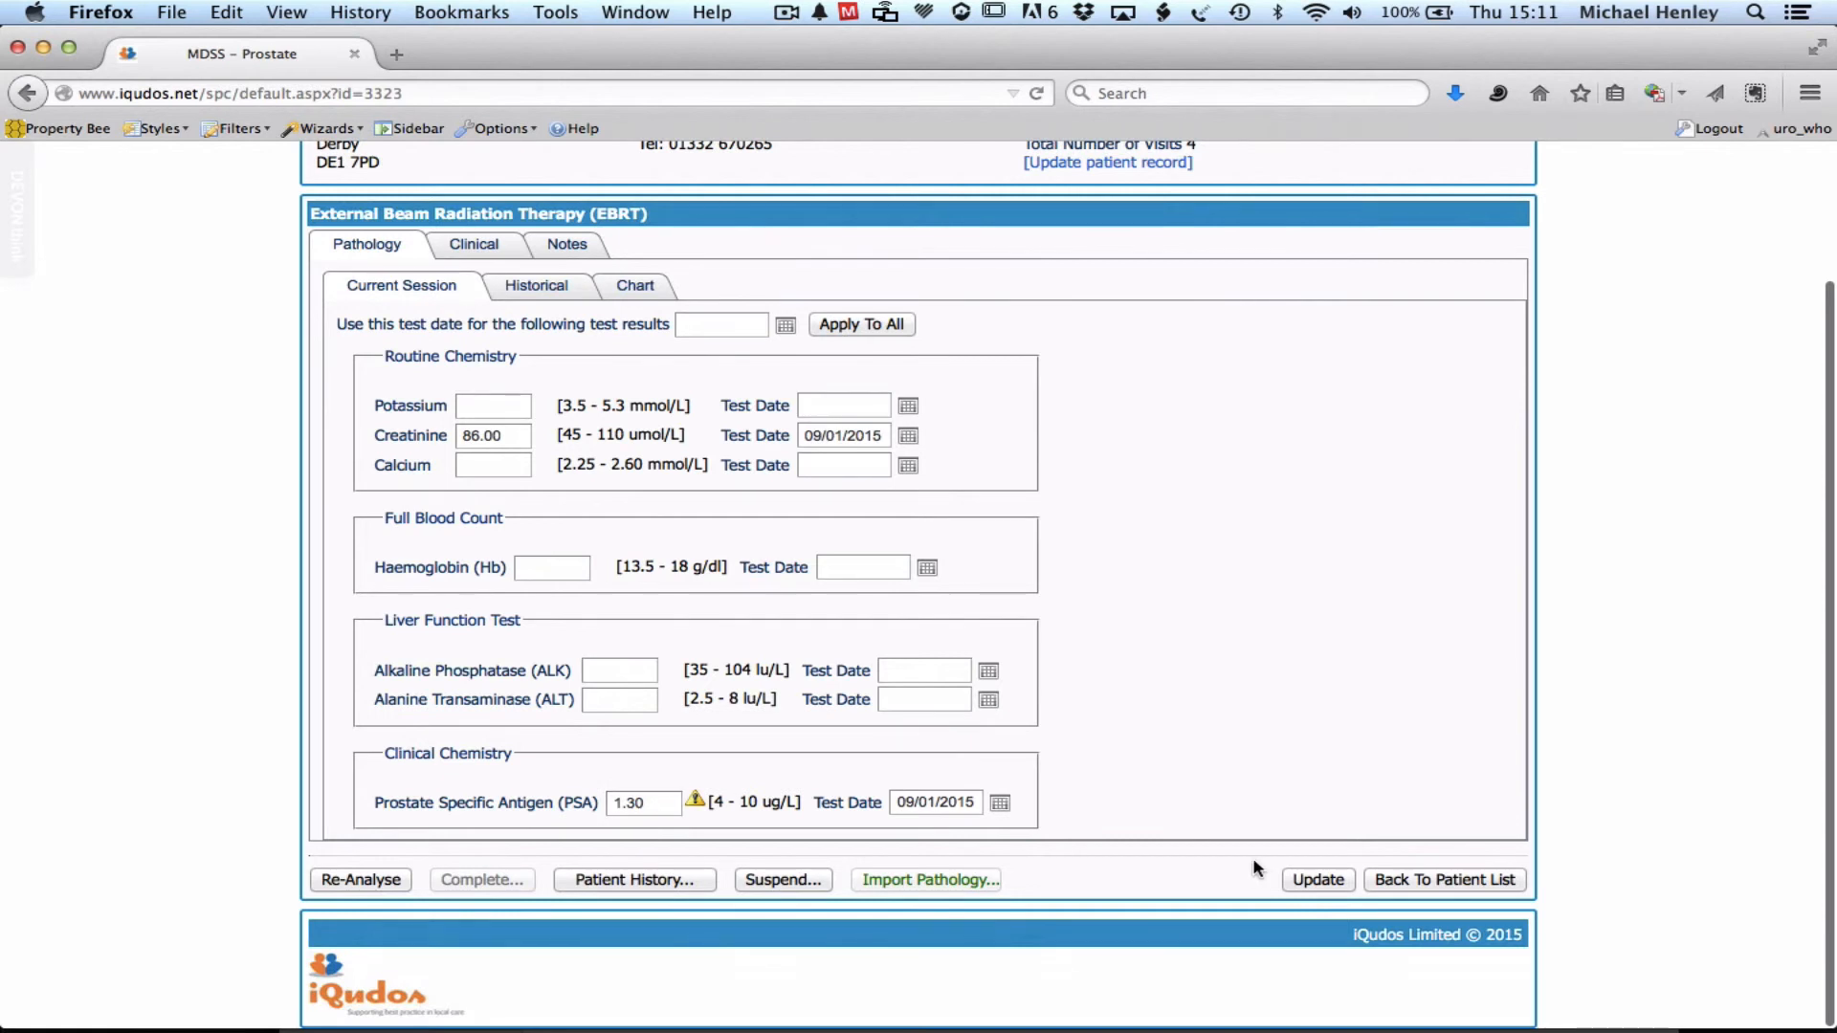
{"action": "left_click", "coordinate": [1422, 881]}
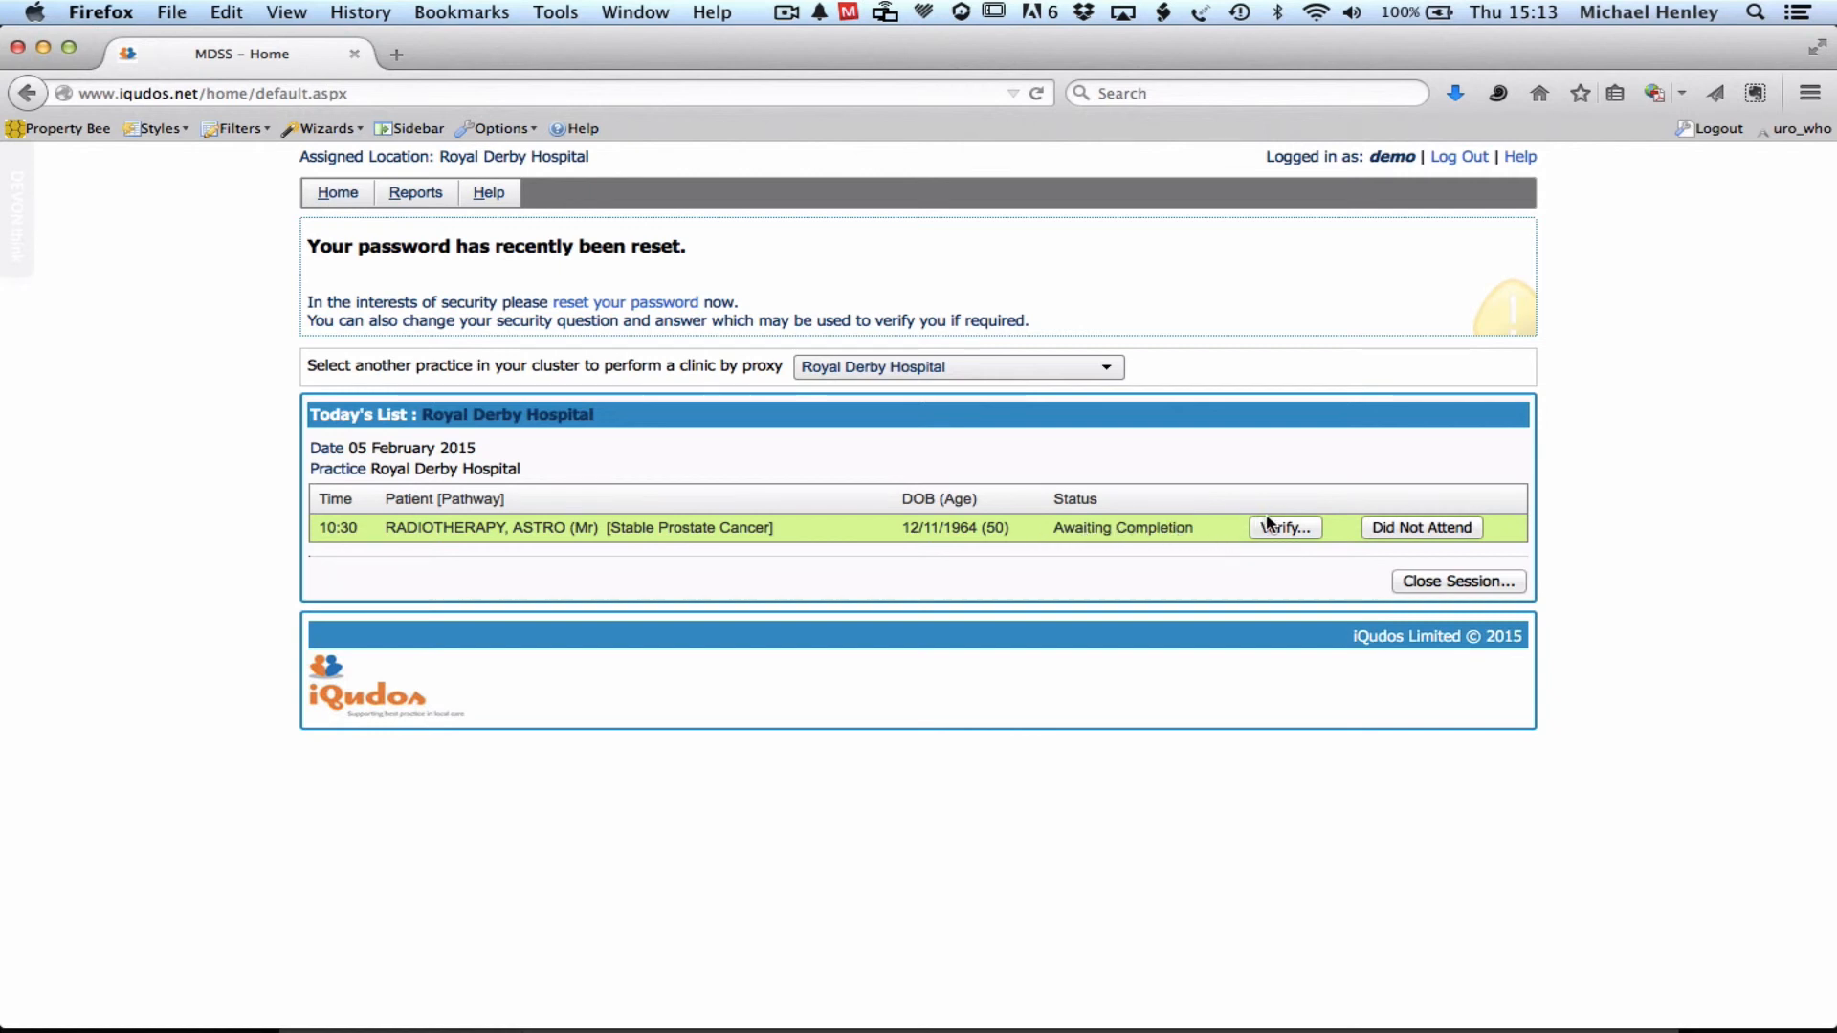
{"action": "left_click", "coordinate": [1298, 529]}
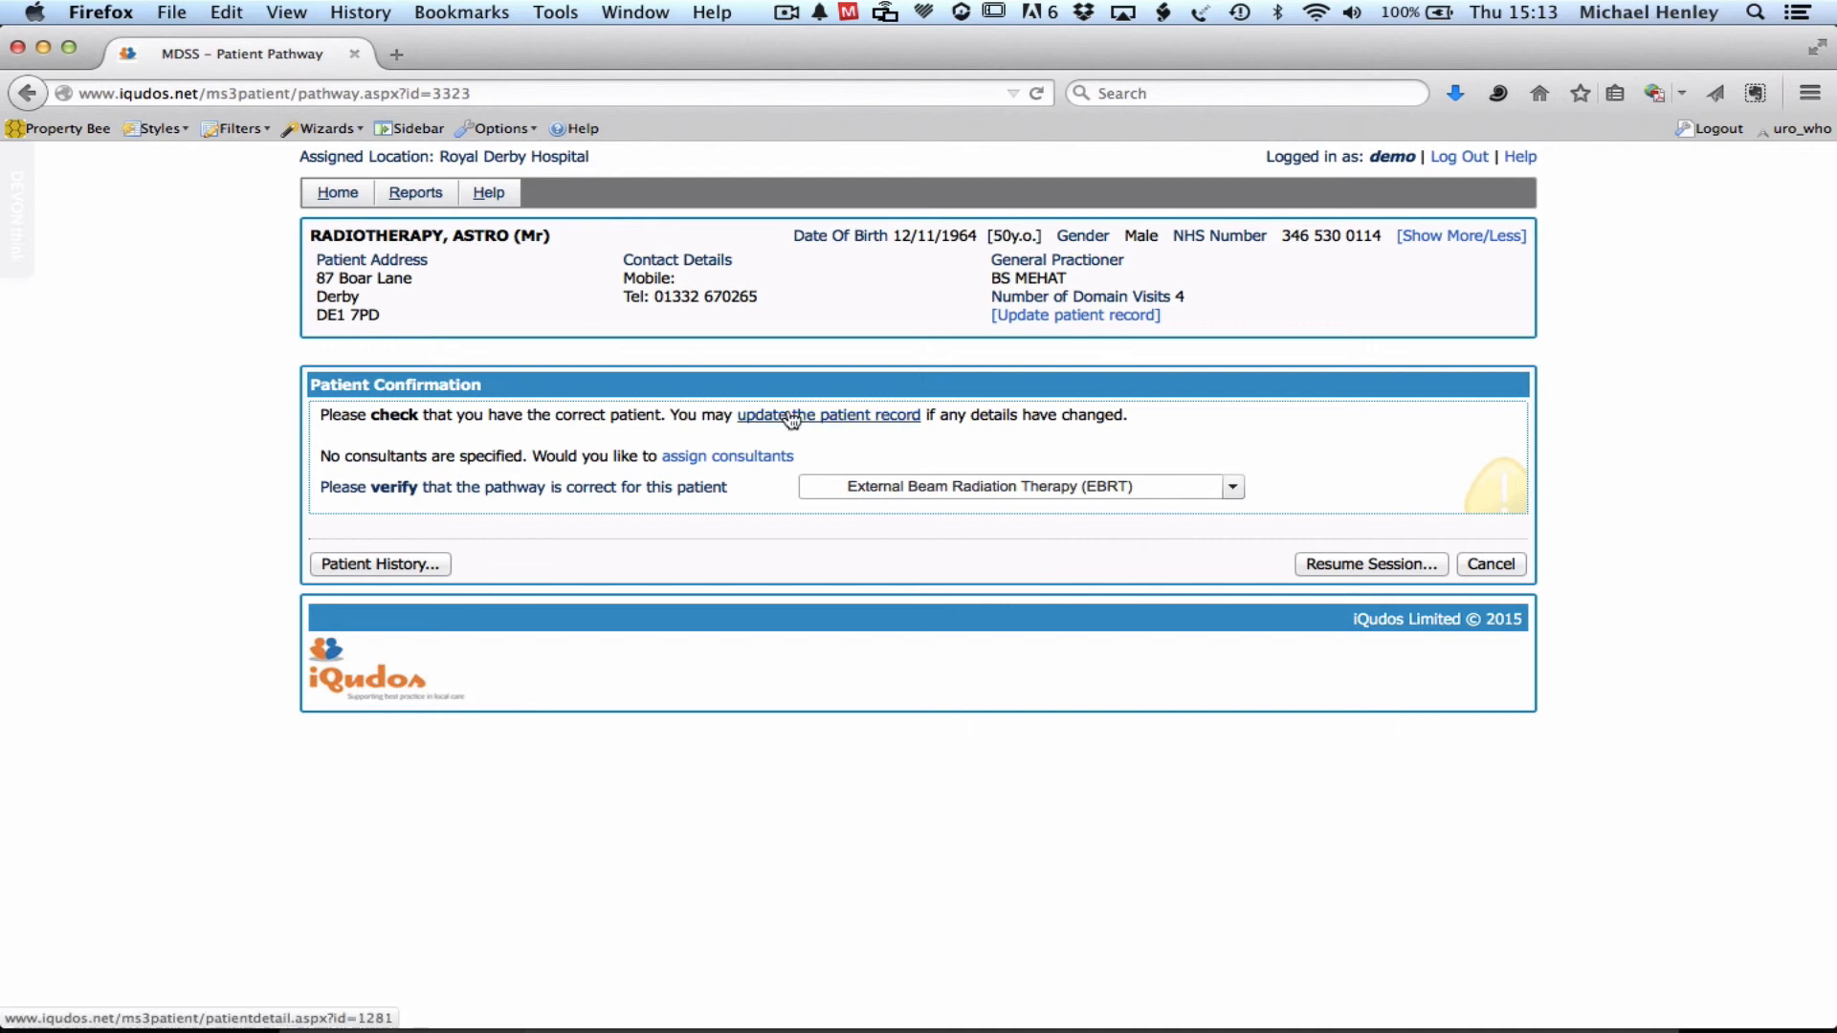
{"action": "left_click", "coordinate": [1368, 570]}
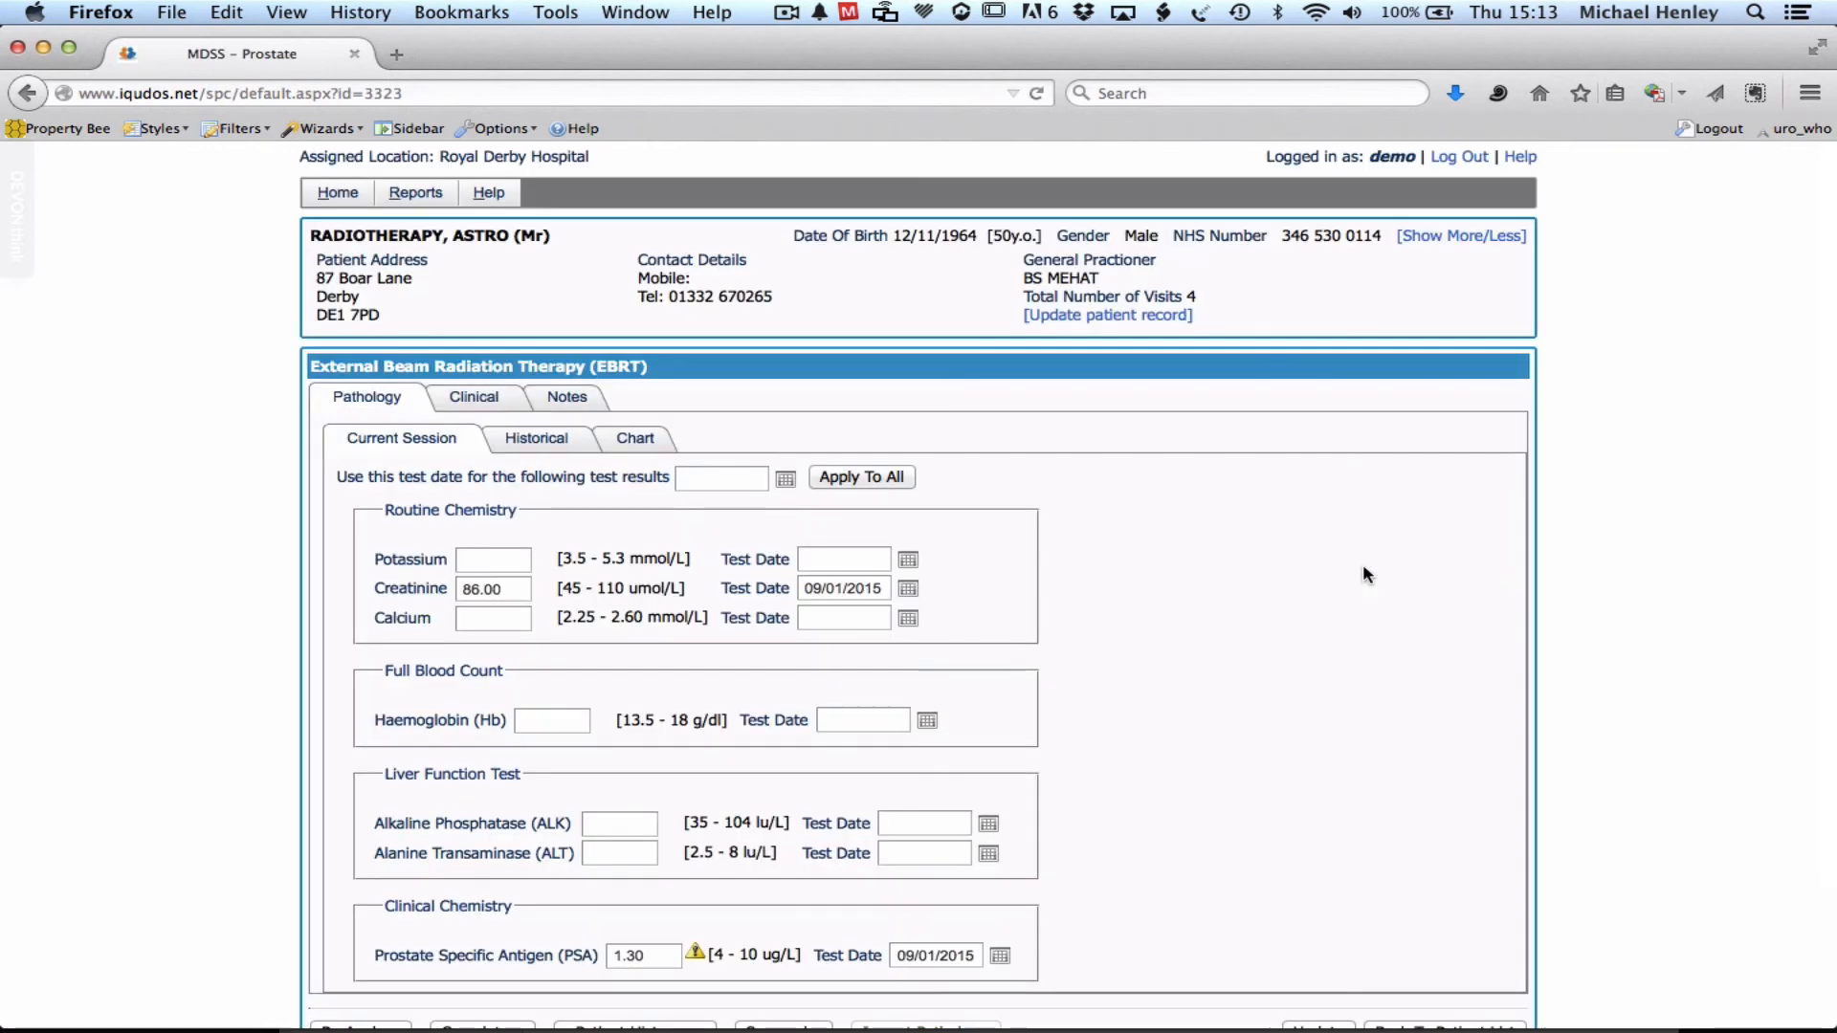
Step: Mark the patient's EBRT appointment as complete, leaving the closed episode option unselected
{"action": "scroll", "coordinate": [1363, 567], "scroll_direction": "down", "scroll_amount": 3}
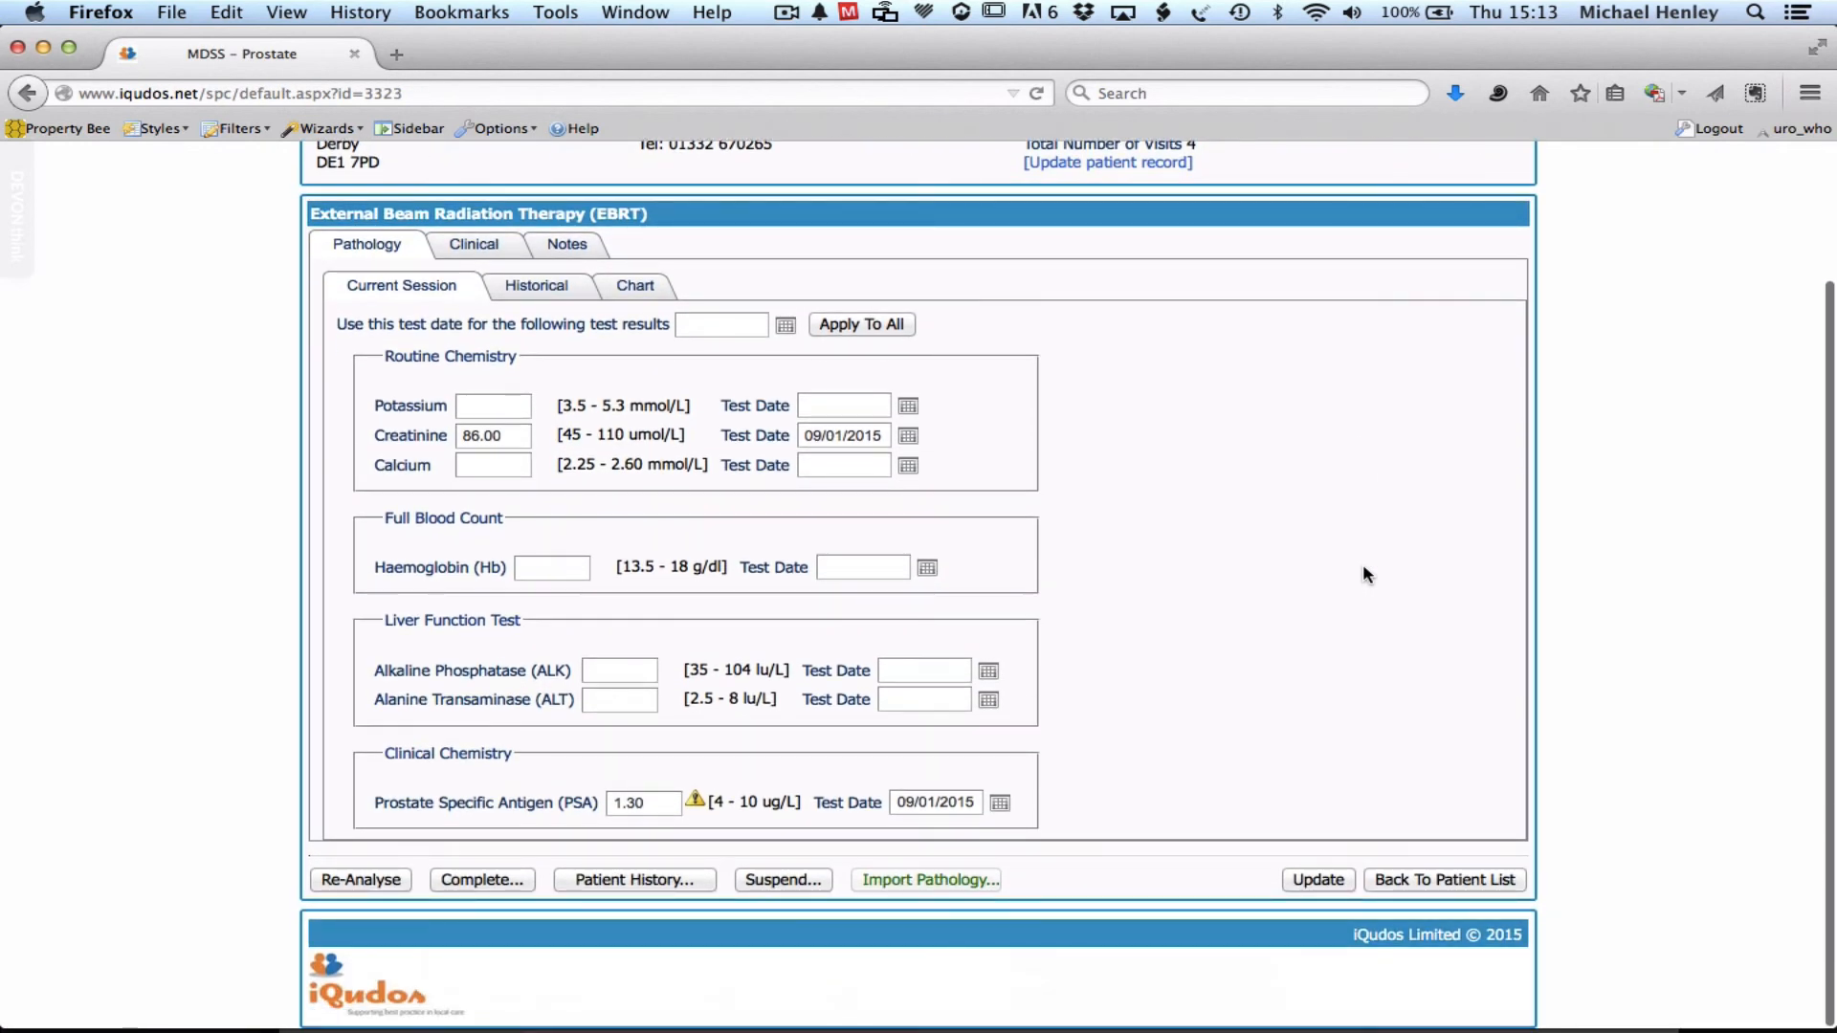
{"action": "left_click", "coordinate": [475, 880]}
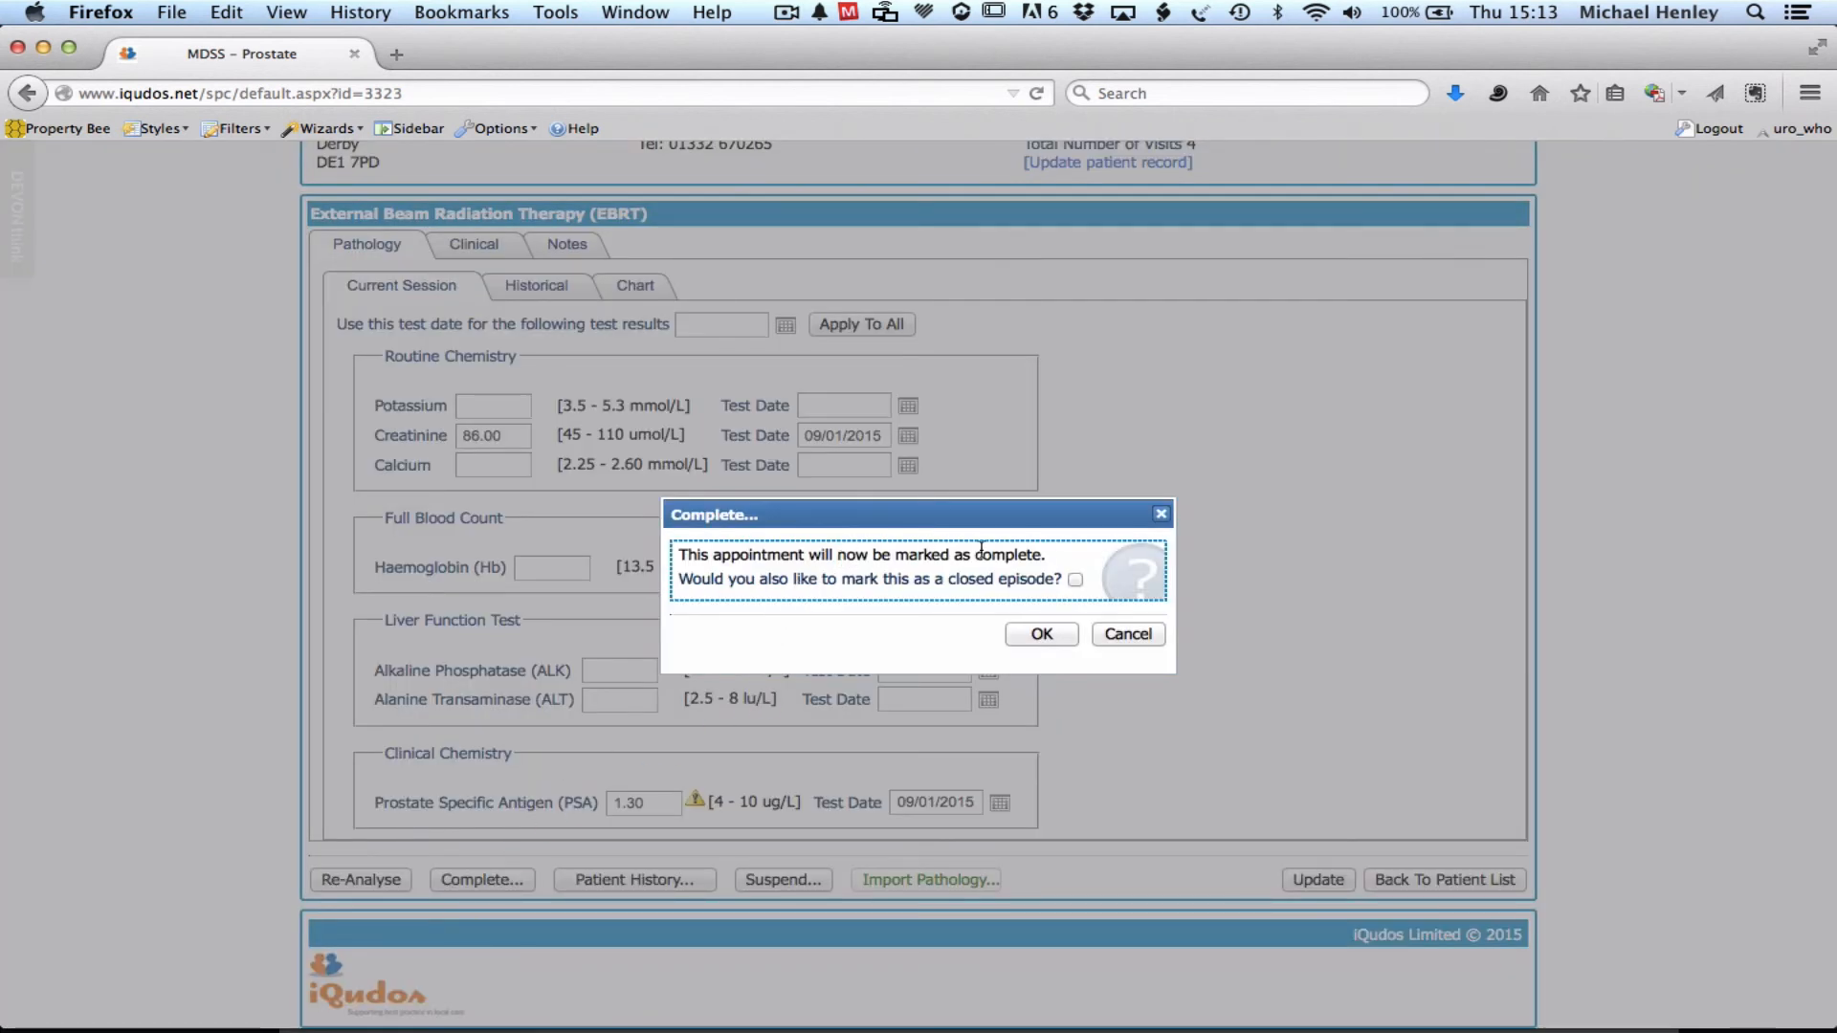
{"action": "left_click", "coordinate": [1043, 635]}
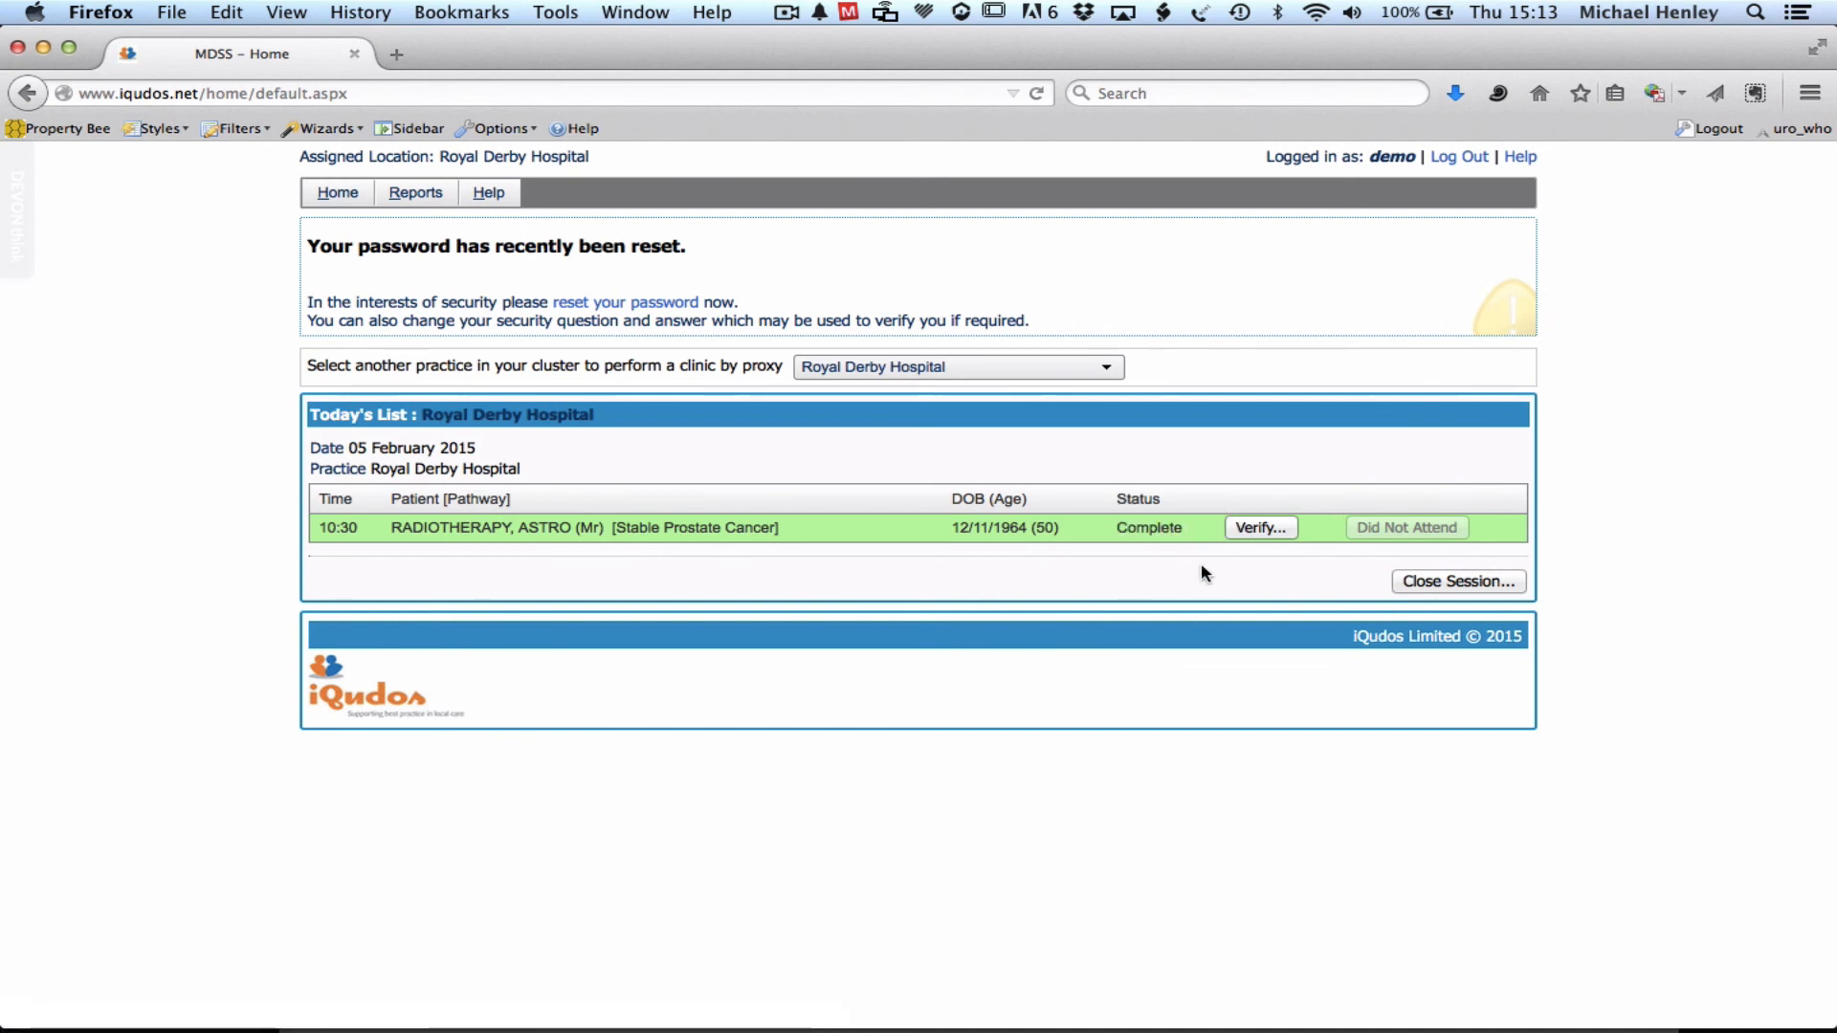
Step: Close today's clinic session for Royal Derby Hospital
{"action": "left_click", "coordinate": [1452, 583]}
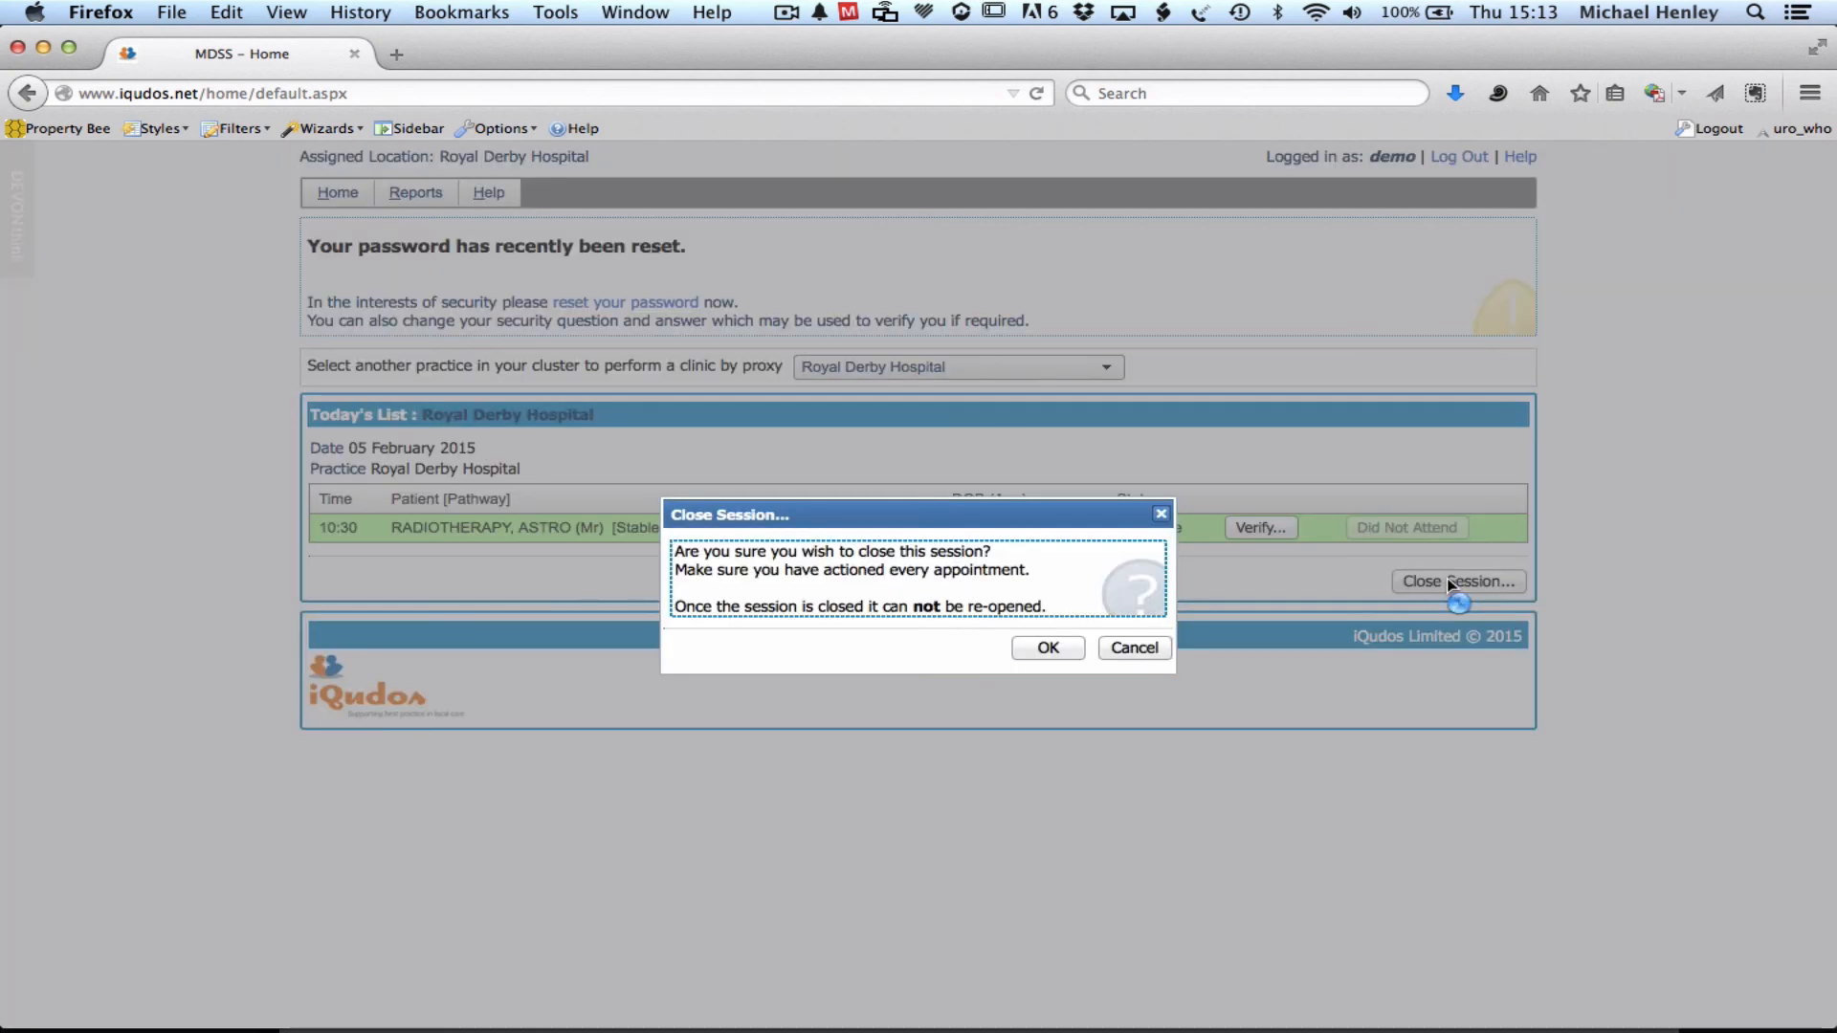